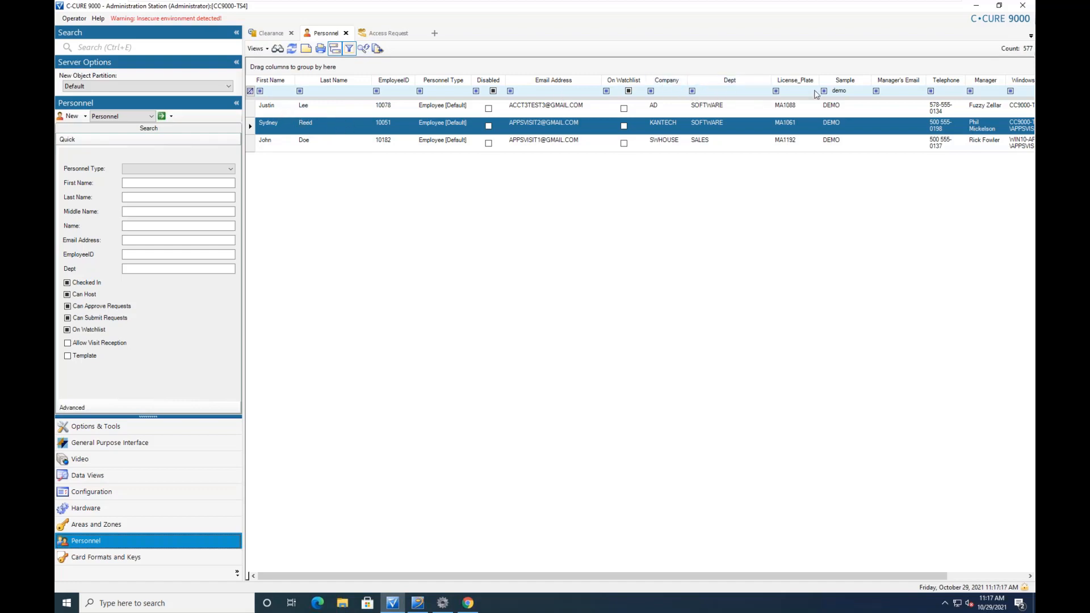
# Filter the Personnel Sample column to 'dem' for the three demo records, then show the Clearance list
pyautogui.click(853, 94)
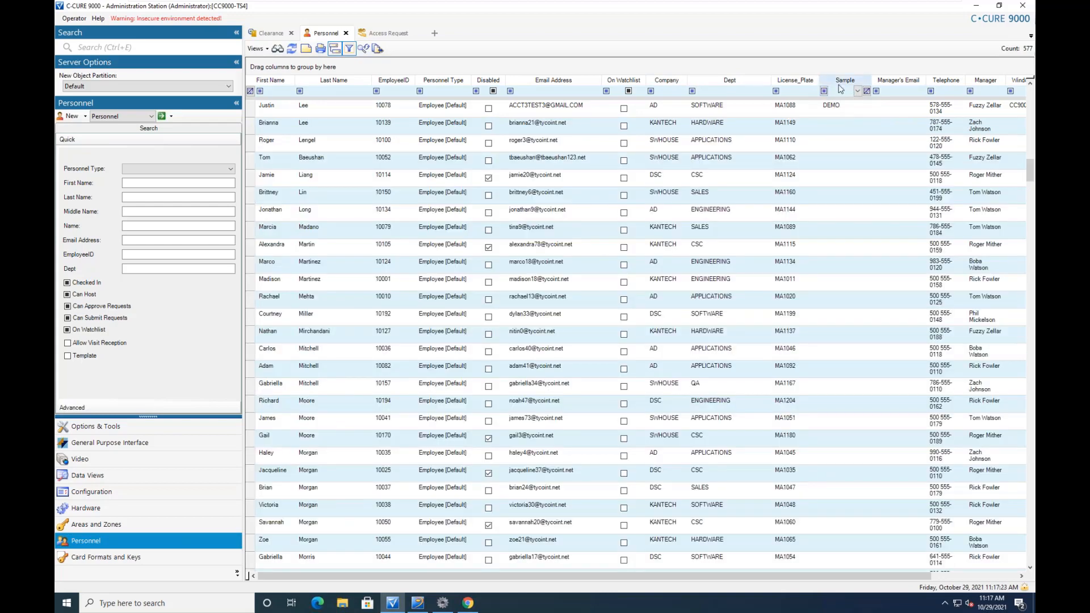
pyautogui.write('demo')
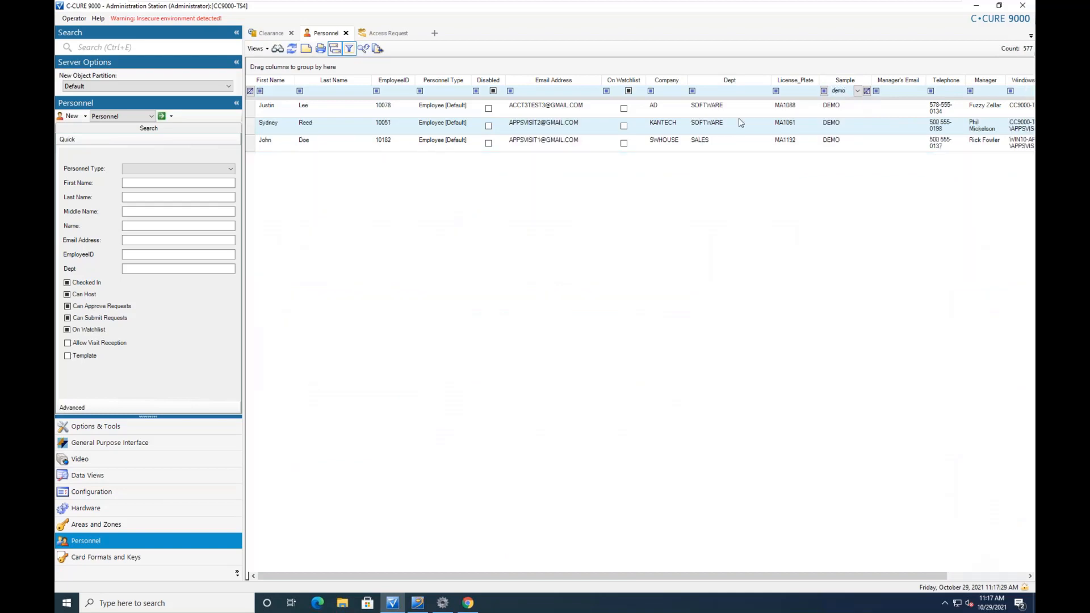
pyautogui.click(280, 35)
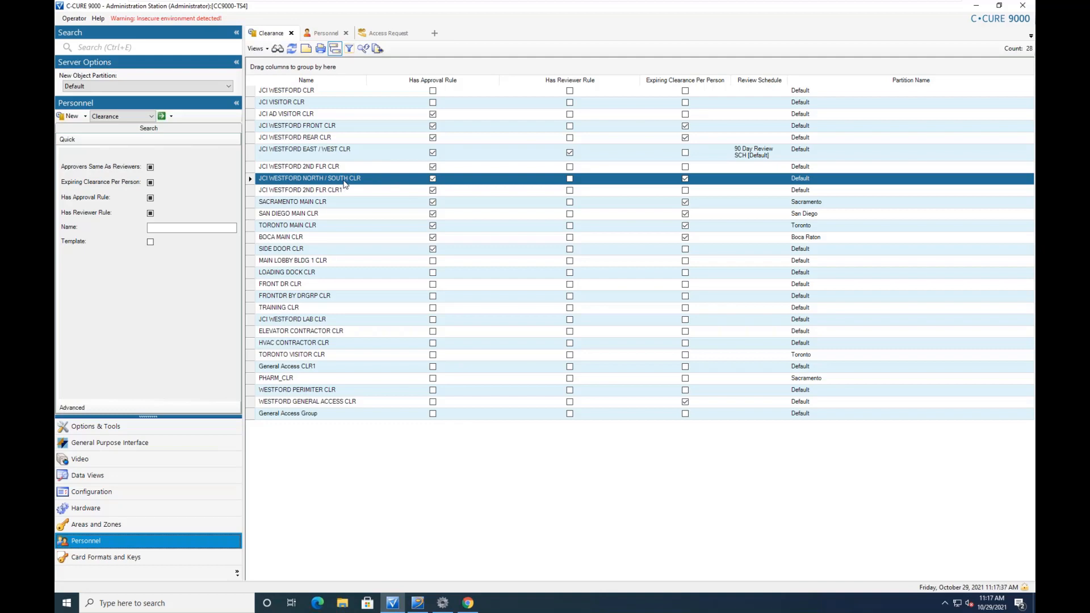
pyautogui.click(342, 140)
pyautogui.doubleClick(342, 140)
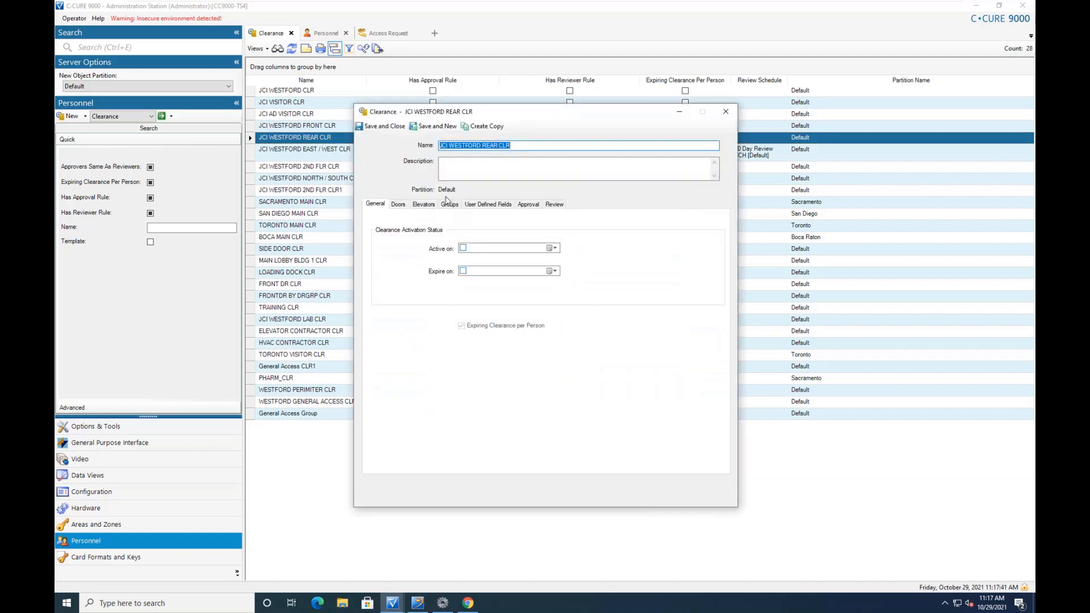
pyautogui.click(529, 205)
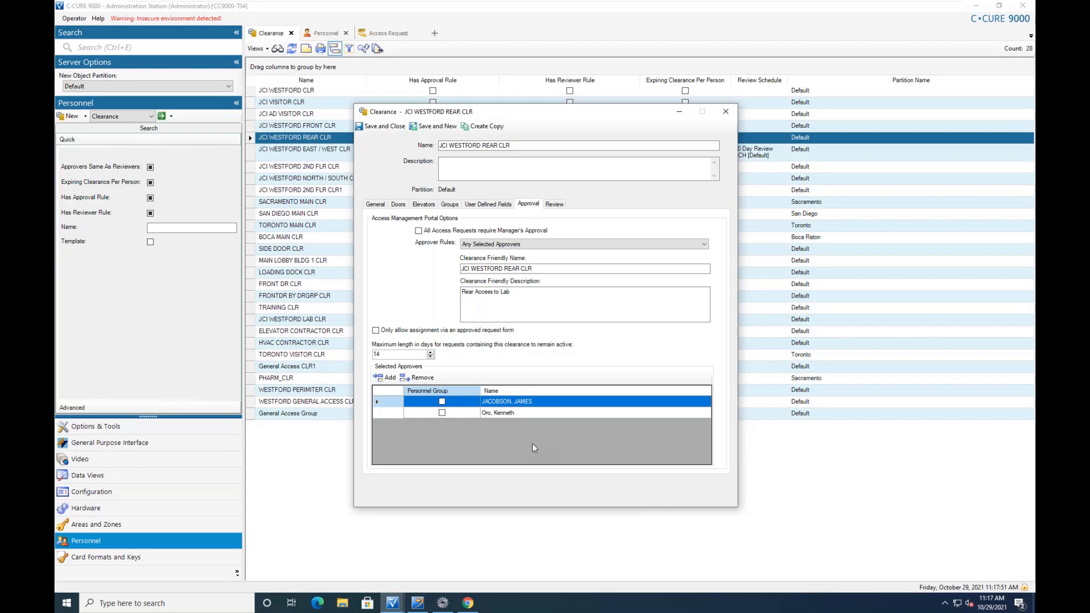
pyautogui.click(724, 116)
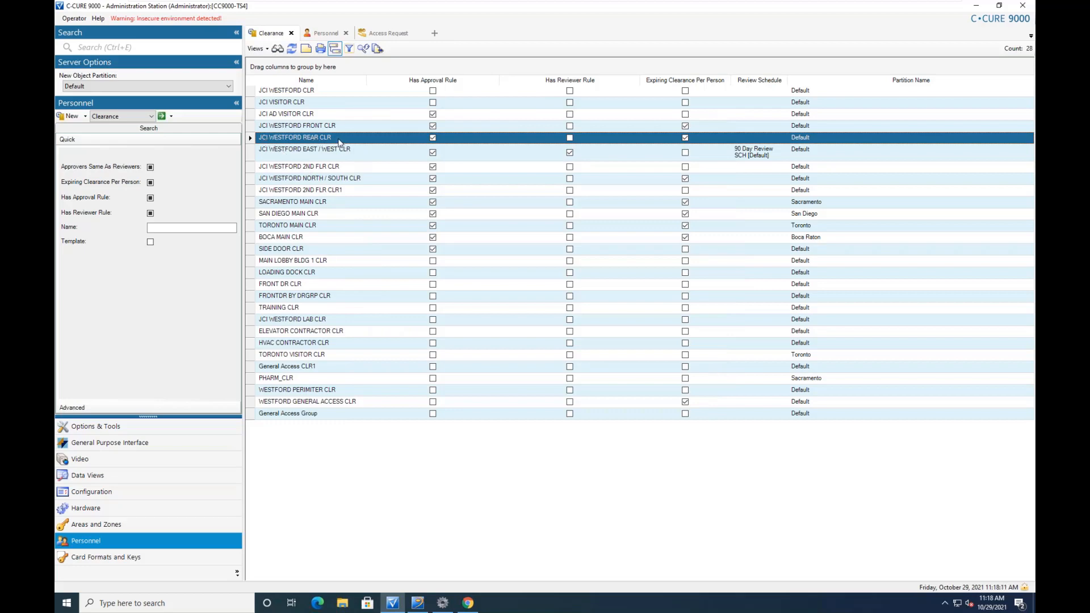
pyautogui.doubleClick(348, 180)
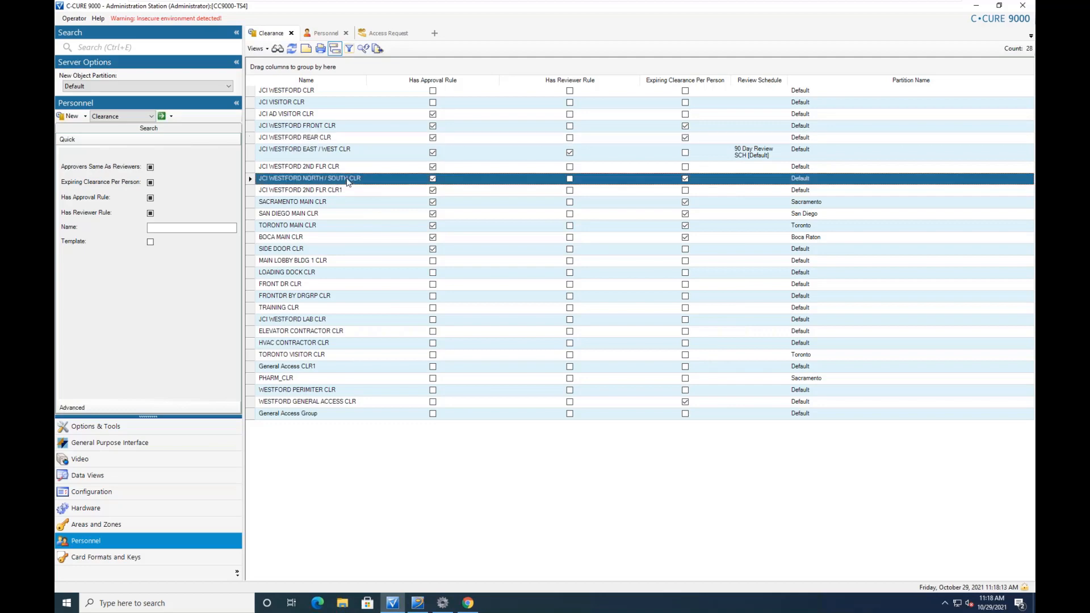
pyautogui.click(531, 206)
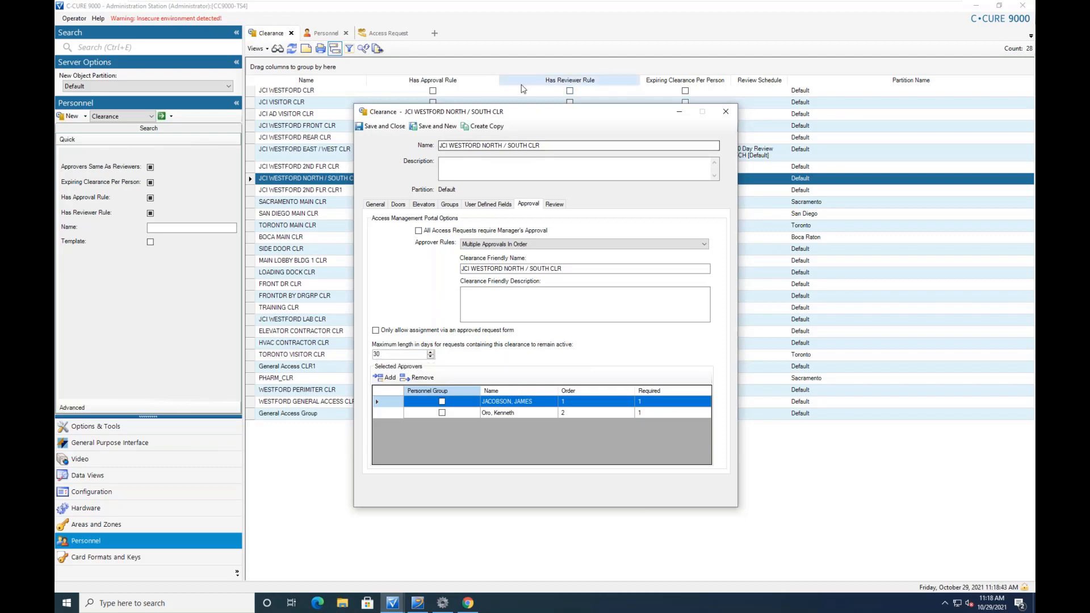
pyautogui.click(380, 126)
pyautogui.doubleClick(380, 126)
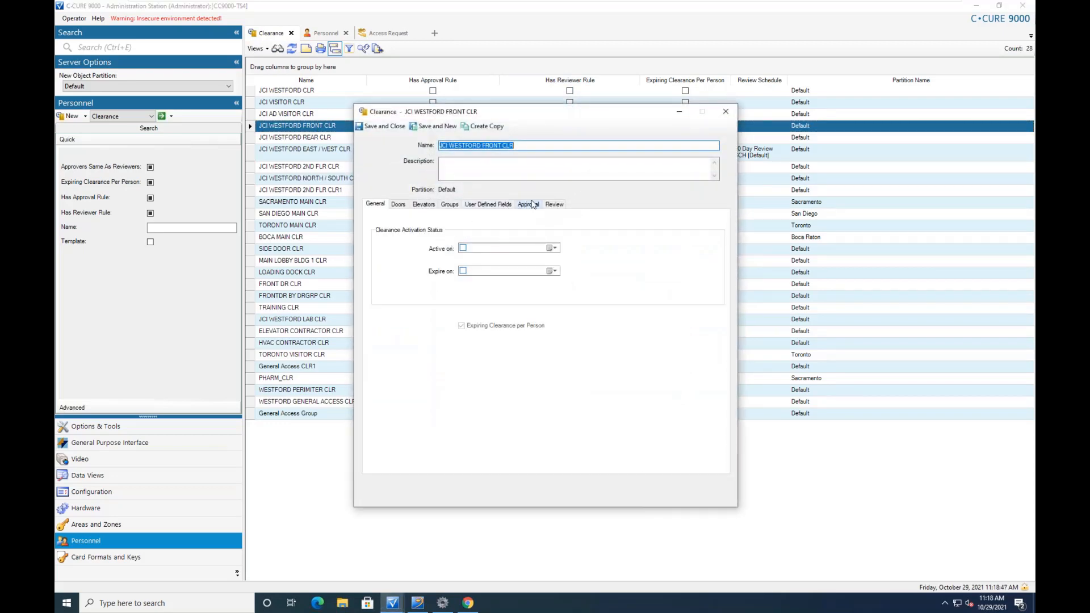
pyautogui.click(528, 205)
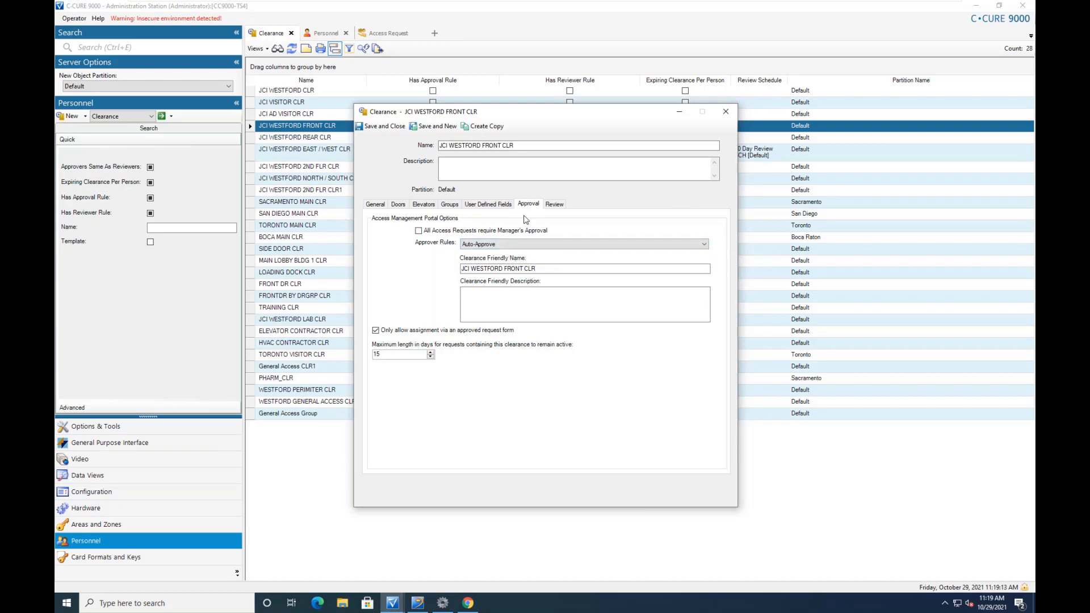
pyautogui.click(726, 112)
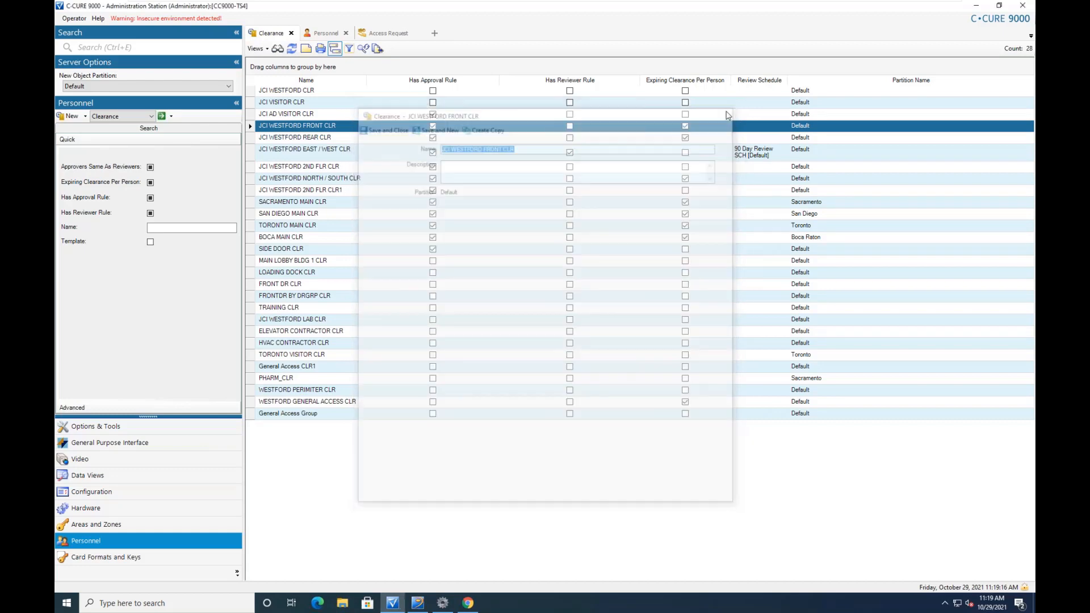
pyautogui.click(468, 604)
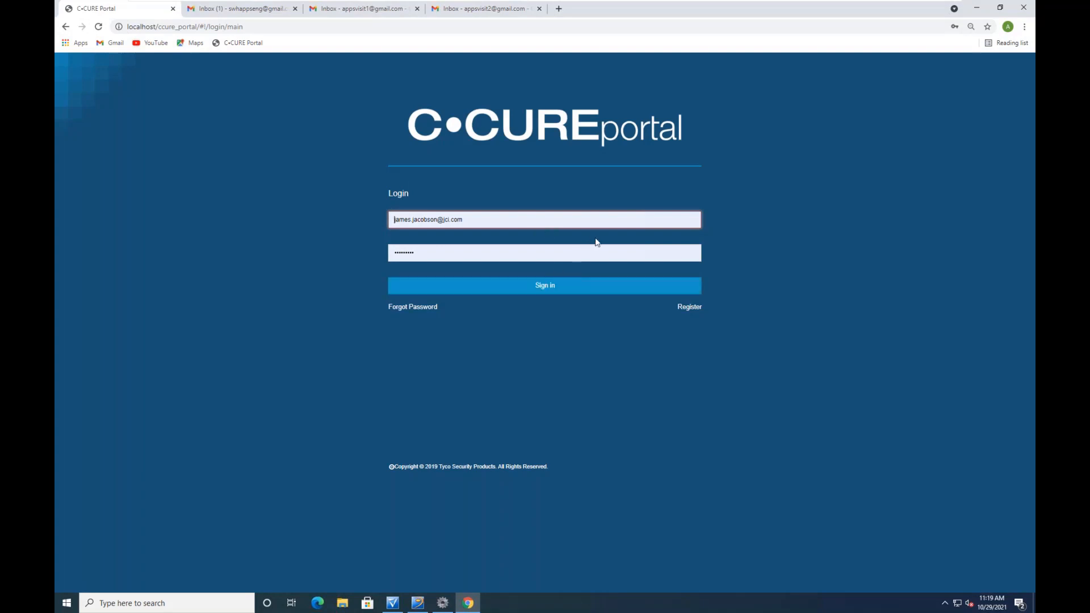
# Sign in to the portal with the saved requester login and open the JCI SWH ACCESS REQ SITE requests
pyautogui.click(494, 221)
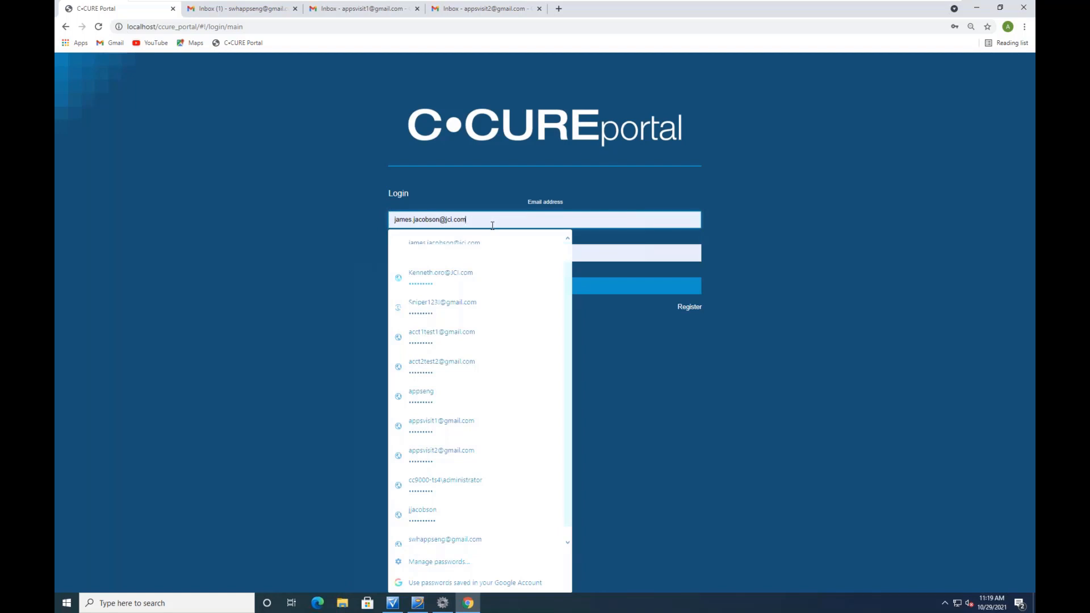
pyautogui.moveTo(486, 221); pyautogui.dragTo(366, 216)
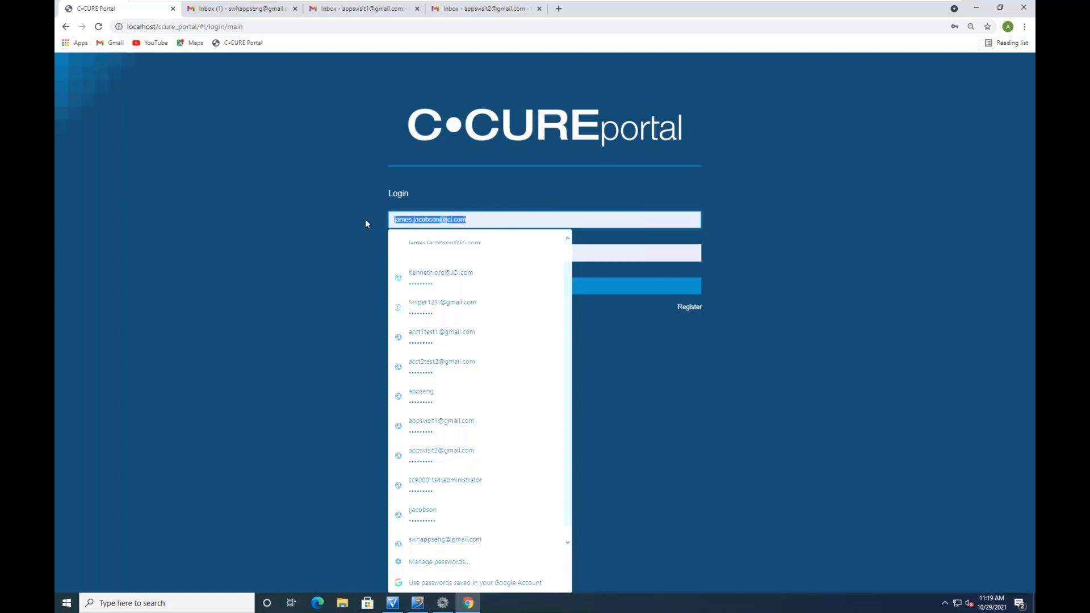
pyautogui.press('BackSpace')
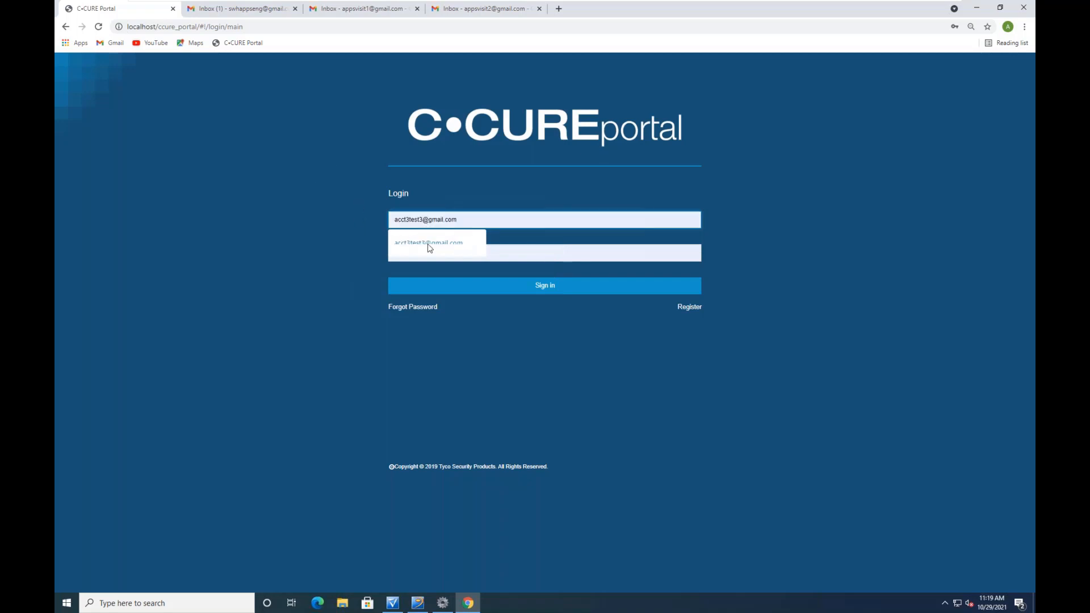
pyautogui.click(428, 248)
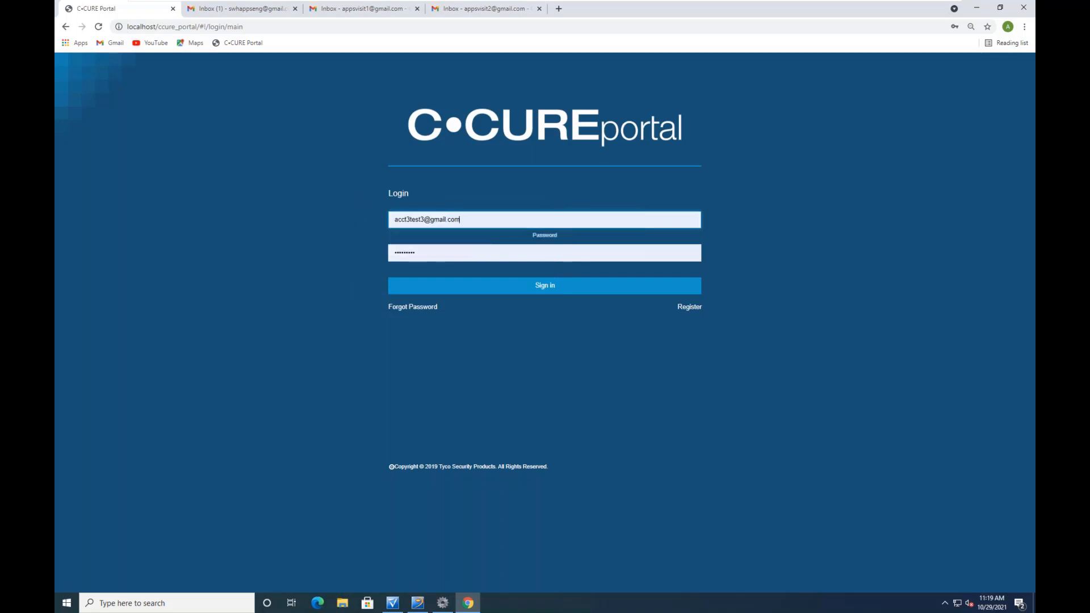
pyautogui.click(529, 286)
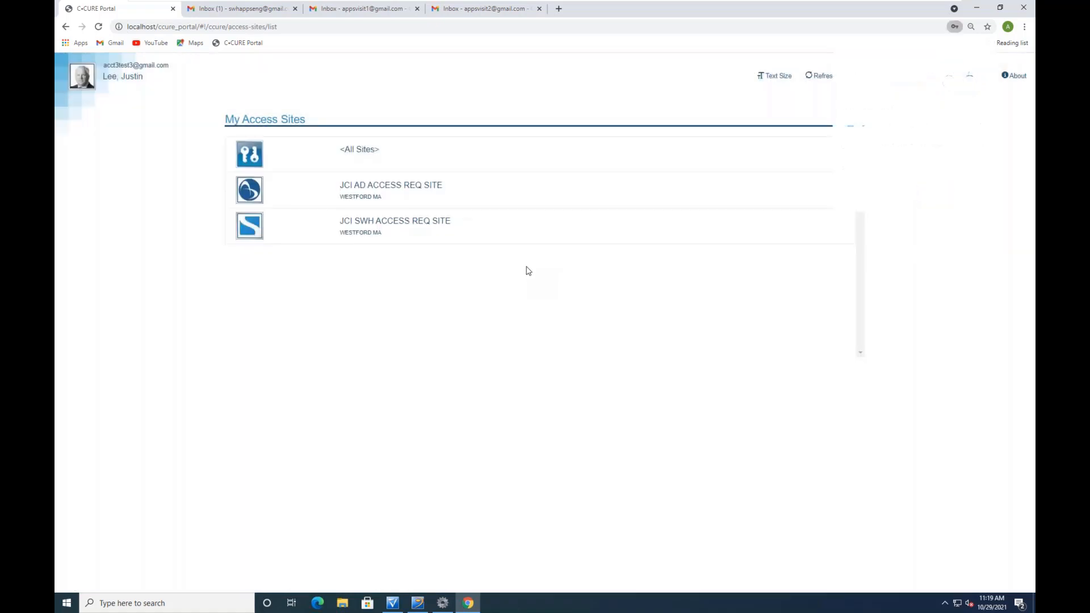
pyautogui.click(260, 227)
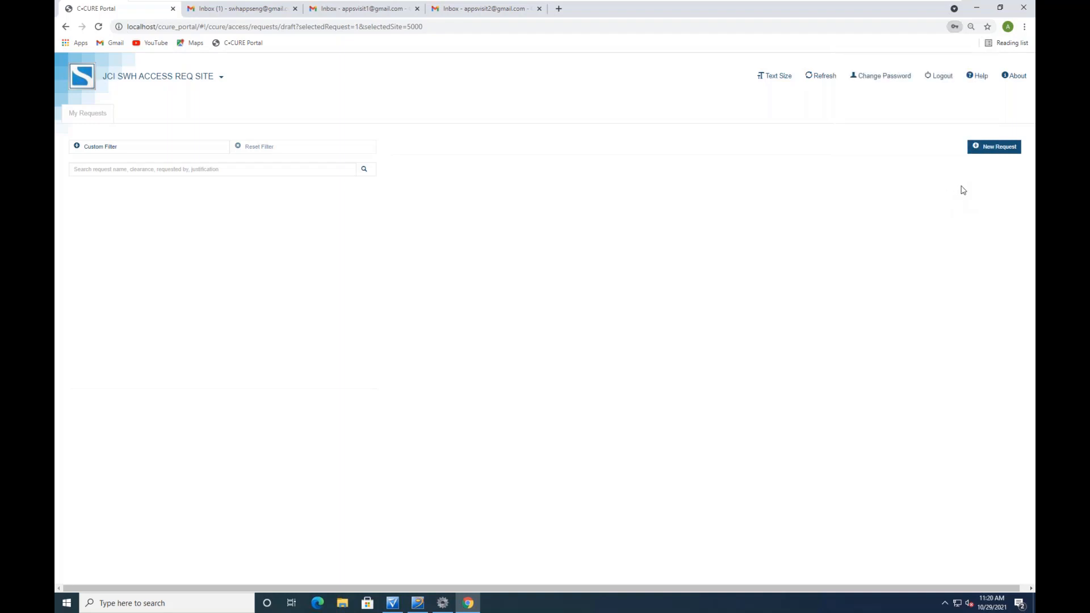
# Start a new access request and name it as the requester's Front request
pyautogui.click(998, 148)
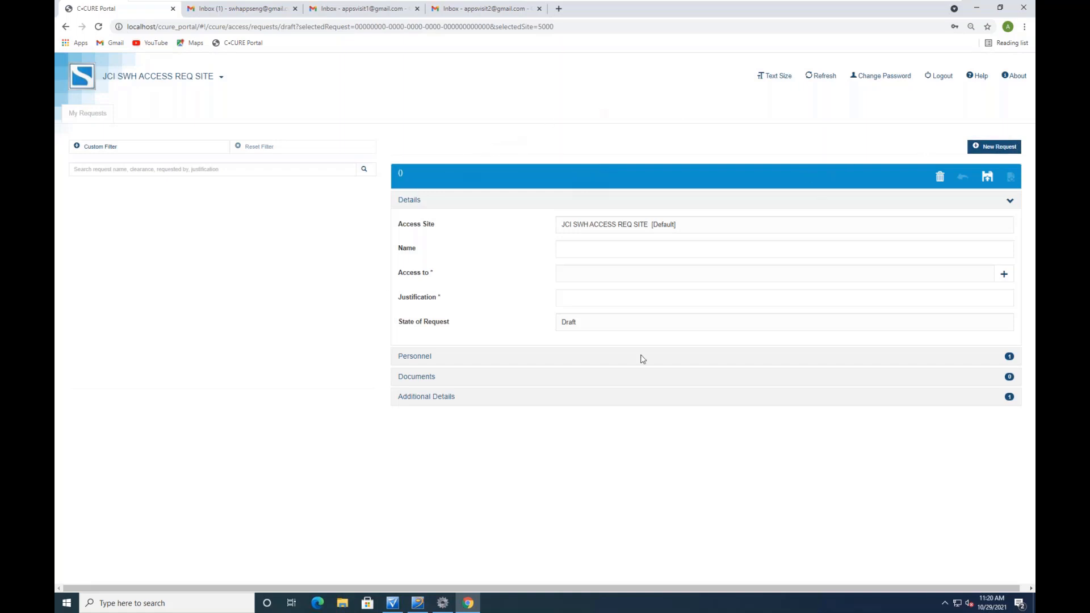
pyautogui.click(622, 253)
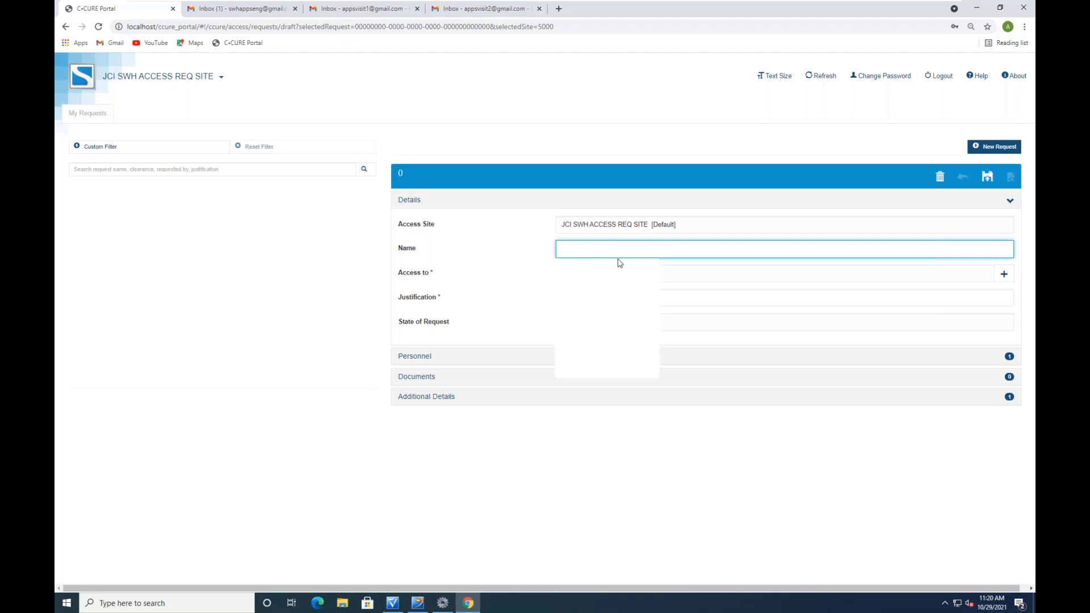
pyautogui.write('J')
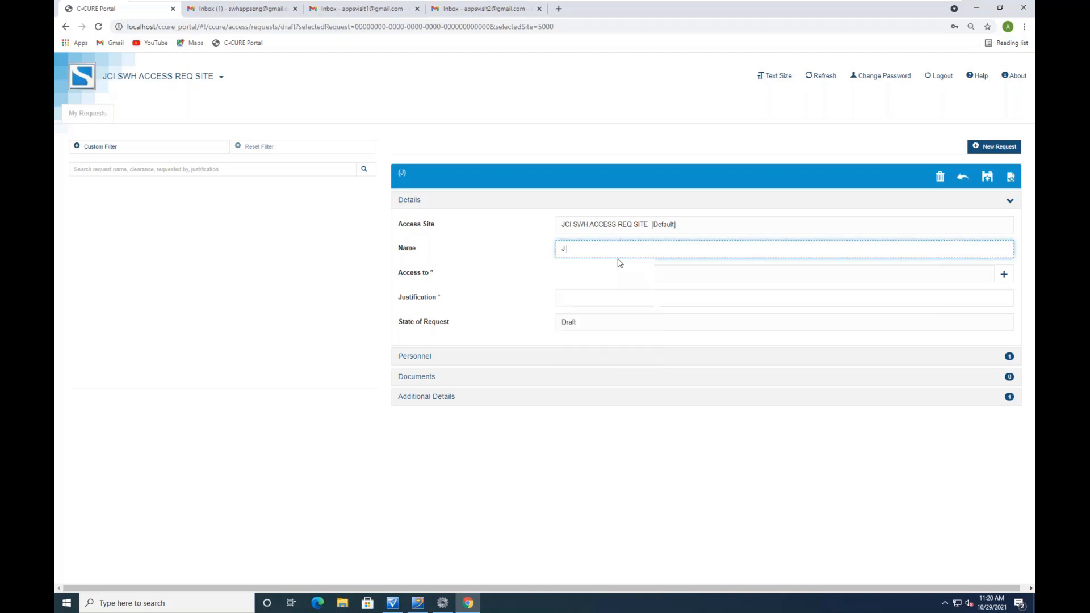
pyautogui.write(' Lee Front  req')
pyautogui.write('uest')
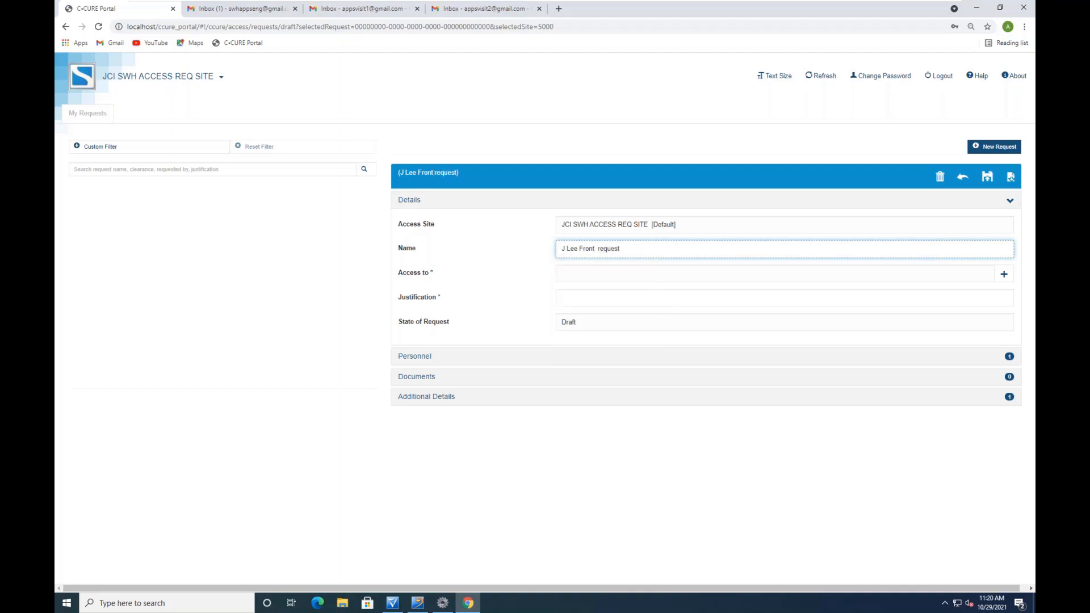
# Set Access to JCI WESTFORD FRONT CLR, running 10/29/21 to 11/13/21, and confirm it
pyautogui.click(622, 269)
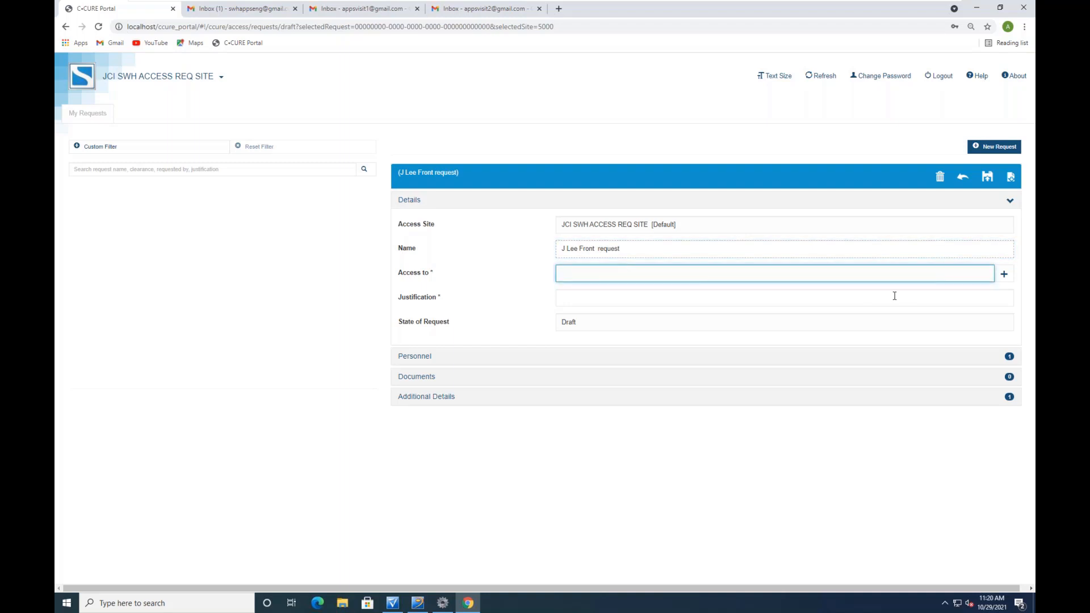
pyautogui.click(1005, 275)
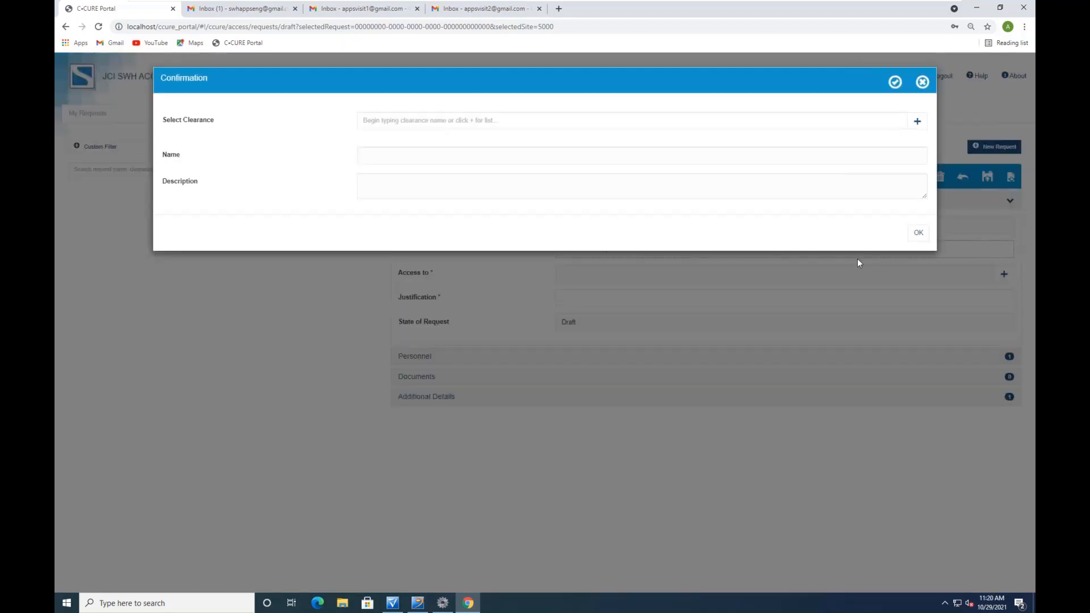
pyautogui.click(452, 121)
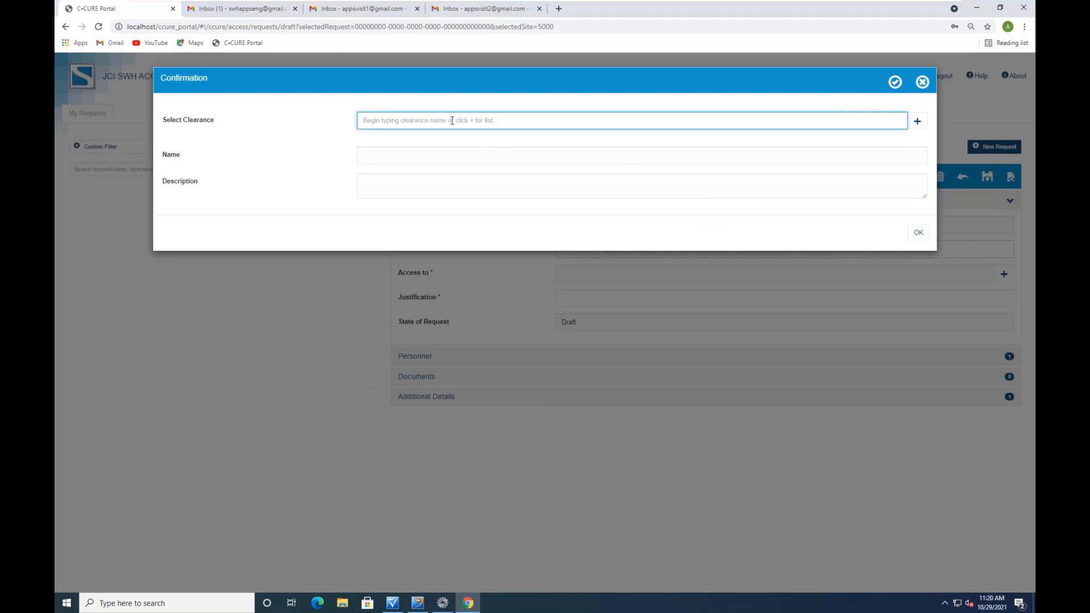
pyautogui.write('fron')
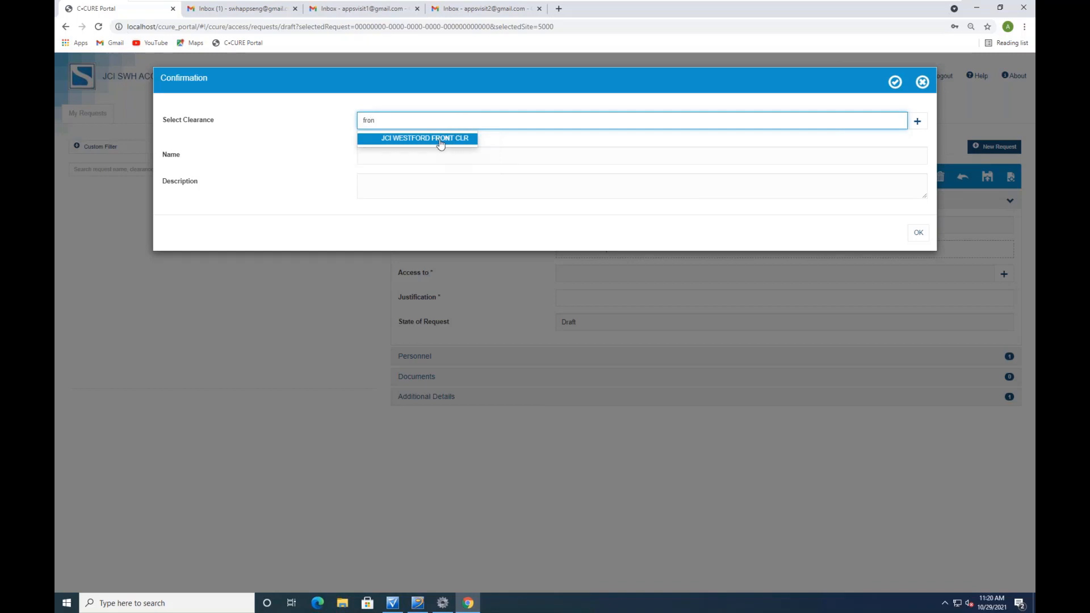
pyautogui.click(453, 140)
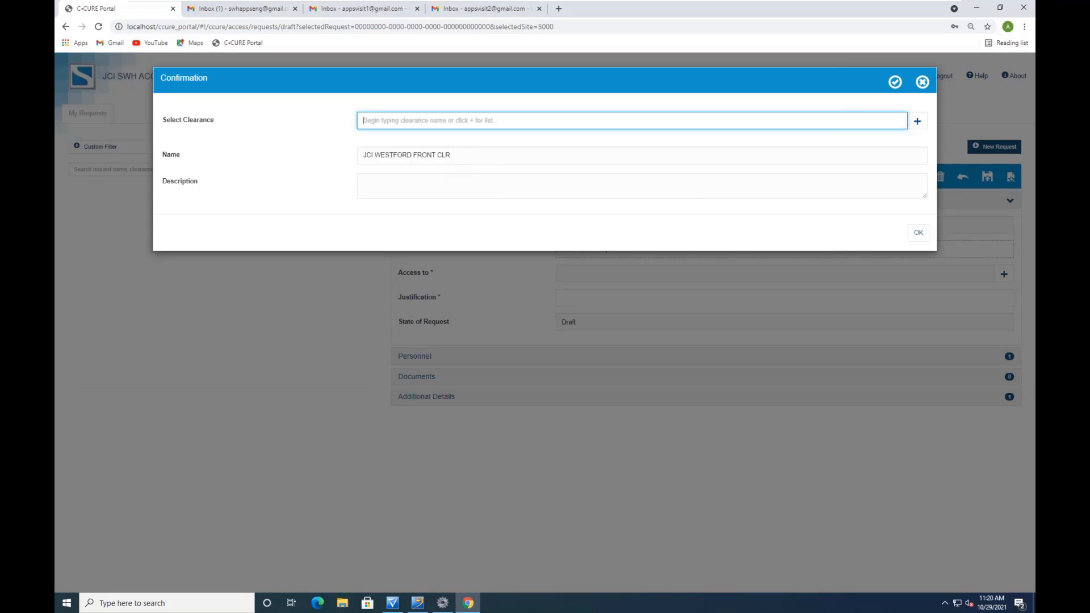
pyautogui.click(917, 121)
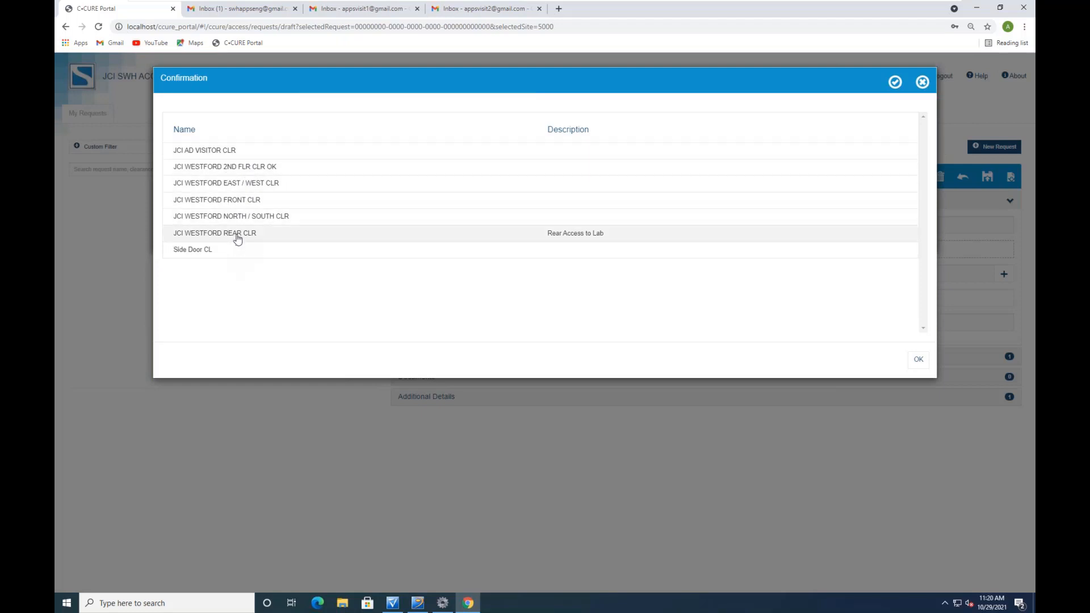
pyautogui.click(922, 83)
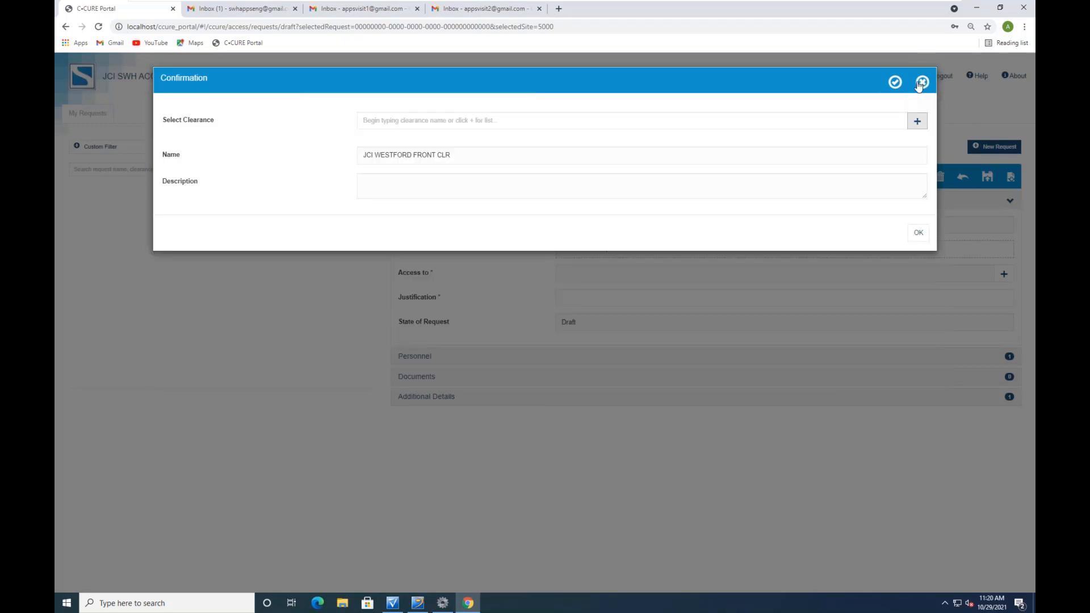
pyautogui.click(918, 232)
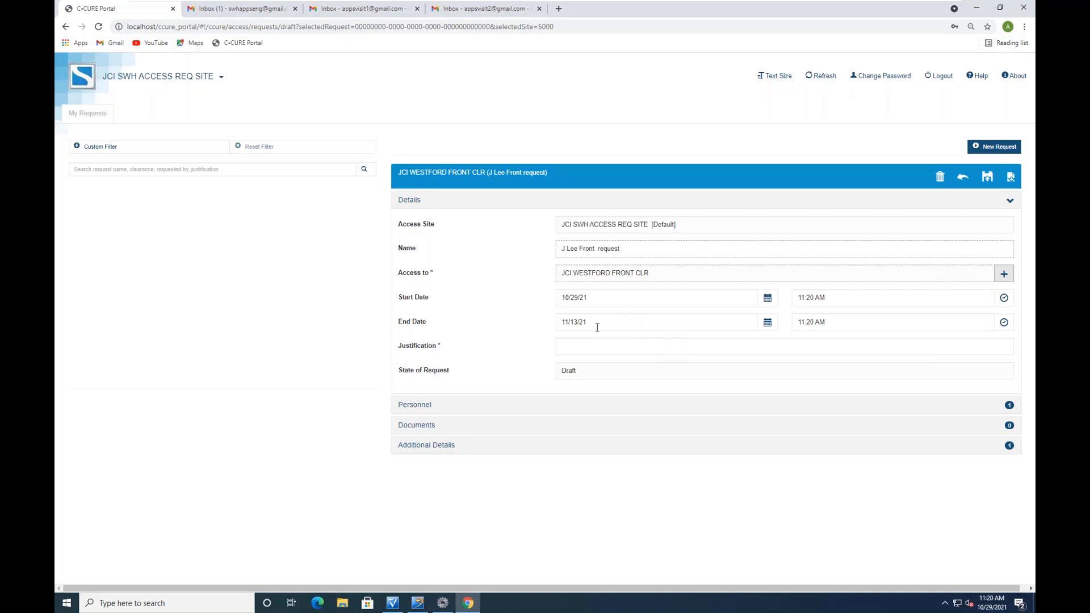
# Enter 'Temp' as the request's justification and expand the personnel section
pyautogui.click(578, 345)
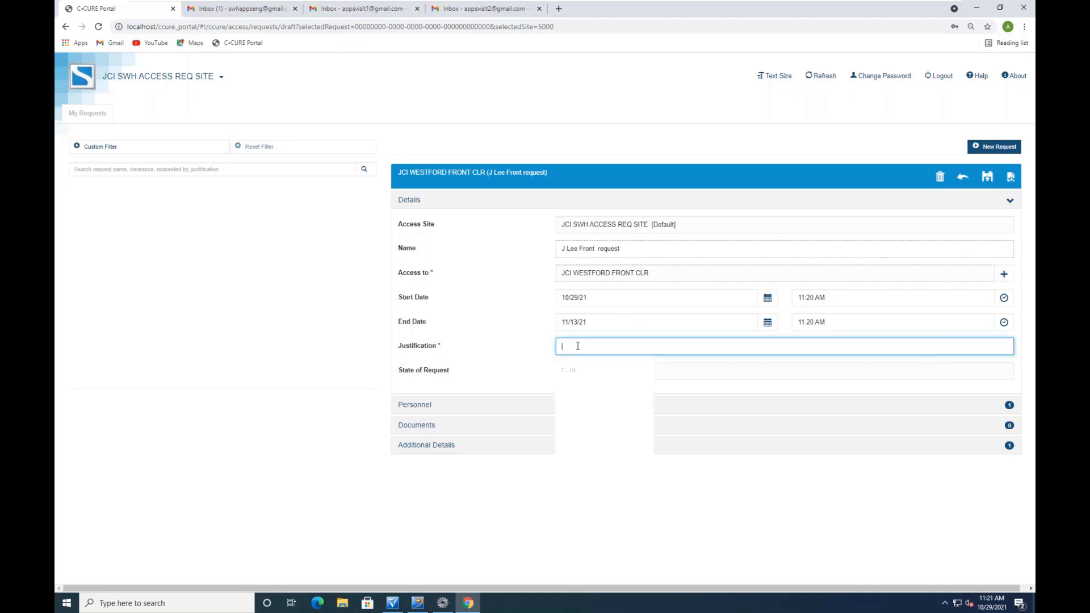
pyautogui.click(606, 397)
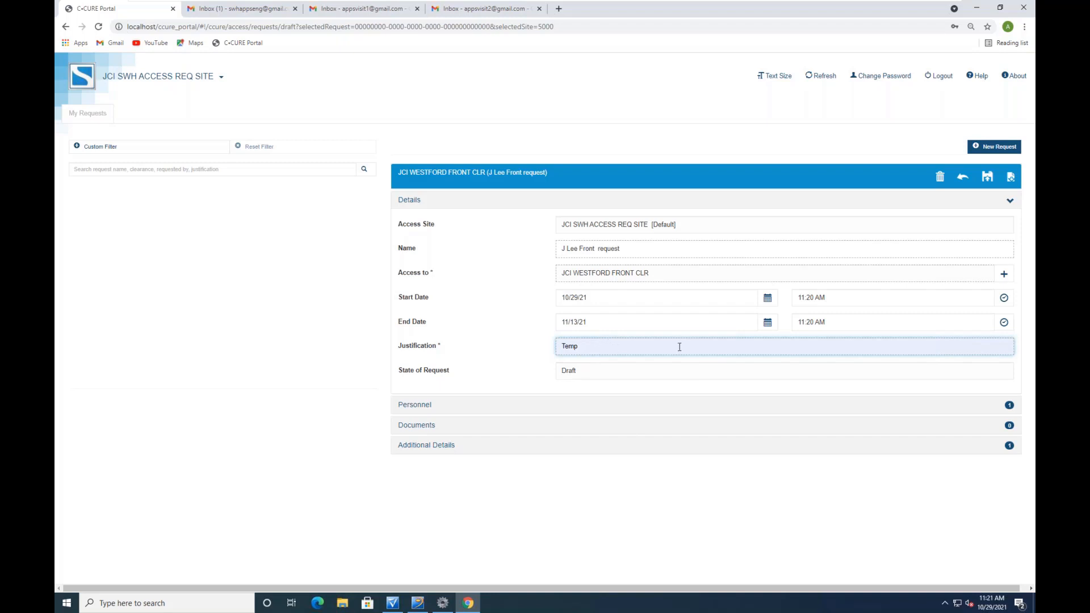
pyautogui.click(411, 406)
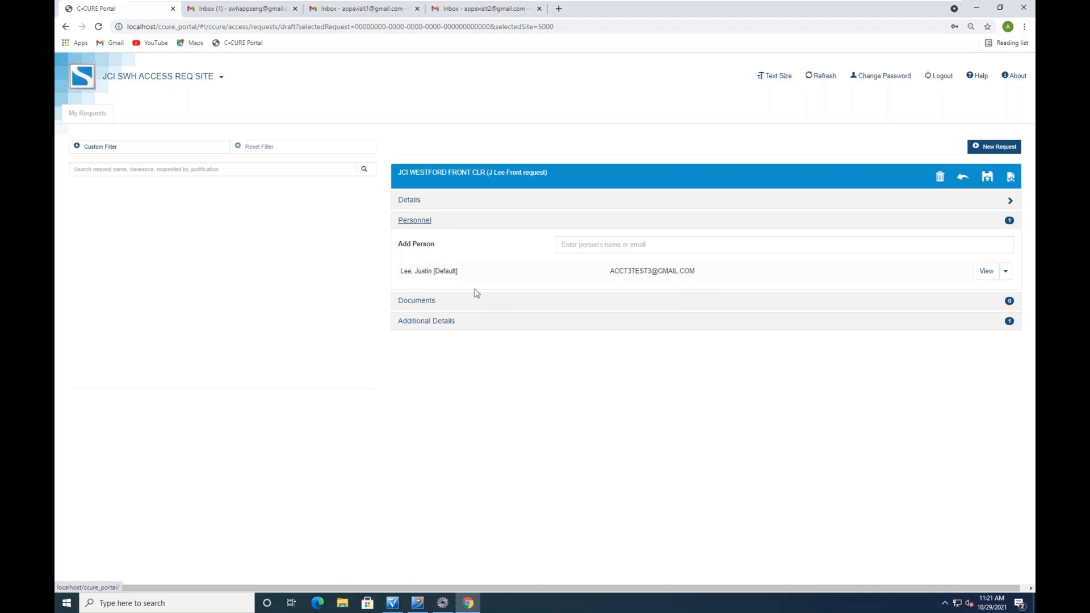
# Attach SOP Site Security.pdf under Documents and return to the request details
pyautogui.click(419, 301)
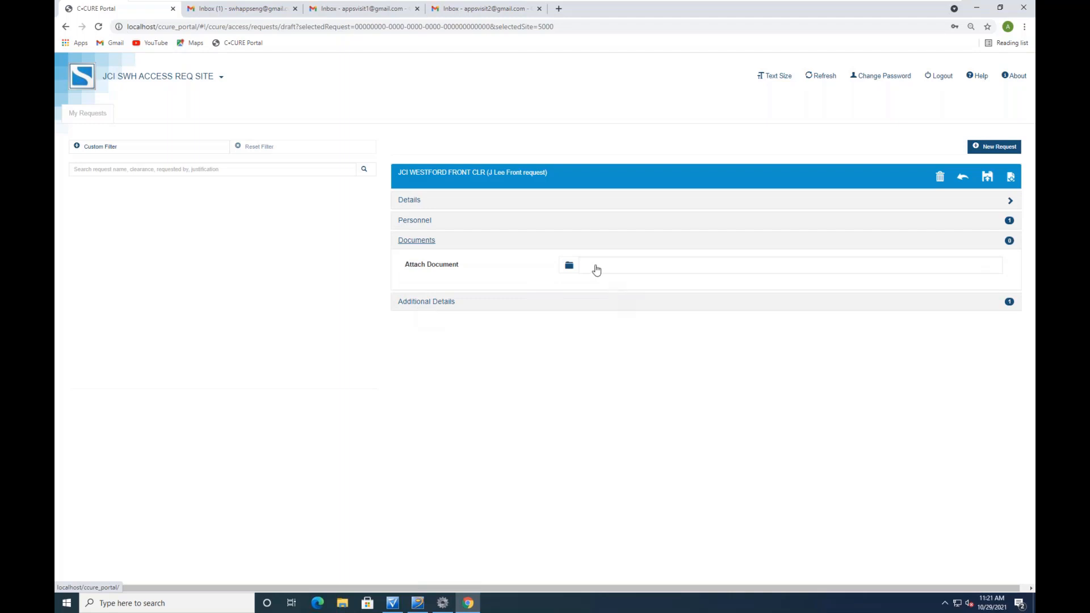
pyautogui.click(569, 268)
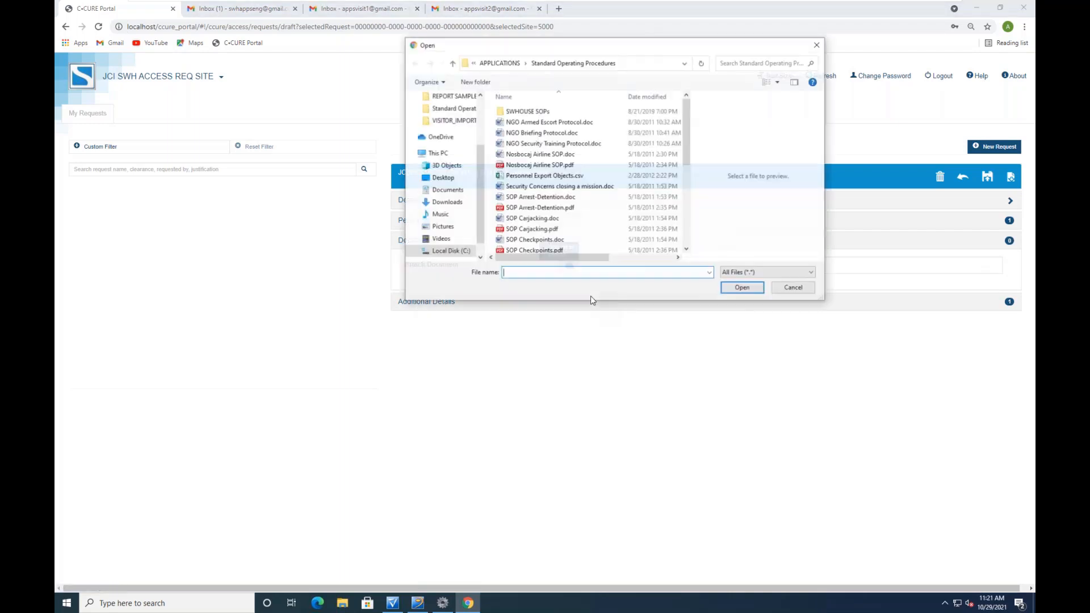
pyautogui.moveTo(689, 163); pyautogui.dragTo(687, 239)
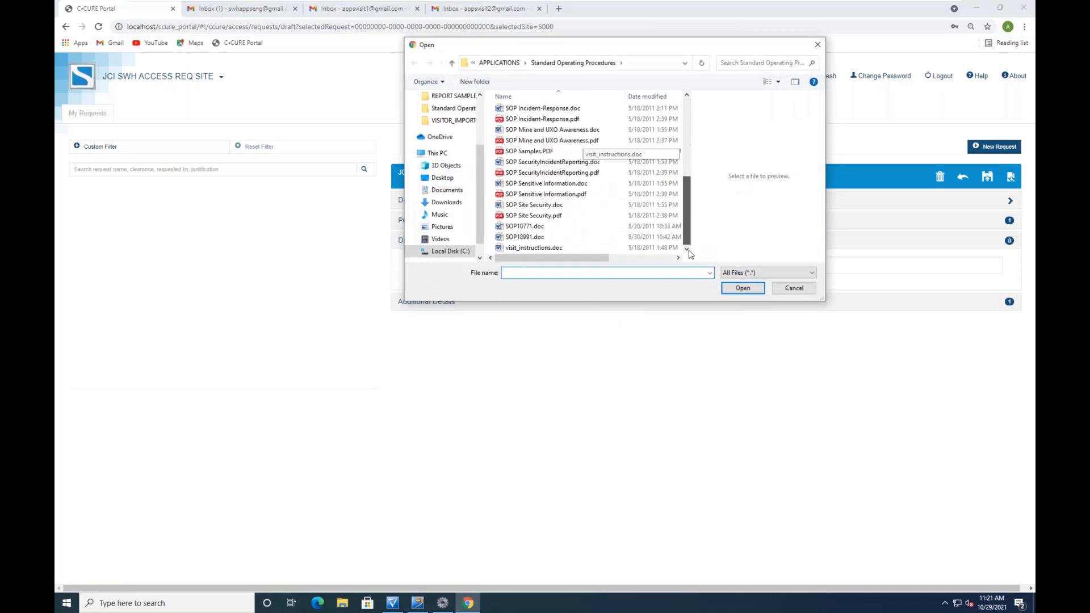
pyautogui.click(530, 215)
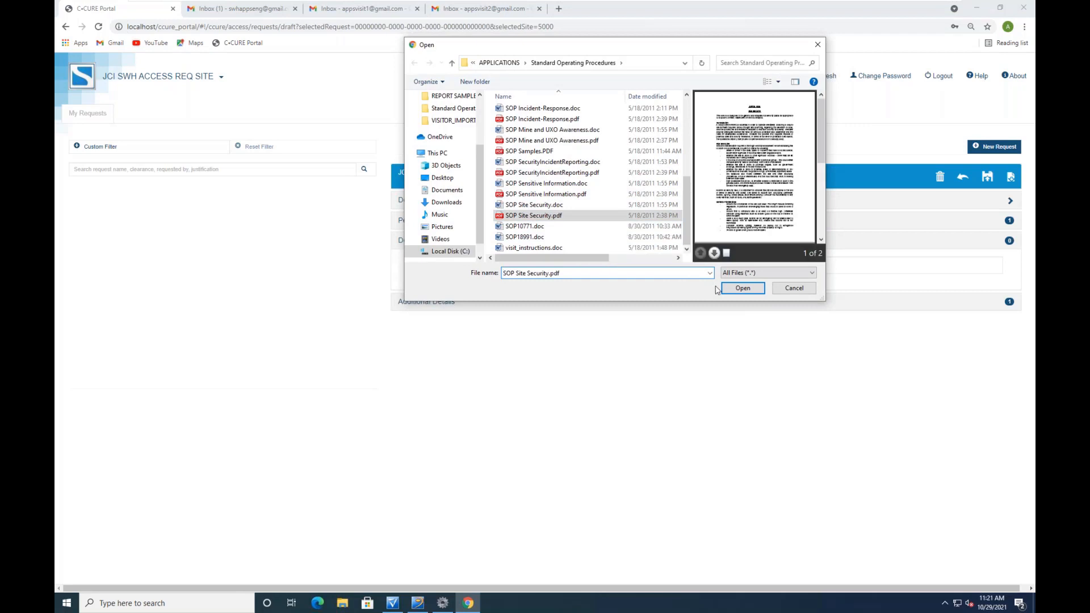
pyautogui.click(742, 288)
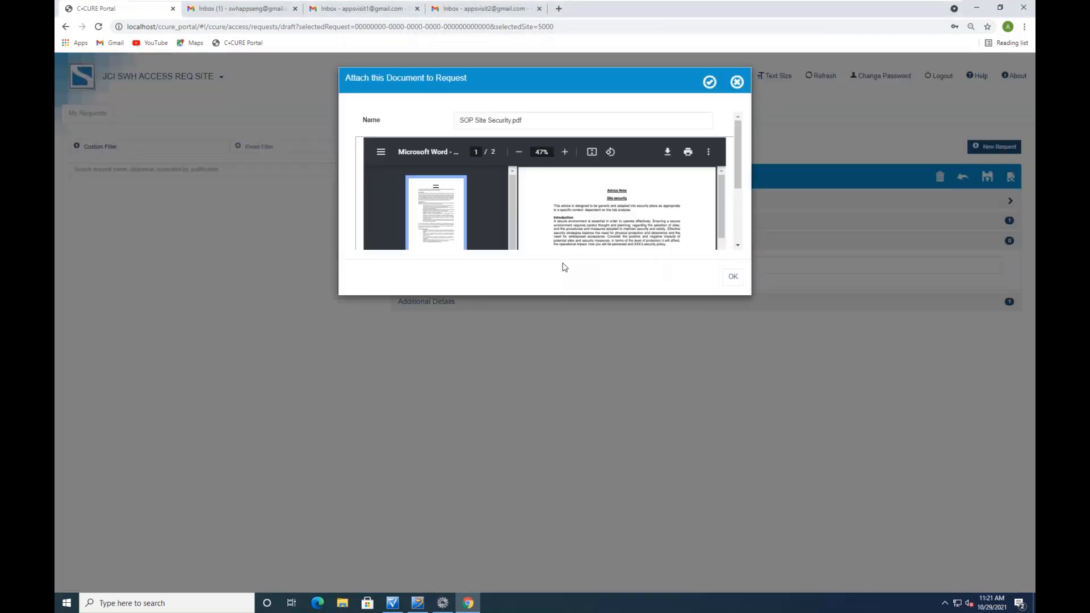
pyautogui.click(732, 277)
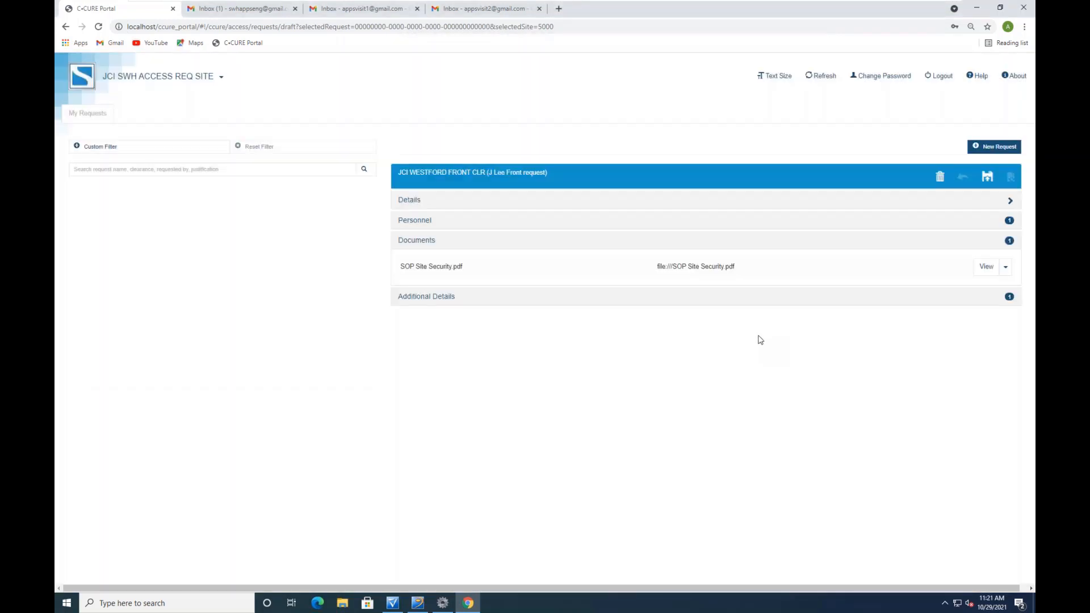
pyautogui.click(410, 200)
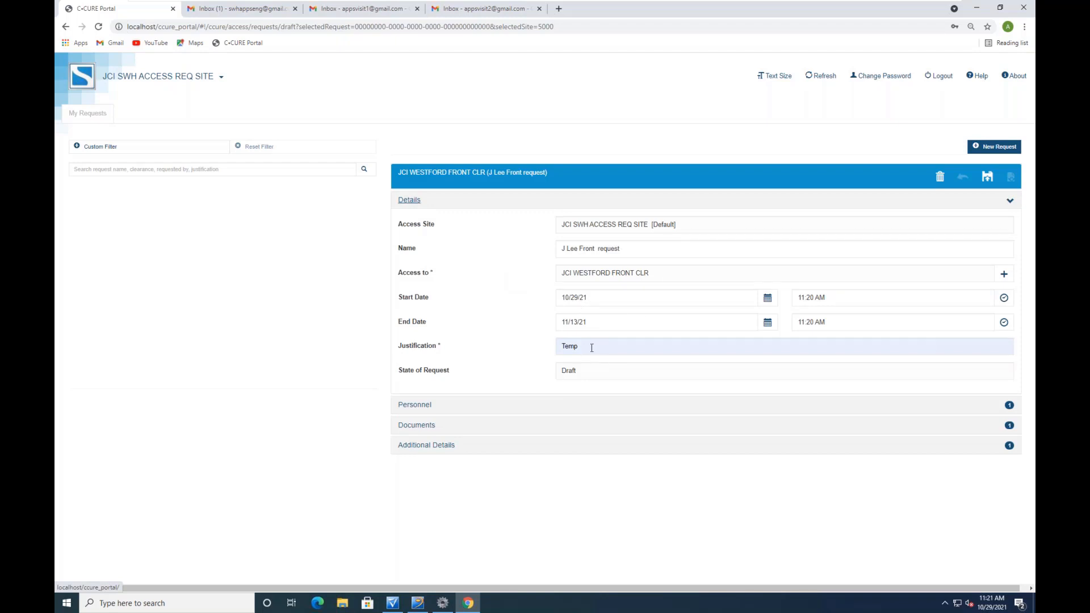
# Review the request's attached document, additional details and personnel
pyautogui.click(417, 426)
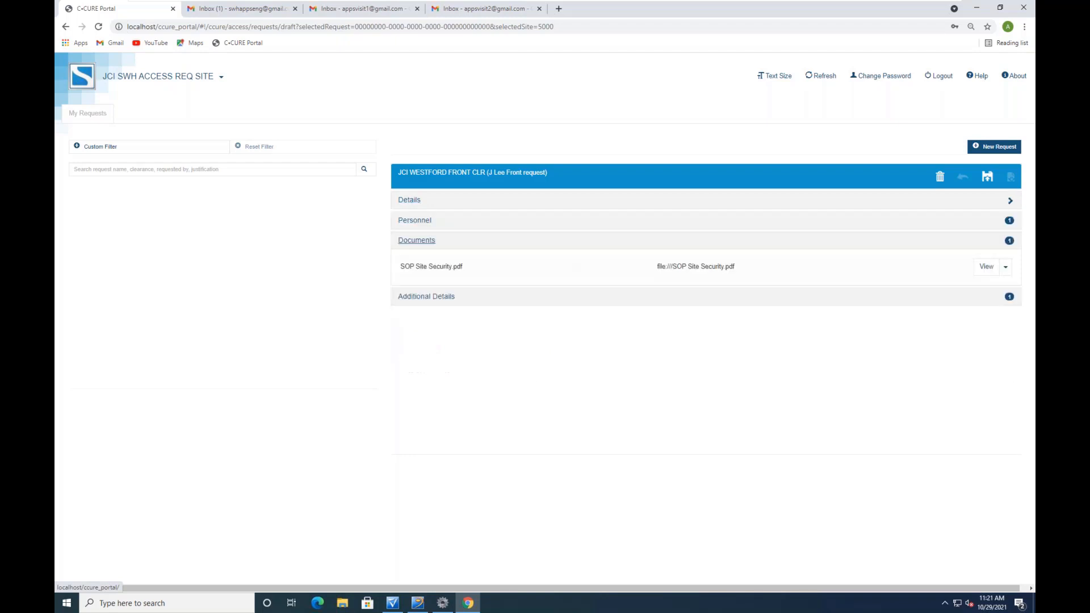
pyautogui.click(424, 300)
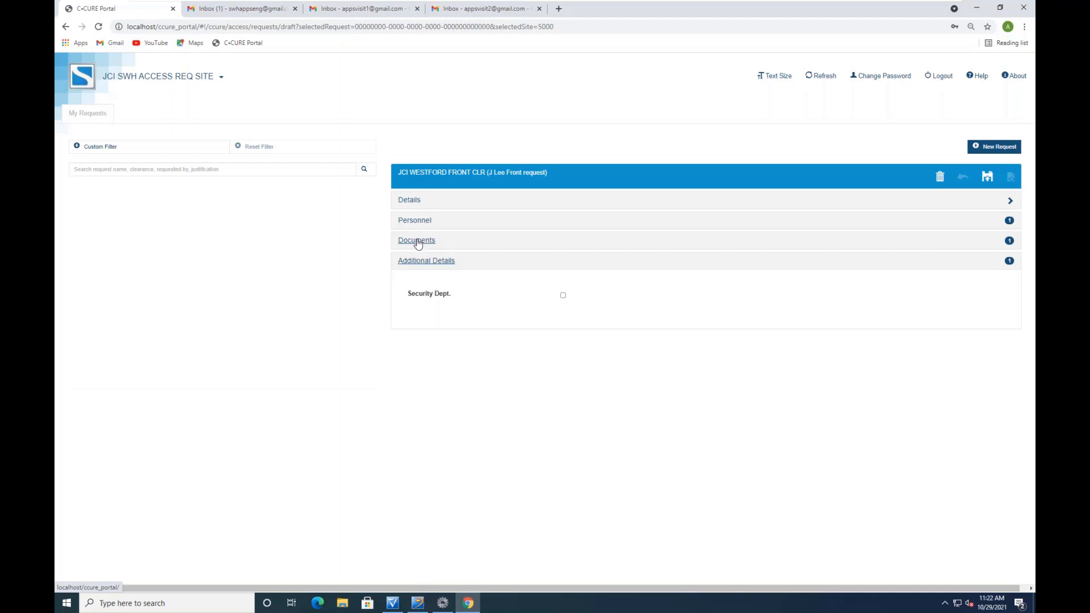
pyautogui.click(415, 221)
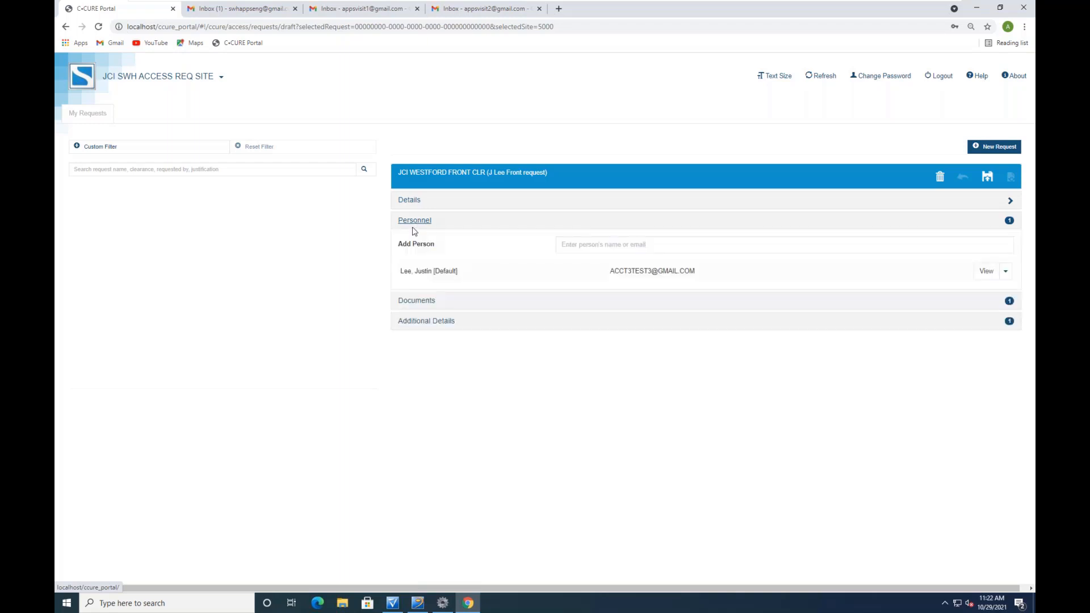
pyautogui.click(409, 202)
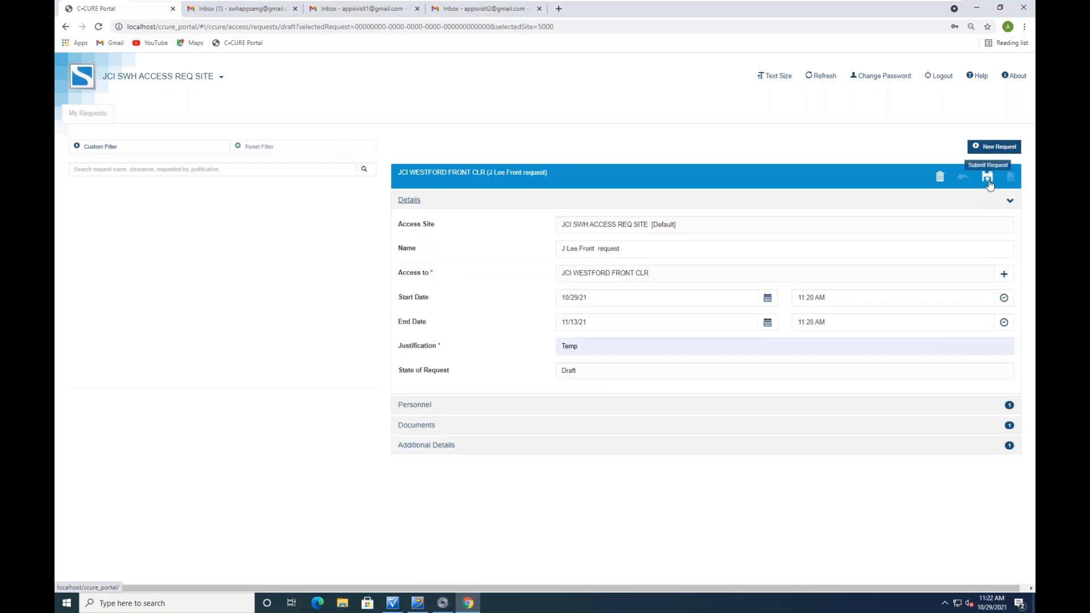
# Submit the request and check its Approved state in the approval history
pyautogui.click(989, 178)
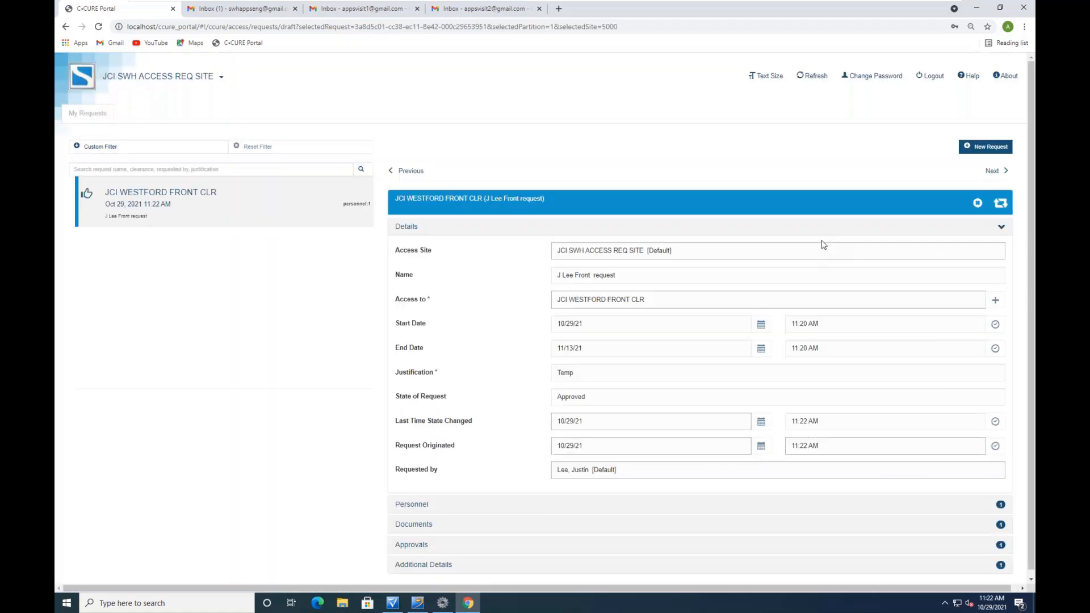
pyautogui.moveTo(590, 396); pyautogui.dragTo(552, 399)
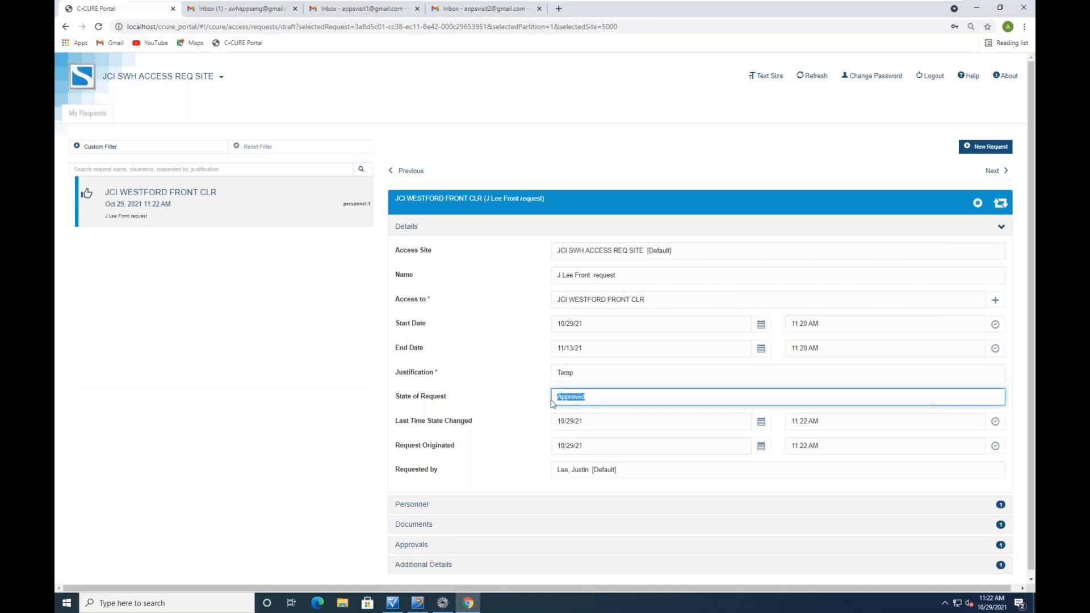
pyautogui.click(412, 545)
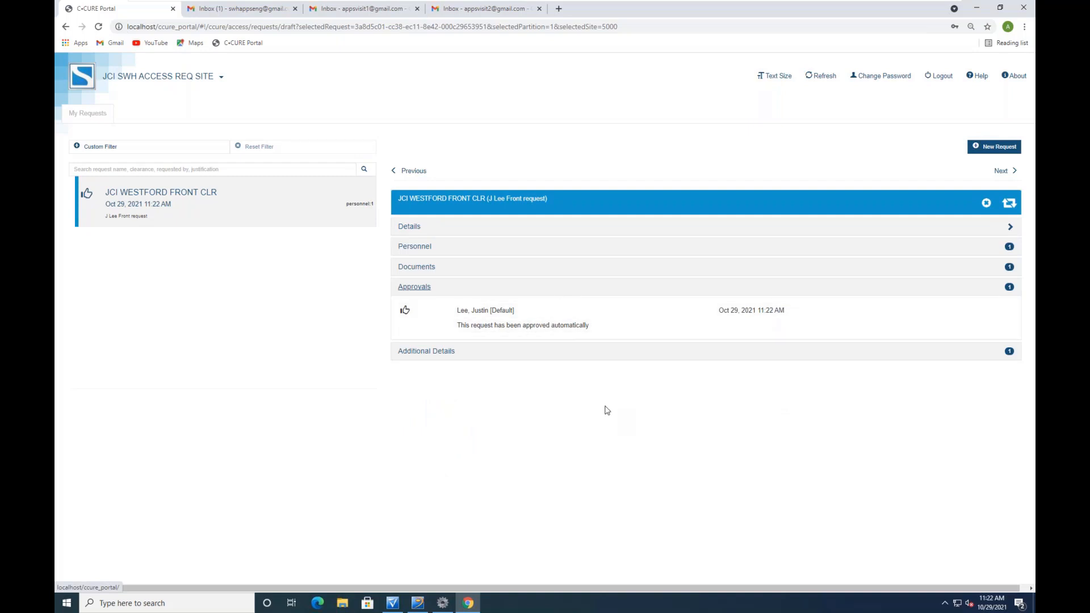
pyautogui.moveTo(416, 606)
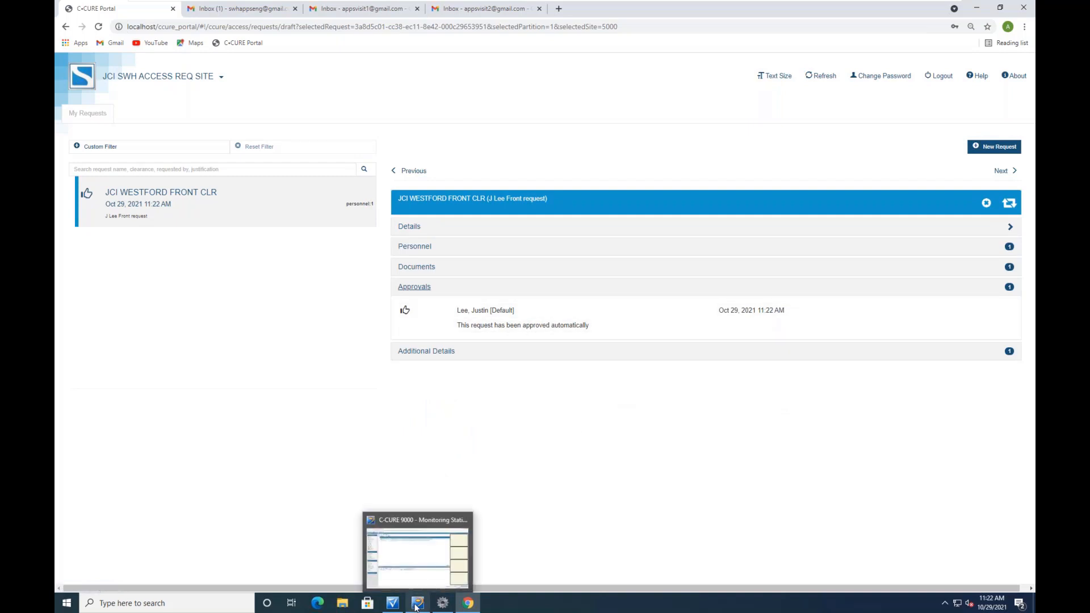
pyautogui.click(417, 605)
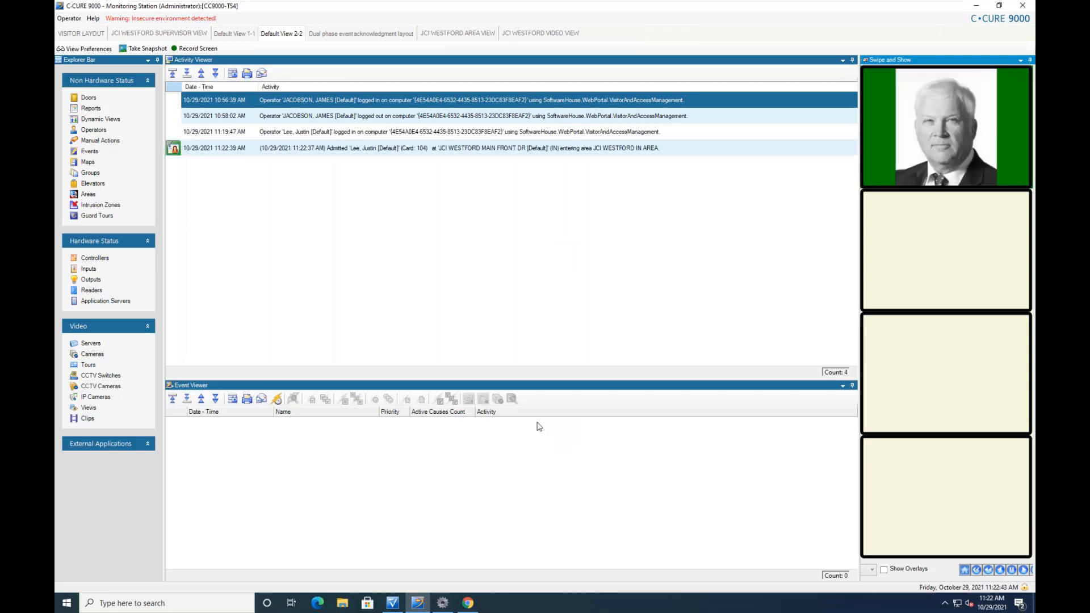
pyautogui.click(468, 604)
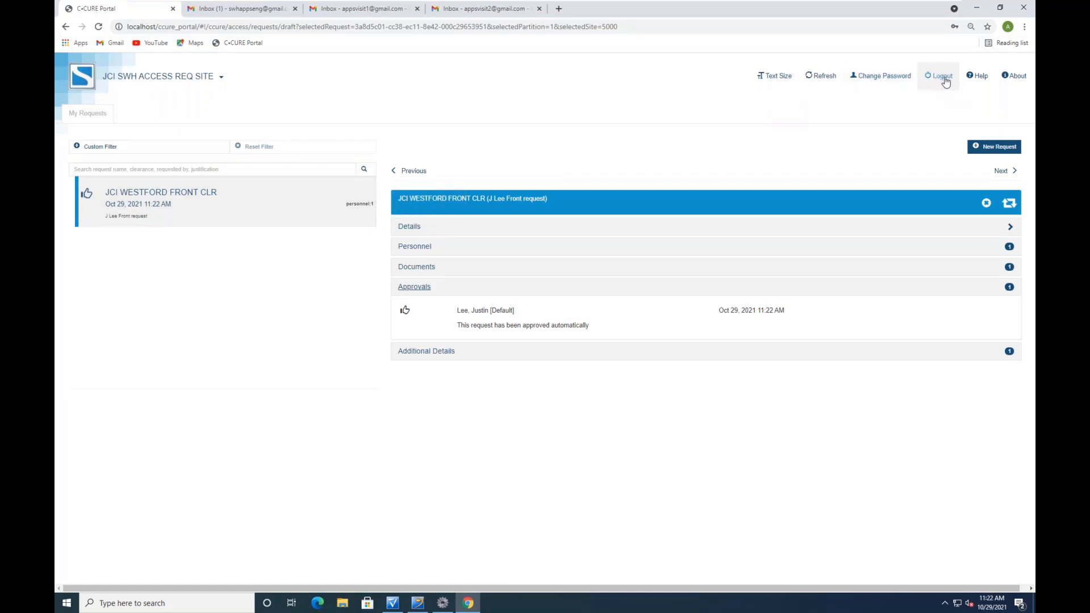
# Log out of the requester account and bring up the saved logins on the login page
pyautogui.click(944, 82)
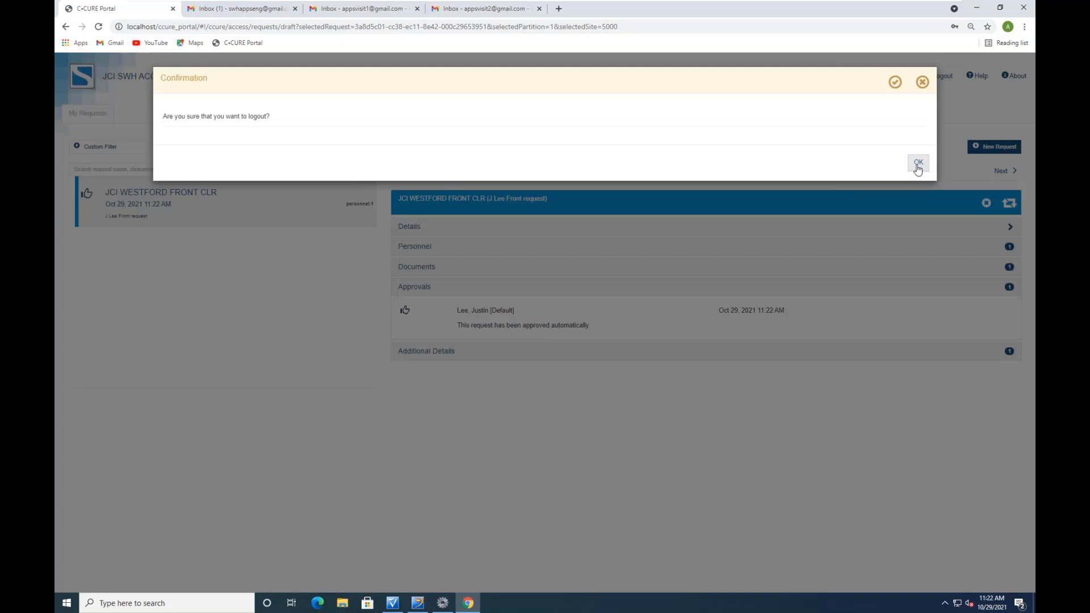
pyautogui.click(918, 163)
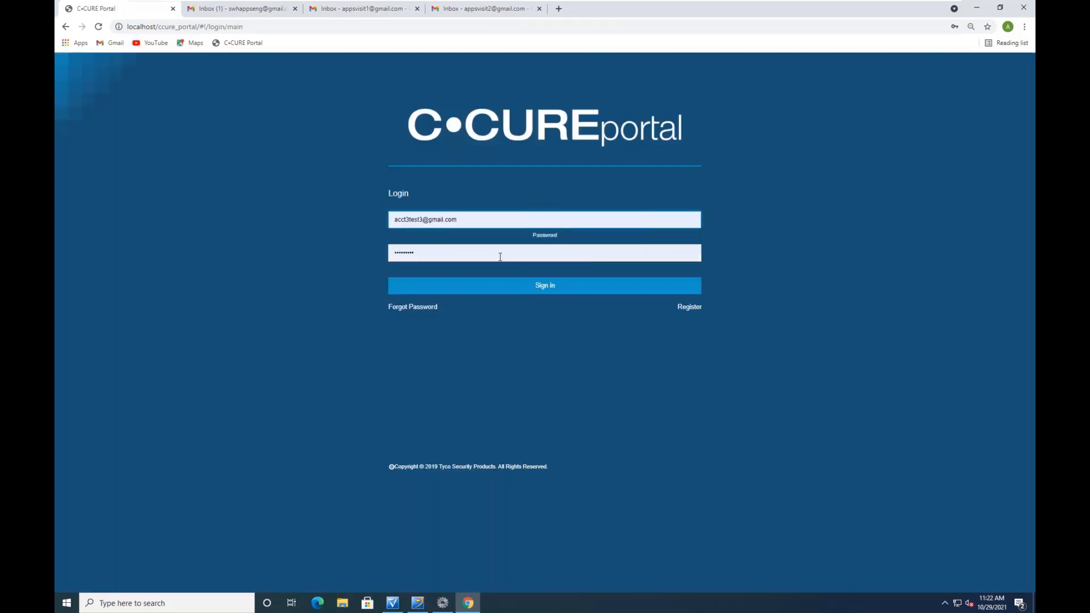
pyautogui.click(514, 226)
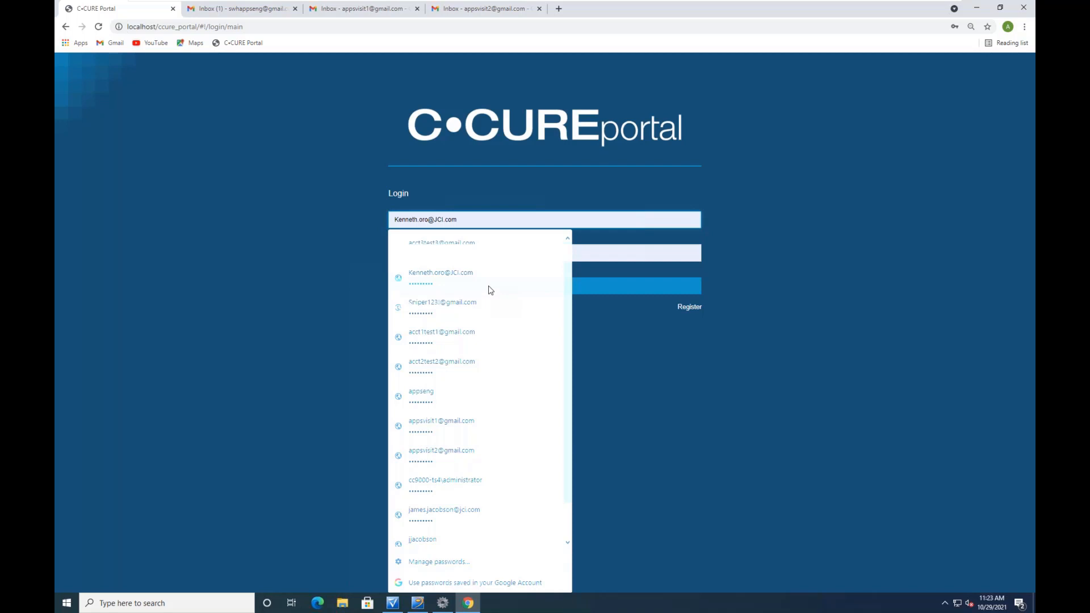
# In Administration Station, select the newest request in the Access Request list
pyautogui.click(393, 603)
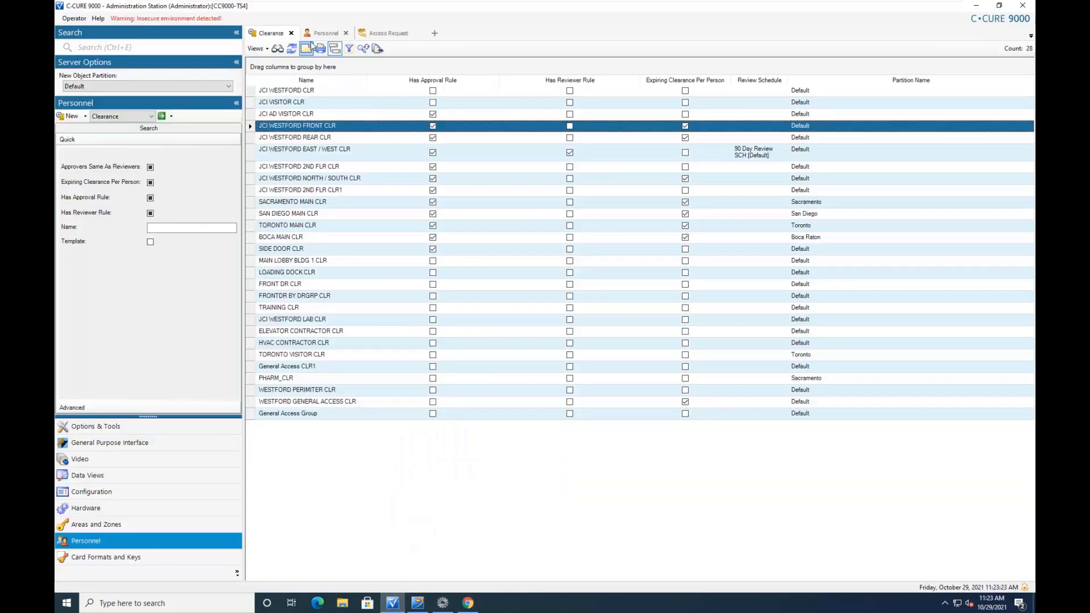
pyautogui.click(383, 34)
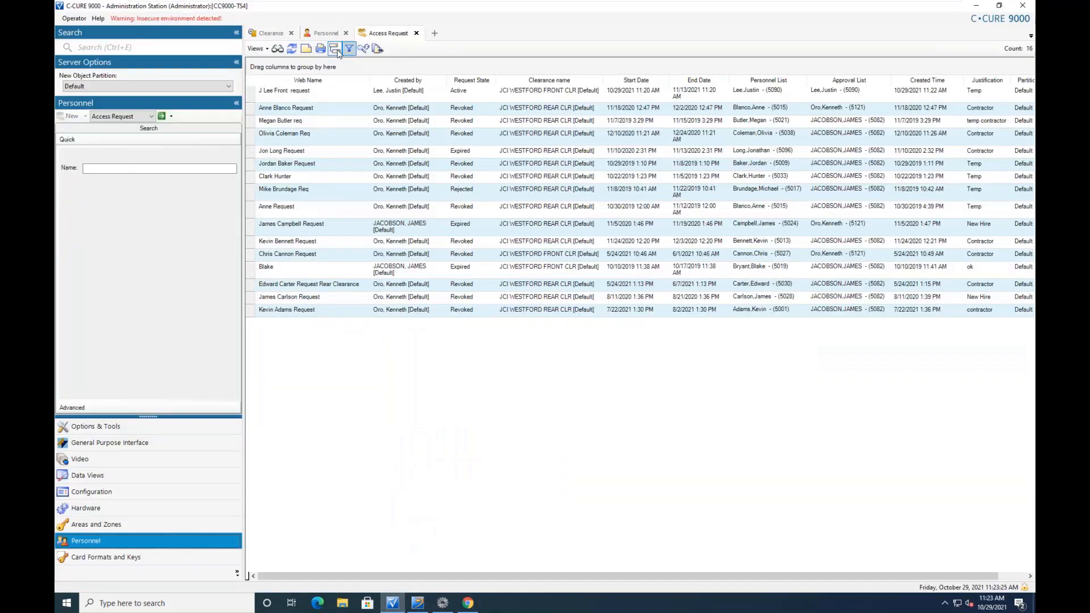
pyautogui.click(297, 95)
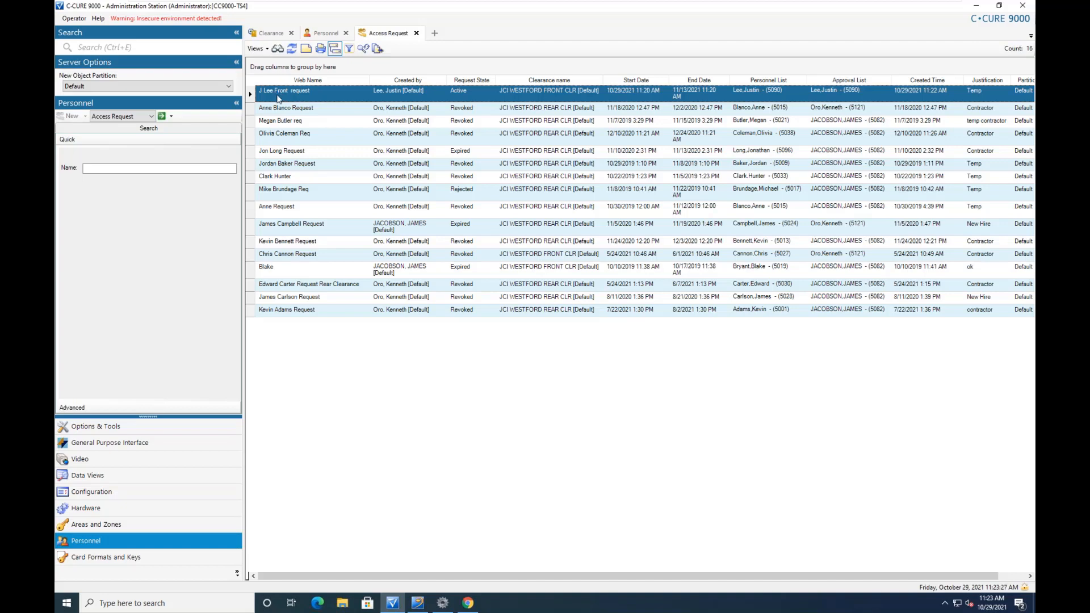
# Check the first employee's assigned clearance in their Personnel record, then return to Access Requests
pyautogui.click(326, 33)
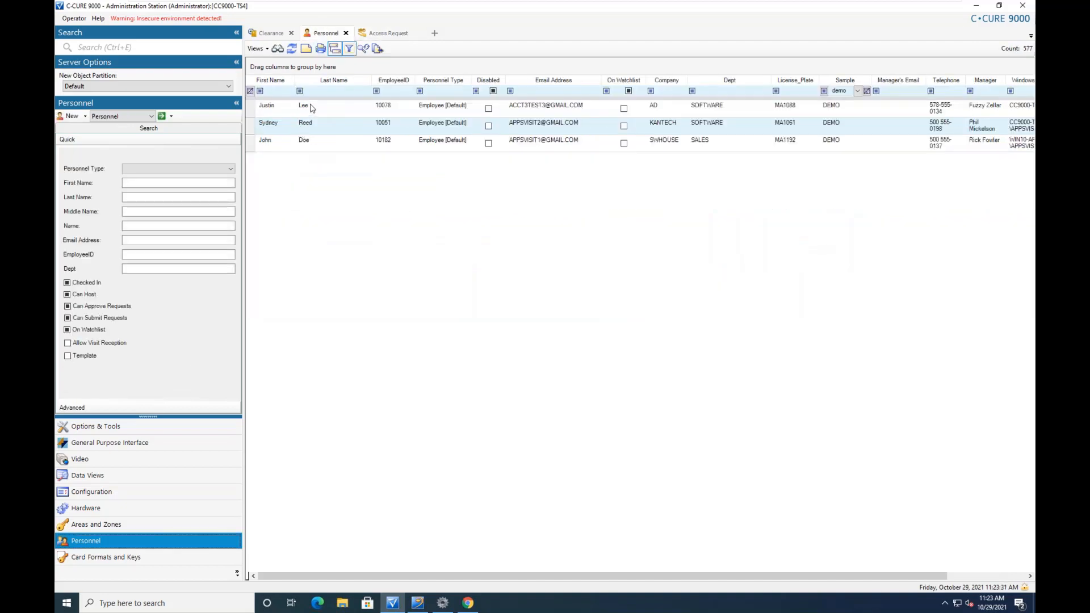
pyautogui.click(311, 105)
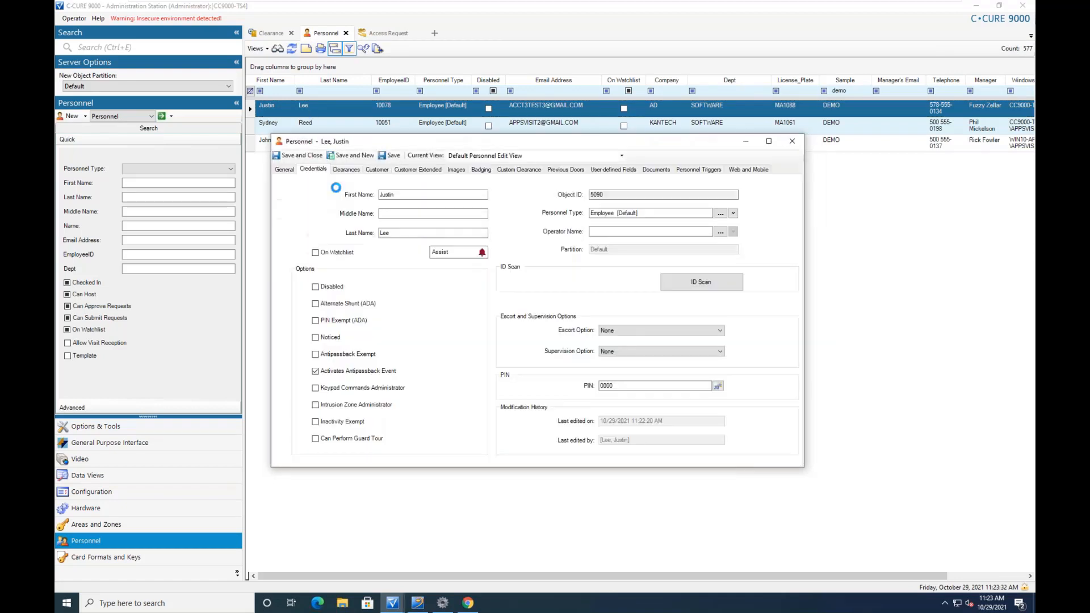
pyautogui.click(313, 169)
pyautogui.click(345, 170)
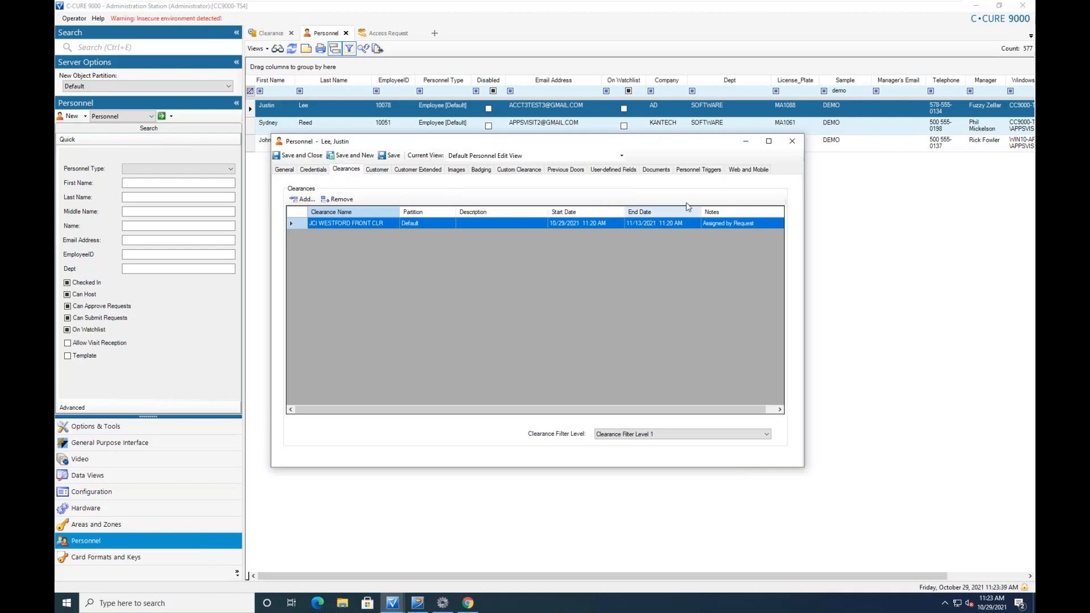
pyautogui.click(792, 142)
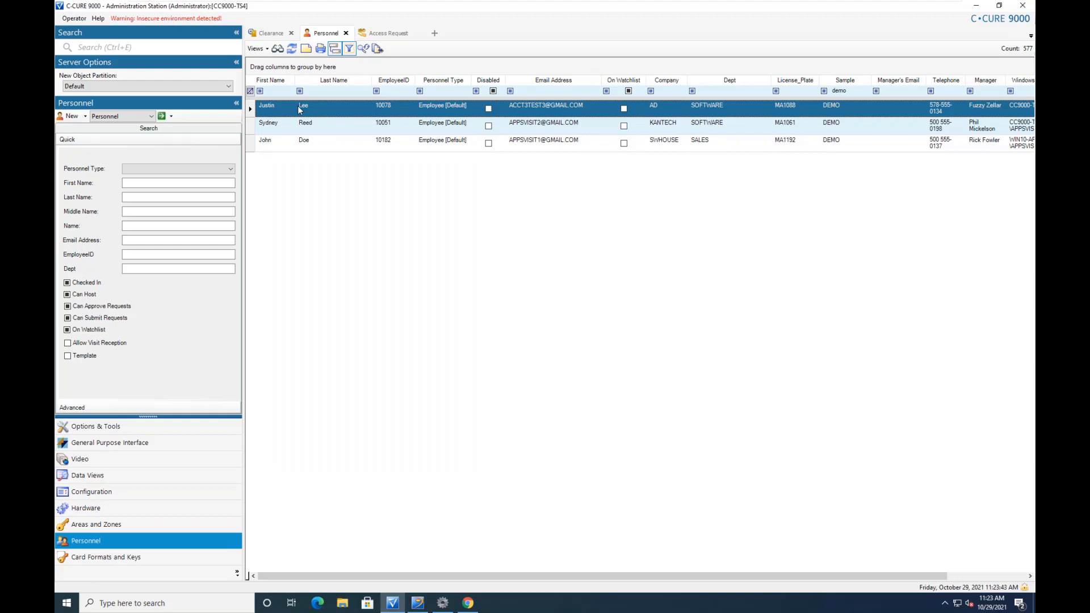
pyautogui.click(396, 33)
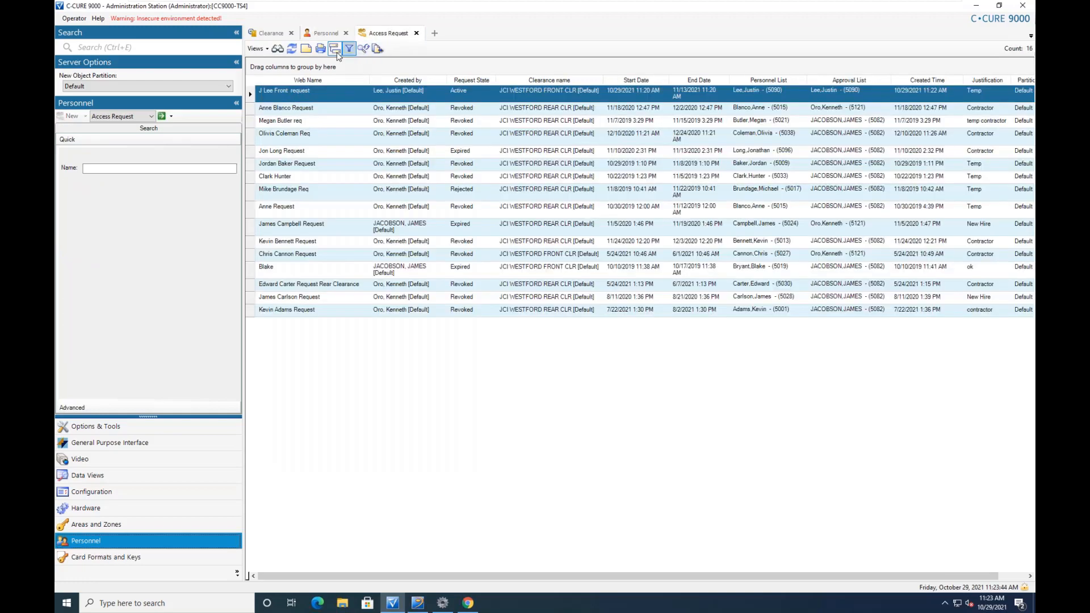
# Delete the active JCI WESTFORD FRONT CLR access request, removing its clearance assignments
pyautogui.rightClick(294, 94)
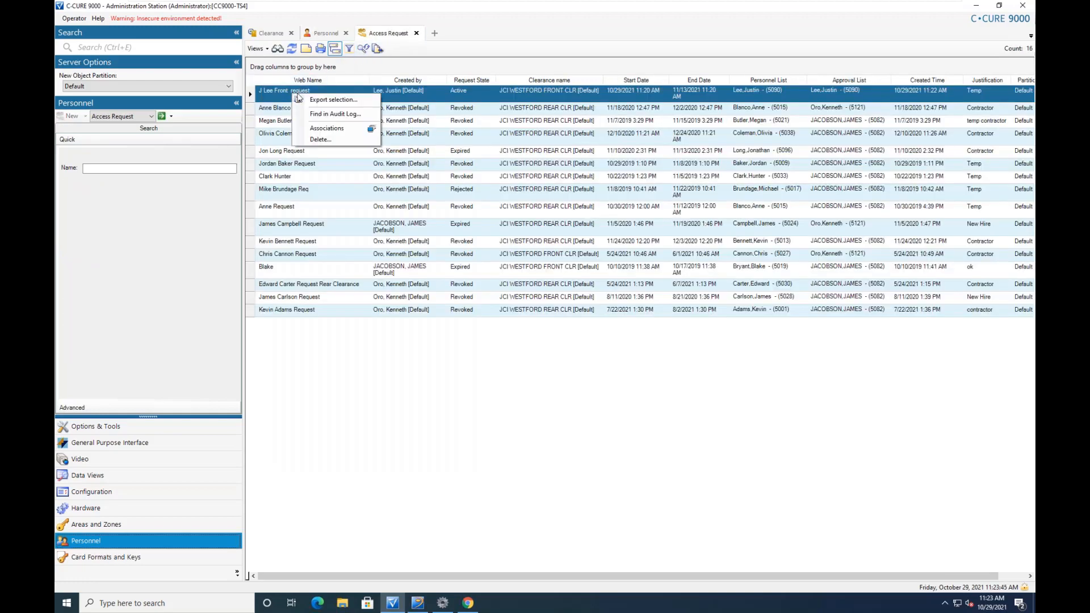
pyautogui.click(324, 139)
pyautogui.click(535, 334)
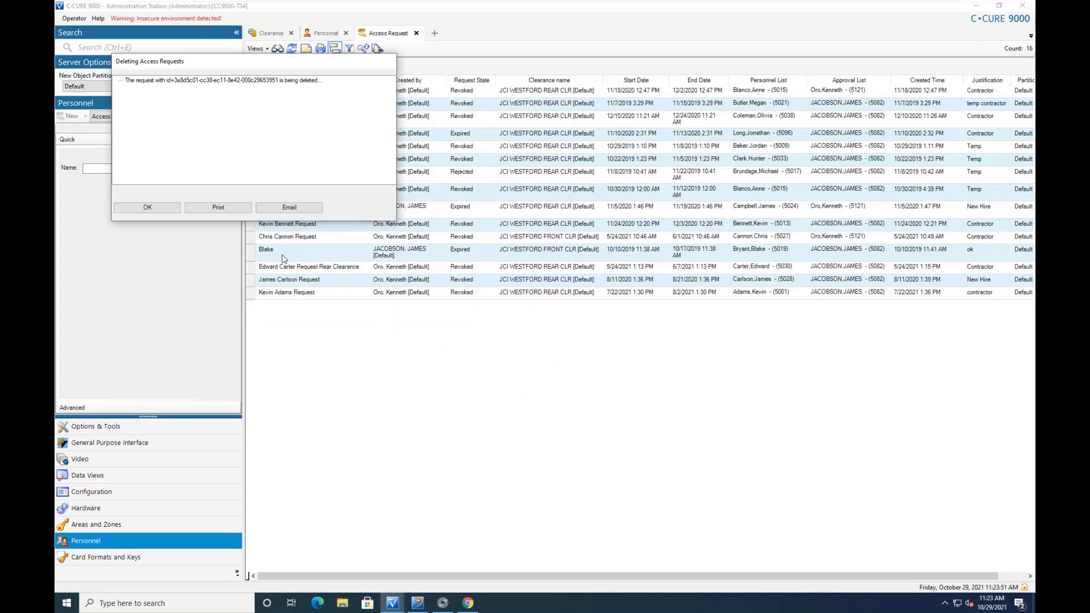
pyautogui.click(147, 208)
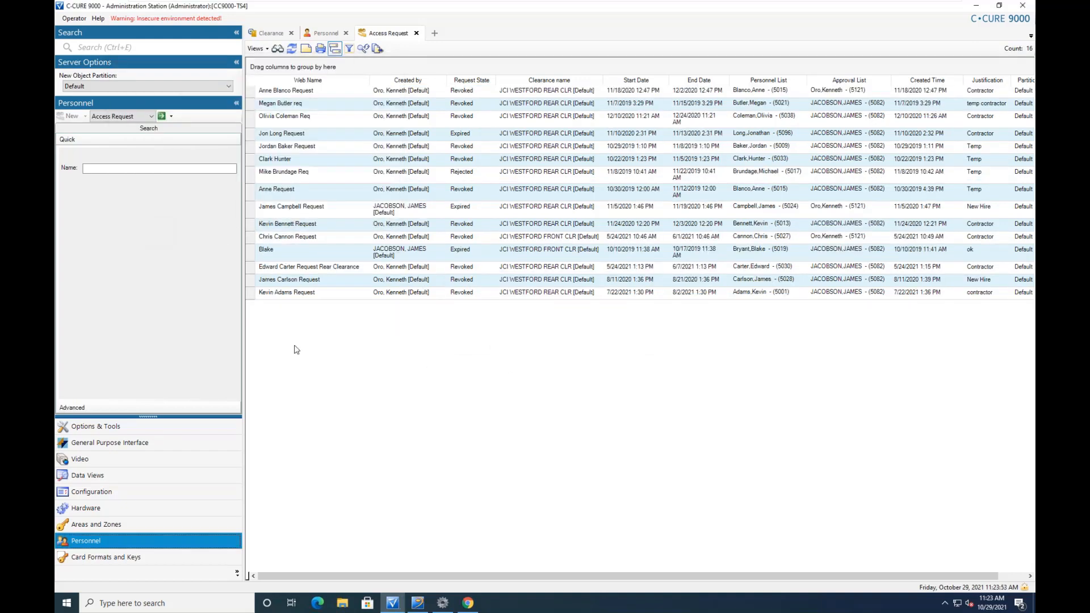
# Reopen the first employee's Personnel record to confirm no clearances remain
pyautogui.click(328, 33)
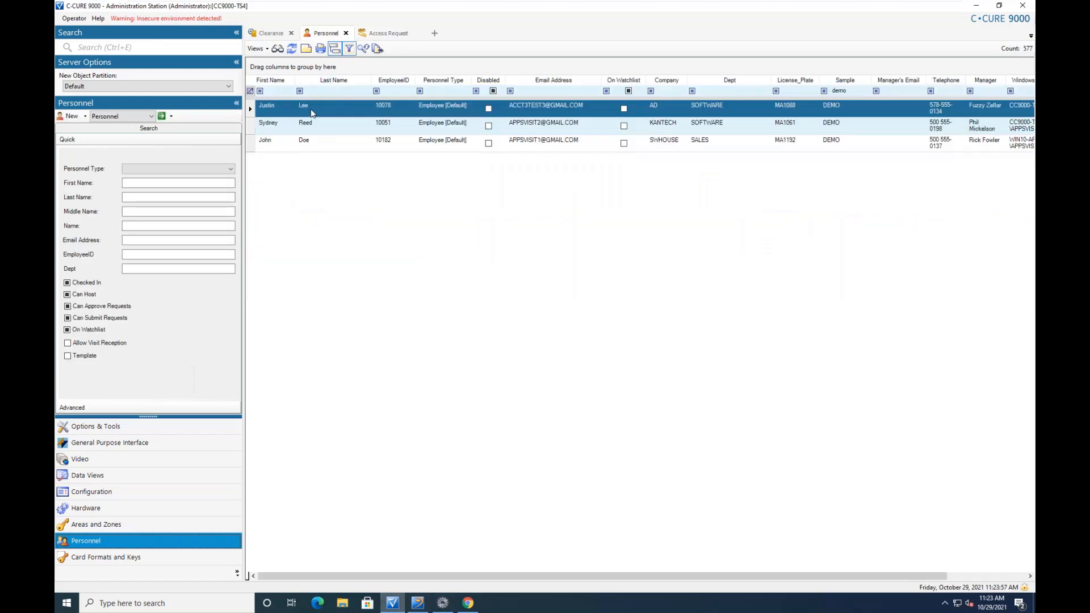
pyautogui.doubleClick(311, 108)
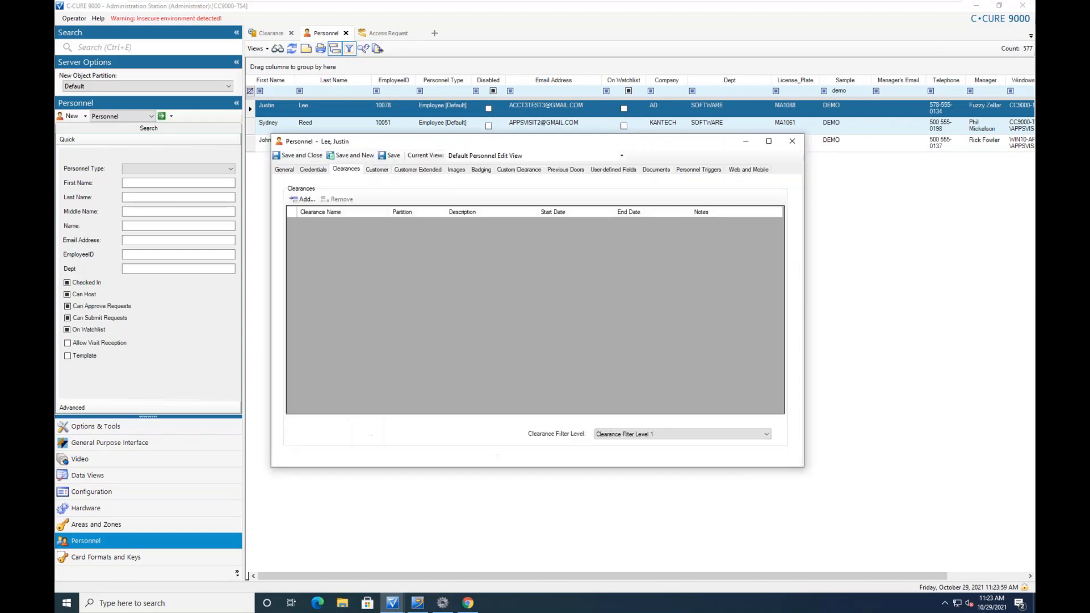
pyautogui.click(791, 141)
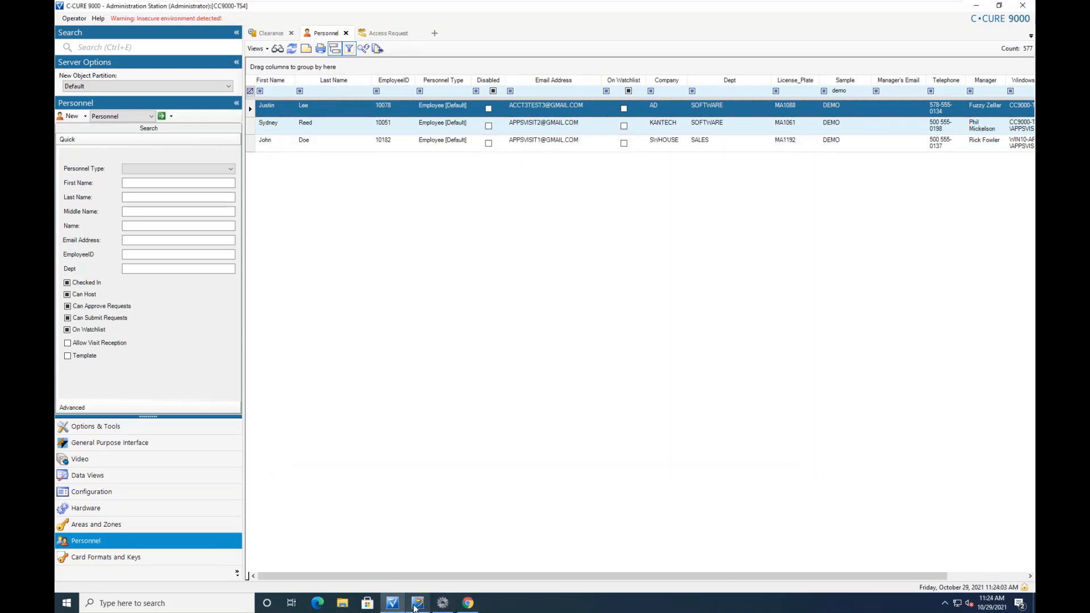
pyautogui.click(420, 605)
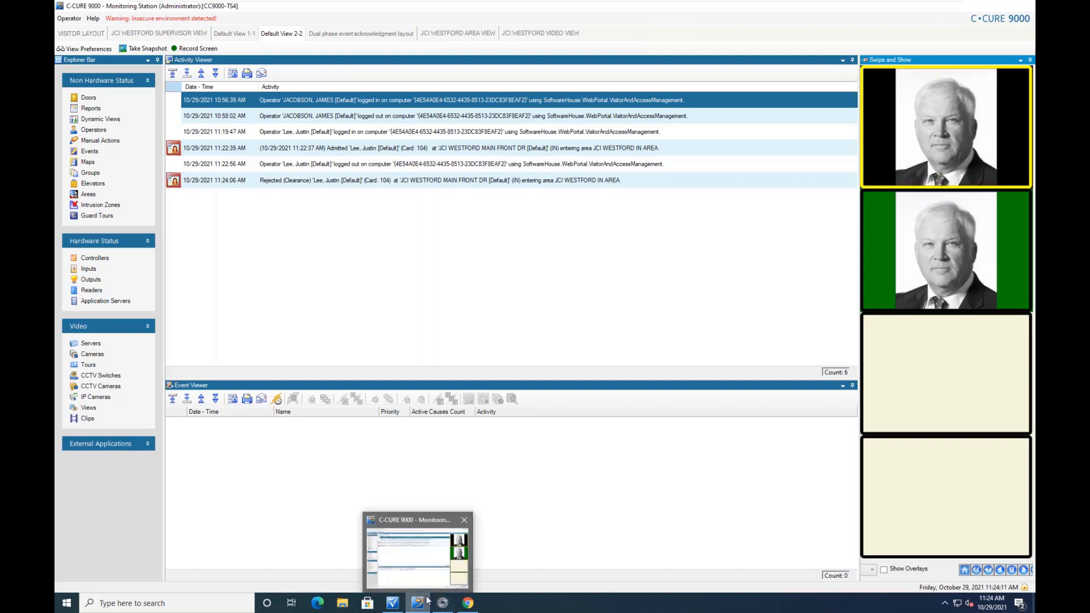
# Note the Rejected (Clearance) entry at JCI WESTFORD MAIN FRONT DR, then return to the portal login
pyautogui.click(470, 605)
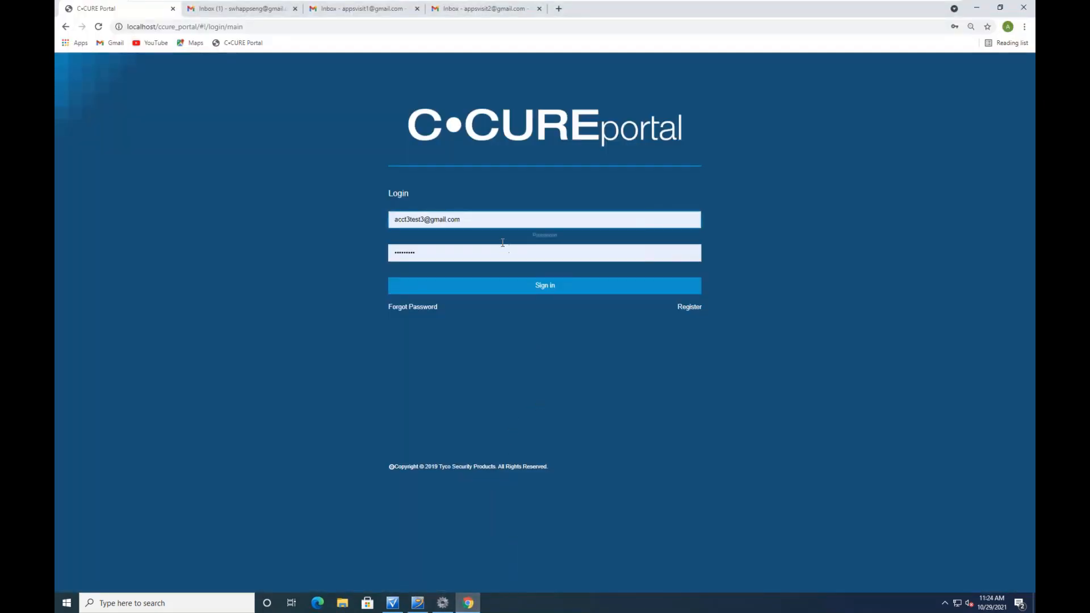
# Sign in with another saved requester login and open JCI SWH ACCESS REQ SITE's My Requests
pyautogui.click(490, 219)
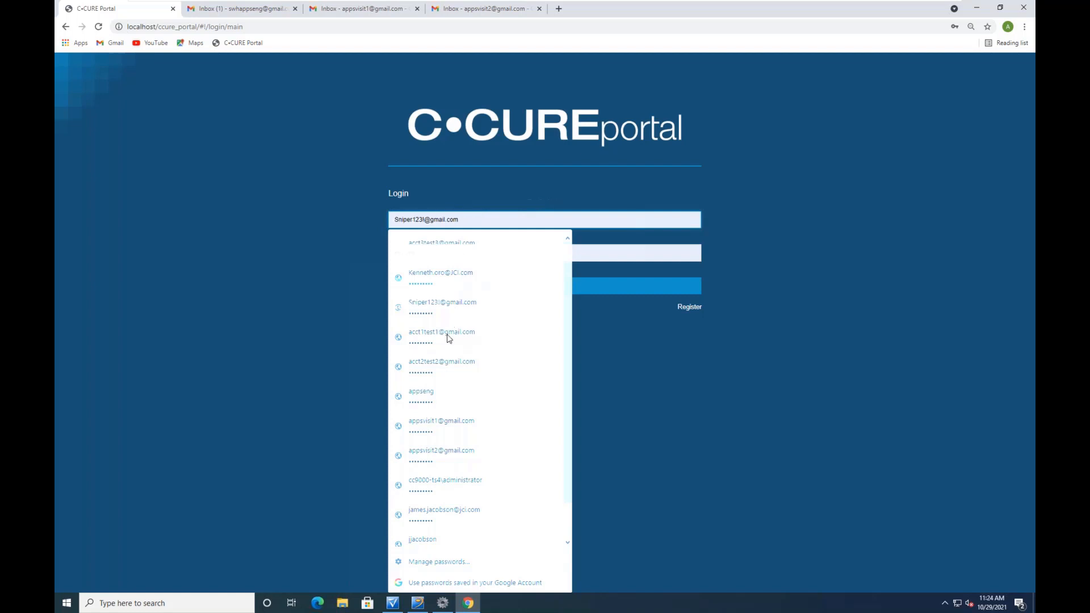
pyautogui.click(442, 428)
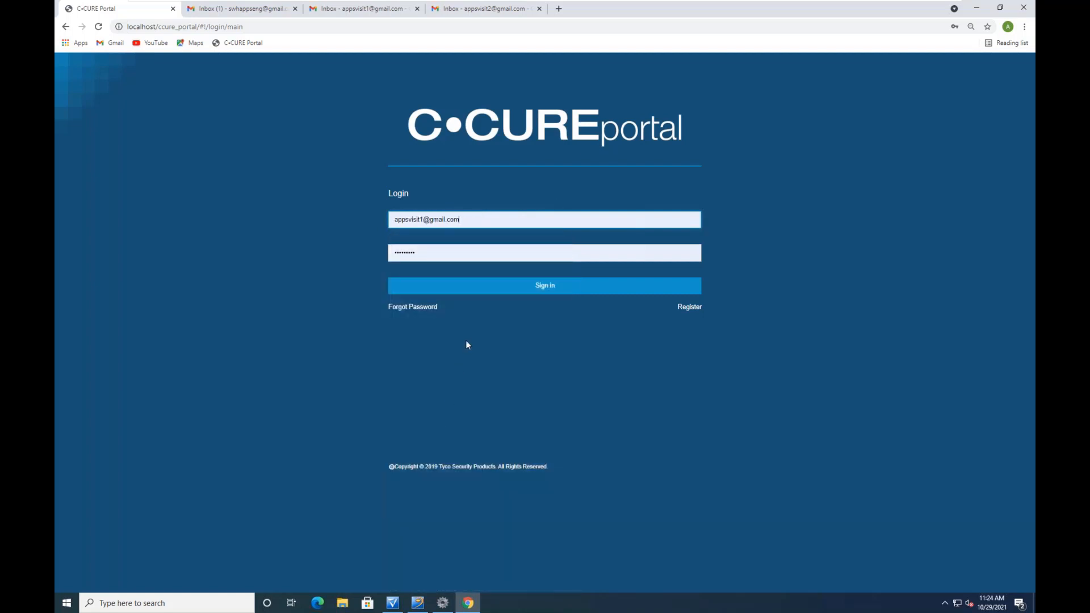
pyautogui.click(521, 287)
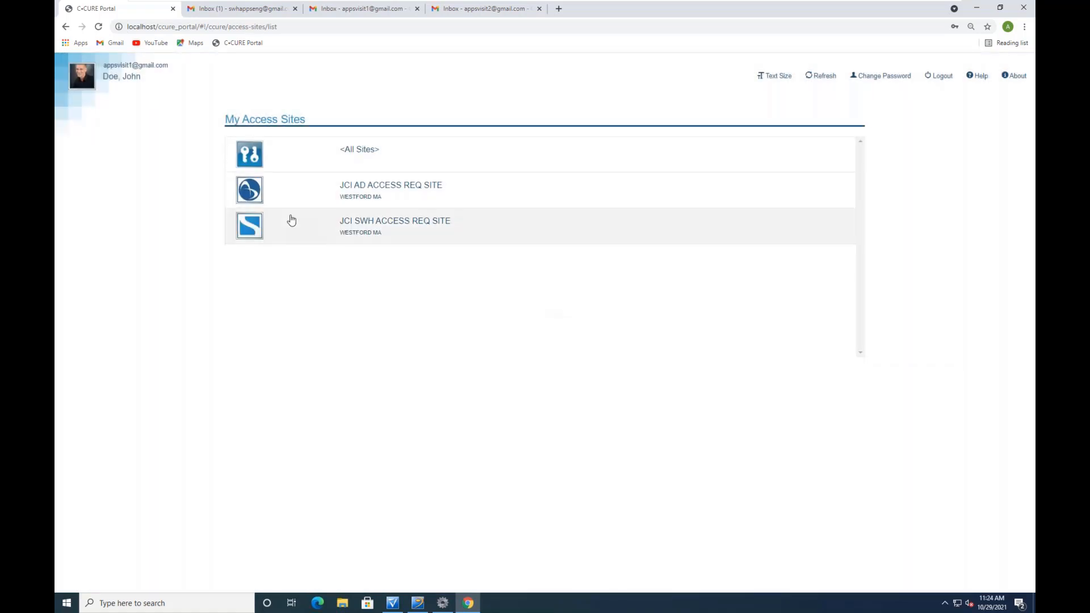
pyautogui.click(244, 236)
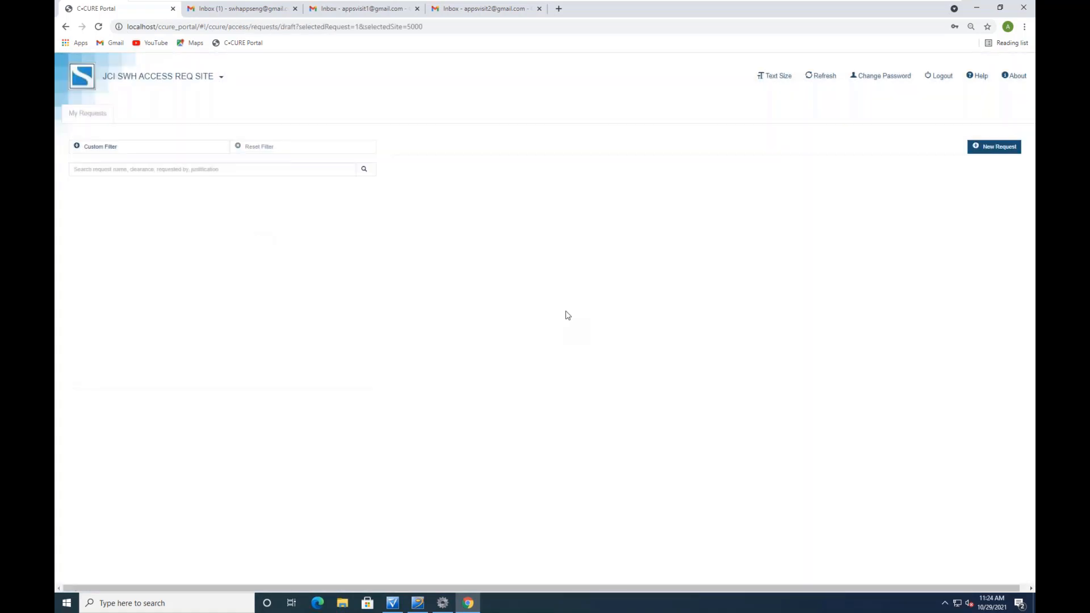
# Start a new request named 'North/South Drs request' for the JCI WESTFORD NORTH / SOUTH CLR clearance
pyautogui.click(987, 148)
pyautogui.click(586, 251)
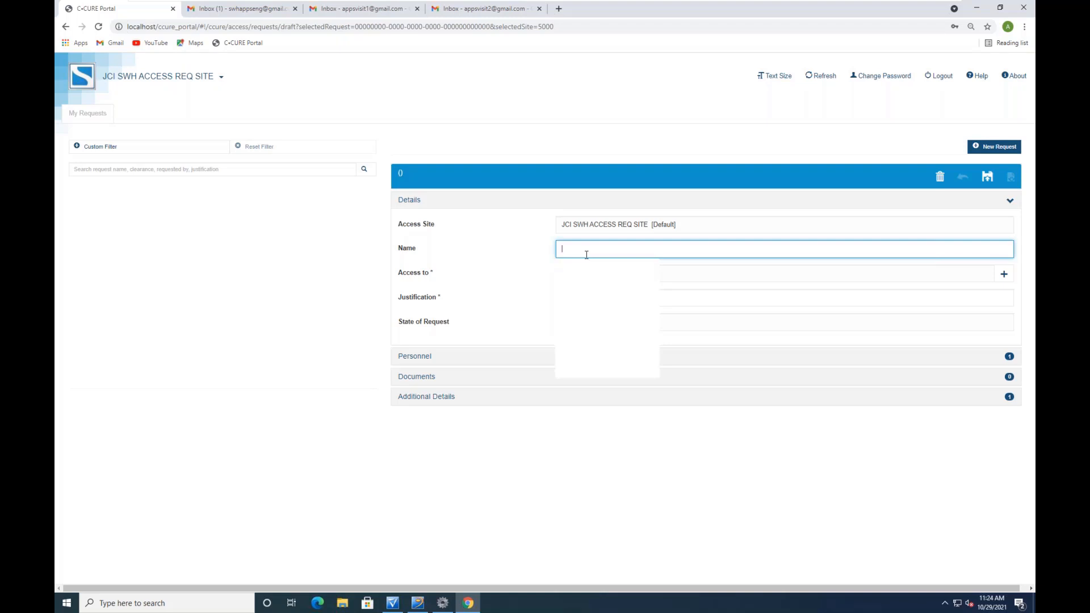
pyautogui.write('North/South Drs r')
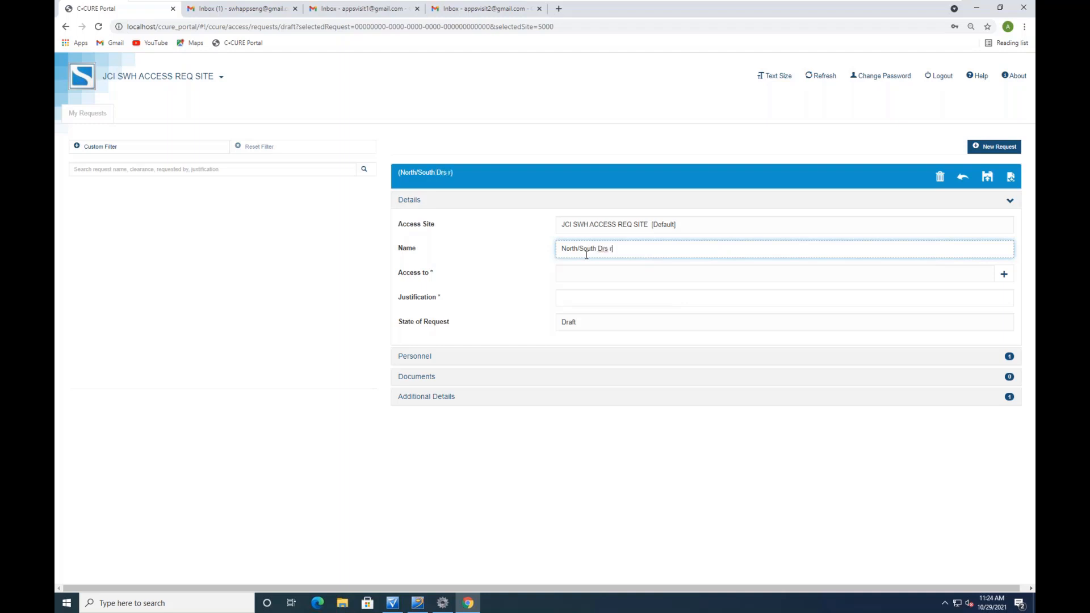
pyautogui.write('equest')
pyautogui.click(574, 270)
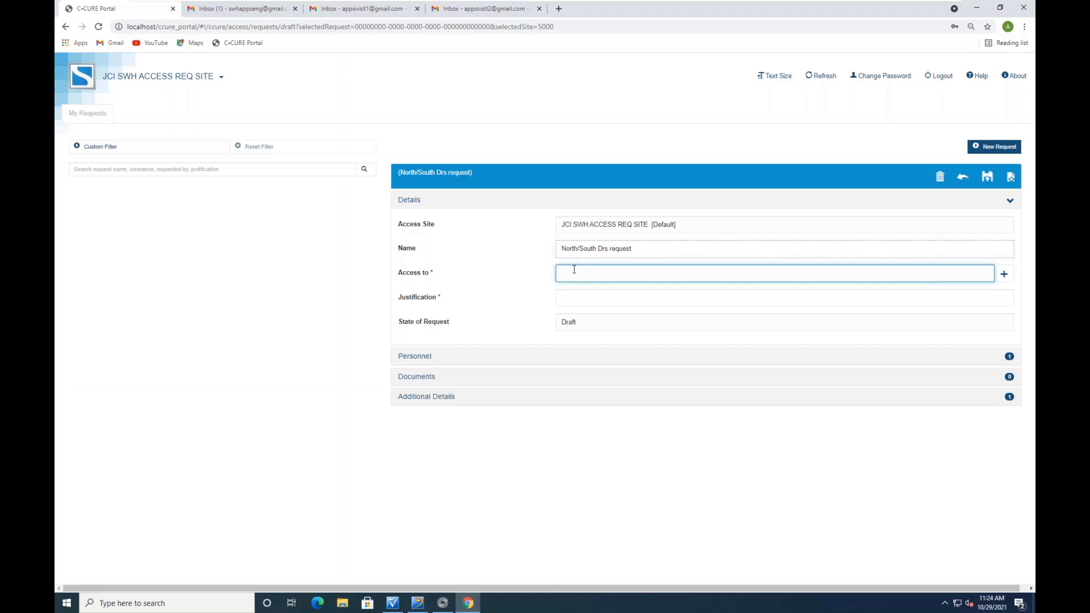
pyautogui.click(1004, 274)
pyautogui.click(543, 121)
pyautogui.write('no')
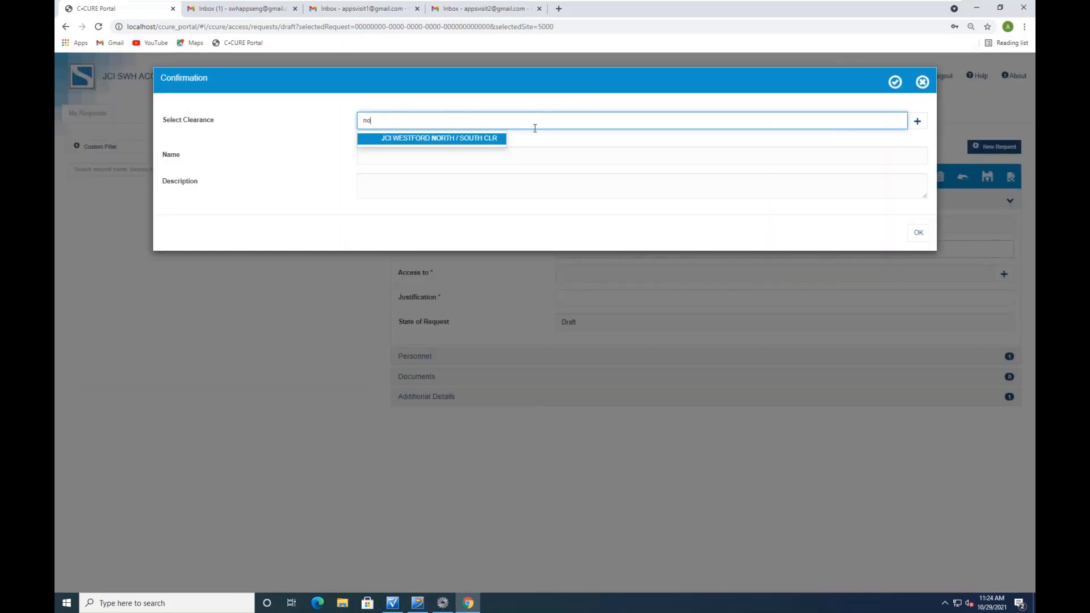
pyautogui.click(481, 139)
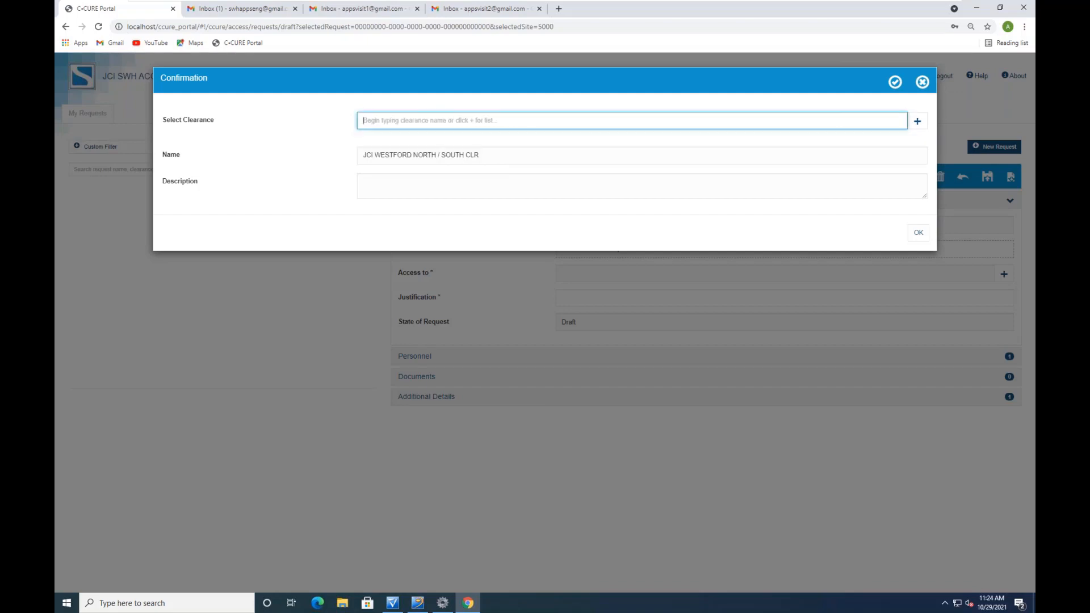
pyautogui.click(918, 232)
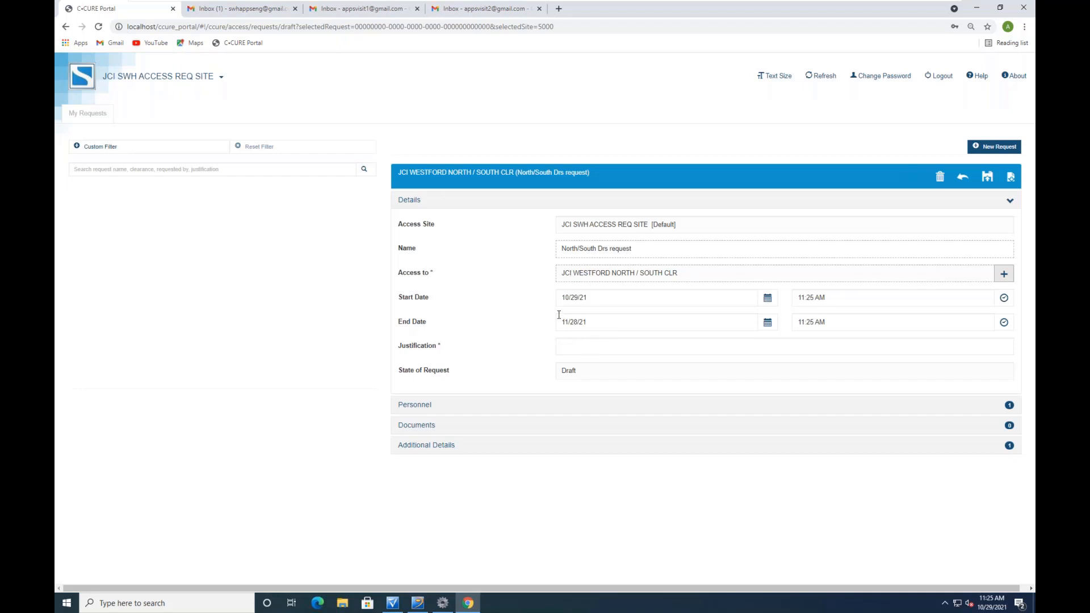
# Set the justification to Contractor and save the request as pending
pyautogui.click(564, 345)
pyautogui.click(588, 370)
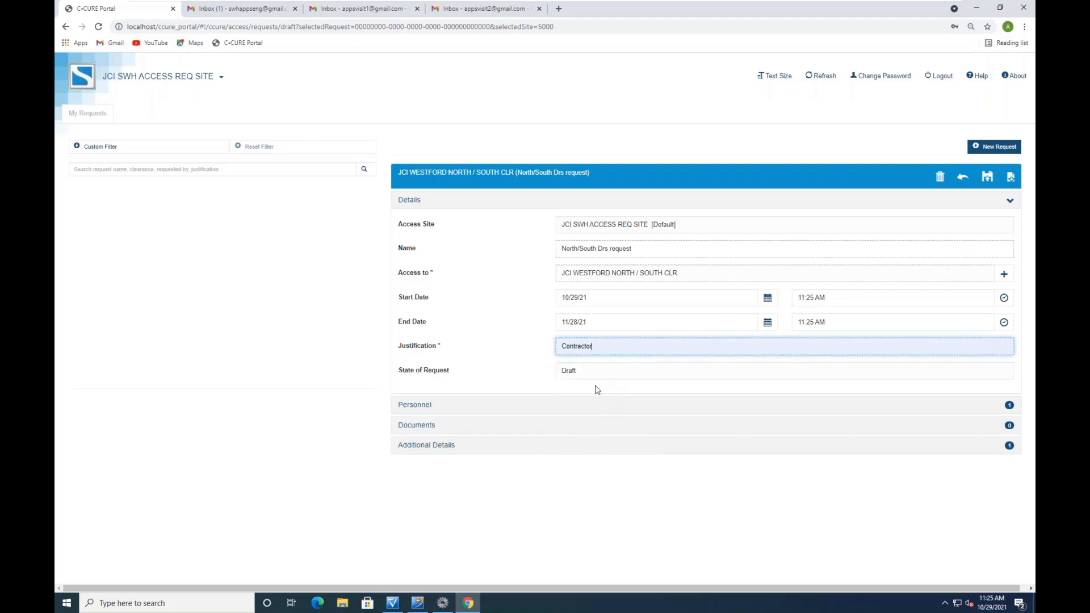
pyautogui.click(416, 427)
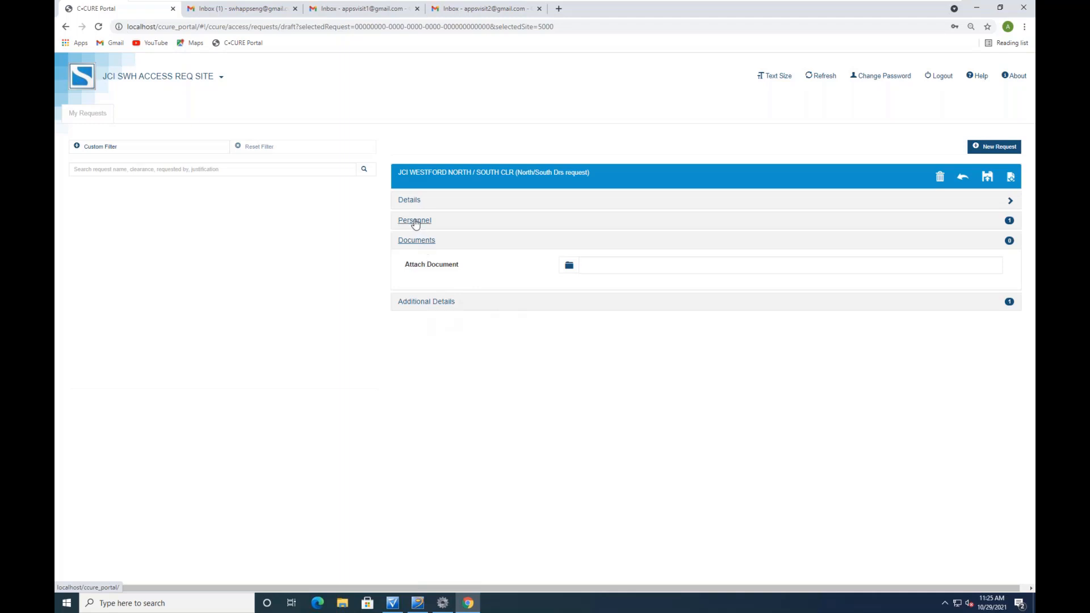
pyautogui.click(409, 201)
pyautogui.click(410, 202)
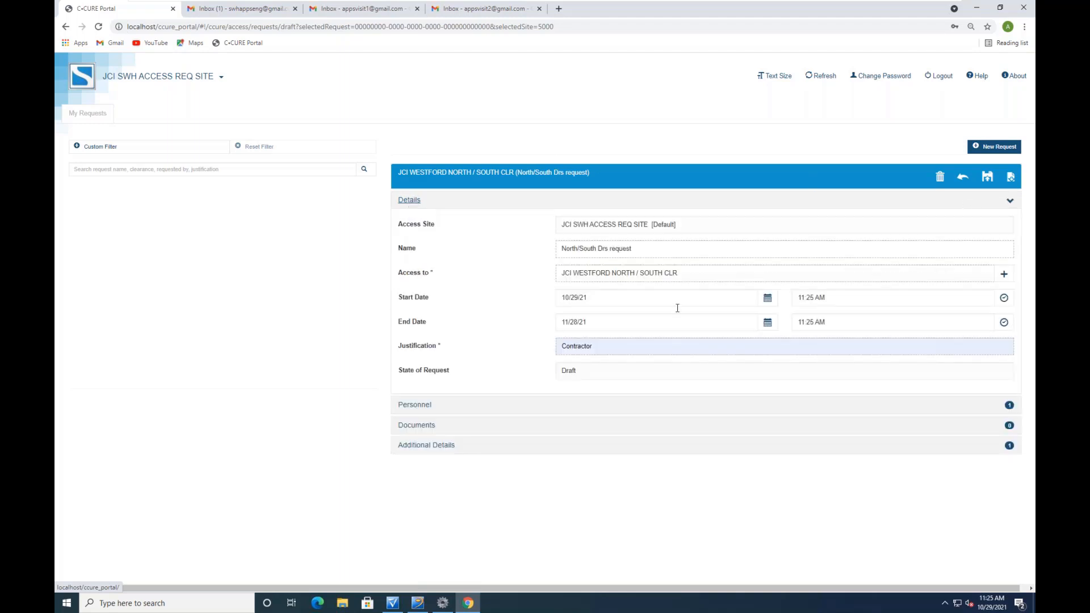
pyautogui.click(988, 177)
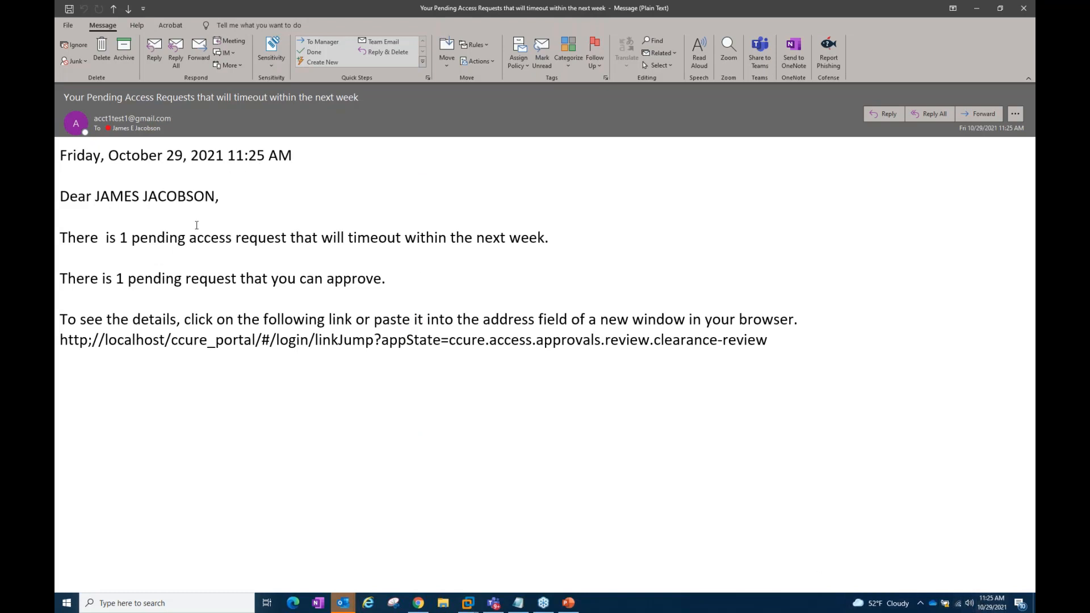
# Close the Outlook email notice about one pending access request
pyautogui.click(1030, 10)
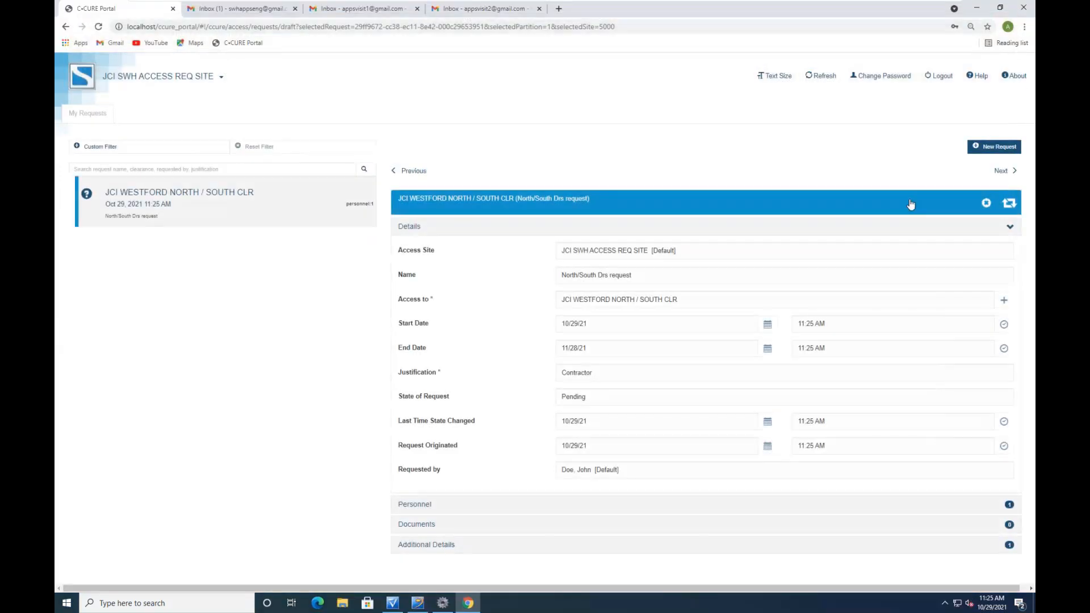
# Sign out of the requester account and sign in with the saved approver login
pyautogui.click(942, 76)
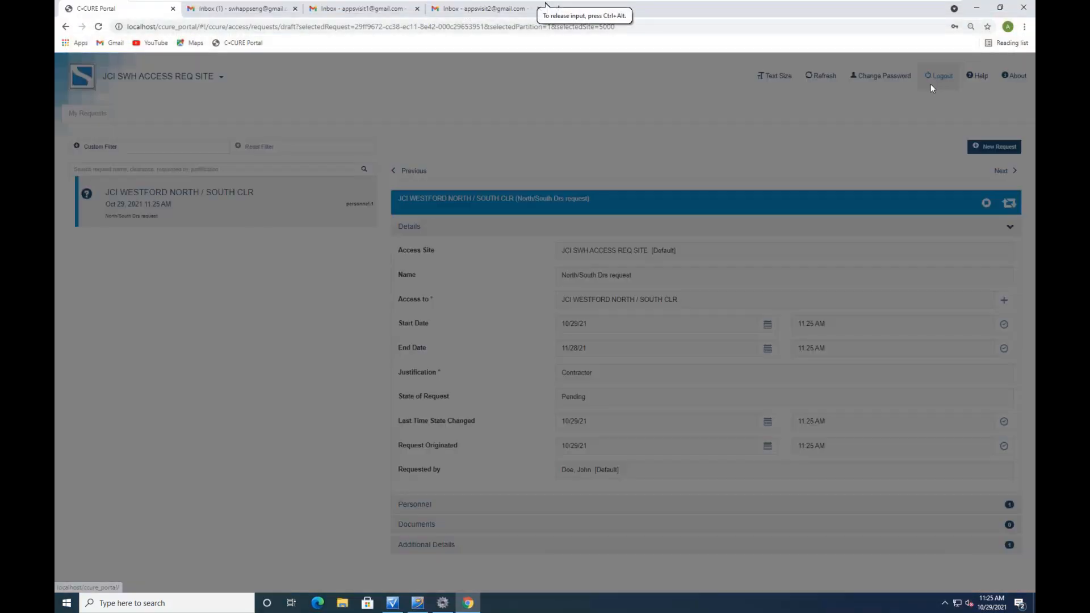
pyautogui.click(919, 164)
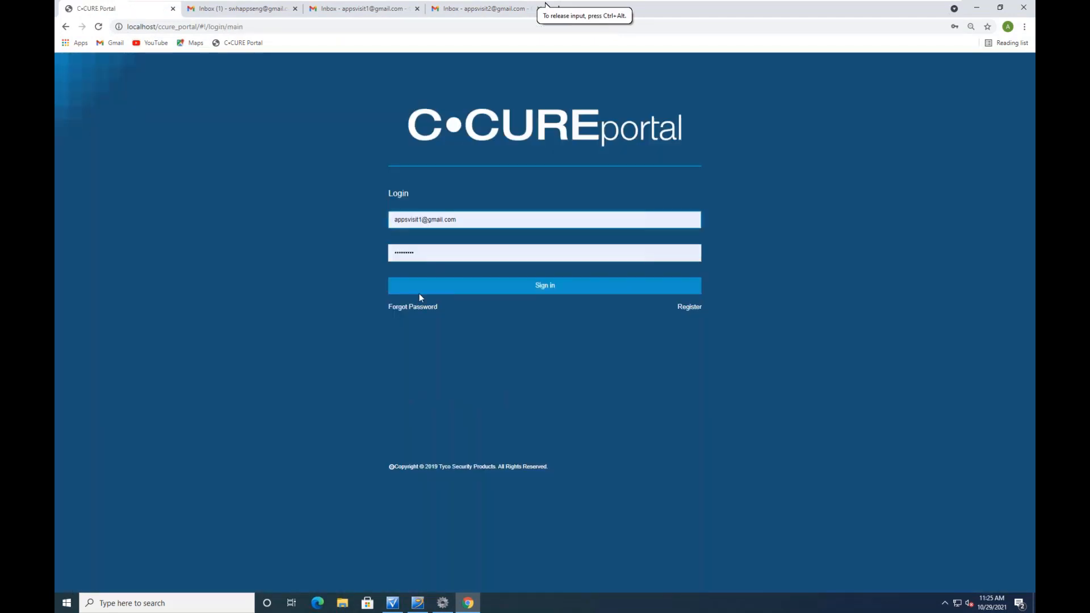
pyautogui.click(471, 219)
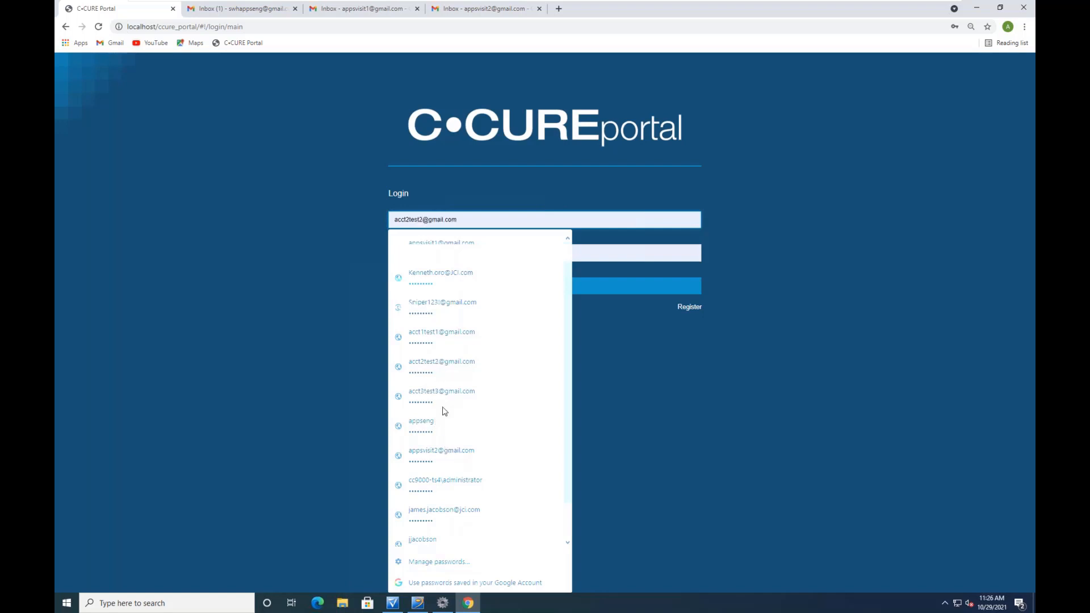
pyautogui.click(446, 514)
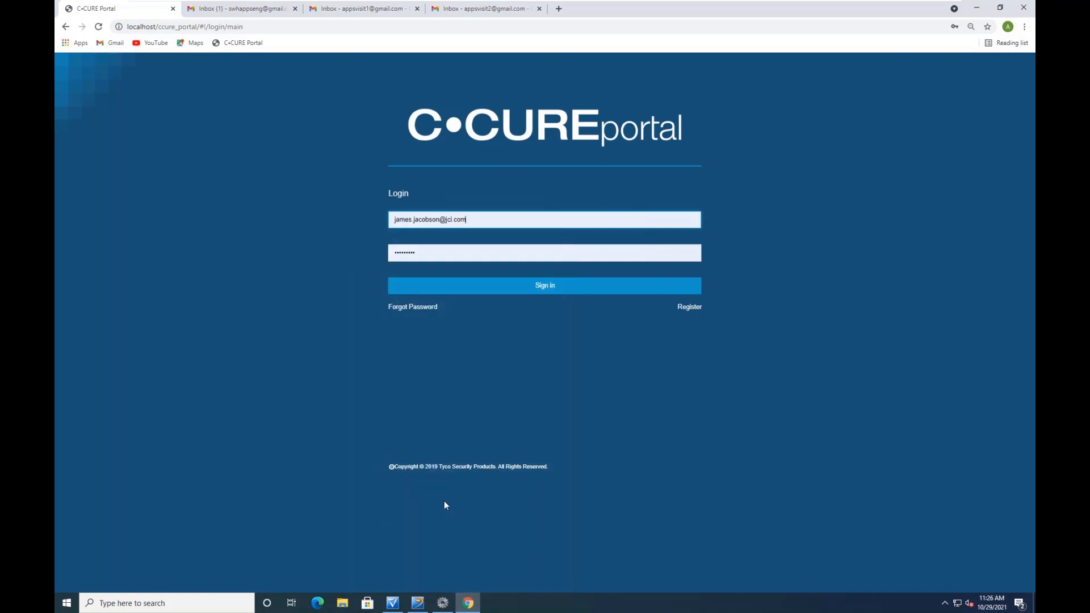
pyautogui.click(540, 286)
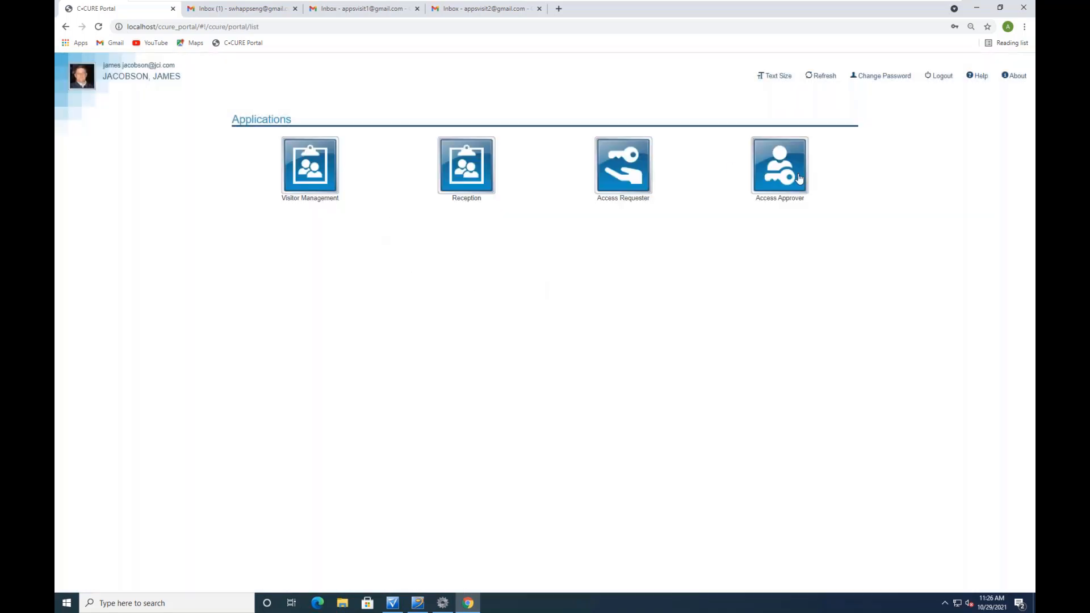
pyautogui.click(795, 176)
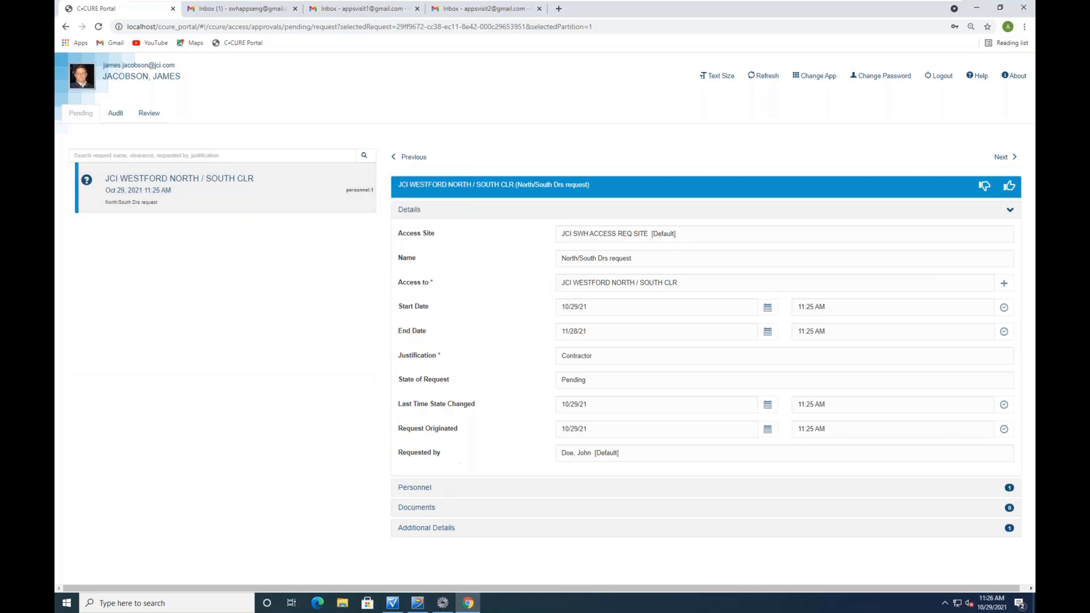
# Review the requester's person record under Personnel, then reopen the request Details (Contractor, 10/29/21–11/28/21)
pyautogui.click(414, 488)
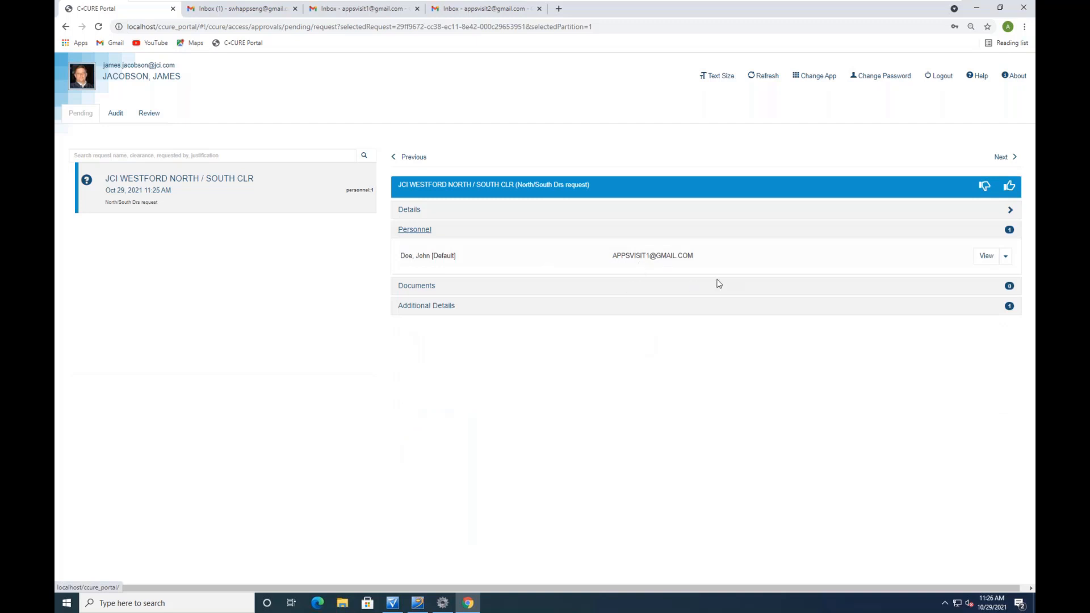
pyautogui.click(987, 259)
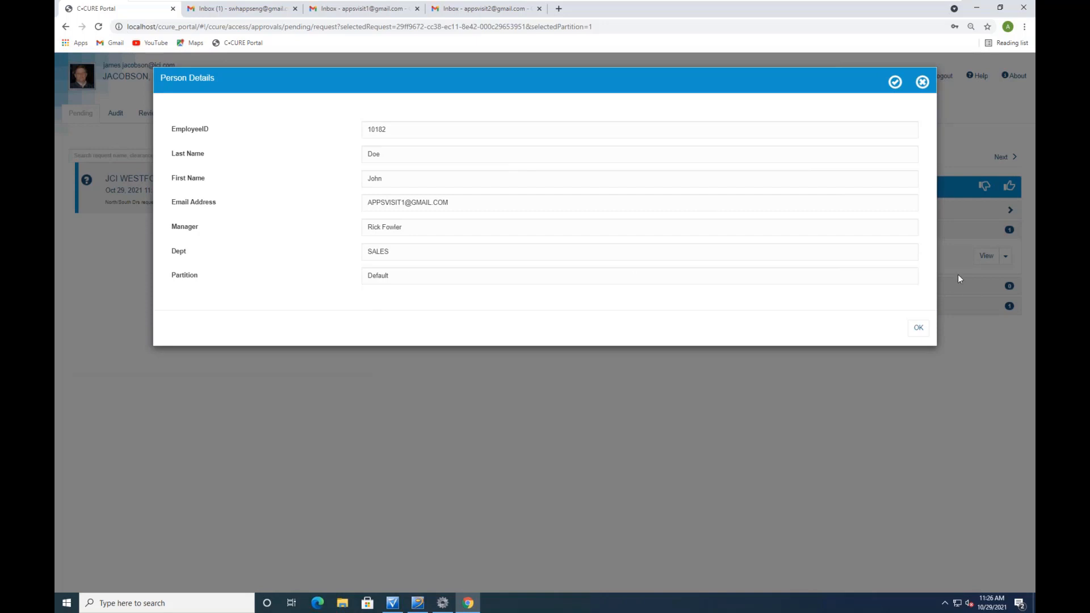
pyautogui.click(918, 328)
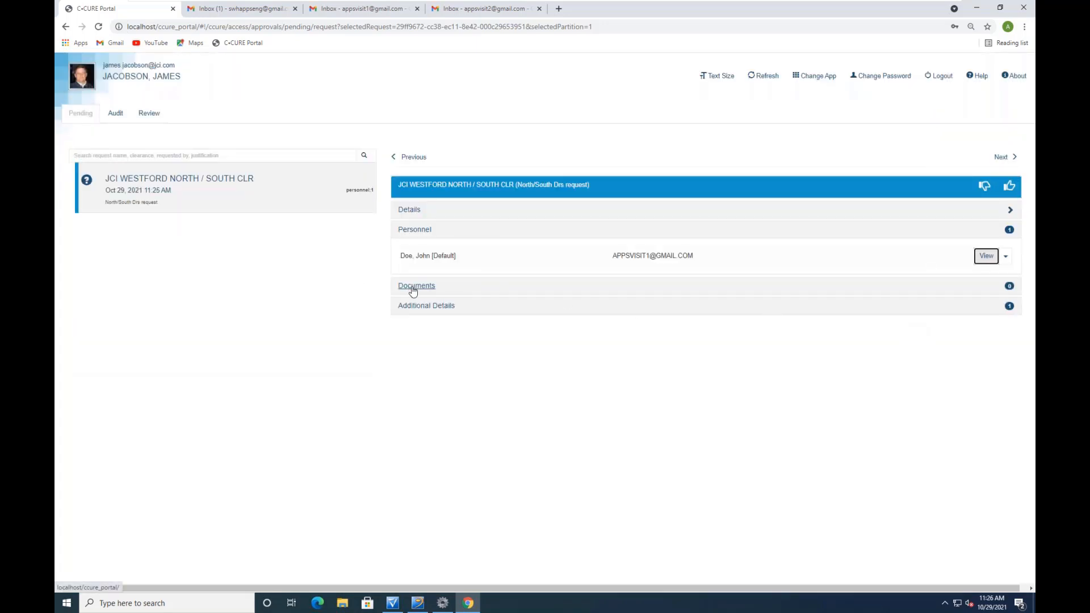
pyautogui.click(418, 232)
pyautogui.click(409, 214)
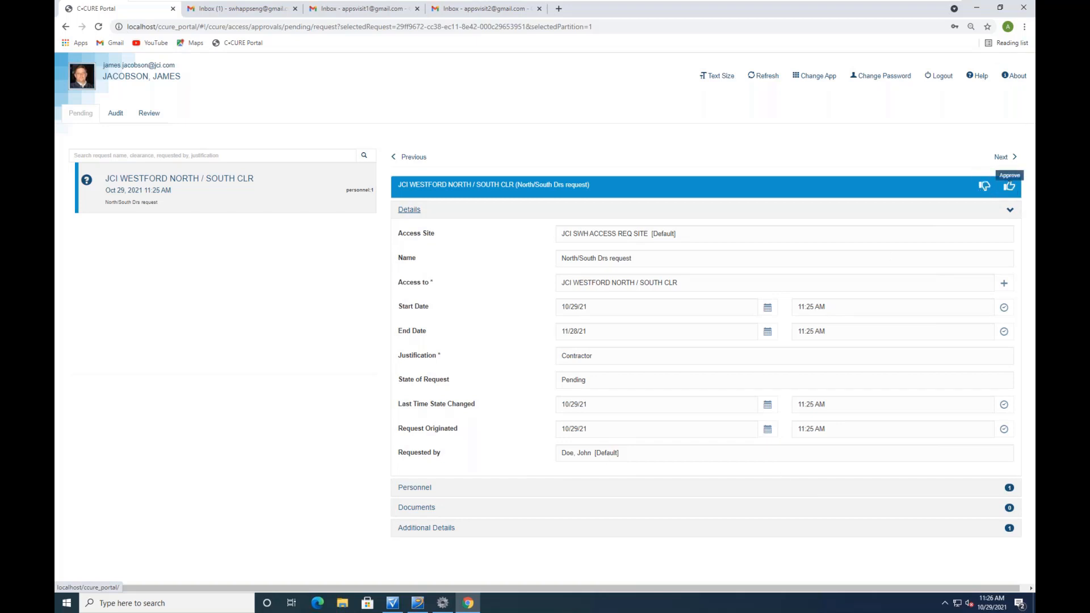
# Approve the North/South Drs request with the comment 'All set'
pyautogui.click(1009, 186)
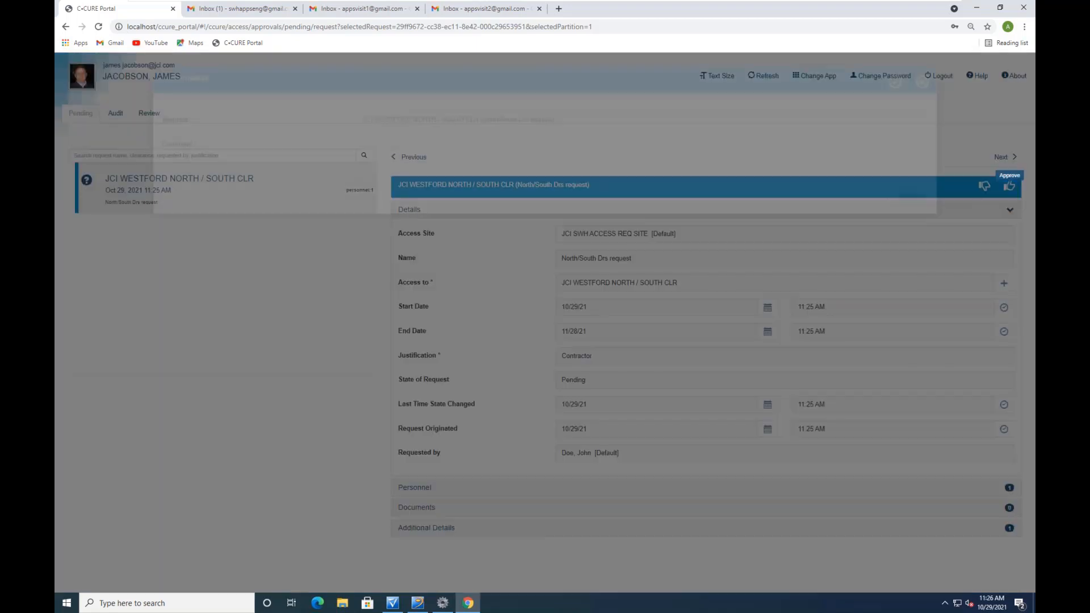
pyautogui.click(383, 145)
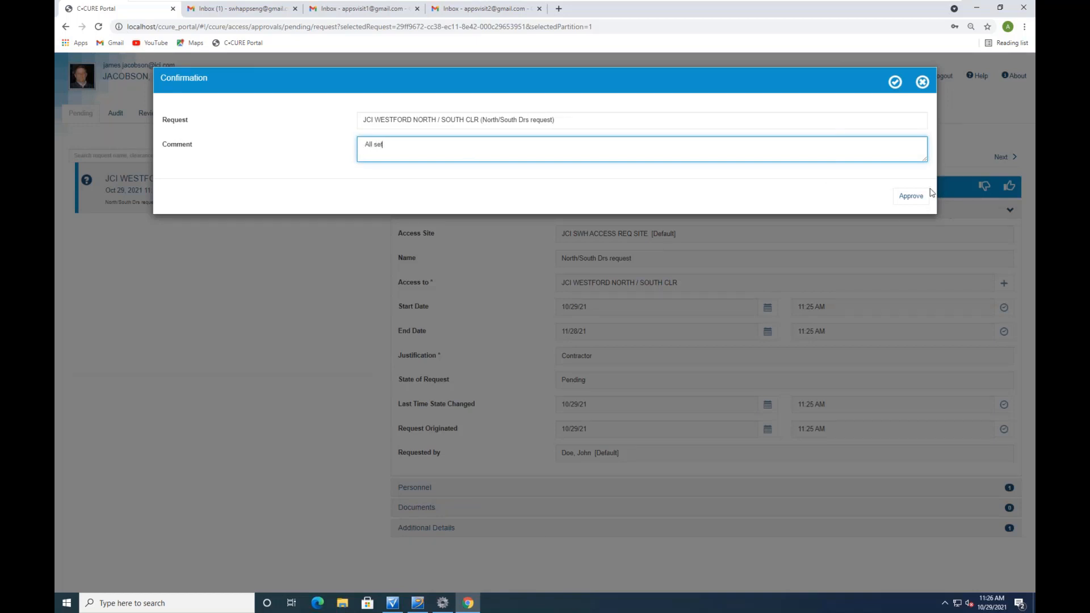
pyautogui.click(915, 198)
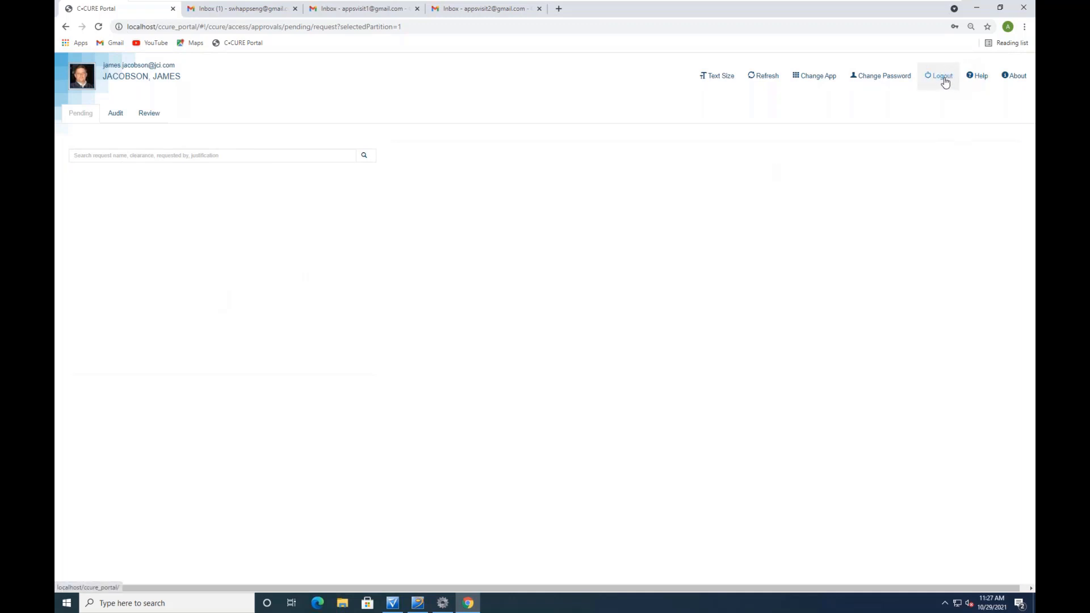
# Refresh Gmail and read the 'Your Pending Access Requests that will timeout within the next week' email
pyautogui.click(262, 13)
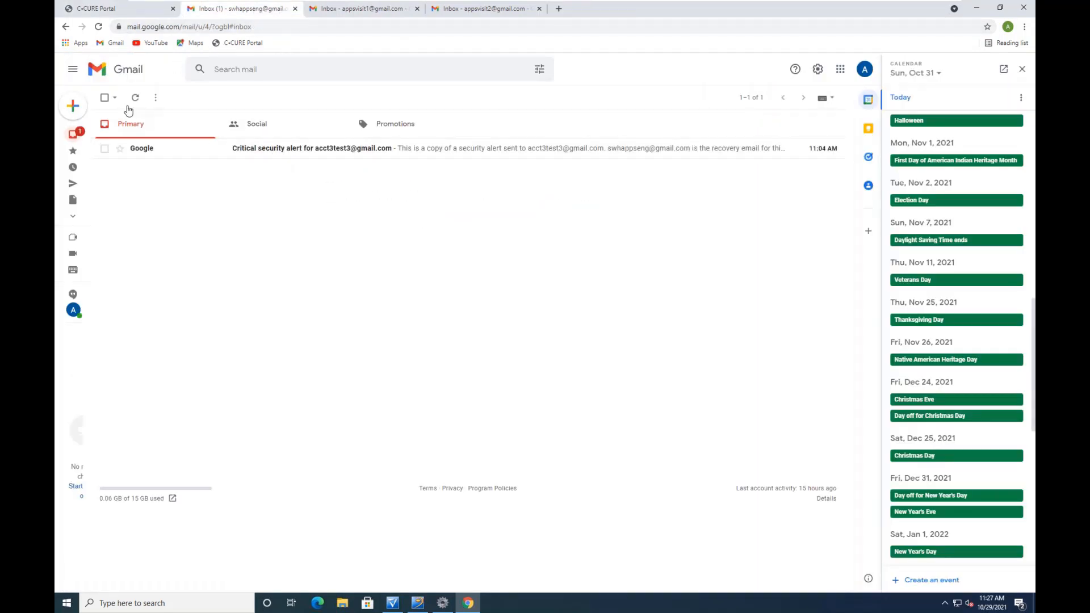
pyautogui.click(135, 97)
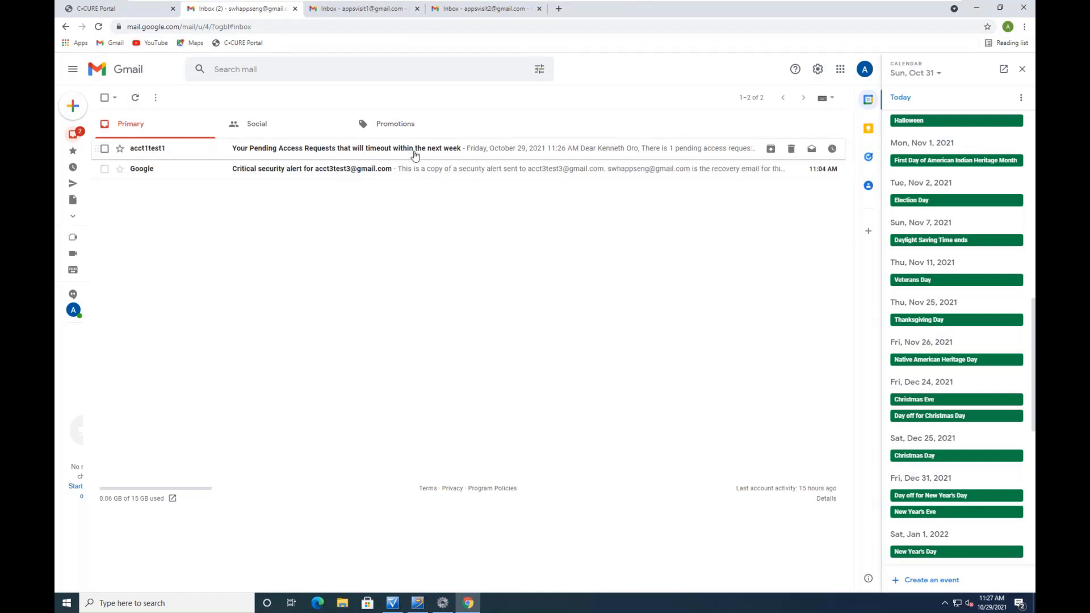
pyautogui.click(413, 155)
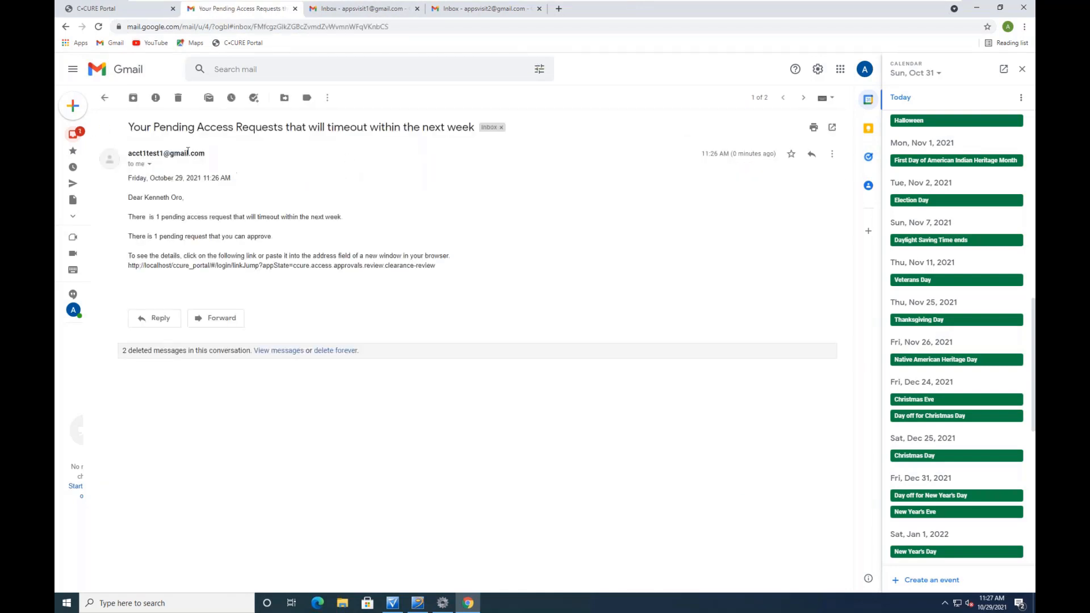
pyautogui.click(139, 9)
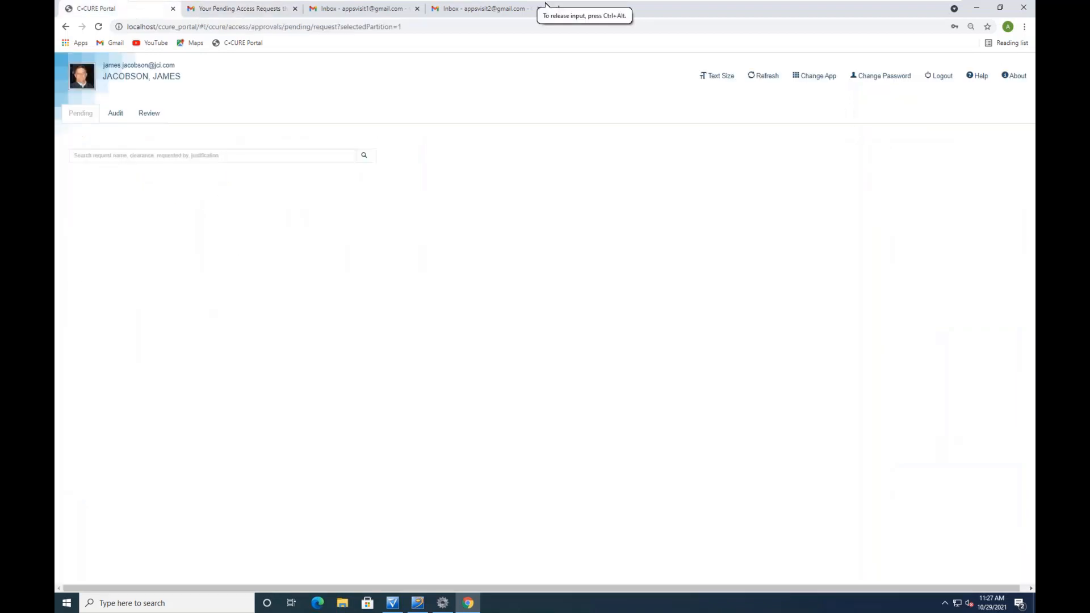
# Log out and sign back in with the second approver's email address and saved password
pyautogui.click(941, 77)
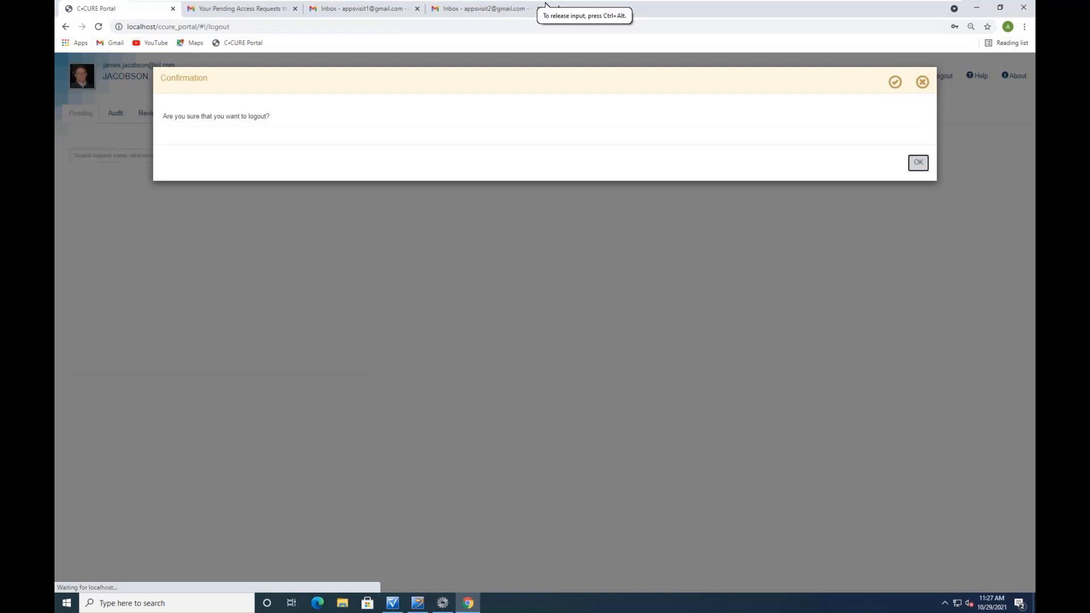
pyautogui.click(918, 163)
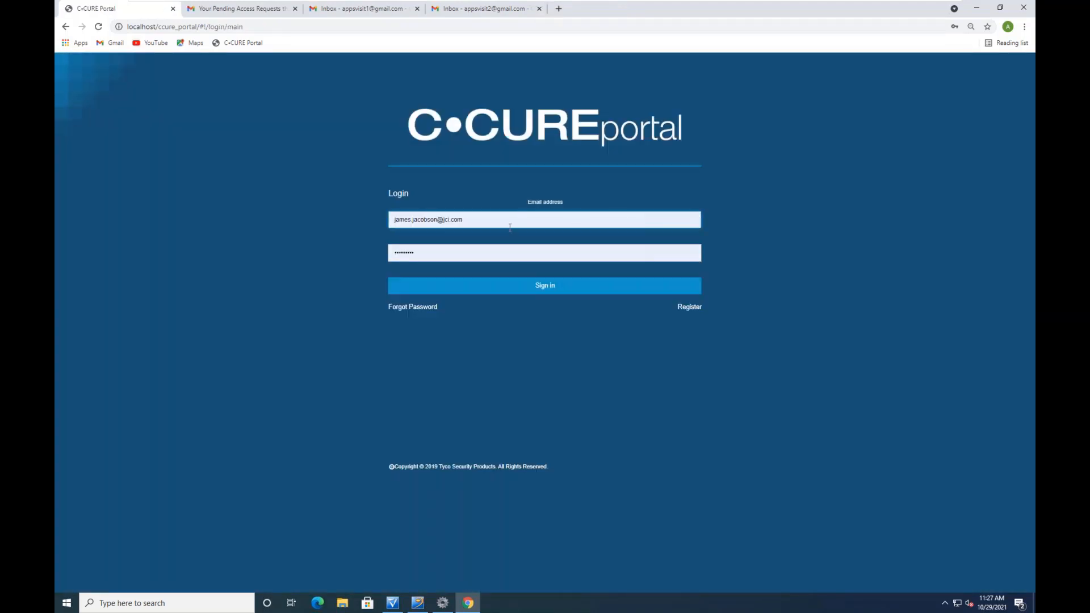
pyautogui.click(492, 222)
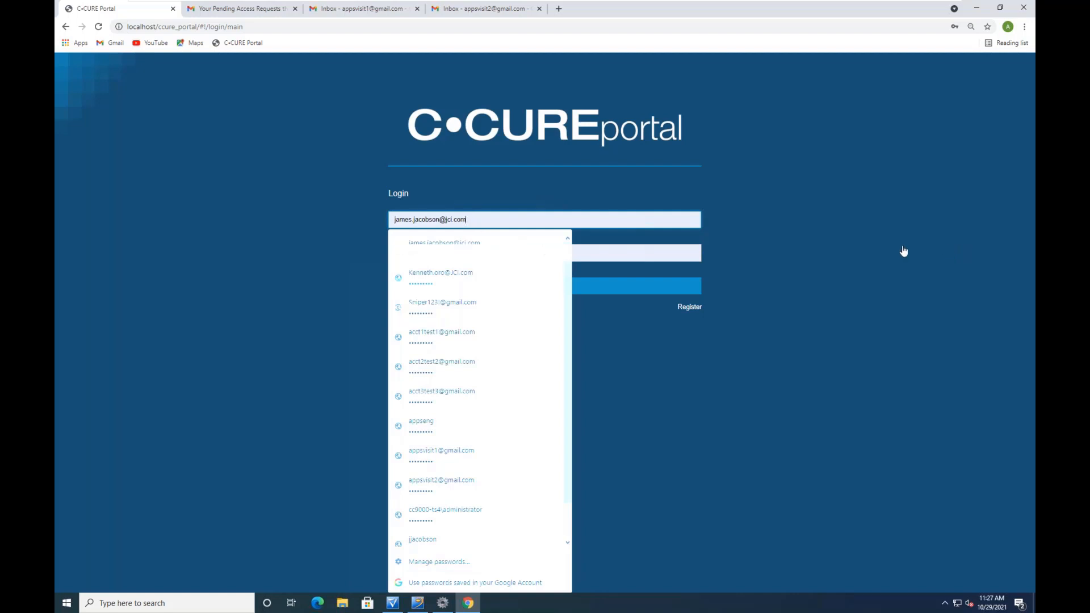
pyautogui.moveTo(469, 221); pyautogui.dragTo(373, 229)
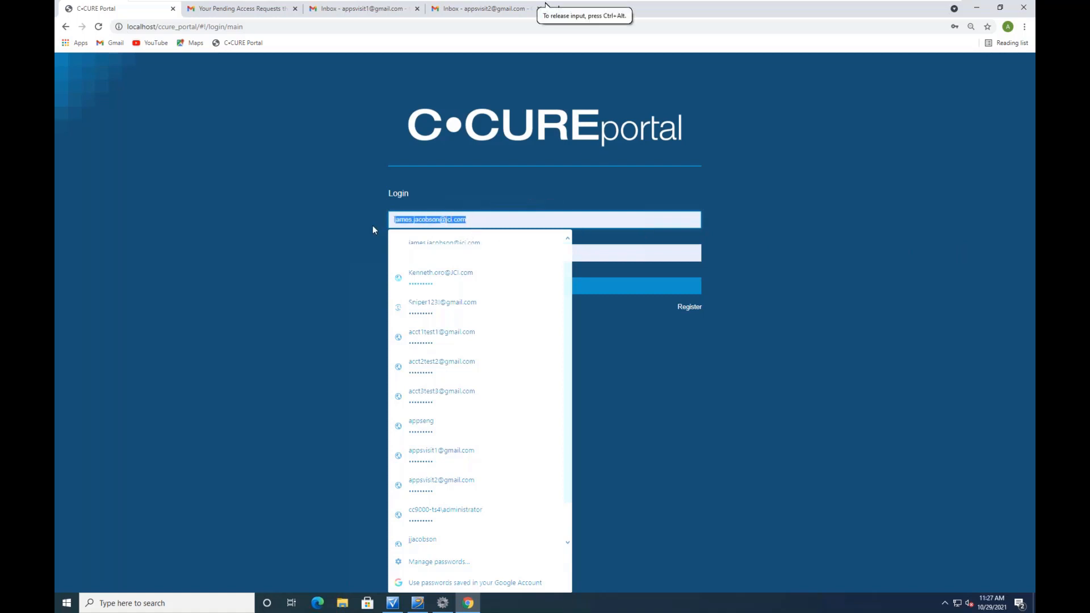
pyautogui.press('BackSpace')
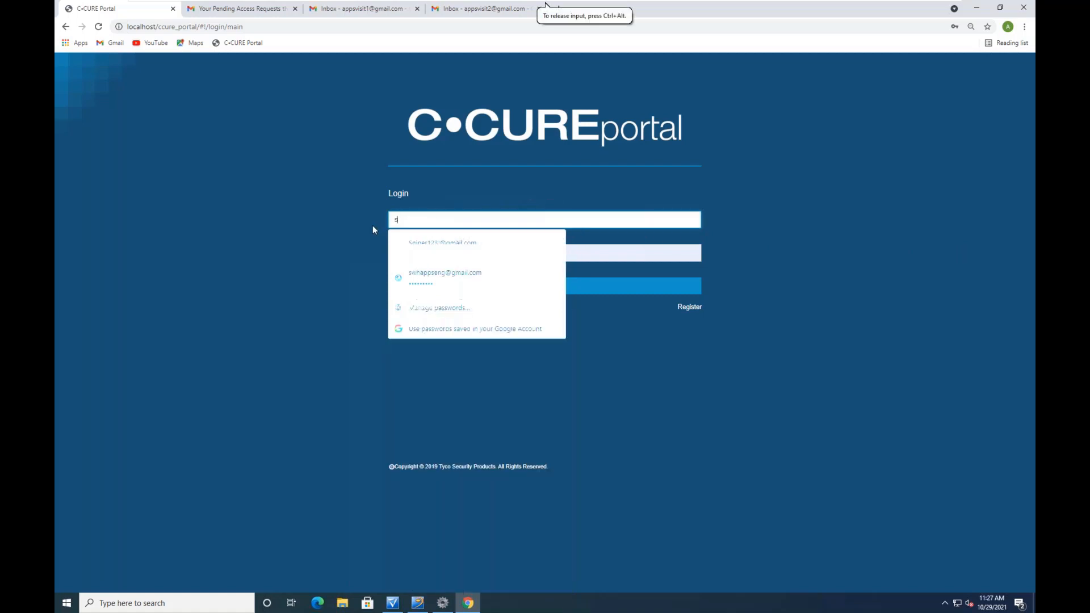
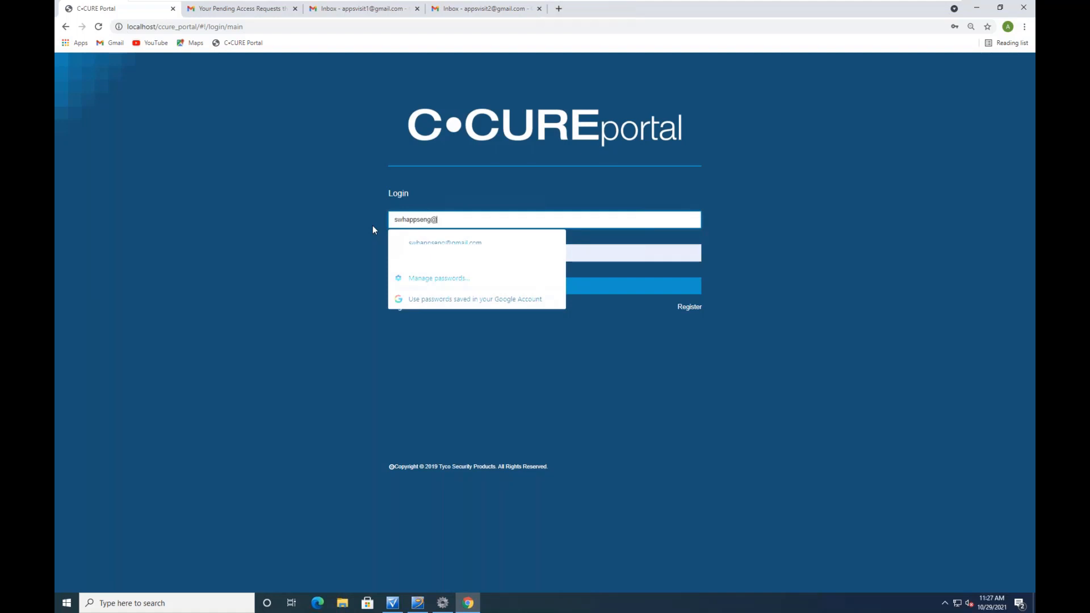
pyautogui.click(437, 244)
pyautogui.click(544, 287)
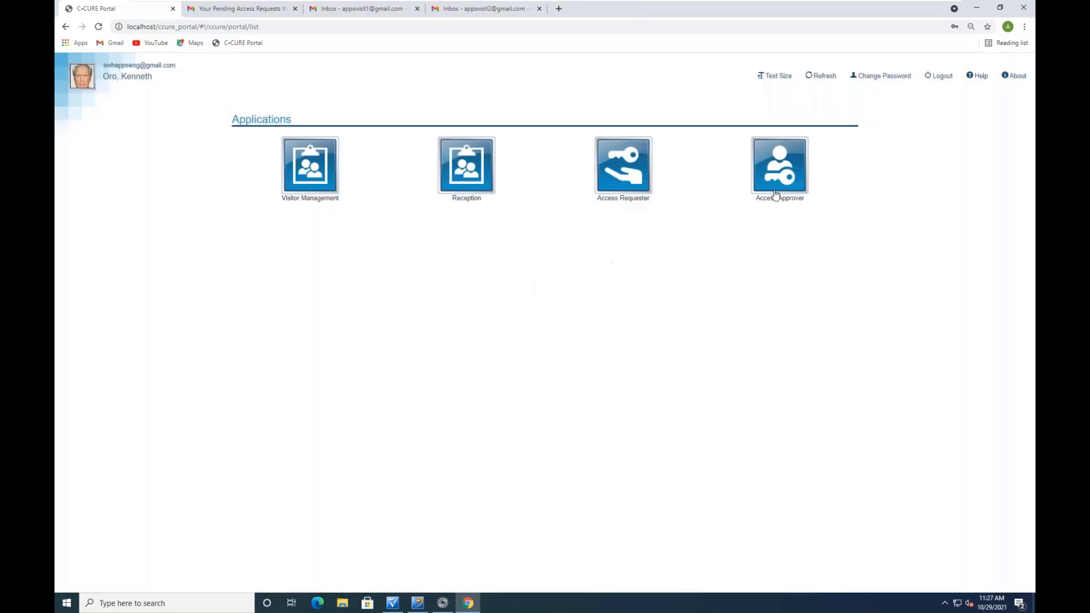
# Open the North/South Drs request in Access Approver and confirm the recorded 'All set' approval
pyautogui.click(793, 177)
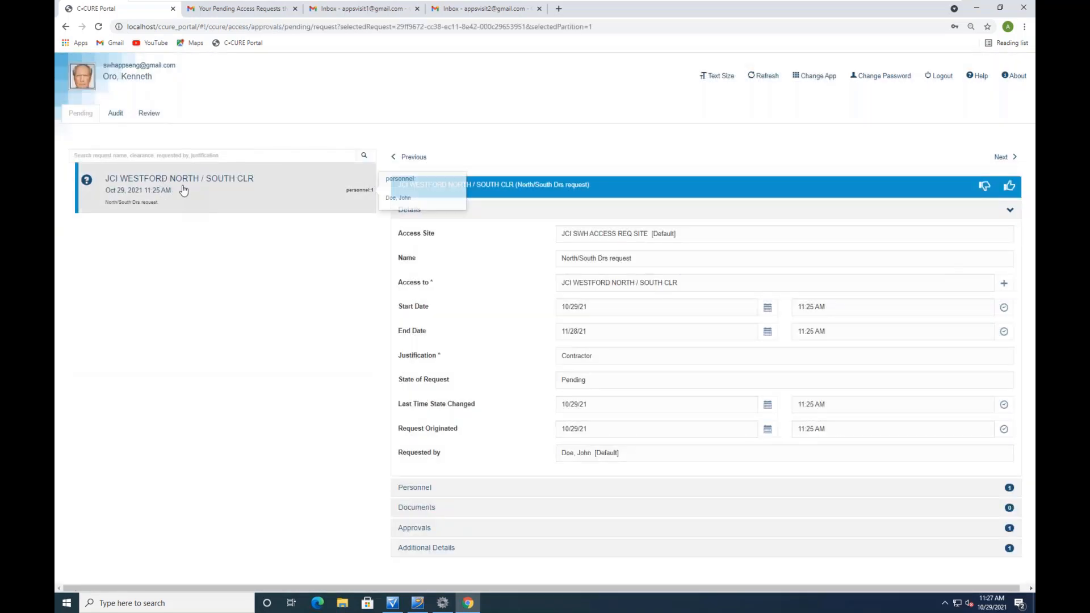
pyautogui.click(416, 534)
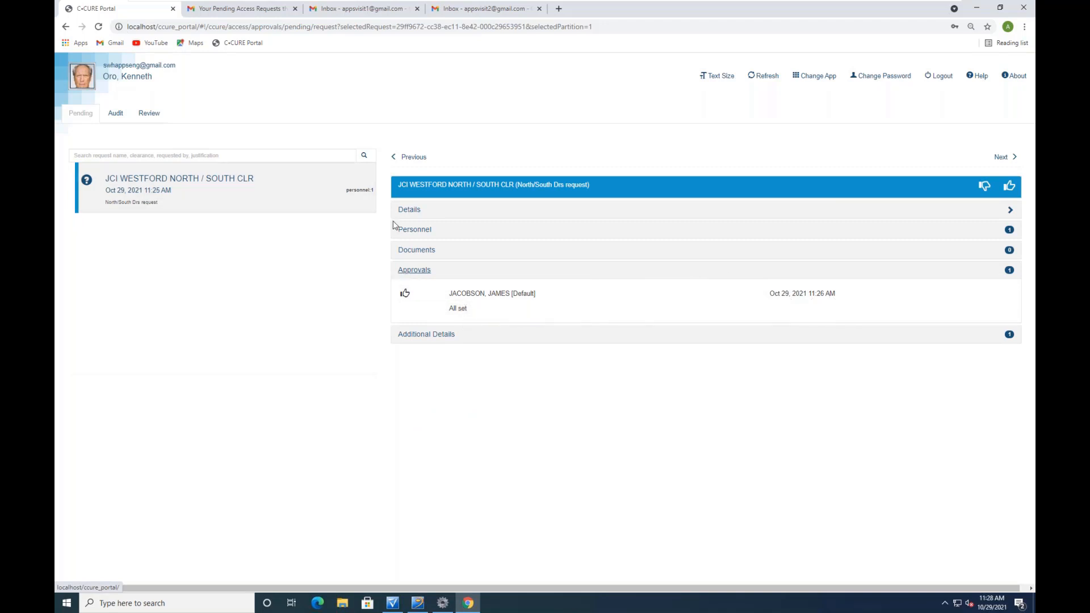
pyautogui.click(410, 211)
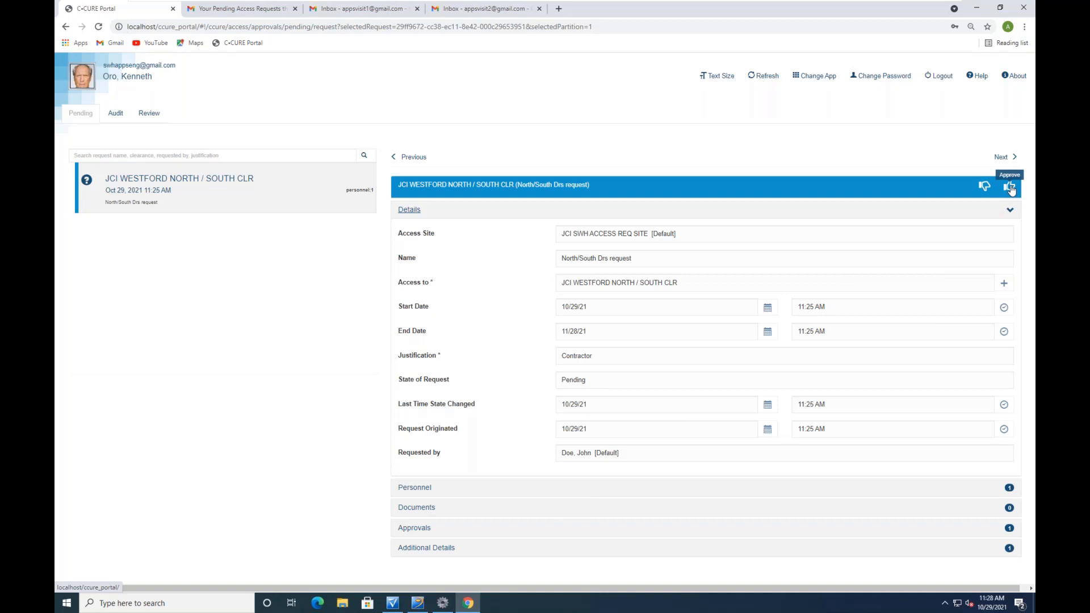
pyautogui.click(392, 603)
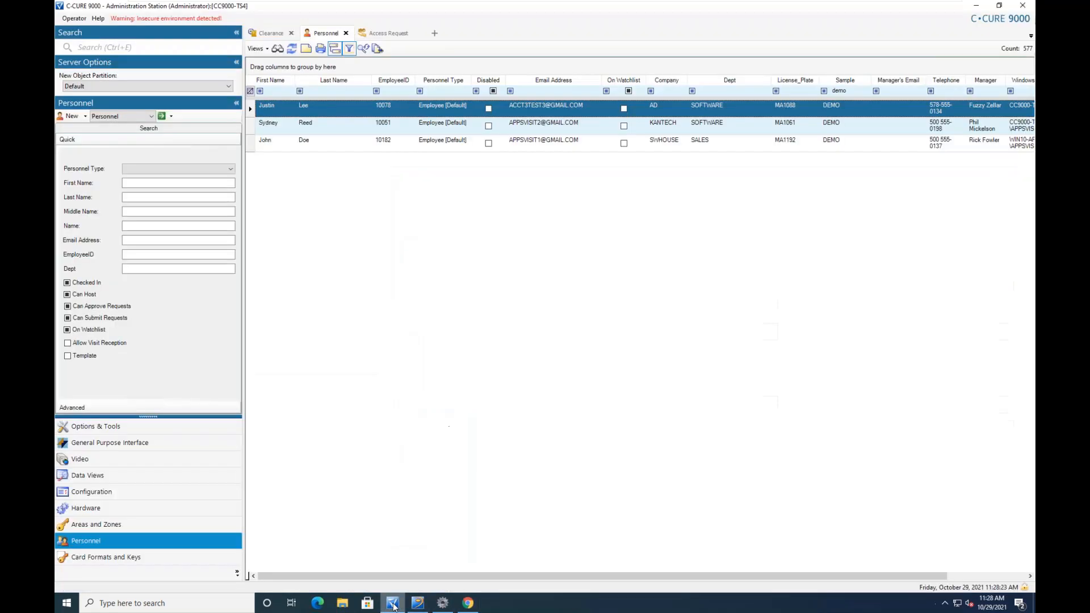
# Confirm the requester's Personnel record shows no clearances yet on its Clearances tab
pyautogui.doubleClick(330, 142)
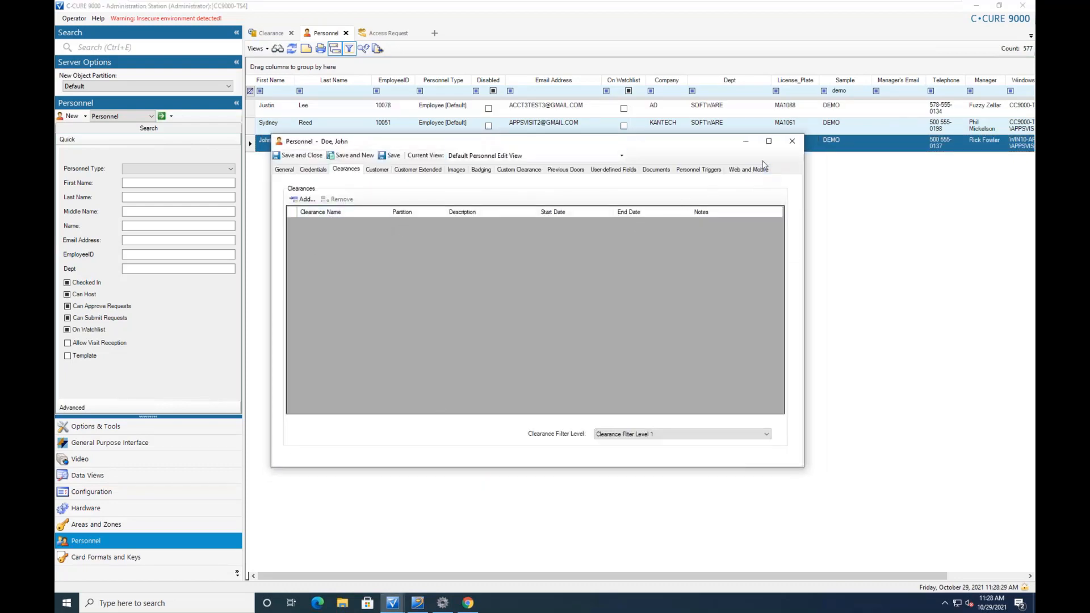
pyautogui.click(792, 141)
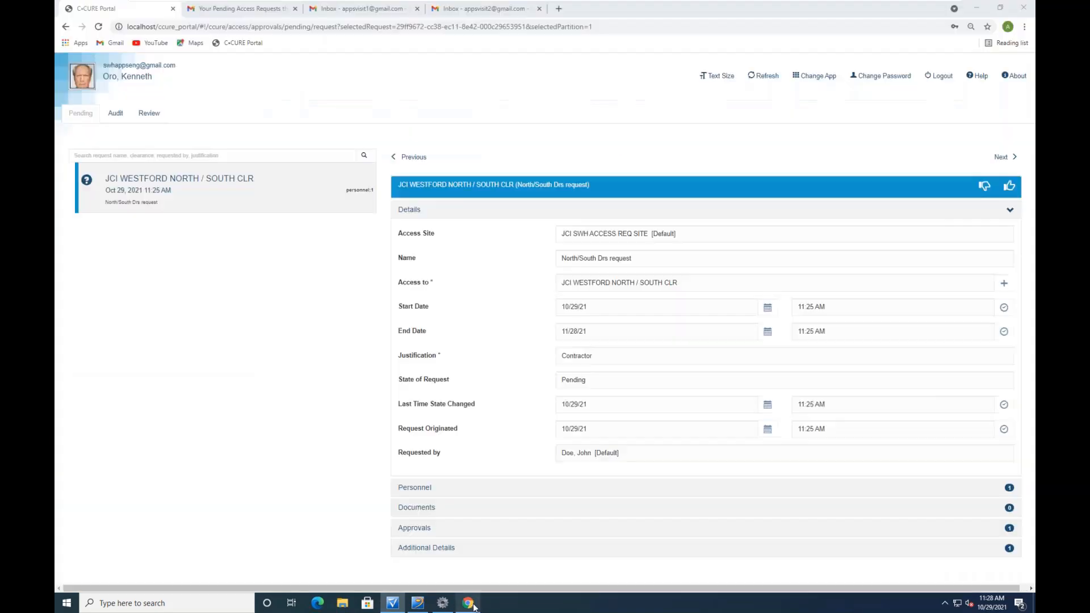
pyautogui.click(468, 603)
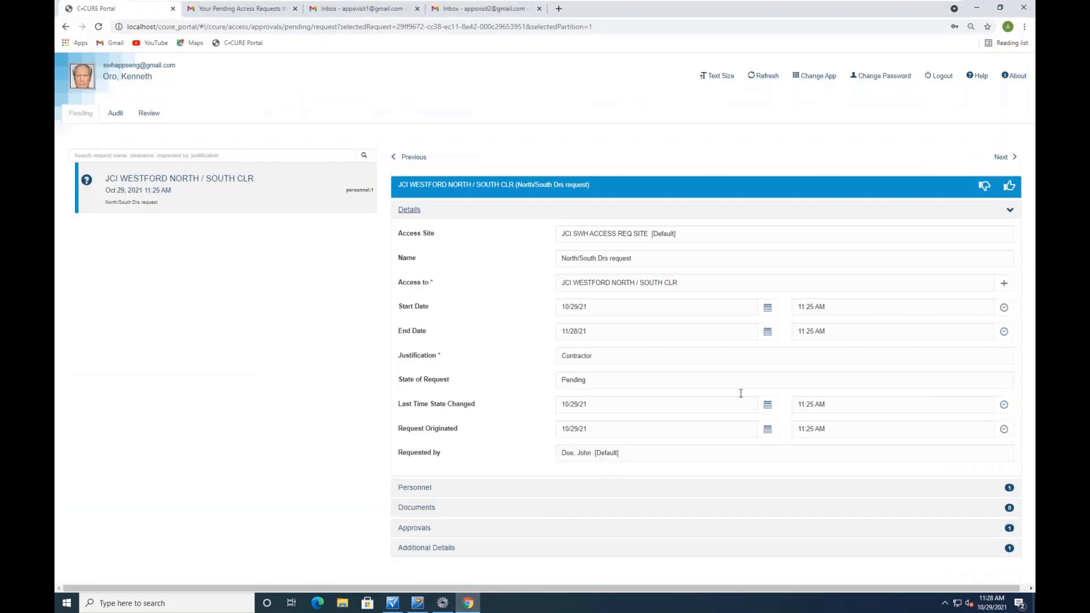
# Give the second approval to the JCI WESTFORD NORTH / SOUTH CLR request with comment 'All set'
pyautogui.click(1010, 186)
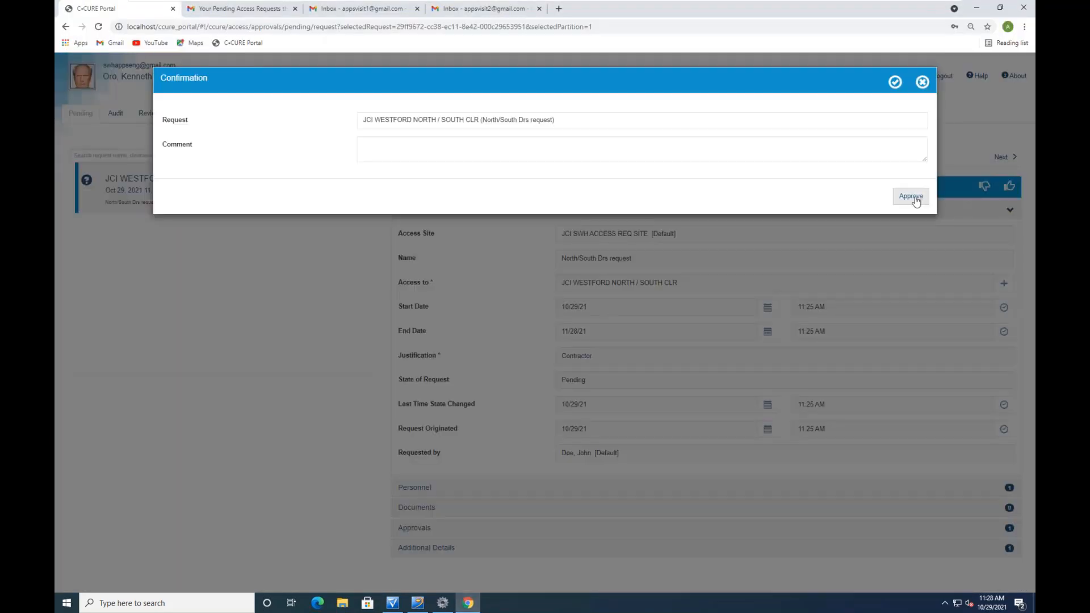
pyautogui.click(372, 140)
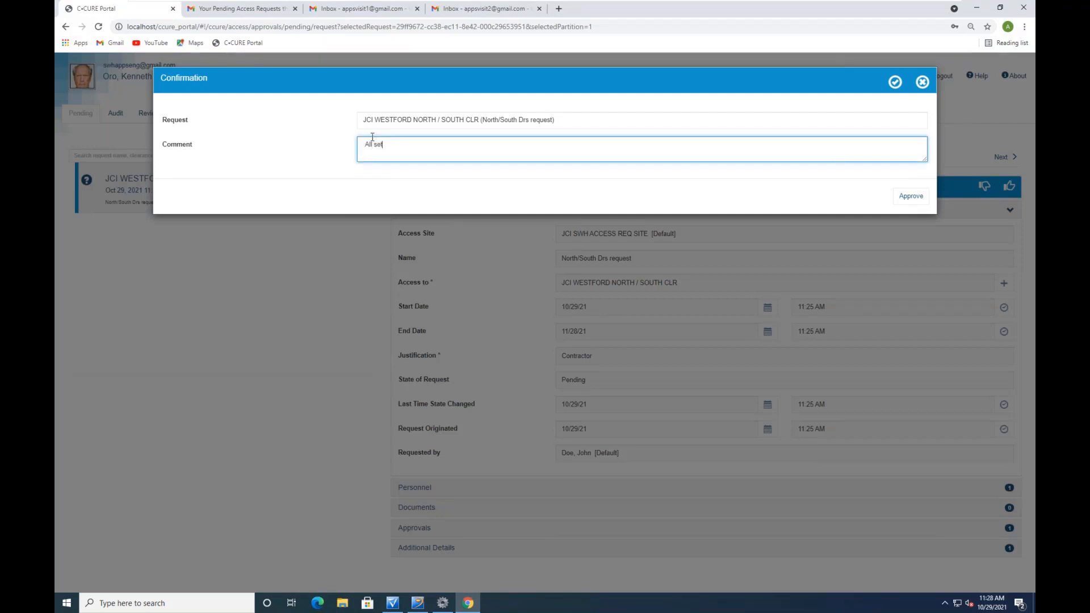
pyautogui.click(911, 195)
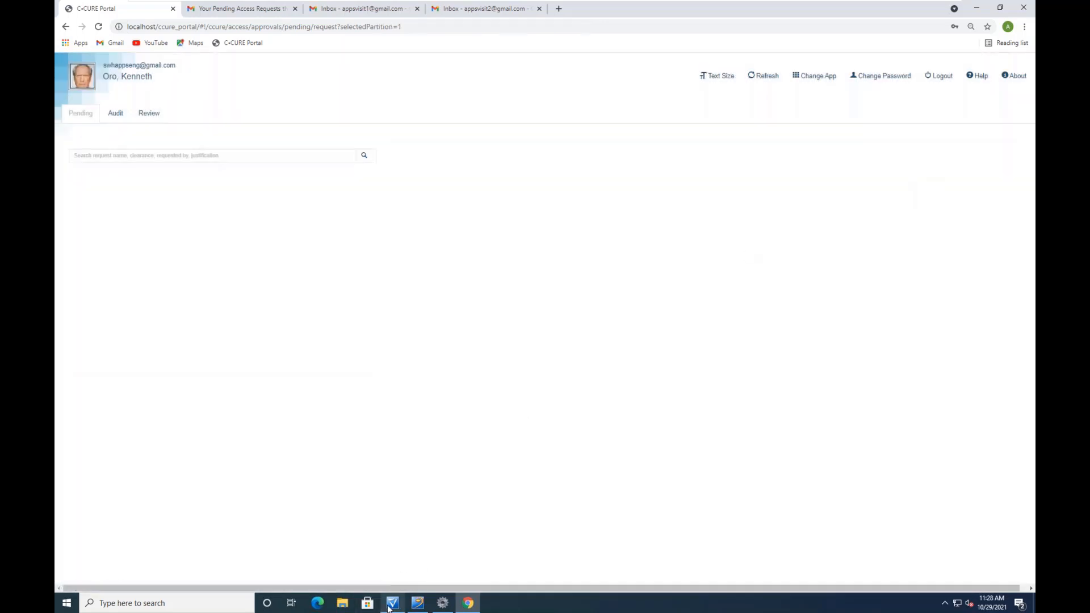
pyautogui.click(395, 606)
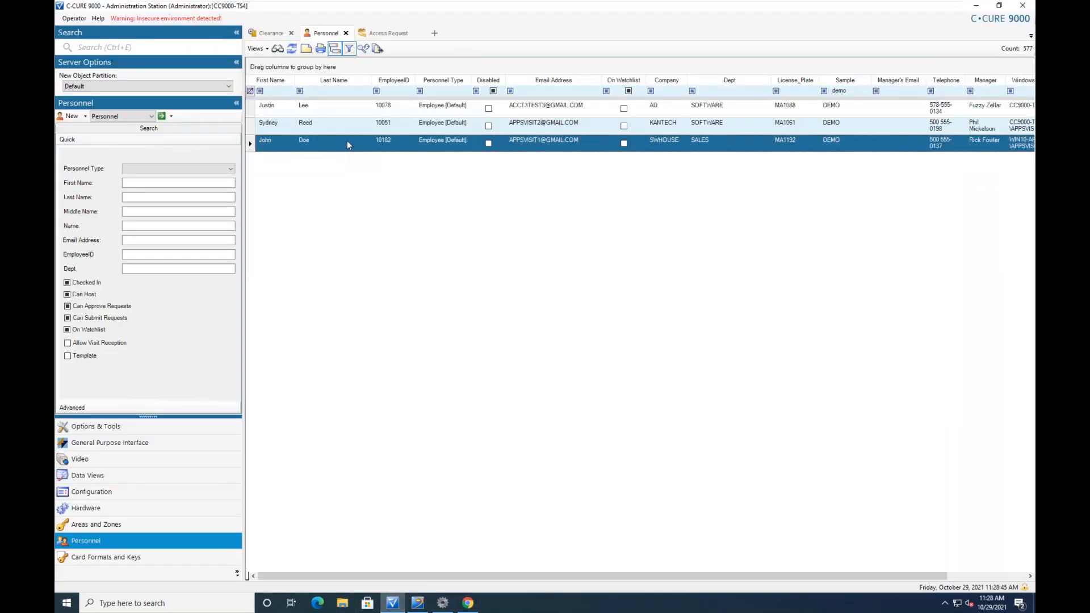
# Confirm the requester's Clearances tab lists JCI WESTFORD NORTH / SOUTH CLR, then go to Monitoring Station
pyautogui.doubleClick(346, 141)
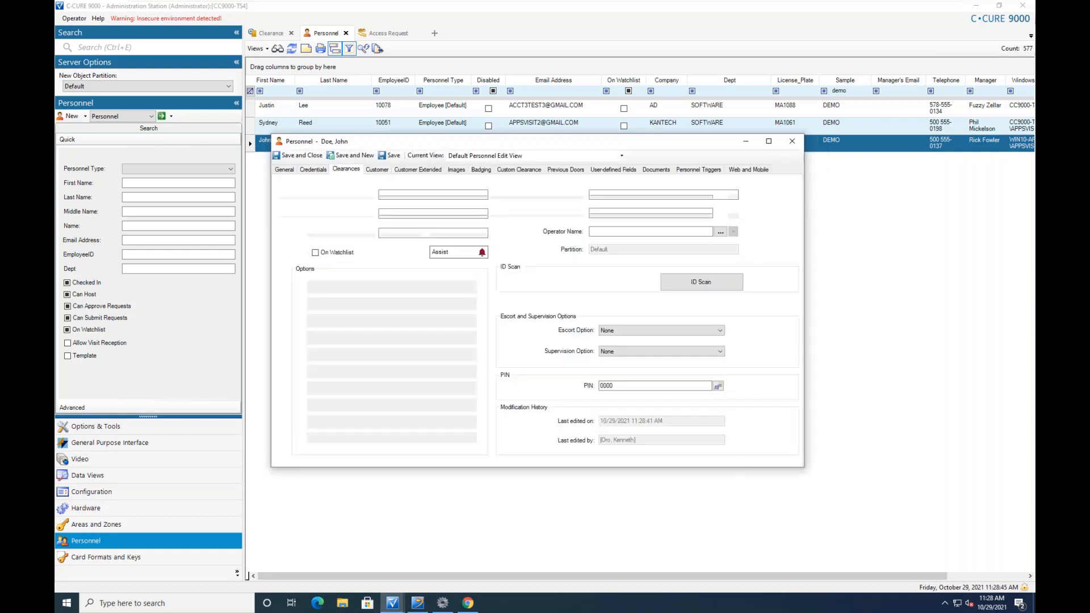
pyautogui.click(346, 170)
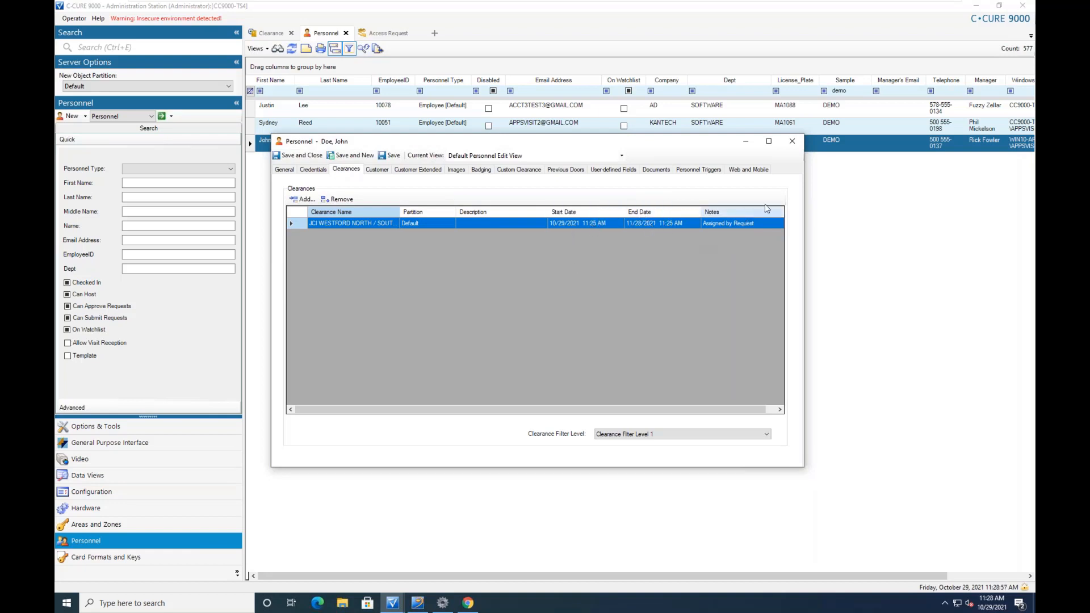
pyautogui.click(792, 142)
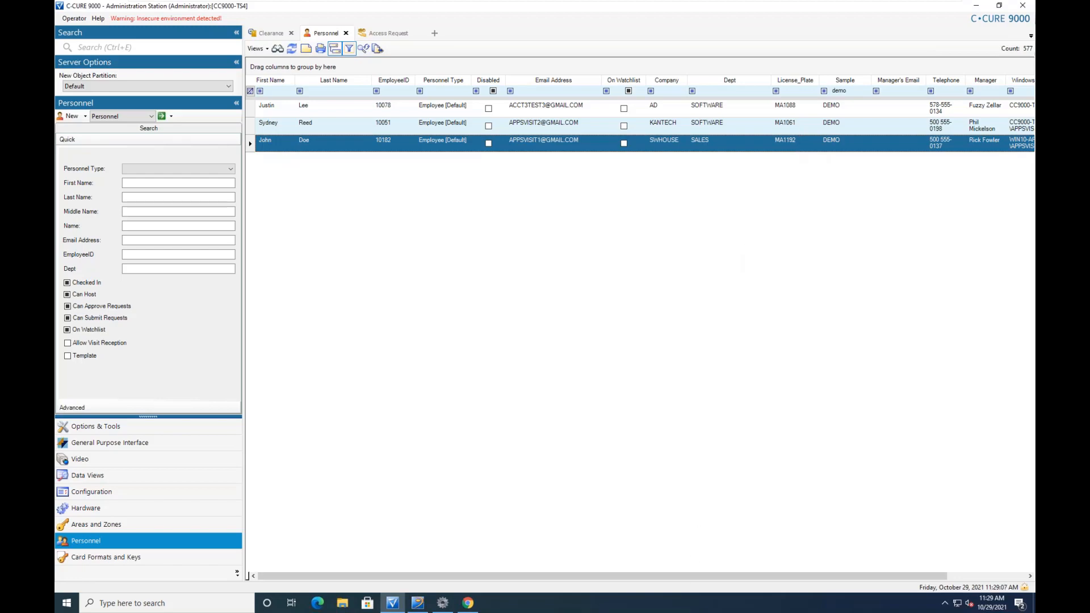
pyautogui.click(419, 603)
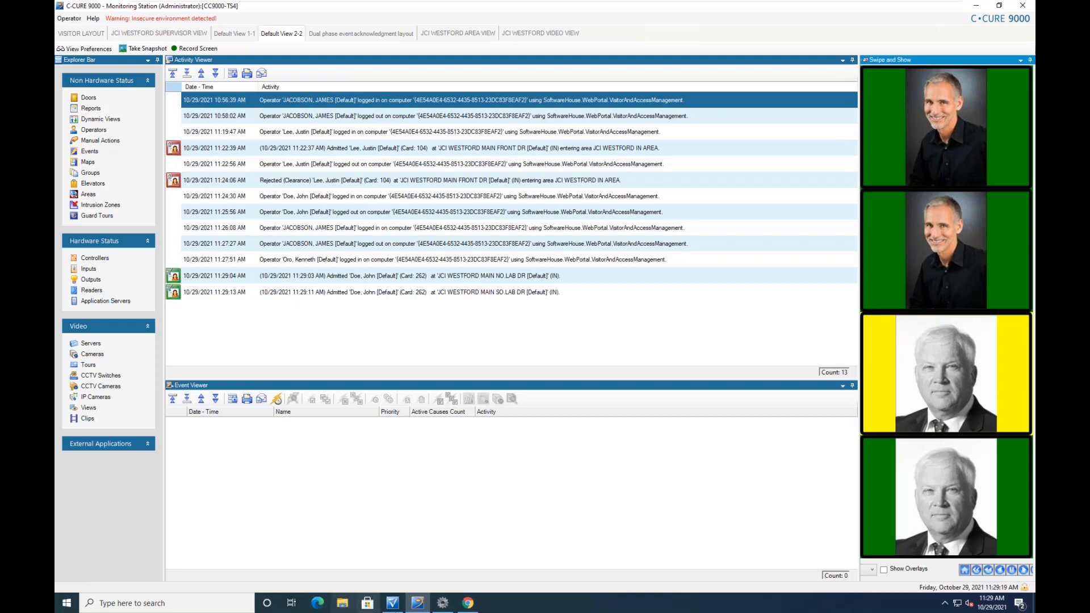
# Review the requester's Admitted entries at NO.LAB DR and SO.LAB DR, then return to the portal
pyautogui.moveTo(468, 603)
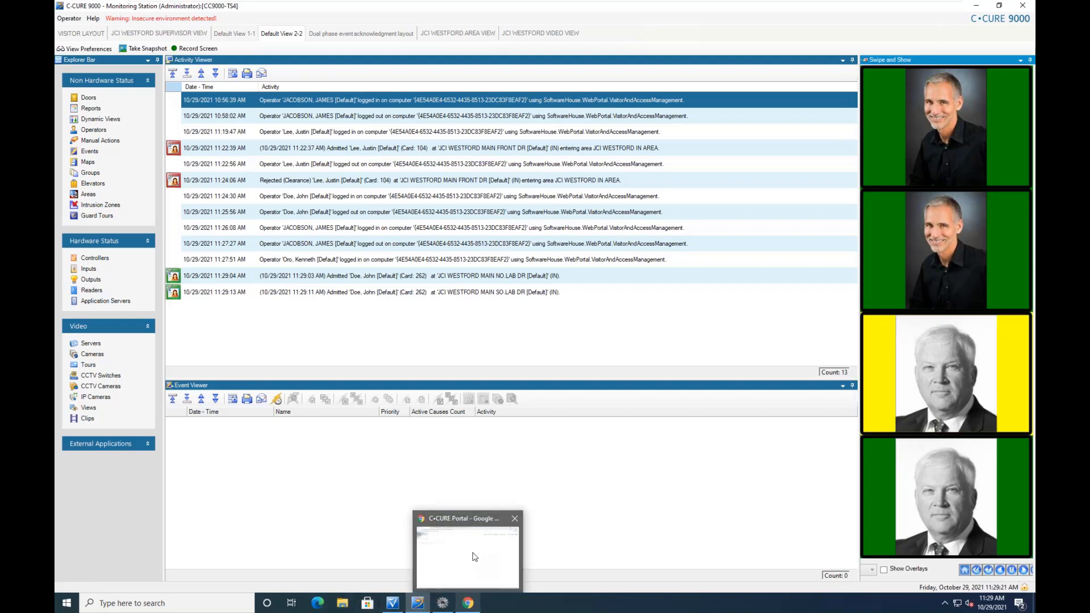
pyautogui.click(475, 556)
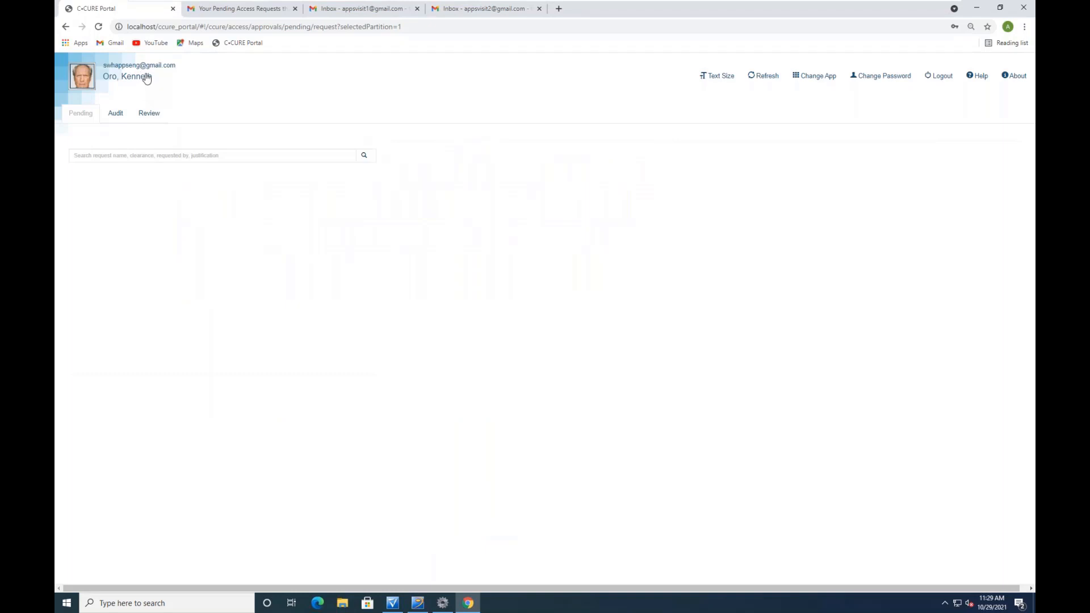
# Show the Audit for JCI WESTFORD NORTH / SOUTH CLR displayed by Request
pyautogui.click(115, 113)
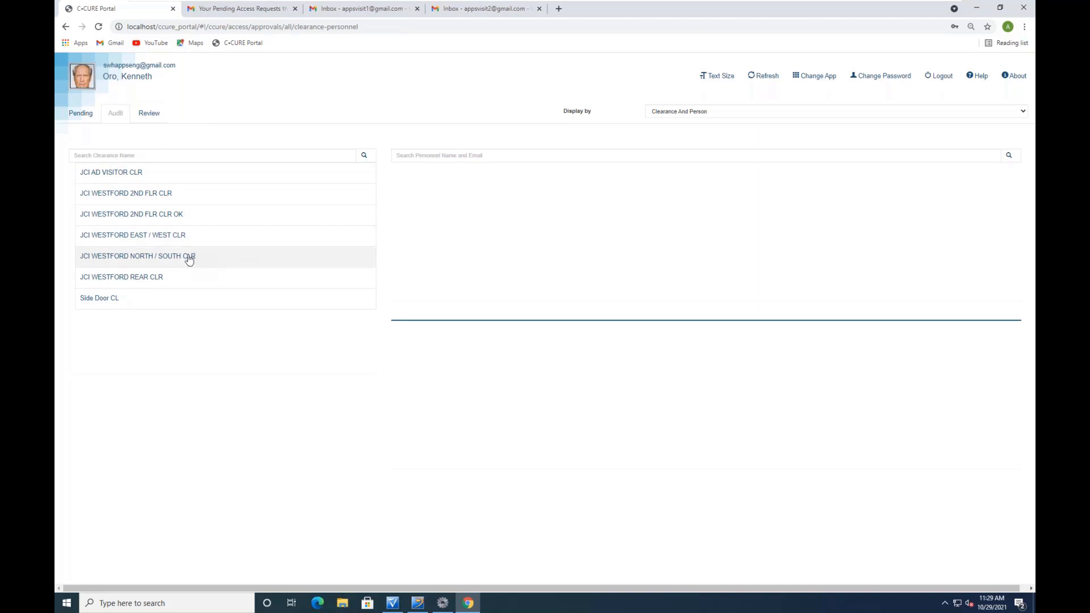
pyautogui.click(171, 258)
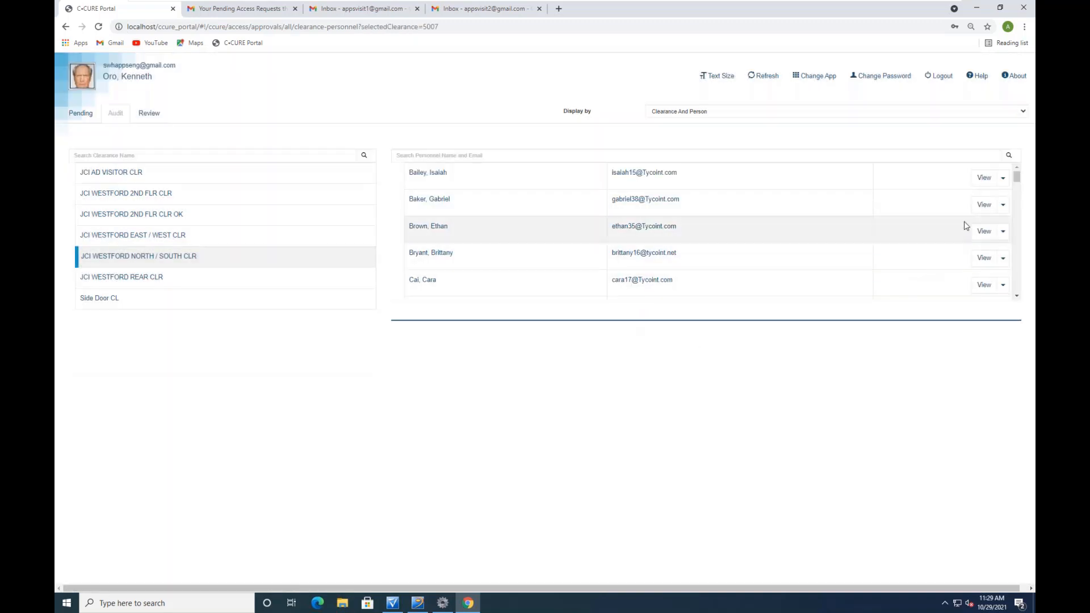
pyautogui.moveTo(1016, 177)
pyautogui.mouseDown()
pyautogui.moveTo(1022, 299)
pyautogui.moveTo(1016, 167)
pyautogui.mouseUp()
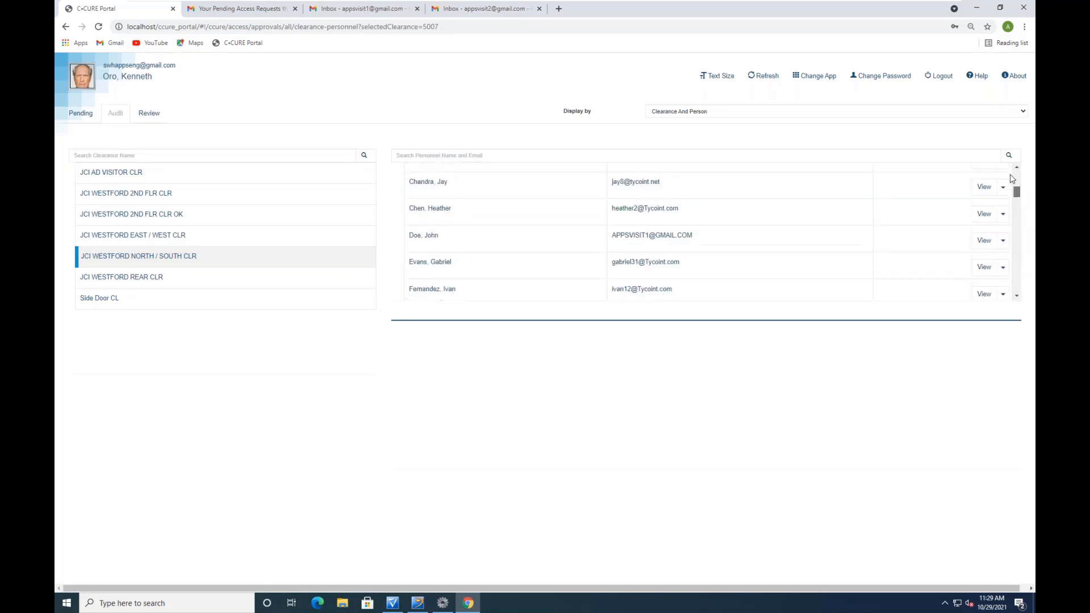
pyautogui.click(720, 111)
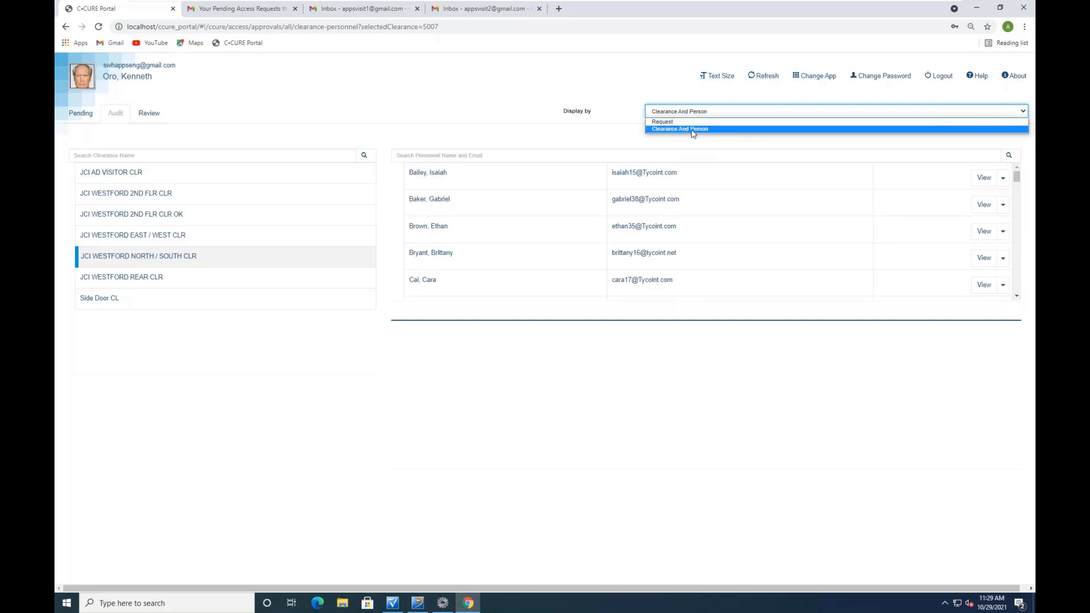
pyautogui.click(673, 121)
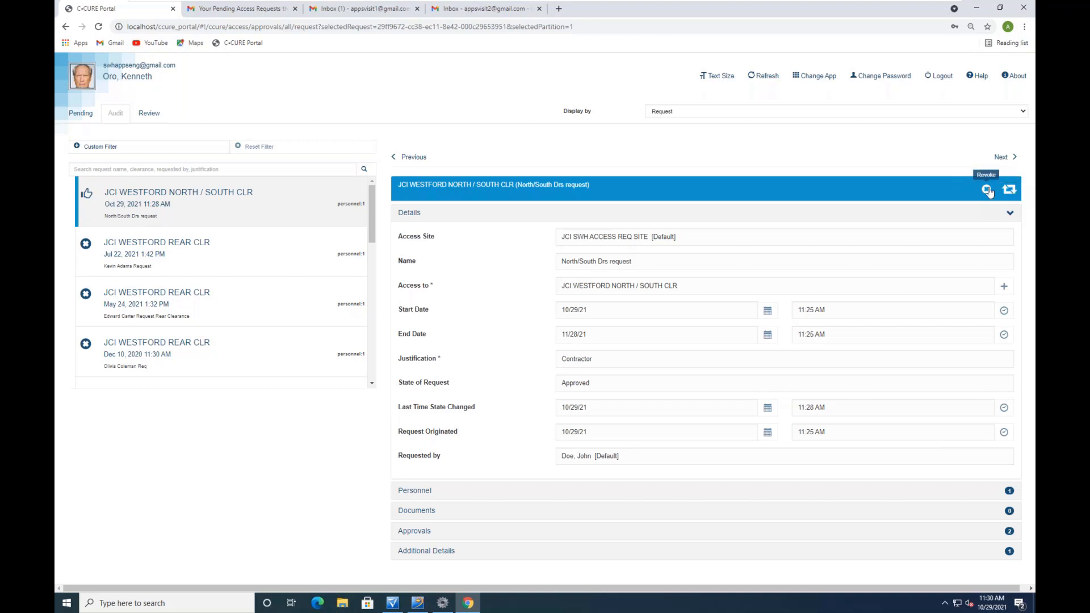
# Revoke the North/South Drs request with the comment 'COntra' and check the Gmail inbox
pyautogui.click(987, 190)
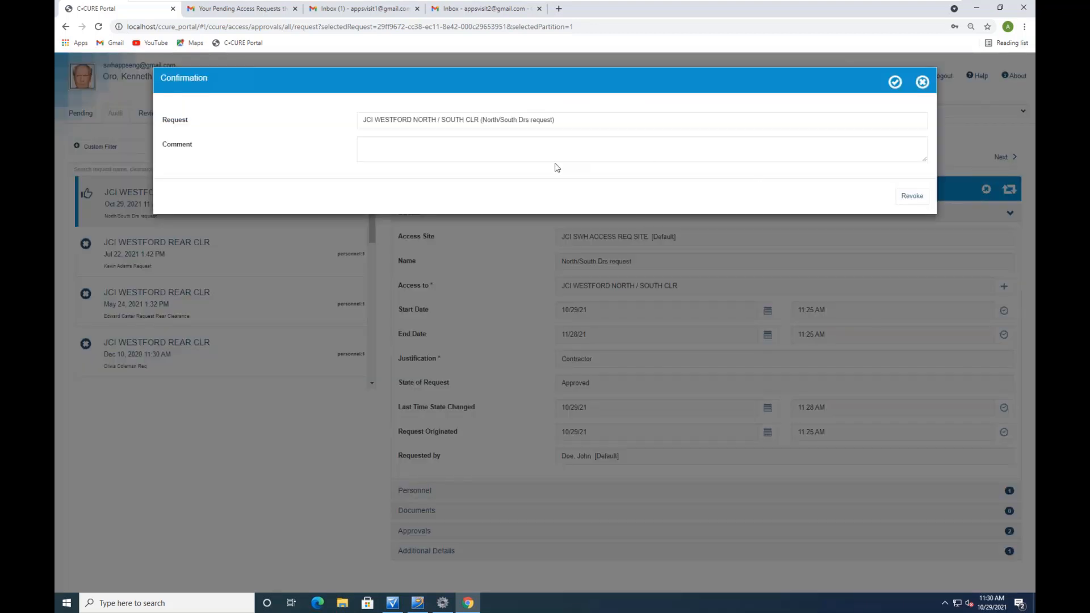
pyautogui.click(520, 147)
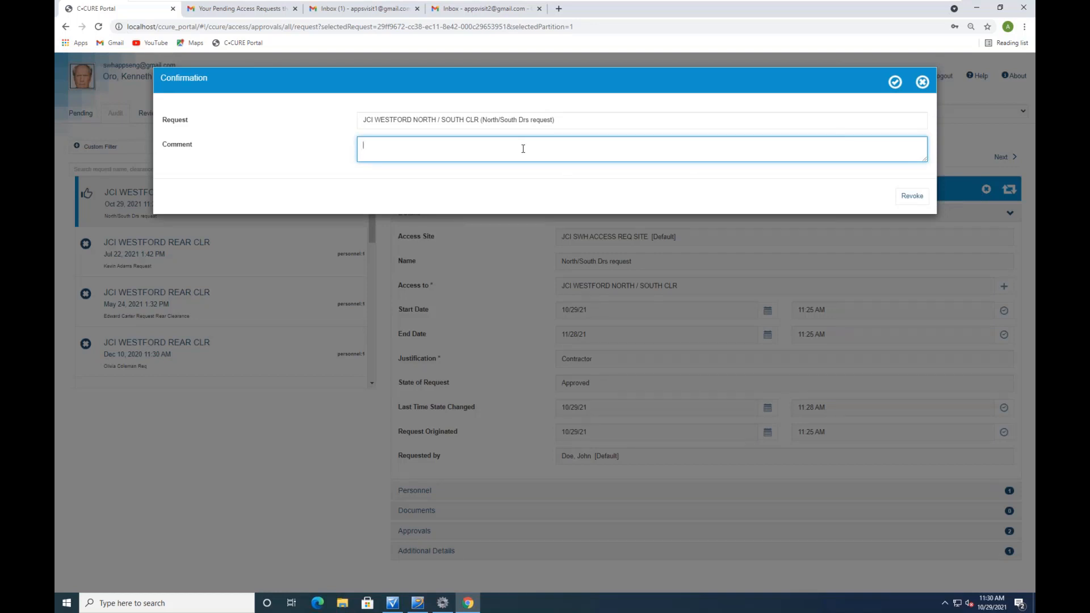
pyautogui.write('COntract complete')
pyautogui.click(907, 196)
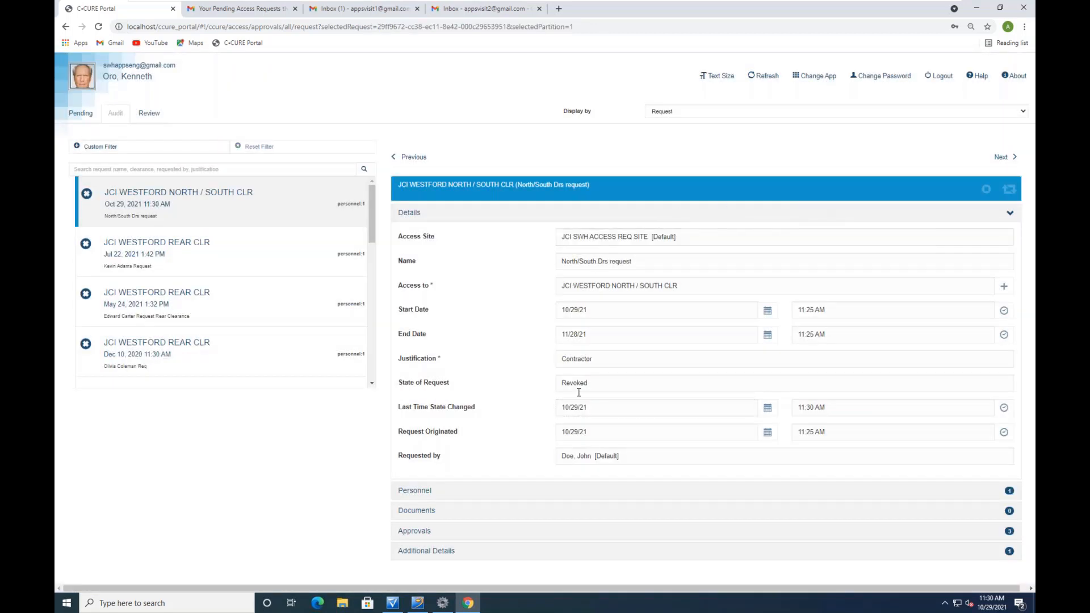
pyautogui.moveTo(604, 378); pyautogui.dragTo(547, 391)
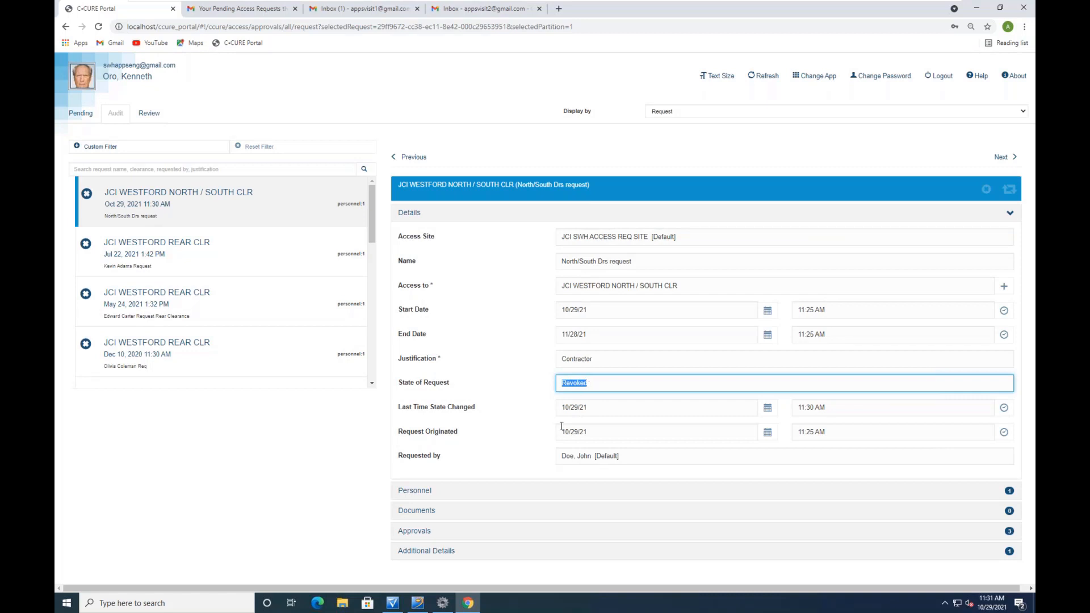
pyautogui.click(373, 10)
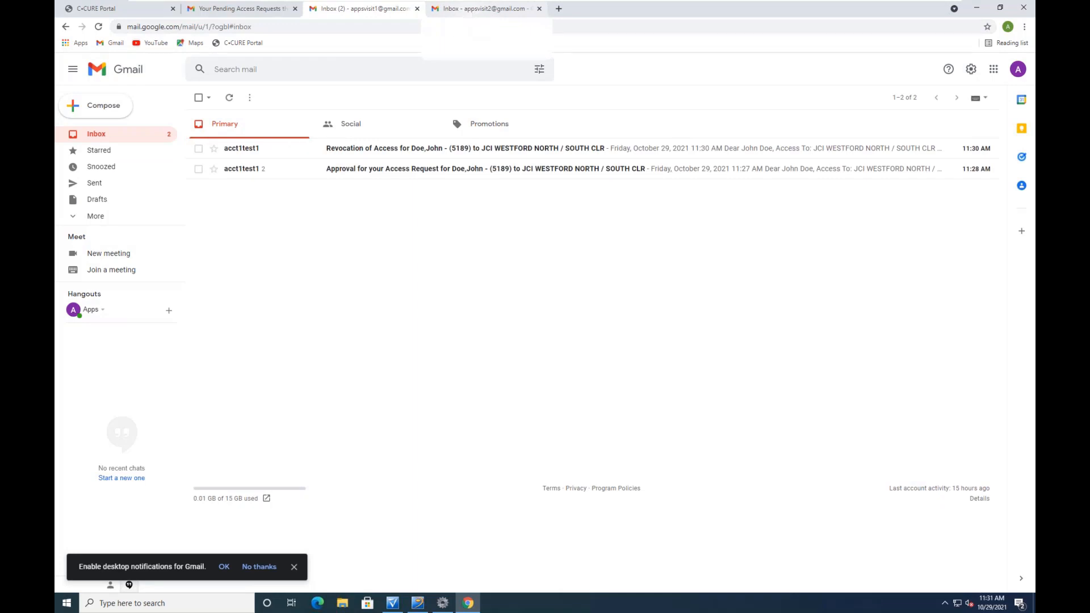
# Read the Revocation of Access email showing status Revoked, then return to Administration Station
pyautogui.click(397, 149)
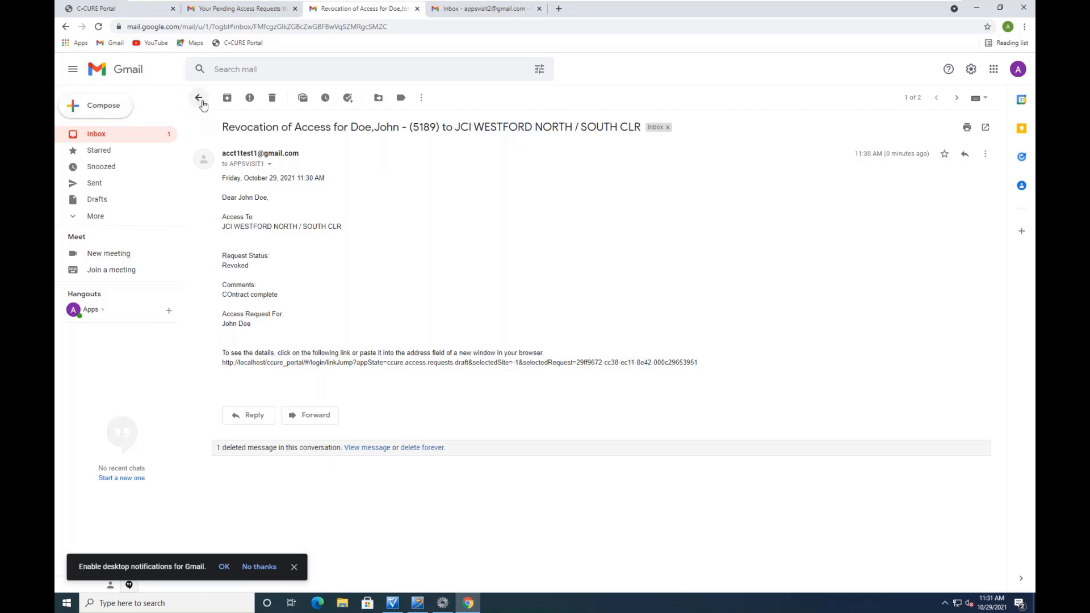
pyautogui.click(139, 11)
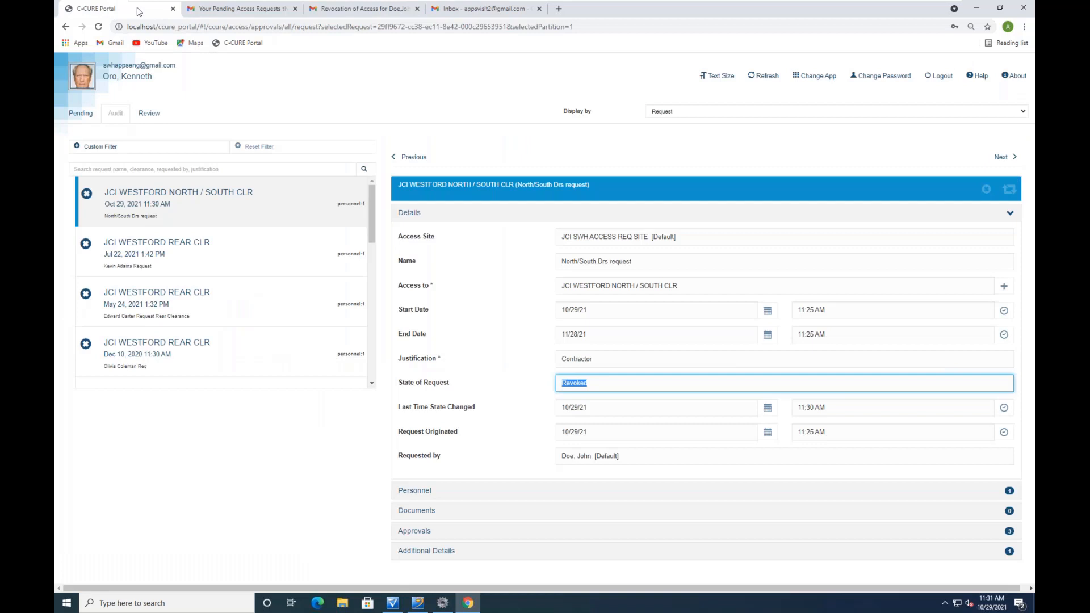
pyautogui.click(393, 603)
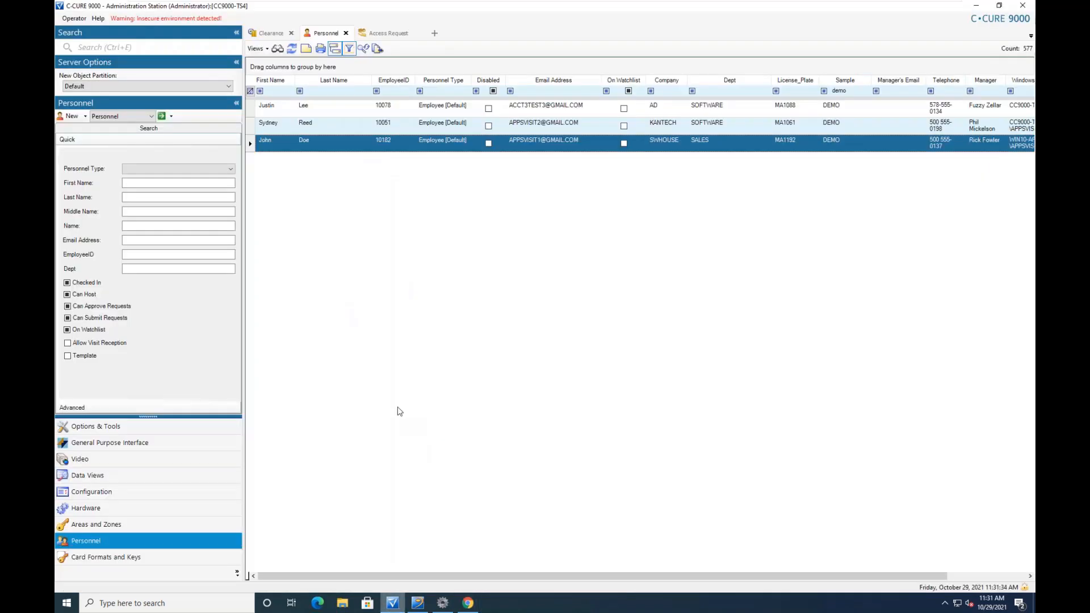
# Verify the requester's record has no clearances and view their Rejected (Clearance) lab-door entries
pyautogui.doubleClick(310, 140)
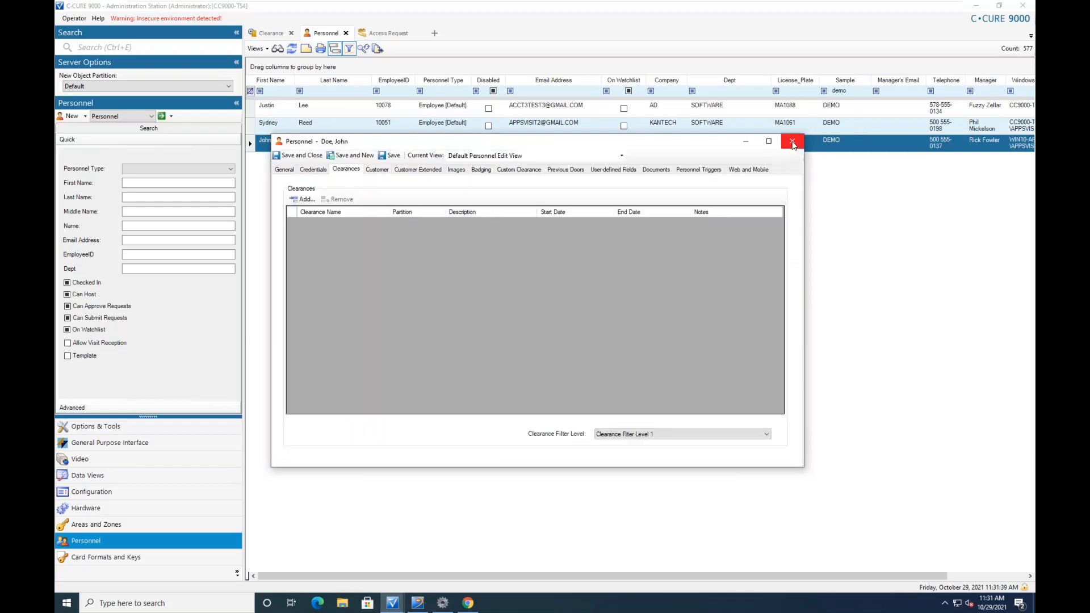
pyautogui.click(793, 142)
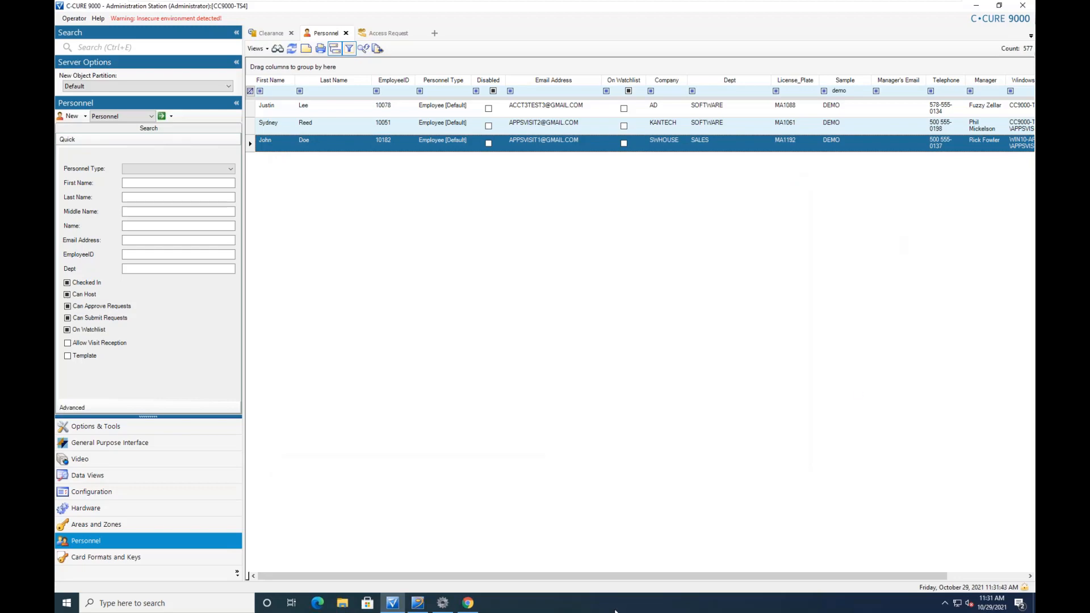
pyautogui.click(417, 604)
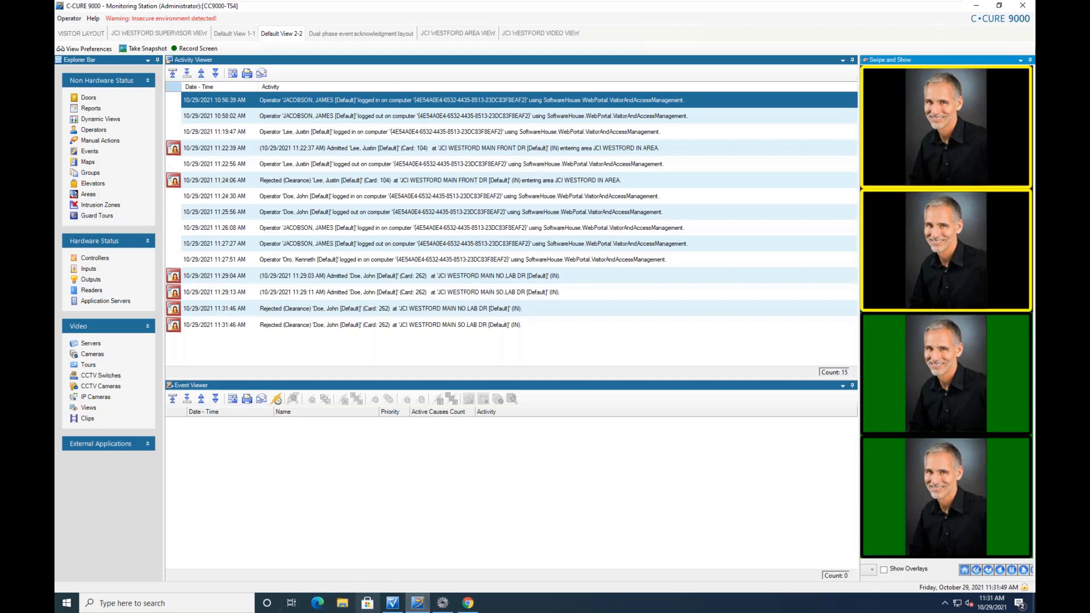
pyautogui.moveTo(471, 604)
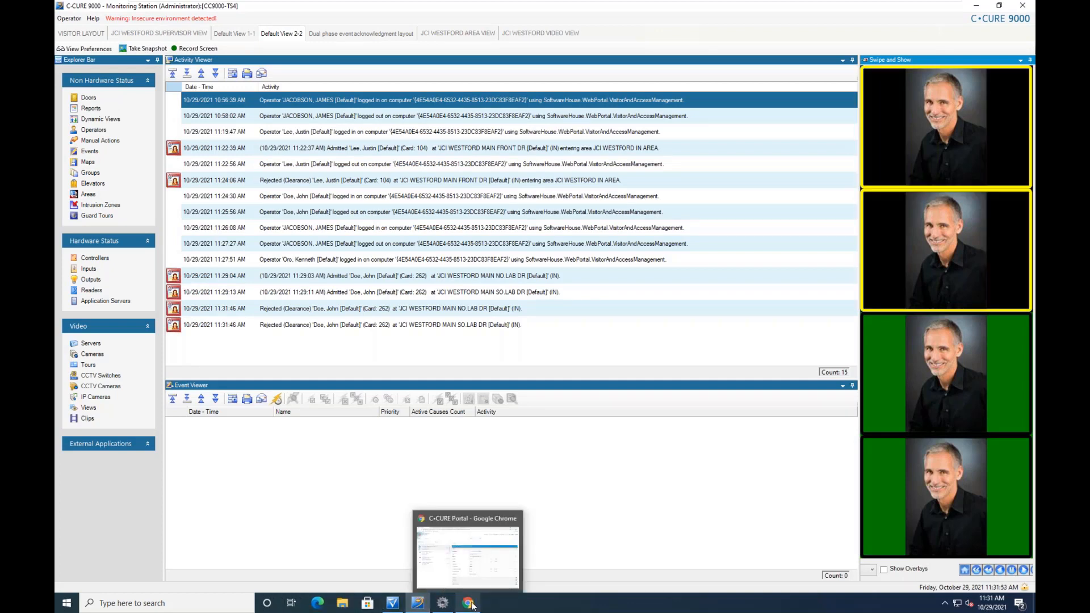
# Log out of the portal, sign in with the saved requester login, and open JCI SWH ACCESS REQ SITE
pyautogui.click(465, 552)
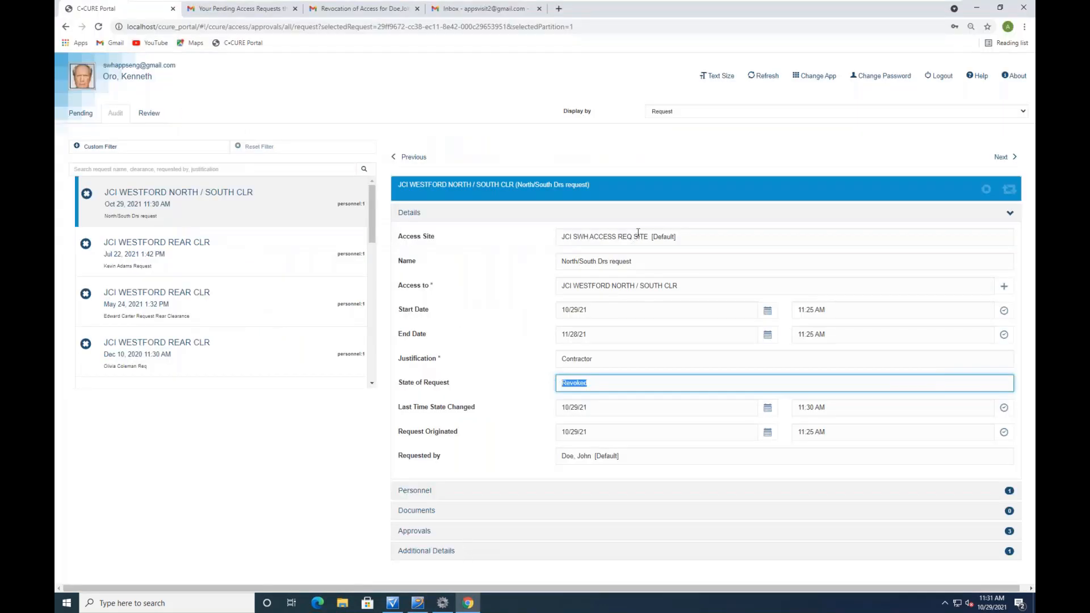
pyautogui.click(944, 79)
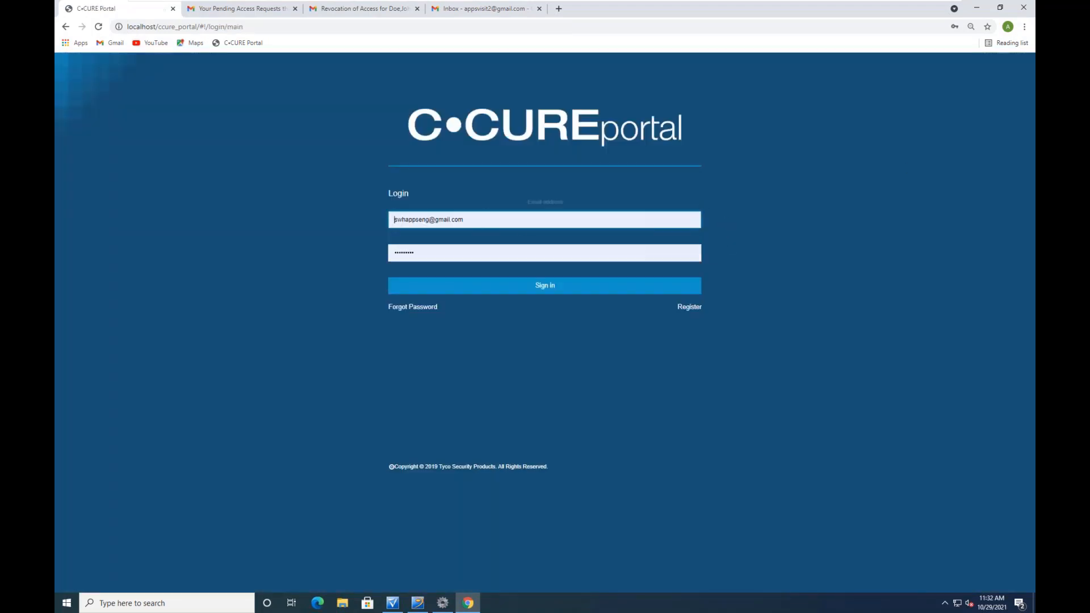
pyautogui.click(480, 219)
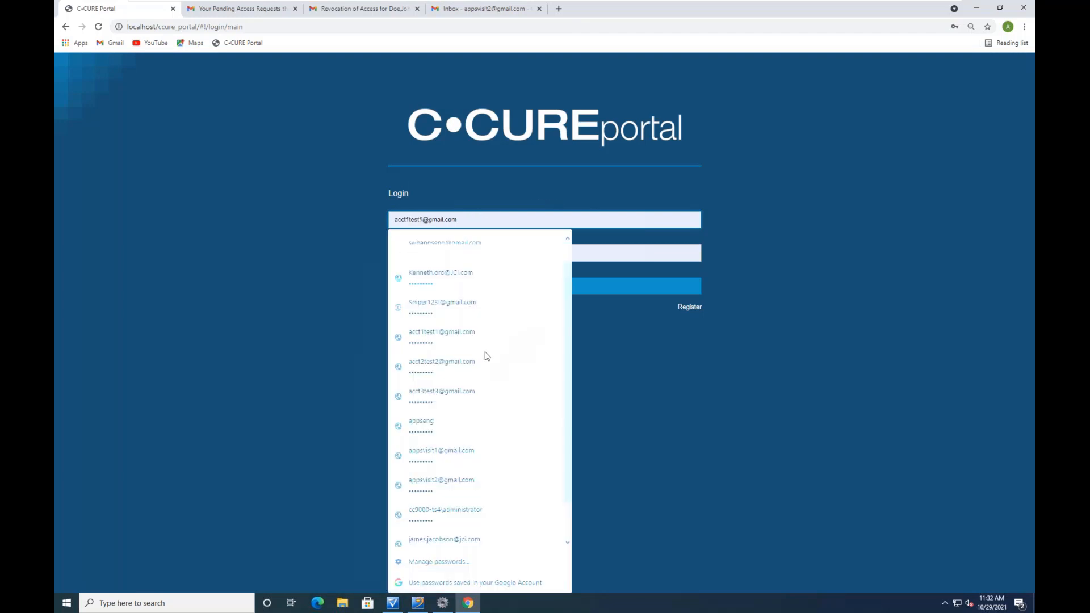
pyautogui.click(444, 482)
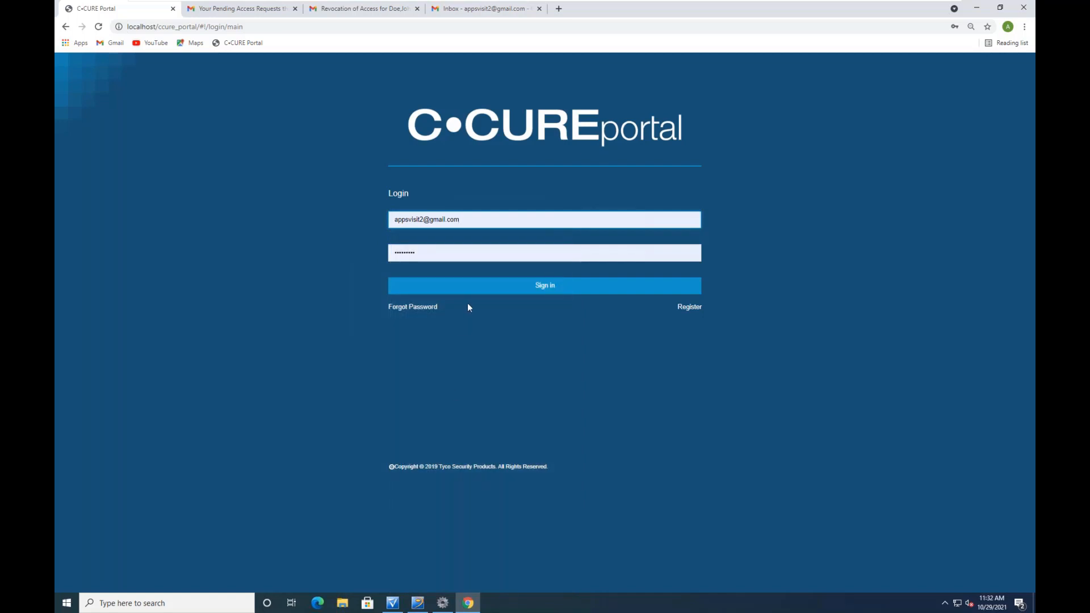
pyautogui.click(516, 286)
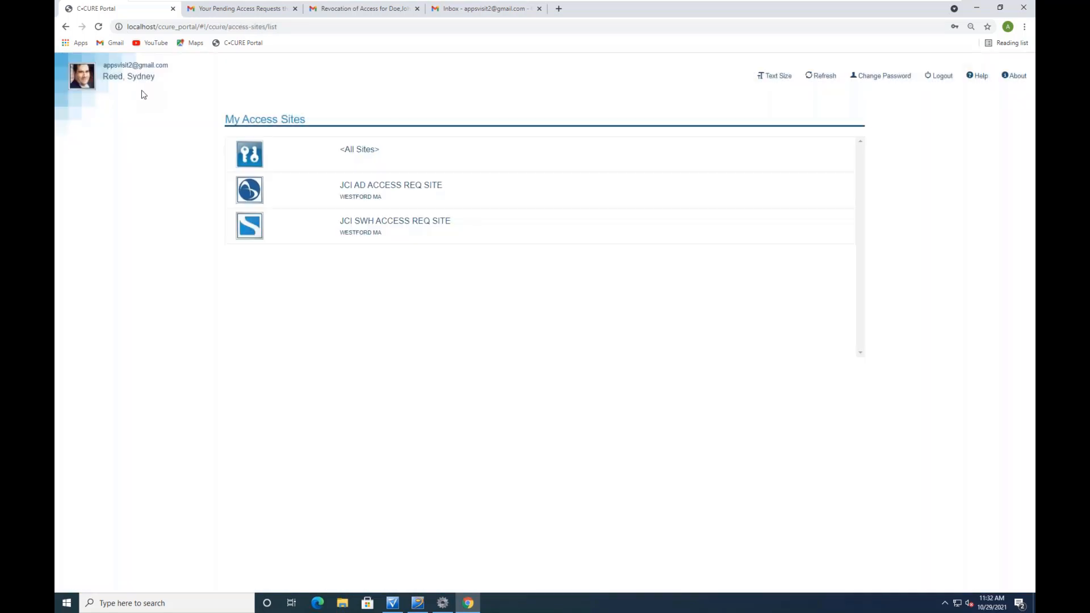
pyautogui.click(257, 228)
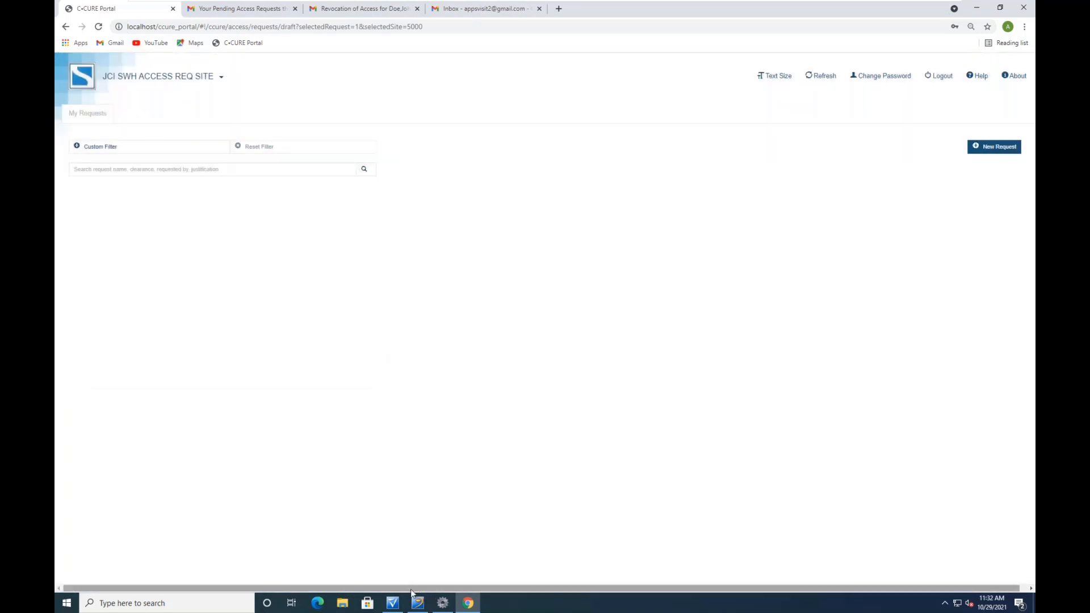
pyautogui.click(399, 519)
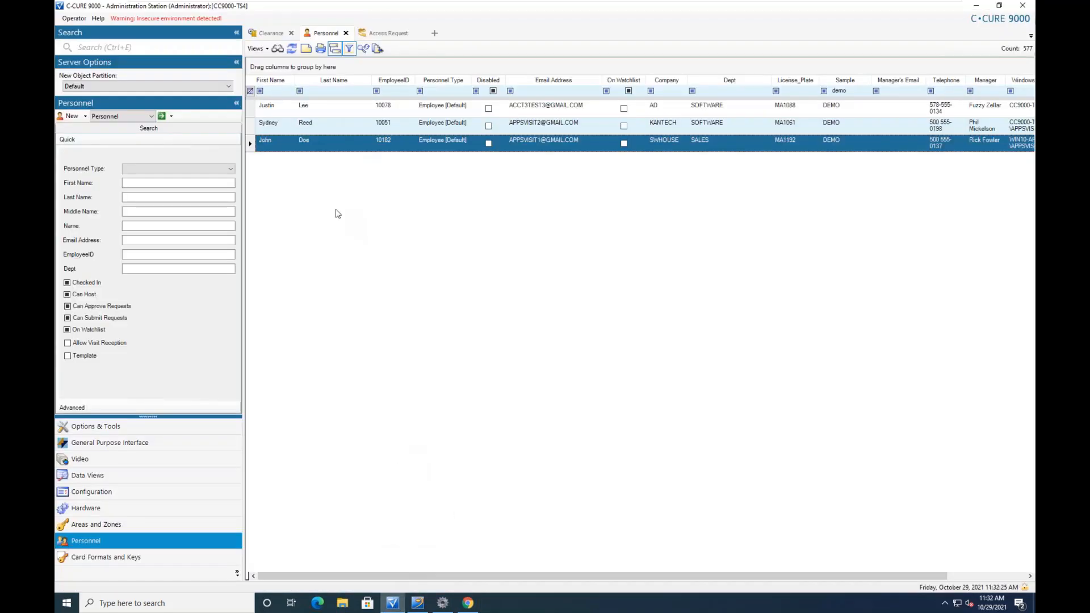
# Verify the requester's C-CURE 9000 record shows no clearances, then return to the portal
pyautogui.click(321, 126)
pyautogui.doubleClick(320, 125)
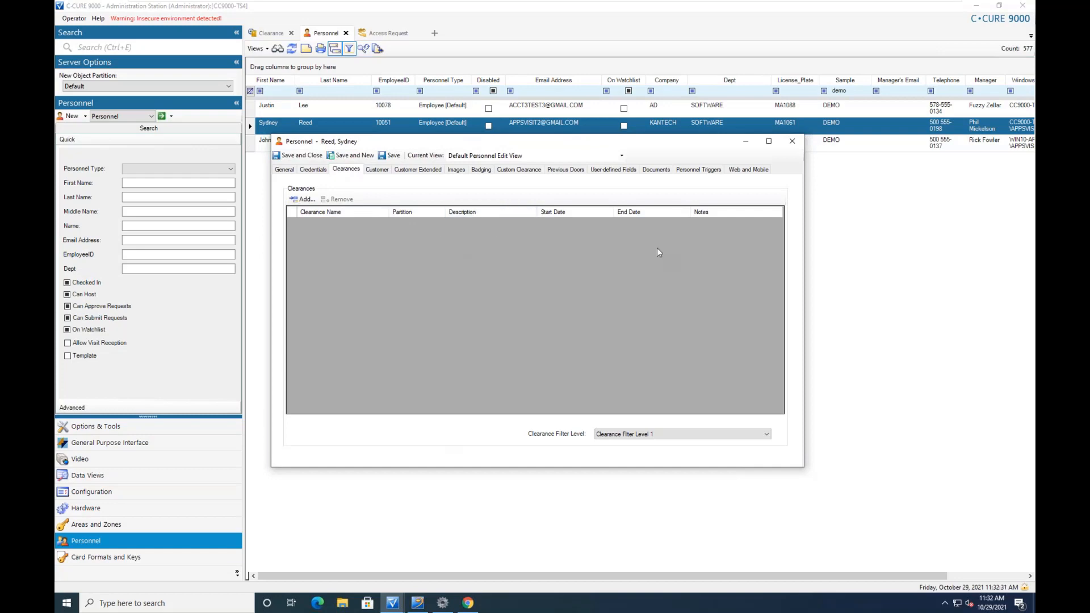
pyautogui.click(792, 141)
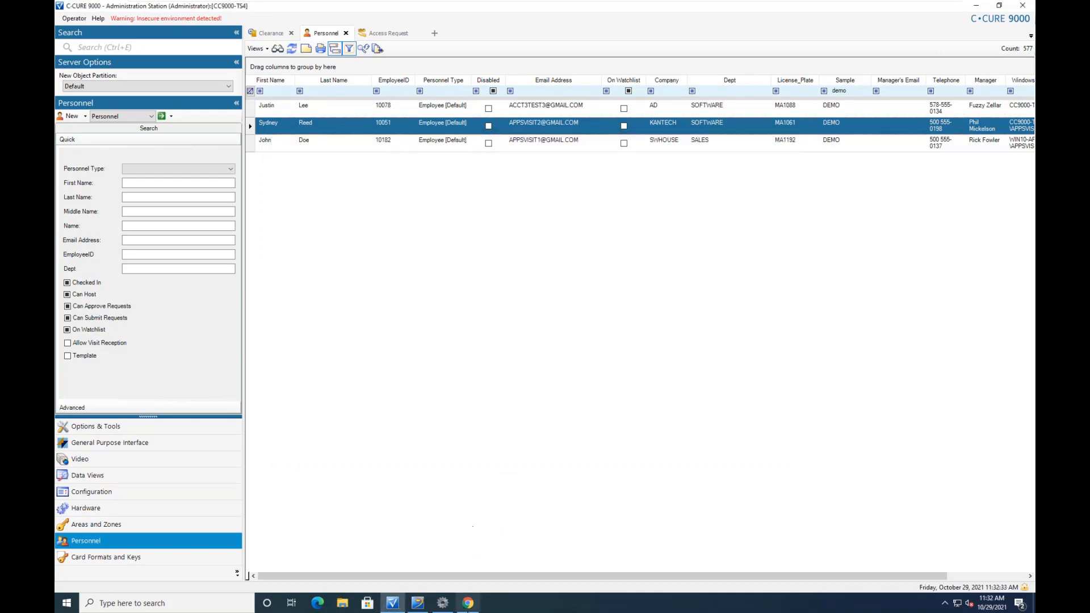
pyautogui.click(471, 605)
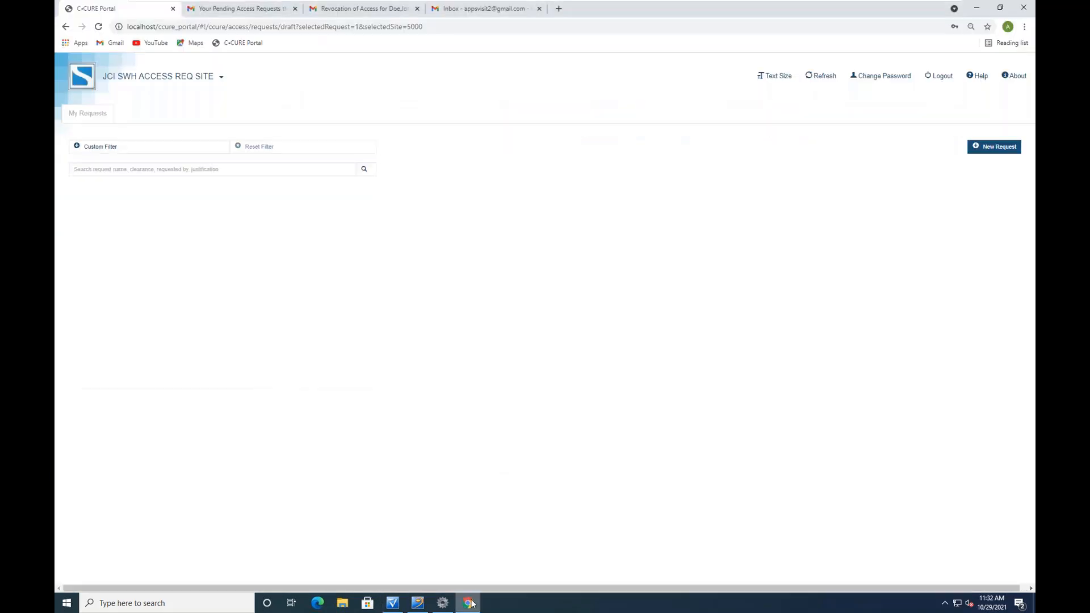
# Start a new access request named after the requester's rear-door request
pyautogui.click(1001, 147)
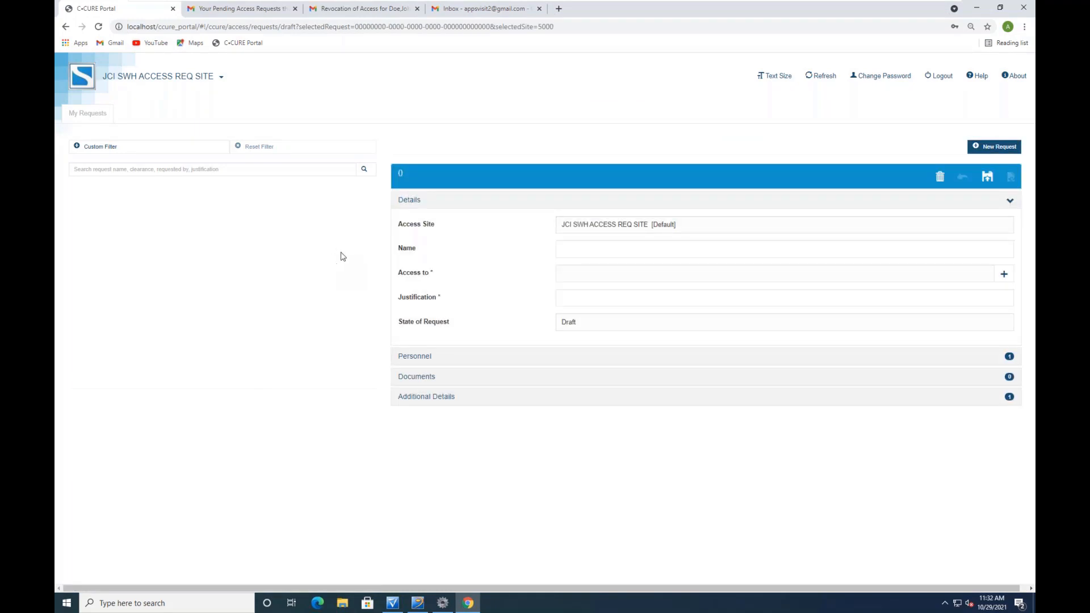
pyautogui.click(589, 248)
pyautogui.click(565, 323)
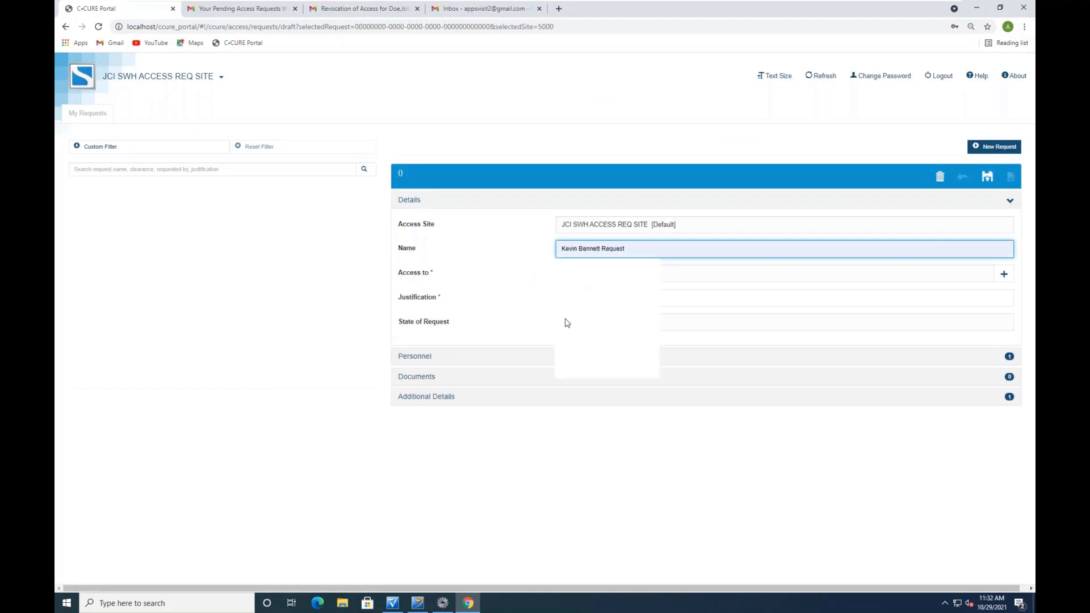
pyautogui.write('S')
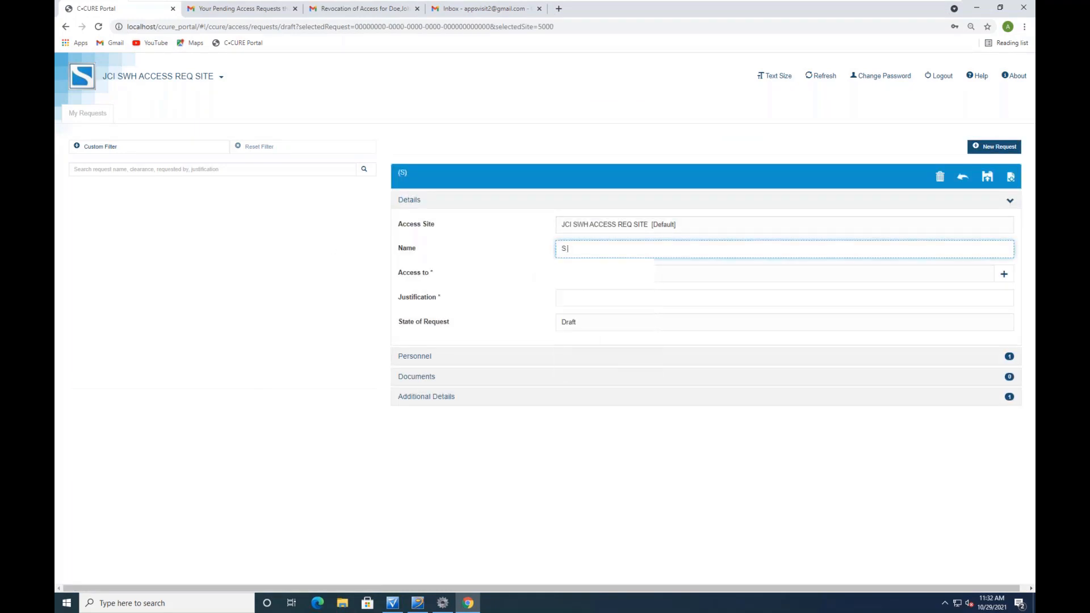
pyautogui.write(' Reed Rear dr')
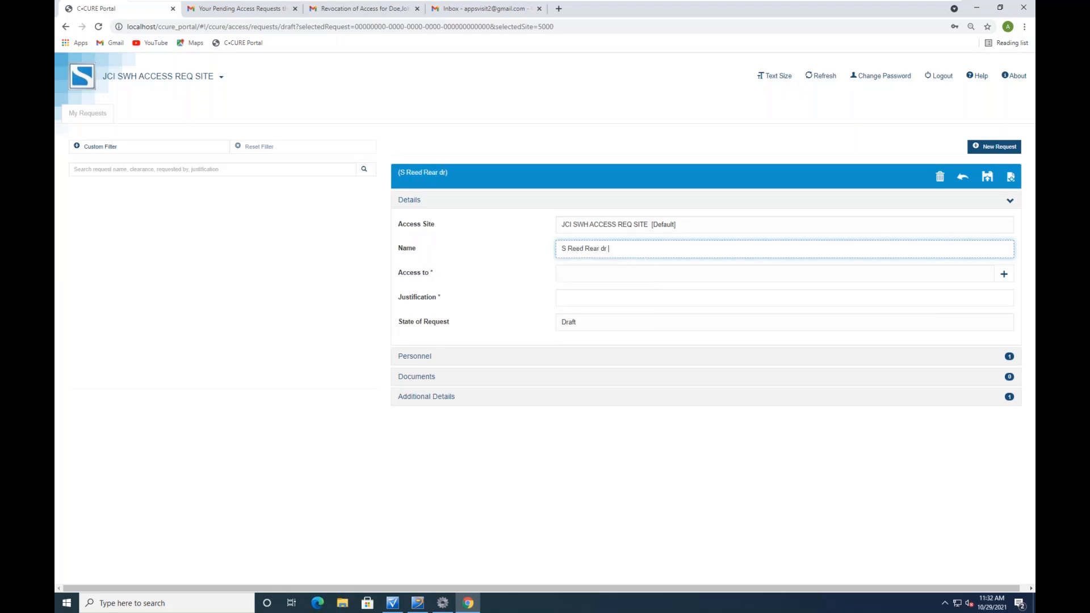
pyautogui.write(' Reques')
pyautogui.press('BackSpace')
pyautogui.click(654, 273)
# Choose JCI WESTFORD REAR CLR as the clearance the request grants access to
pyautogui.click(1003, 274)
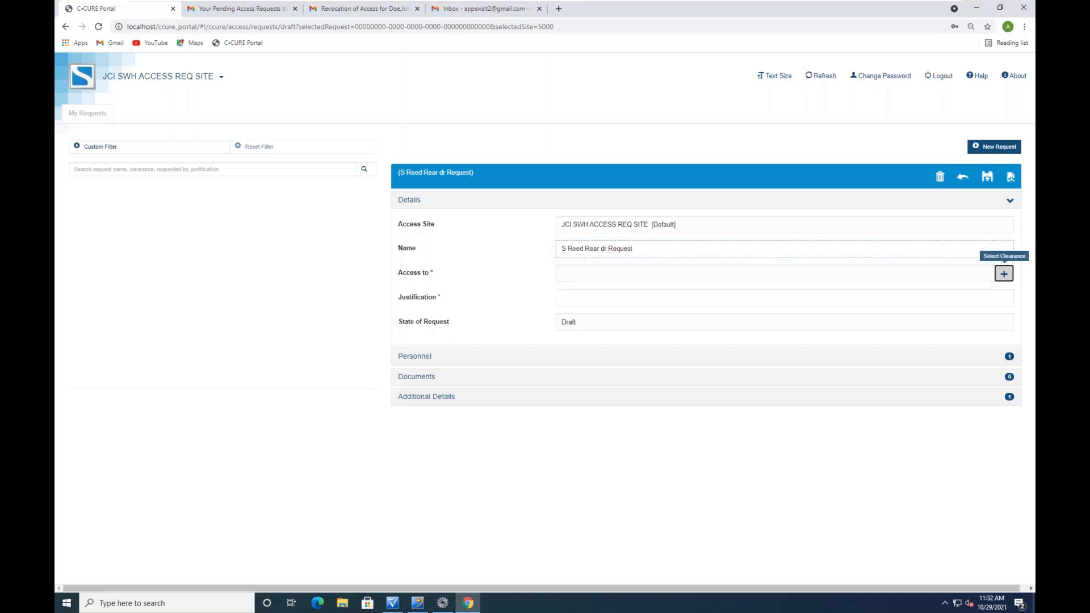
pyautogui.click(917, 119)
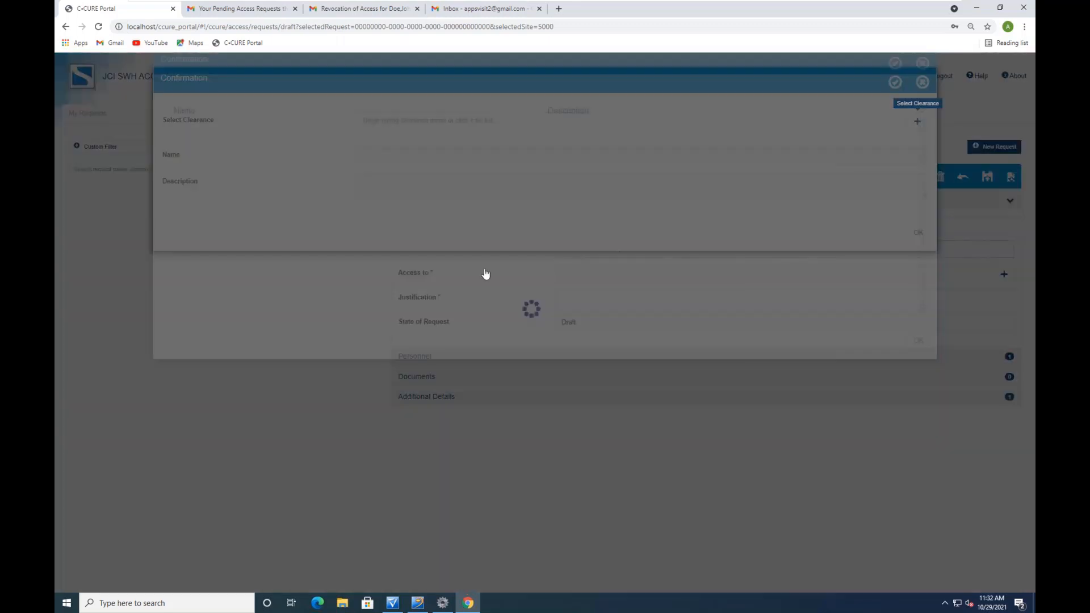
pyautogui.click(276, 235)
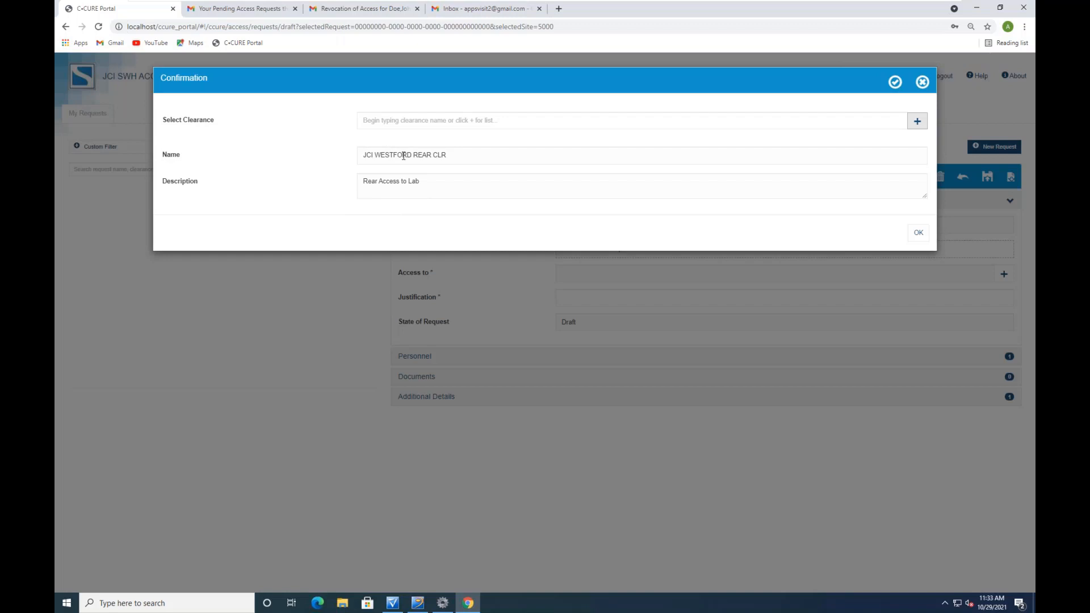
pyautogui.moveTo(450, 155); pyautogui.dragTo(341, 157)
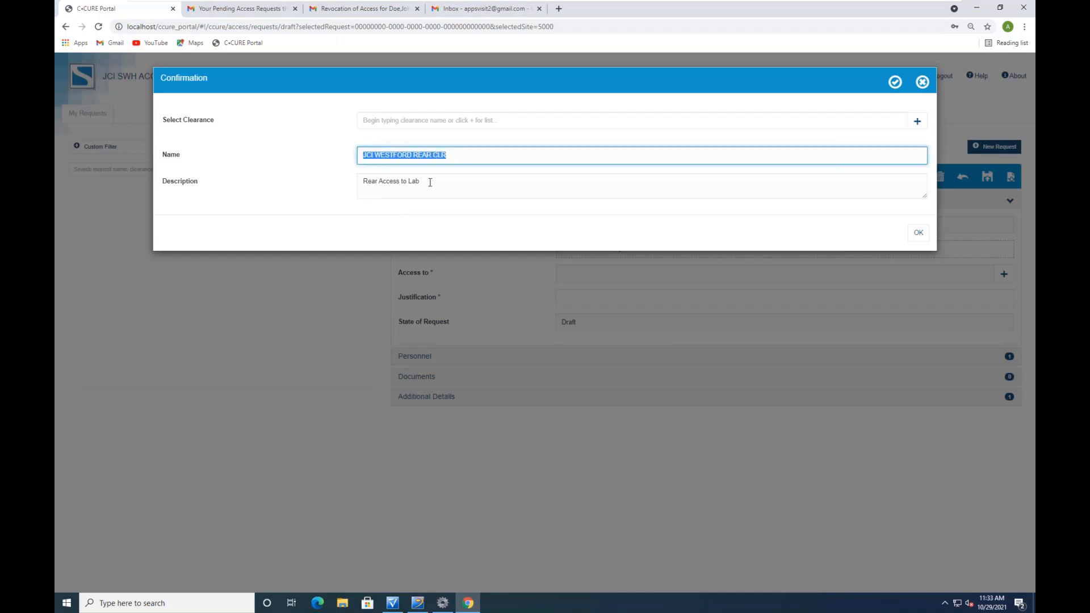
pyautogui.moveTo(432, 184); pyautogui.dragTo(344, 183)
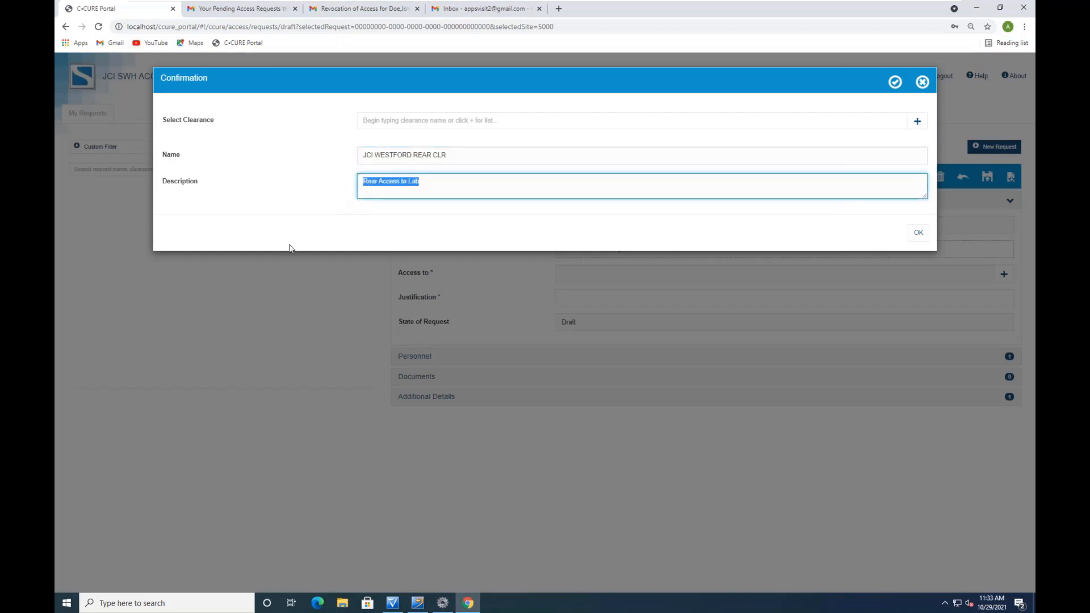
pyautogui.click(393, 605)
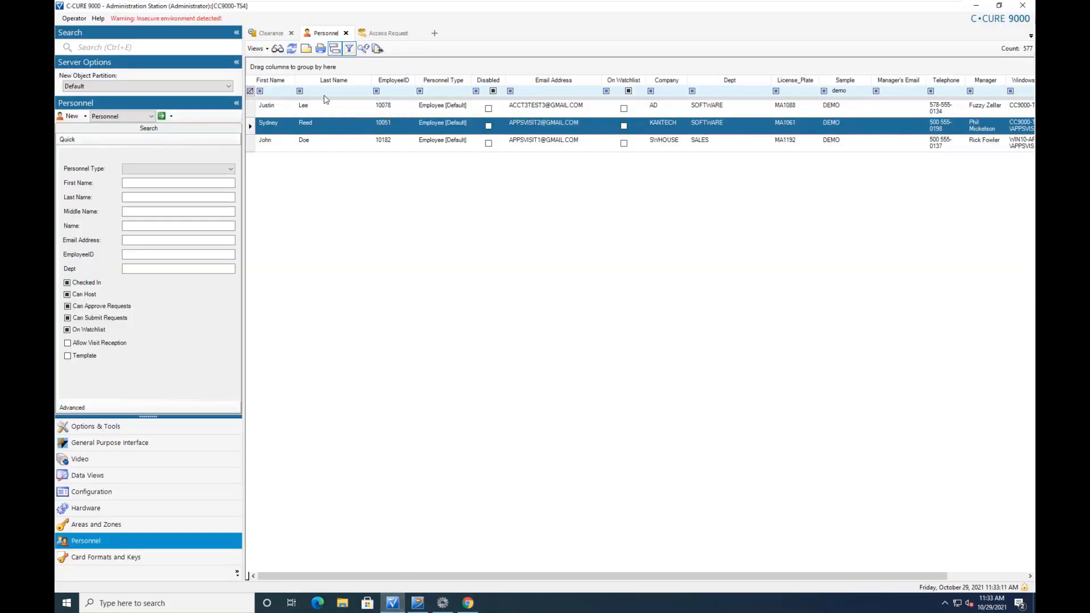
# Review JCI WESTFORD REAR CLR's approval settings: Any Selected Approvers with a 14-day limit
pyautogui.click(272, 33)
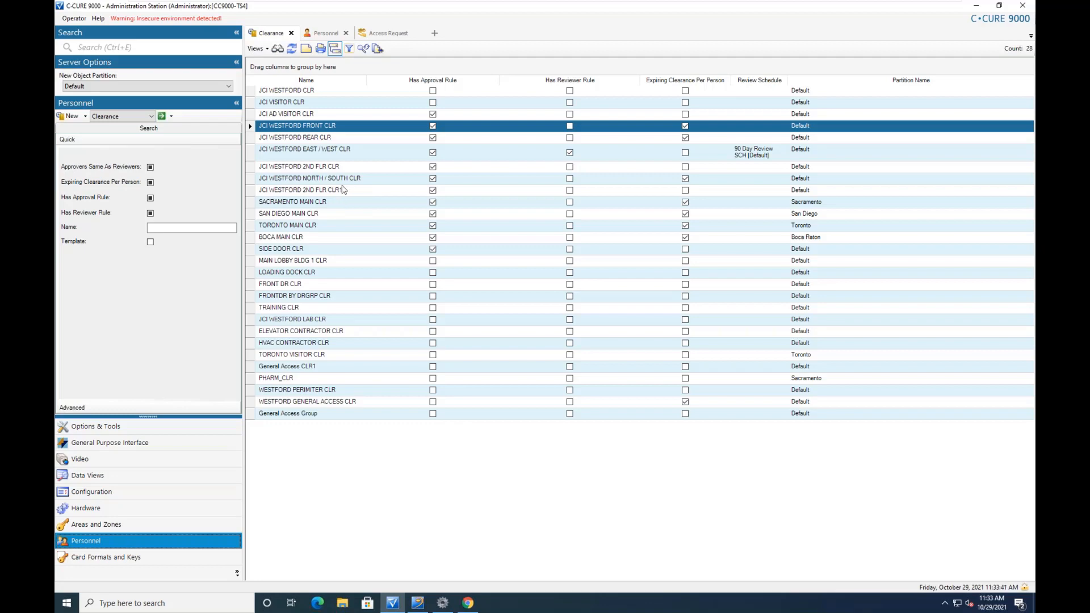
pyautogui.click(352, 140)
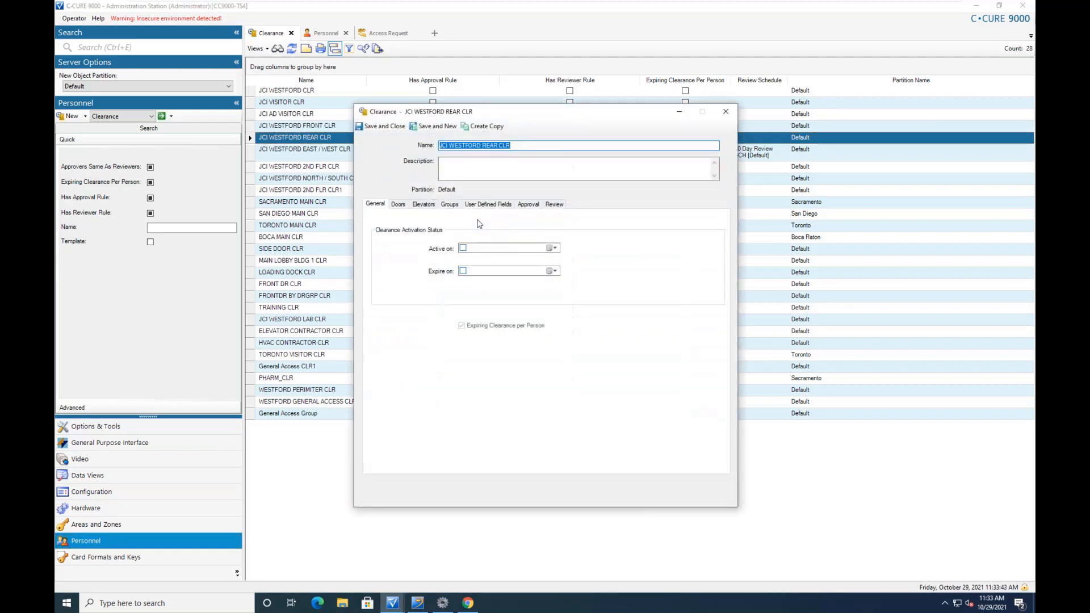
pyautogui.click(526, 207)
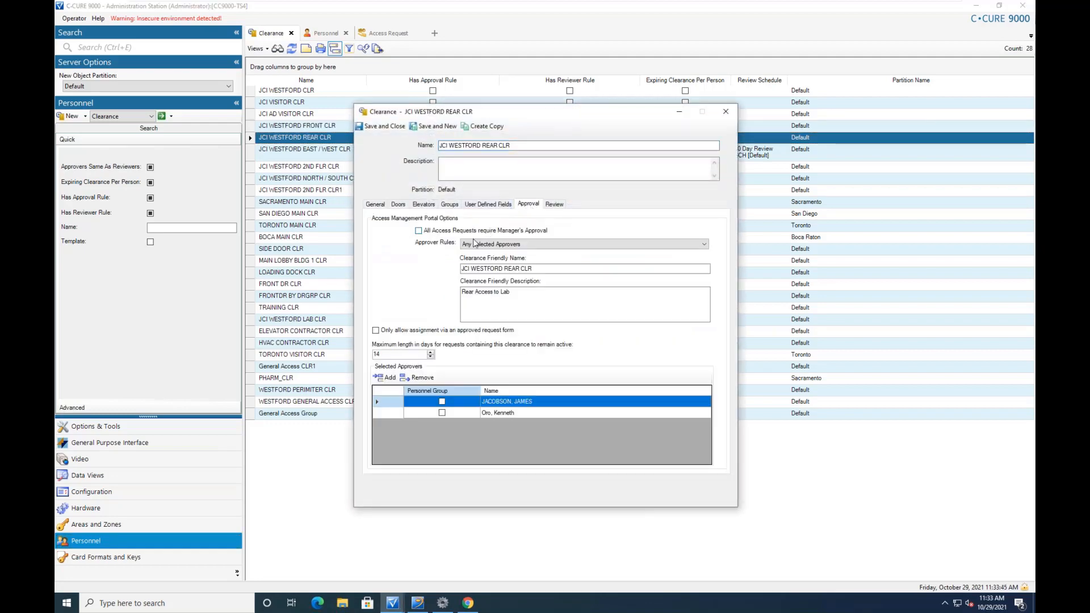
pyautogui.moveTo(568, 268); pyautogui.dragTo(447, 265)
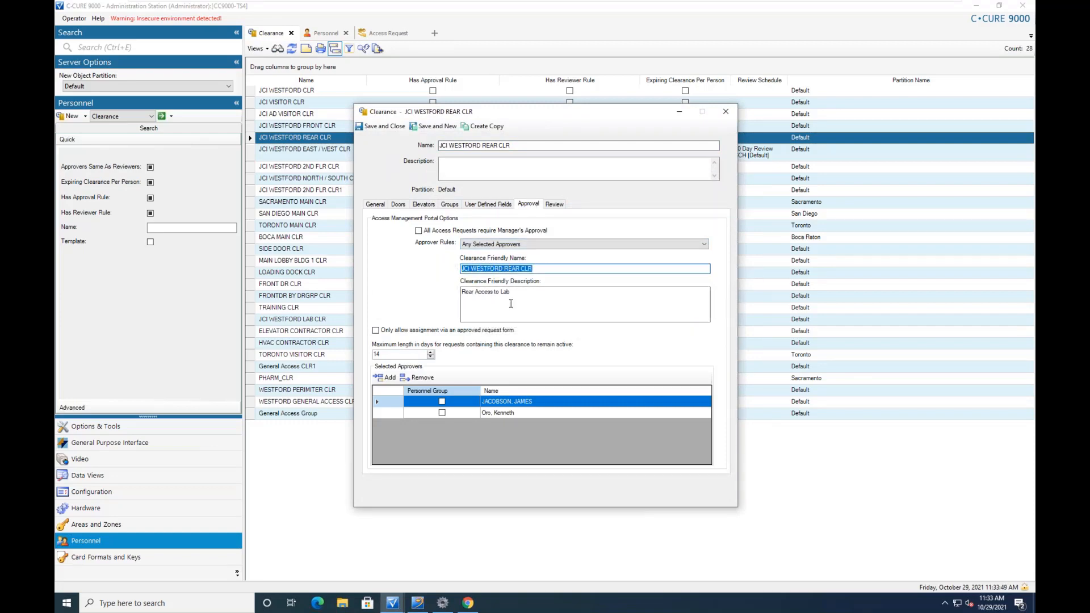
pyautogui.moveTo(511, 291); pyautogui.dragTo(459, 293)
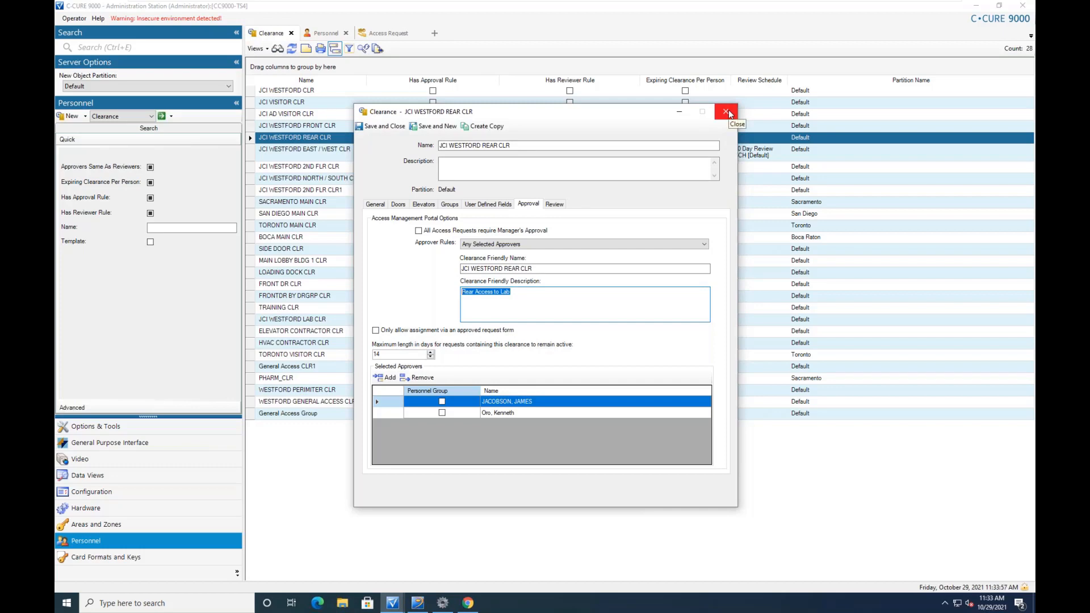
pyautogui.moveTo(545, 269); pyautogui.dragTo(457, 278)
pyautogui.moveTo(528, 293); pyautogui.dragTo(414, 294)
pyautogui.click(724, 112)
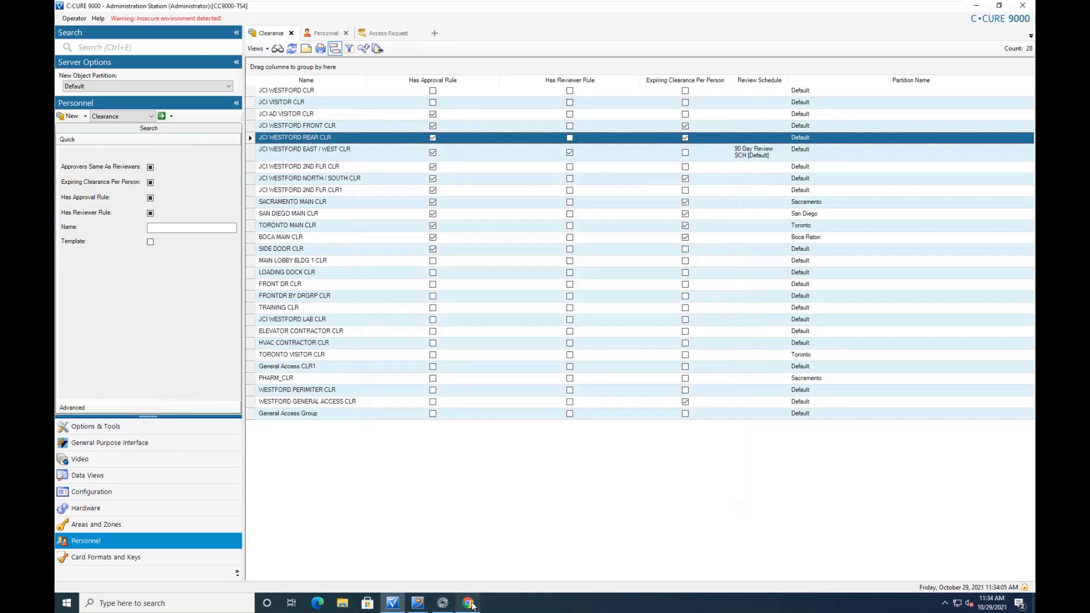
pyautogui.click(470, 596)
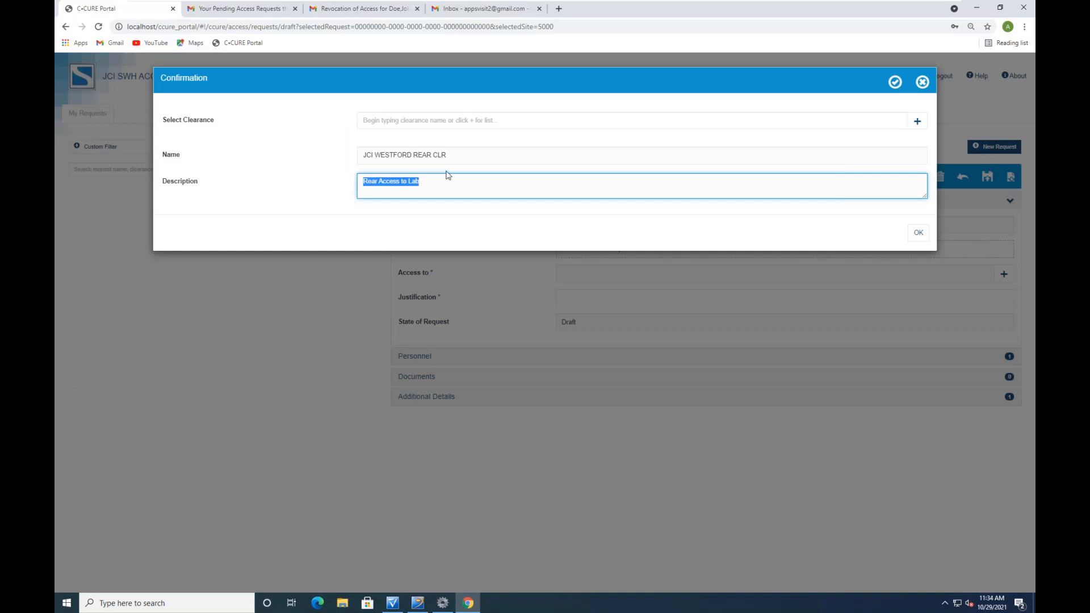
# Confirm the JCI WESTFORD REAR CLR clearance and set the request's end date to 11/3/21
pyautogui.moveTo(456, 153); pyautogui.dragTo(350, 163)
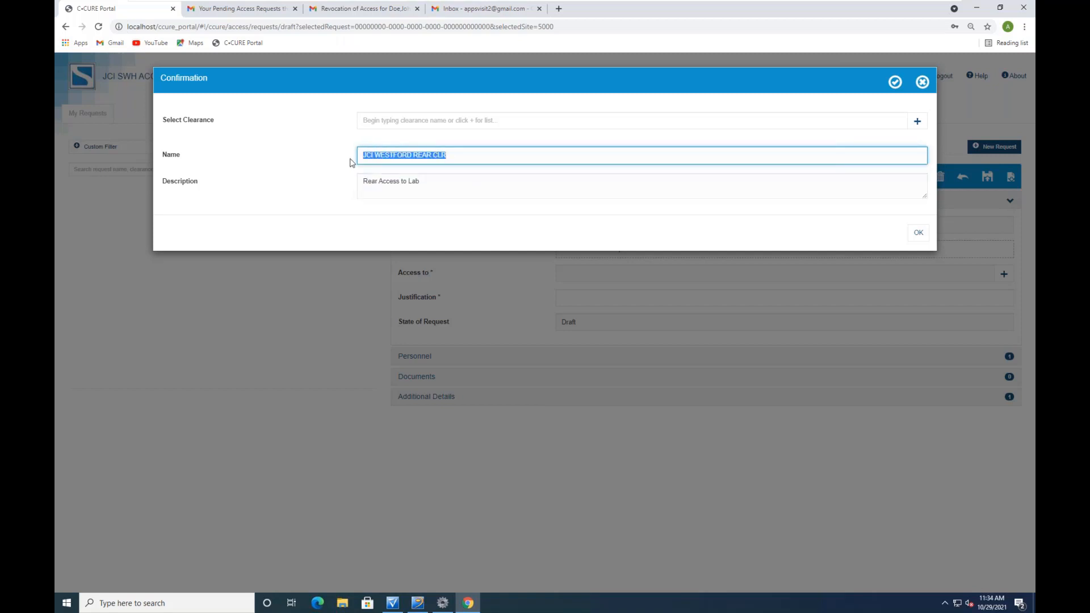
pyautogui.moveTo(417, 184); pyautogui.dragTo(356, 189)
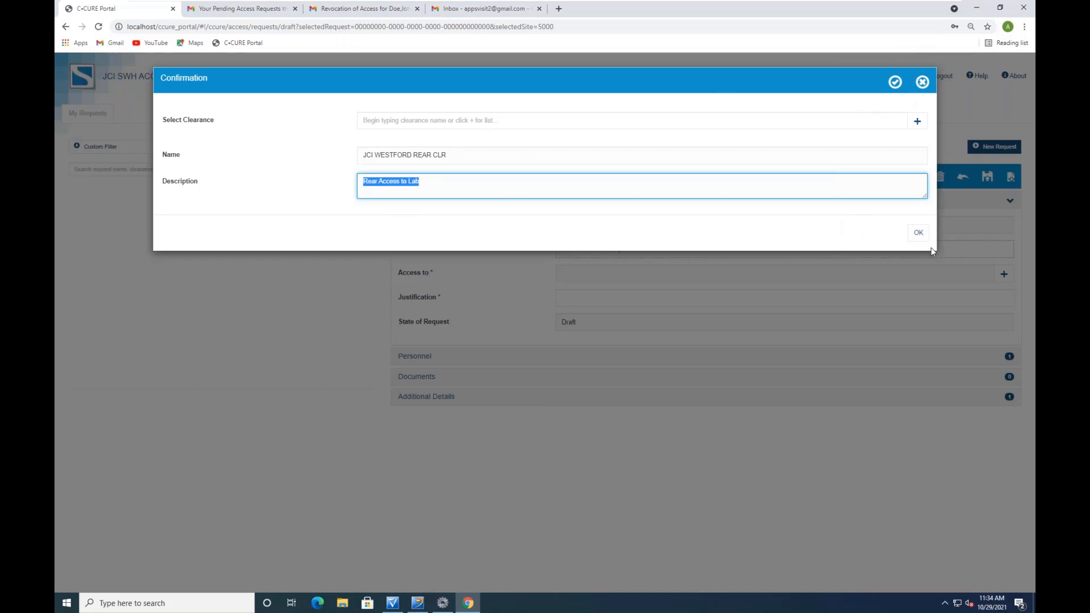
pyautogui.click(923, 238)
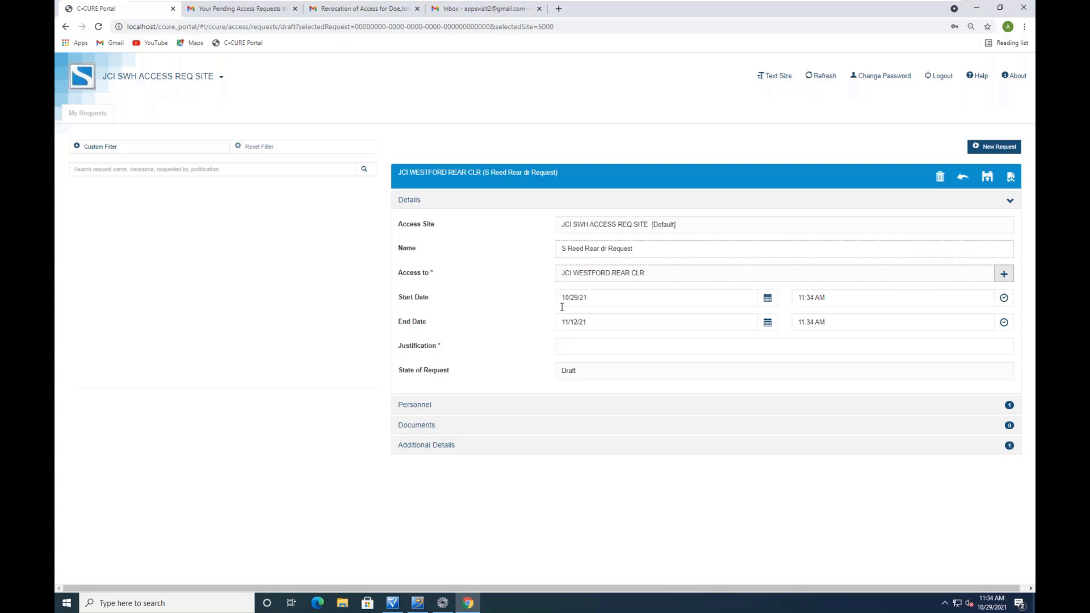
pyautogui.click(768, 324)
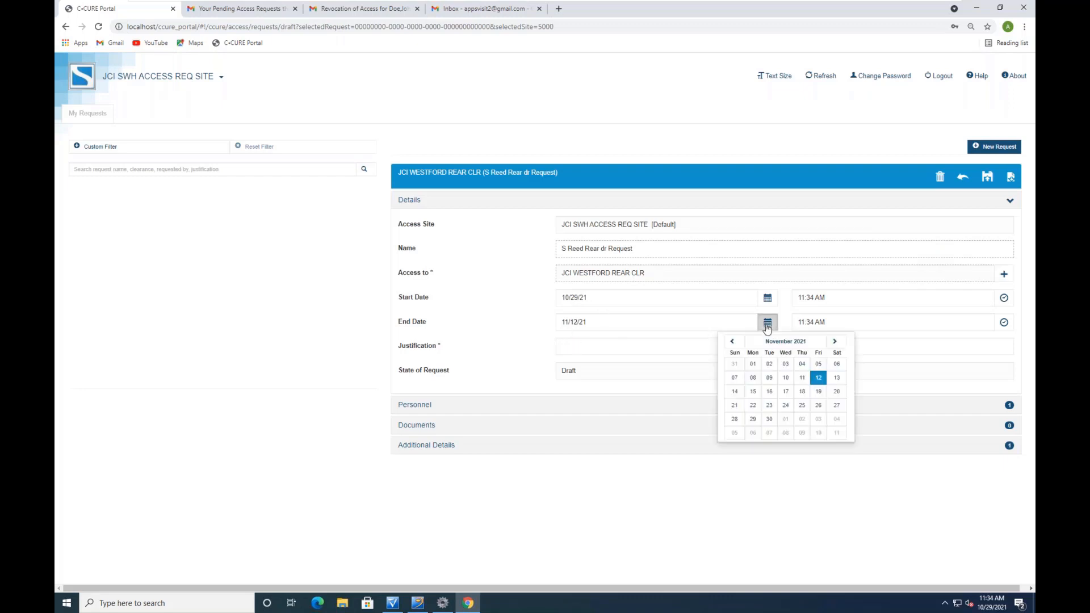
pyautogui.click(787, 364)
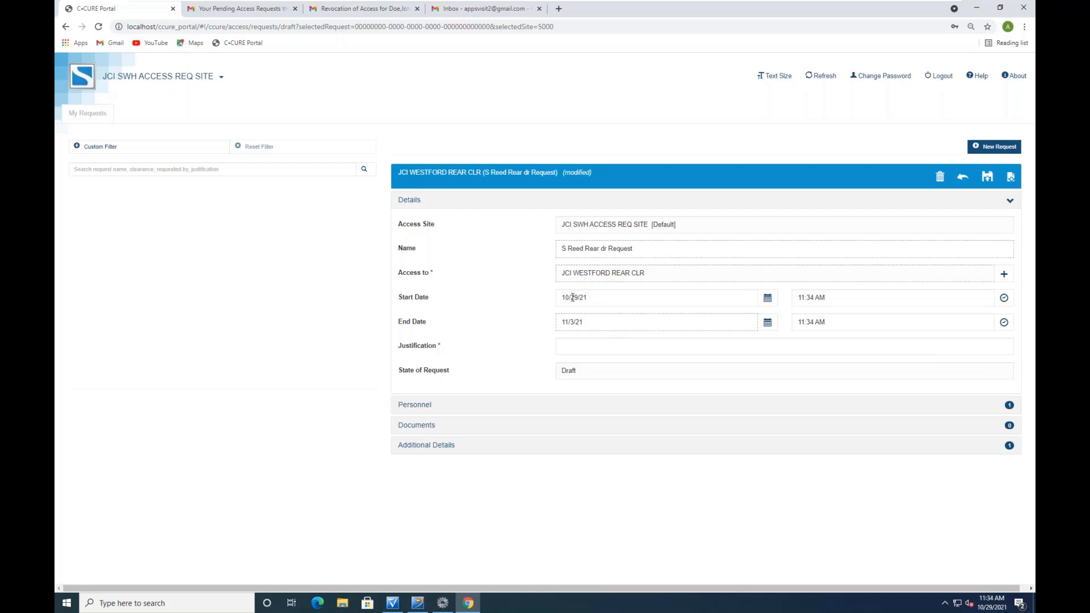
# Set the justification to Contractor and expand the Personnel section
pyautogui.click(616, 345)
pyautogui.click(581, 374)
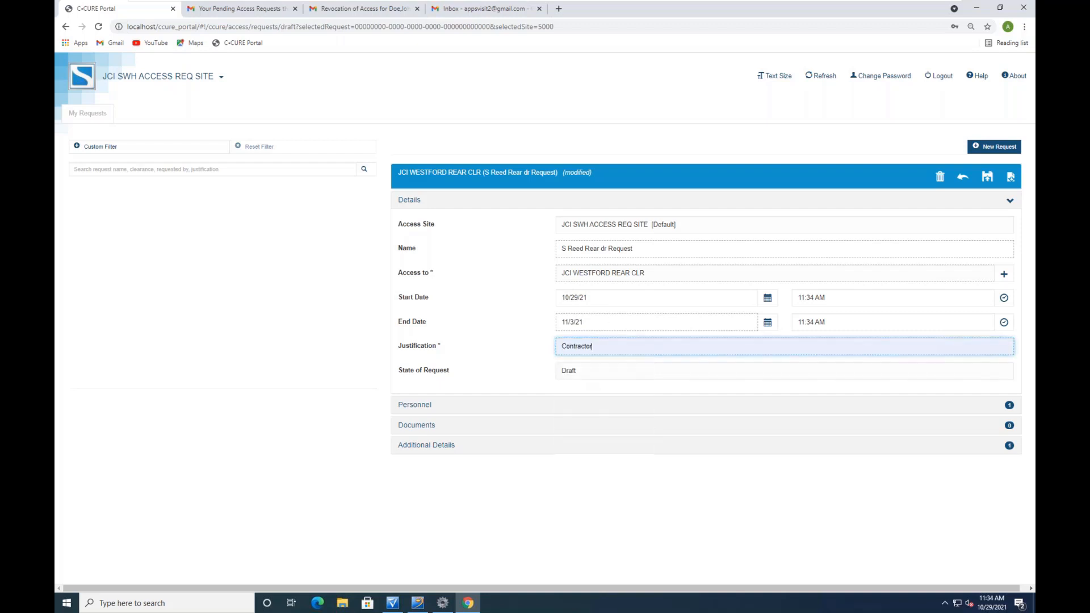
pyautogui.click(420, 405)
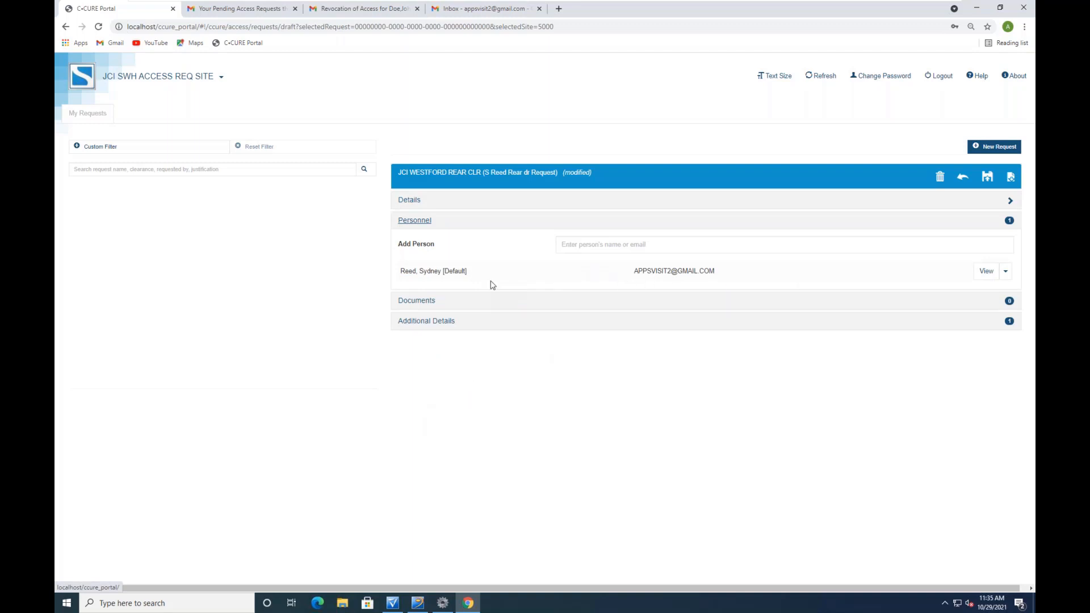
# Attach SOP Site Security.pdf under the request's Documents section
pyautogui.click(413, 302)
pyautogui.click(569, 265)
pyautogui.moveTo(686, 148); pyautogui.dragTo(694, 227)
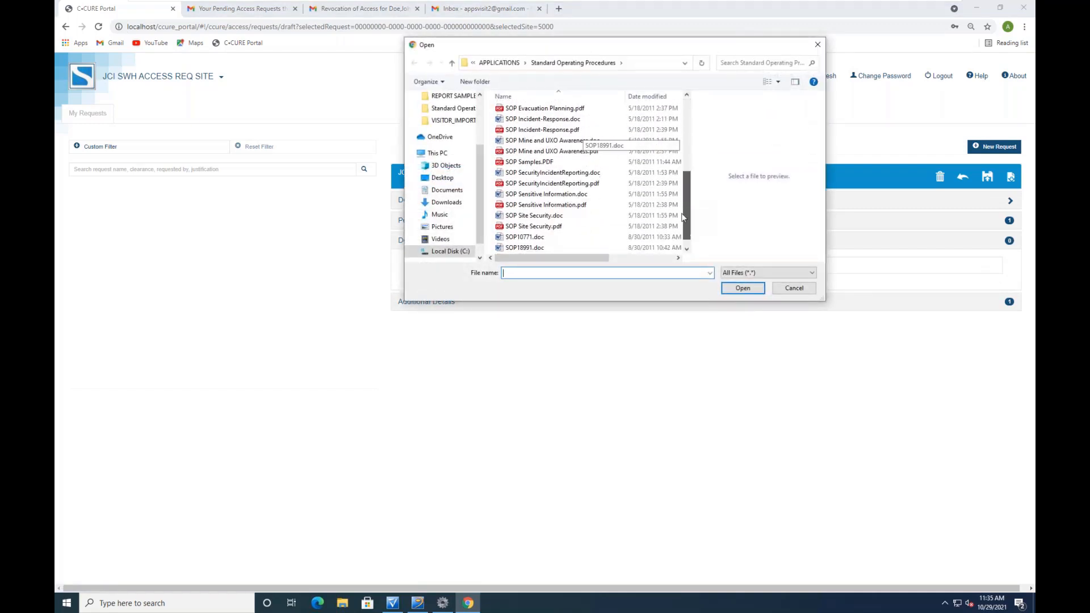
pyautogui.click(539, 225)
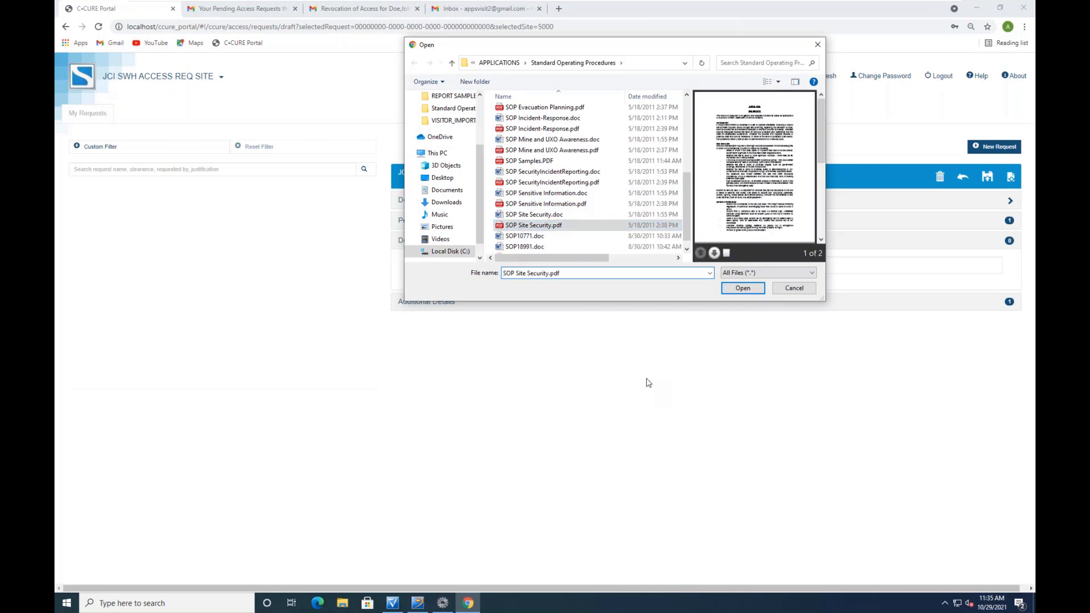
pyautogui.click(743, 288)
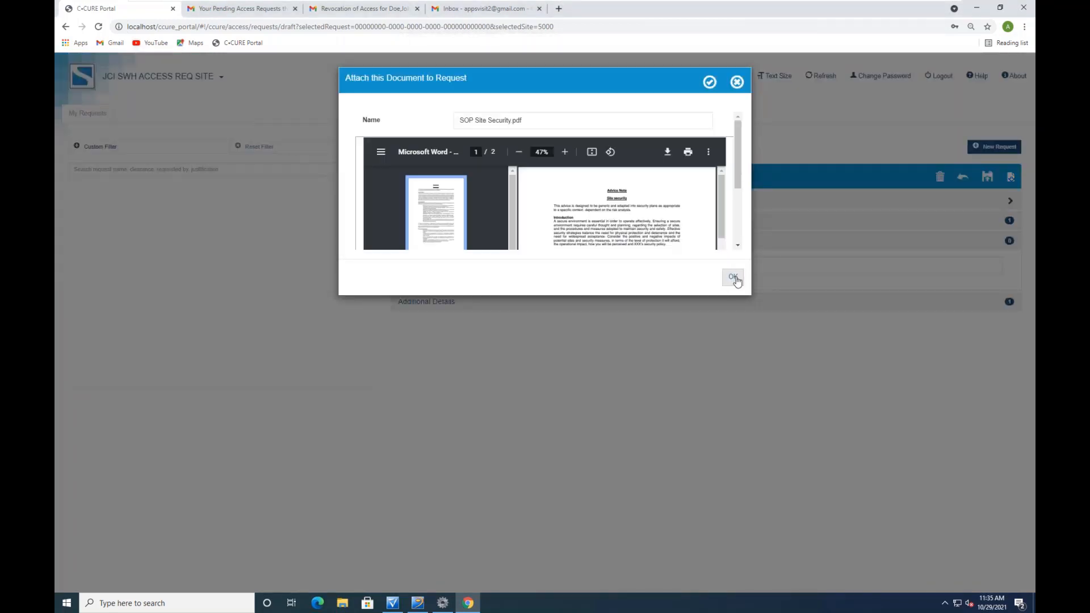
pyautogui.click(734, 278)
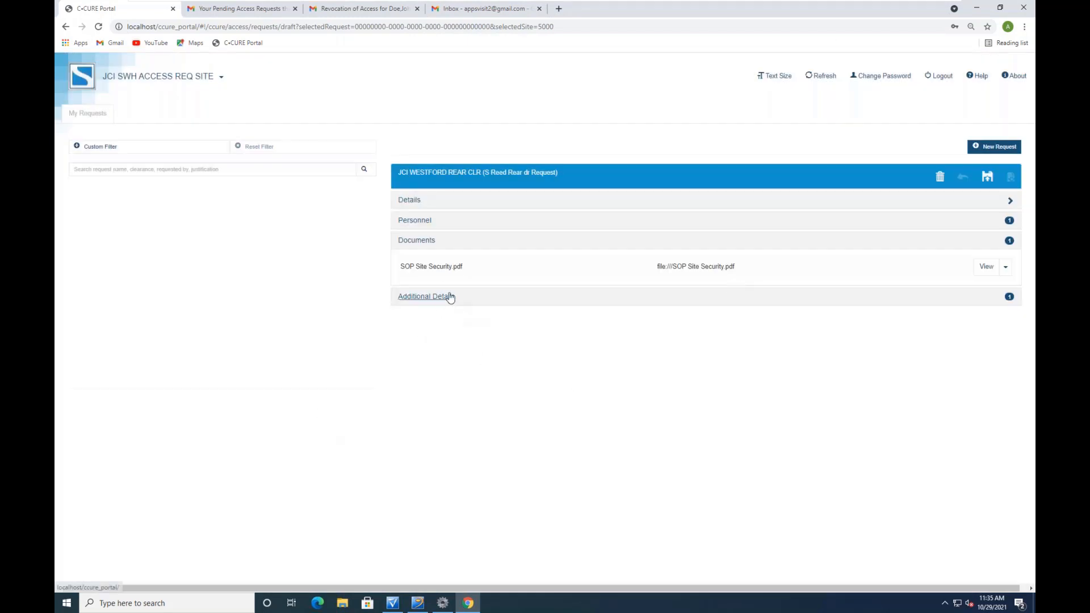
# Submit the request so it shows Pending, then log out of the portal
pyautogui.click(410, 202)
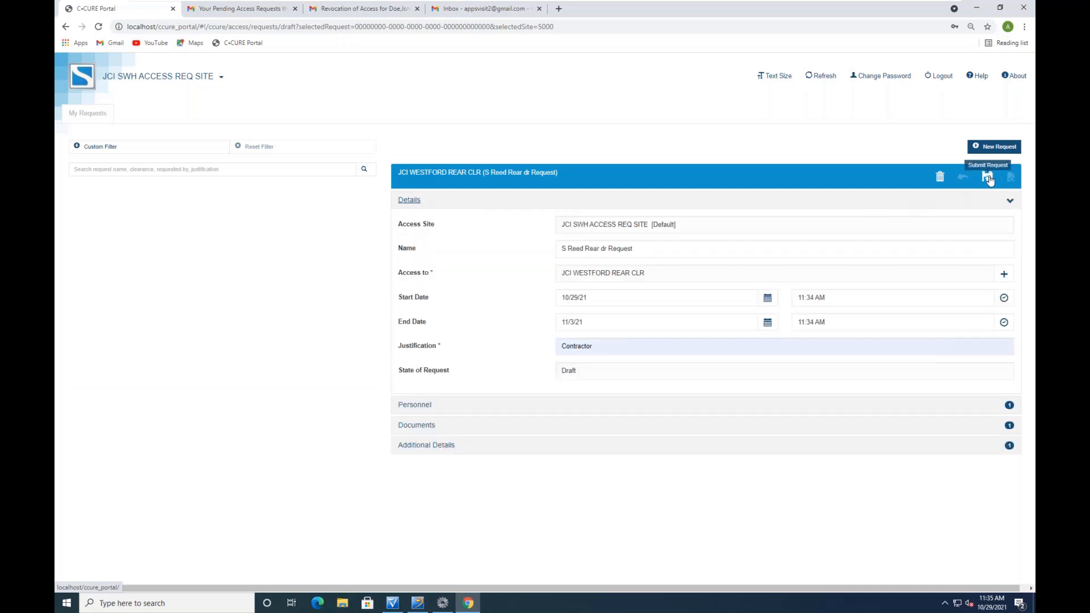
pyautogui.click(988, 178)
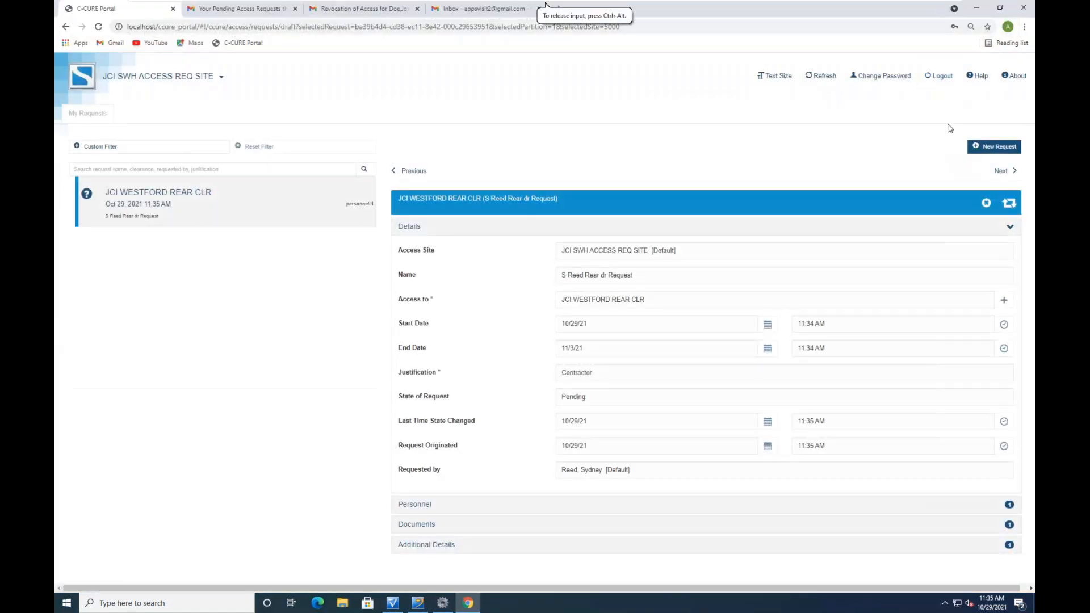
pyautogui.click(936, 79)
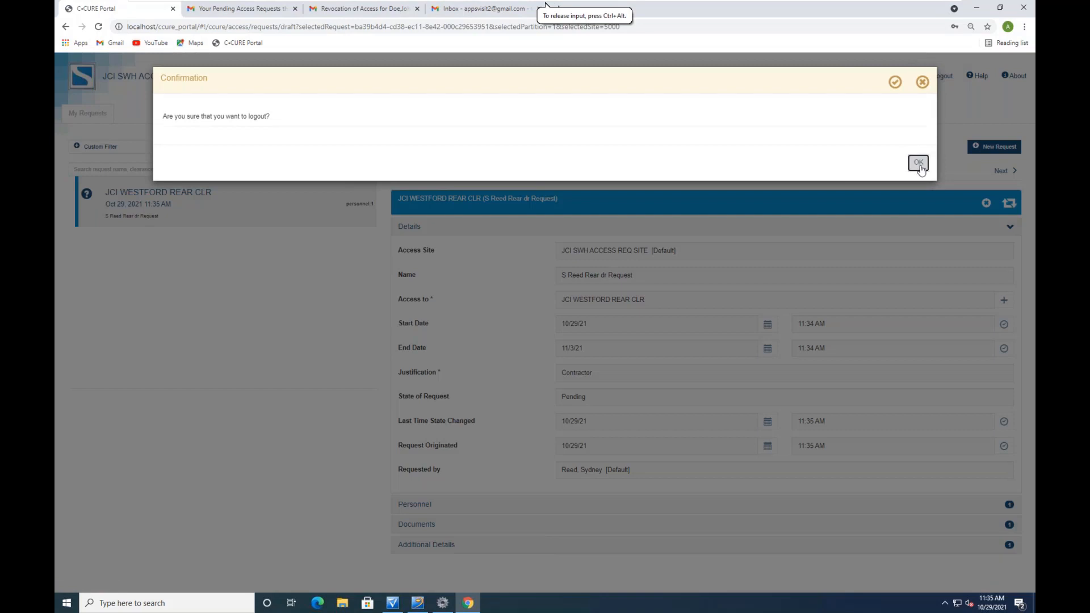
pyautogui.click(917, 162)
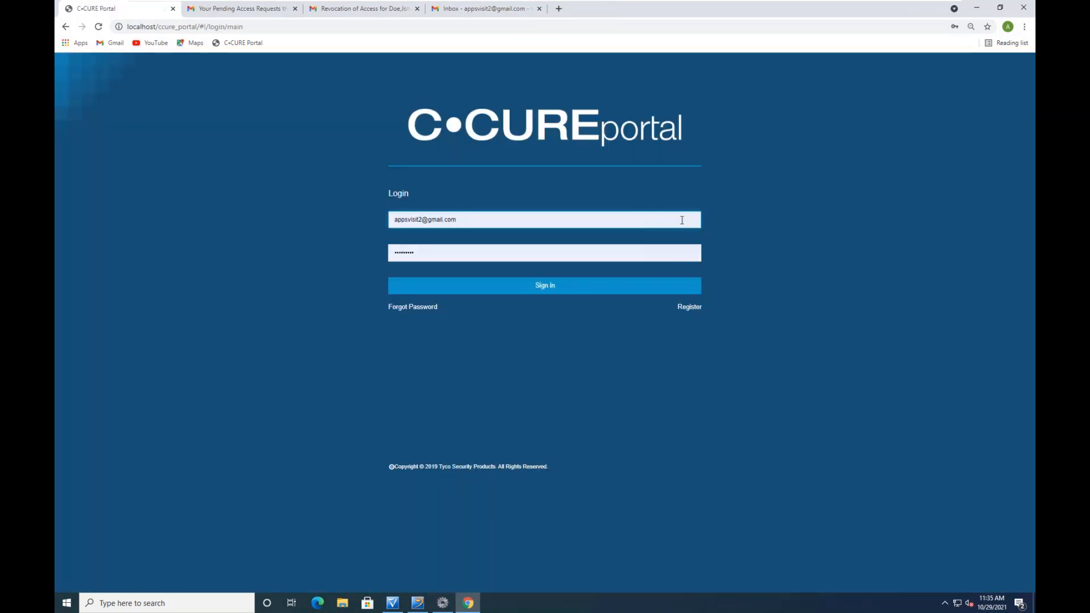
# Sign in with the saved approver login and open the Access Approver application
pyautogui.click(628, 219)
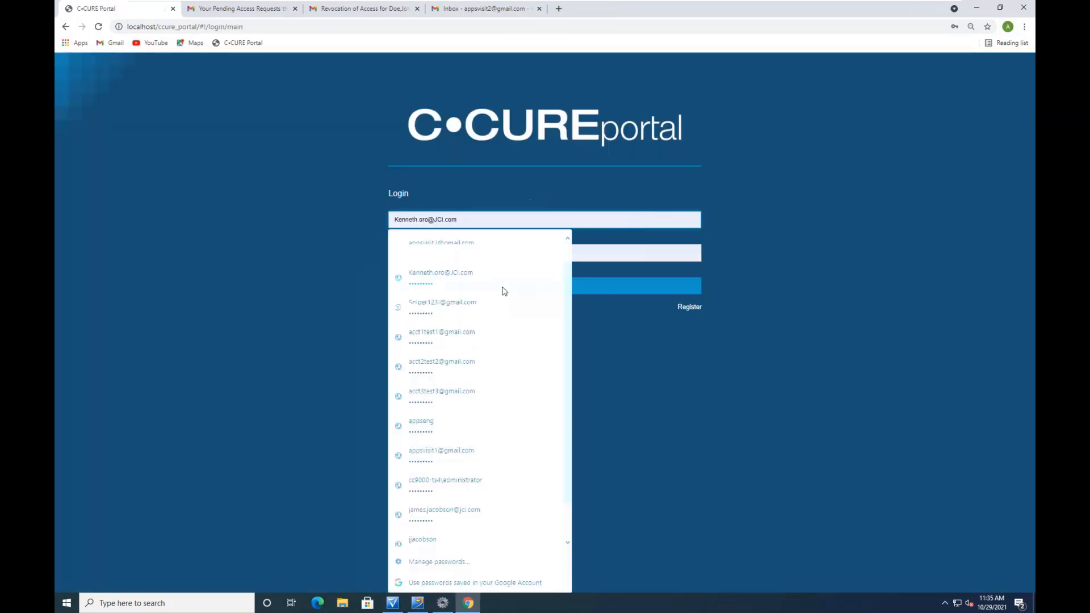
pyautogui.click(443, 515)
pyautogui.click(539, 286)
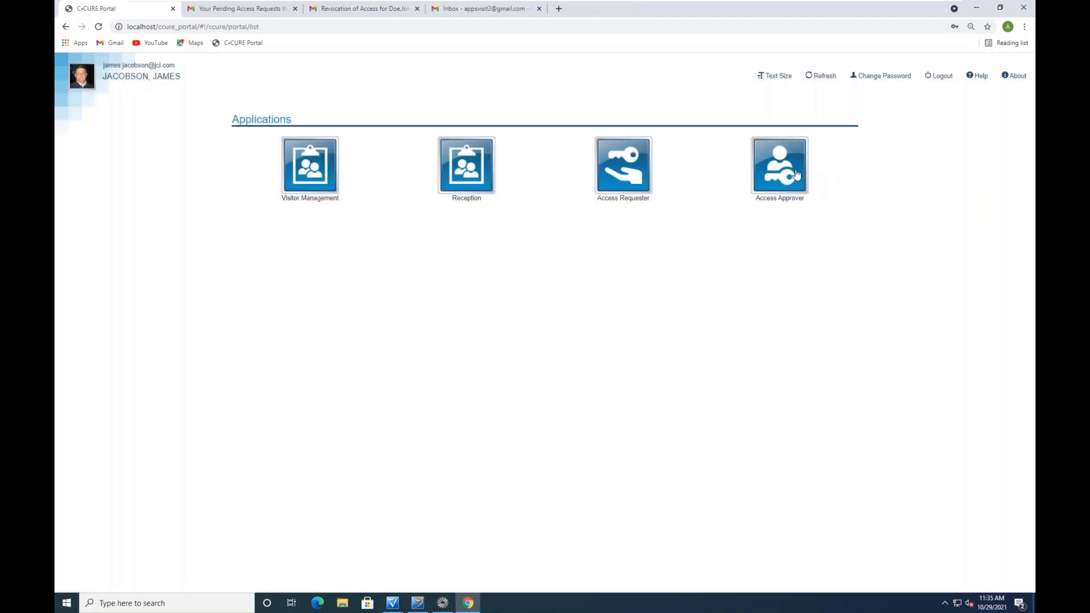
pyautogui.click(796, 174)
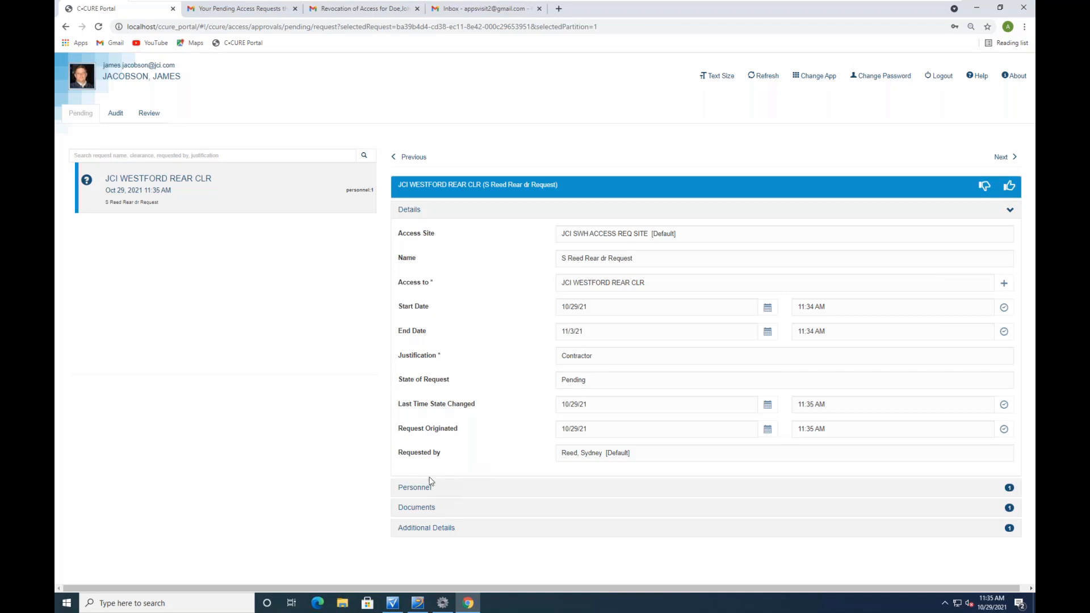
# Read through the attached SOP Site Security.pdf, then close the viewer
pyautogui.click(414, 508)
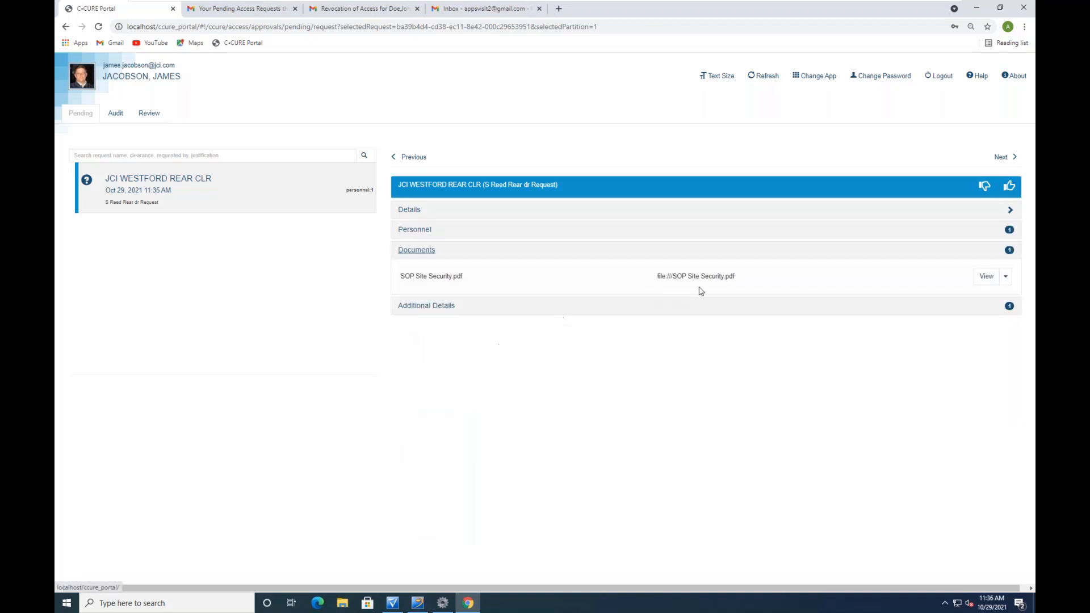
pyautogui.click(986, 276)
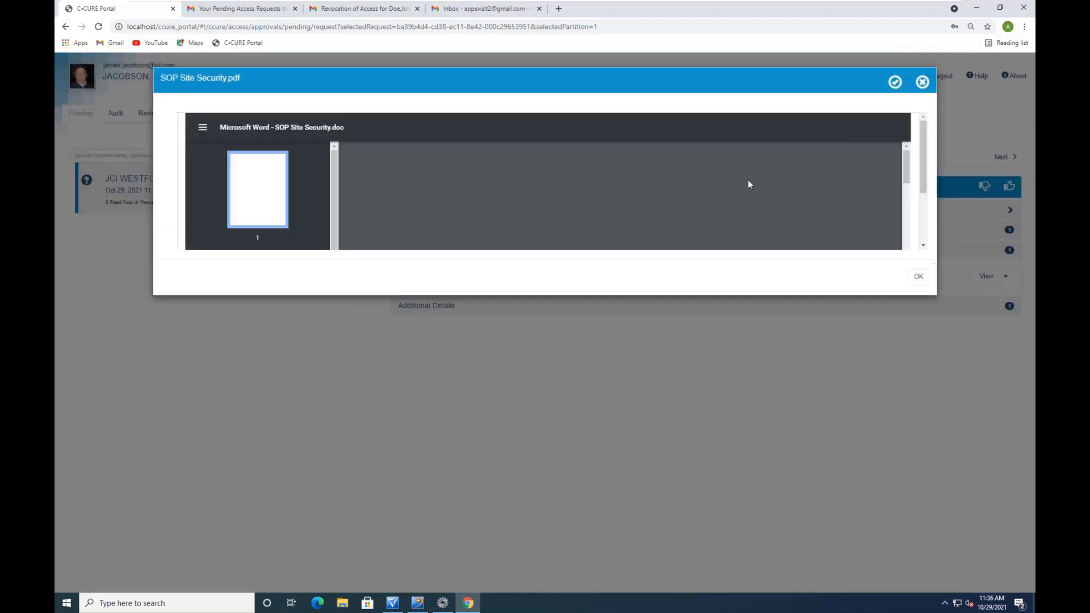
pyautogui.scroll(-5, 705, 209)
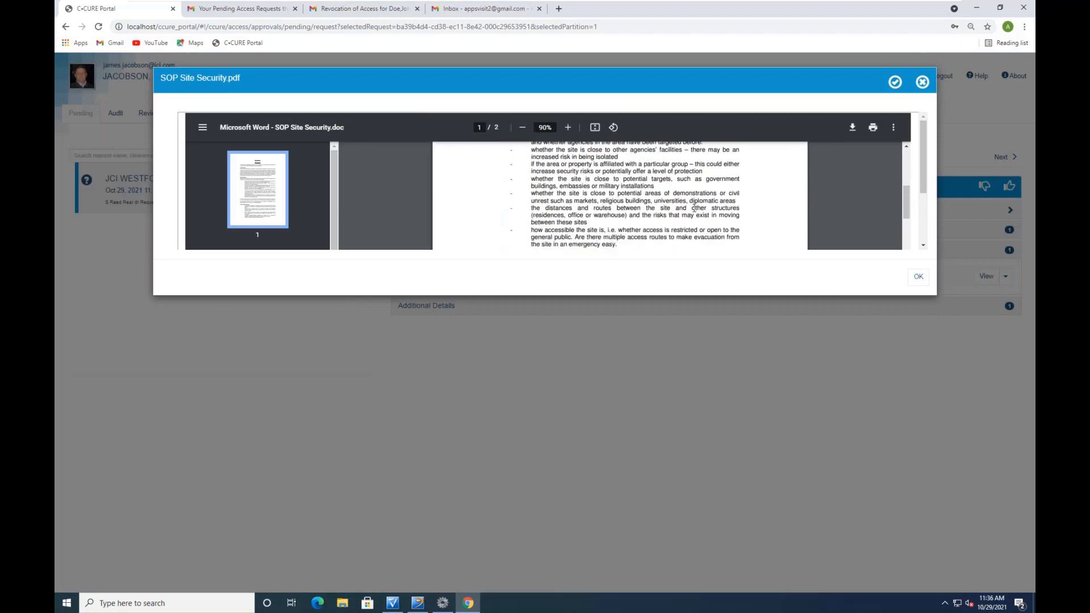
pyautogui.scroll(-10, 694, 208)
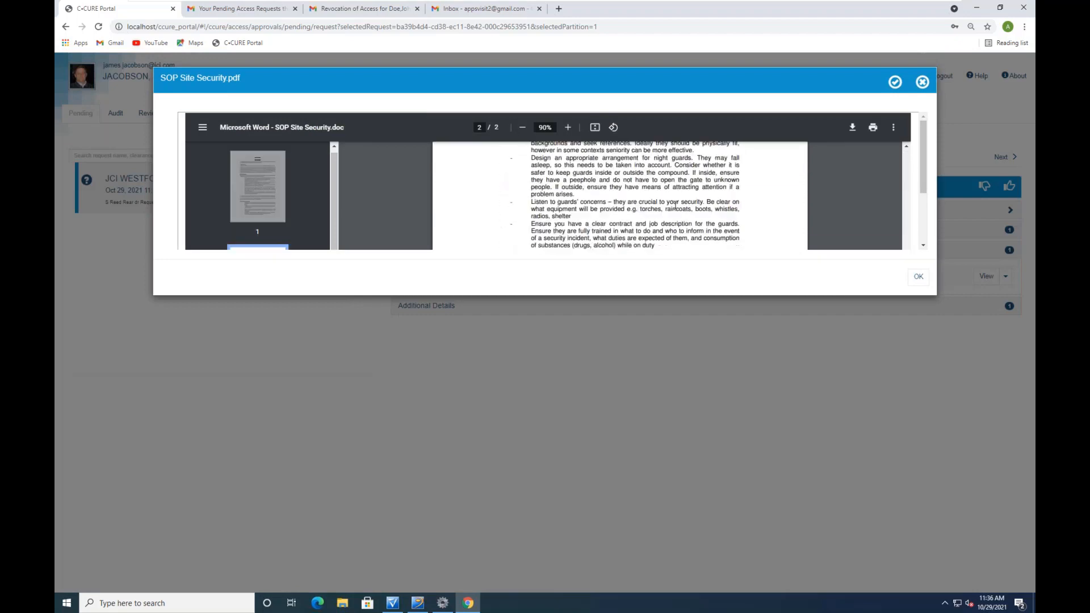
pyautogui.scroll(-3, 674, 209)
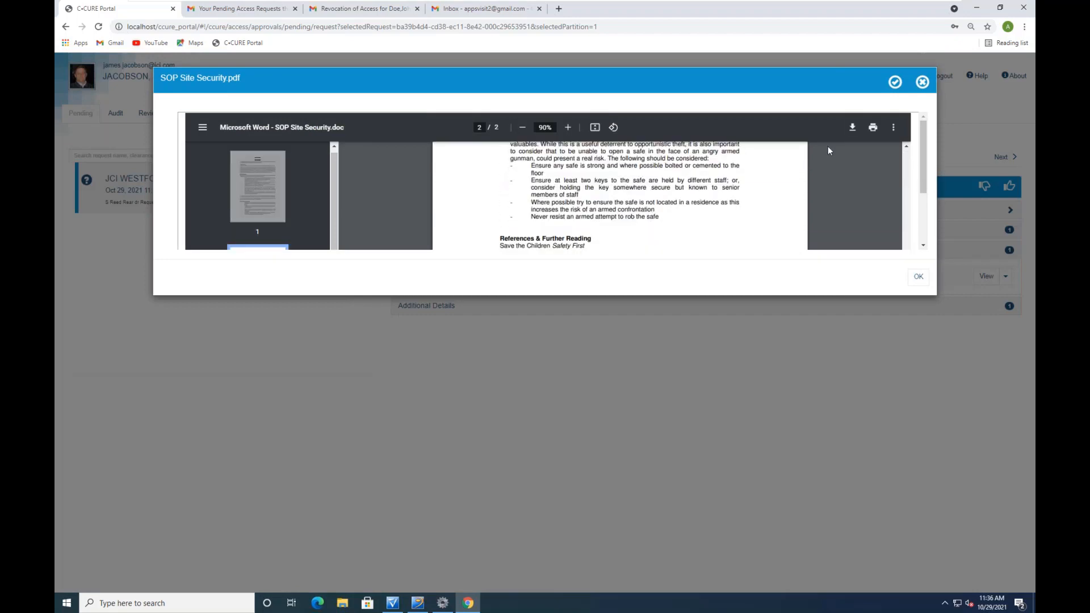
pyautogui.click(922, 83)
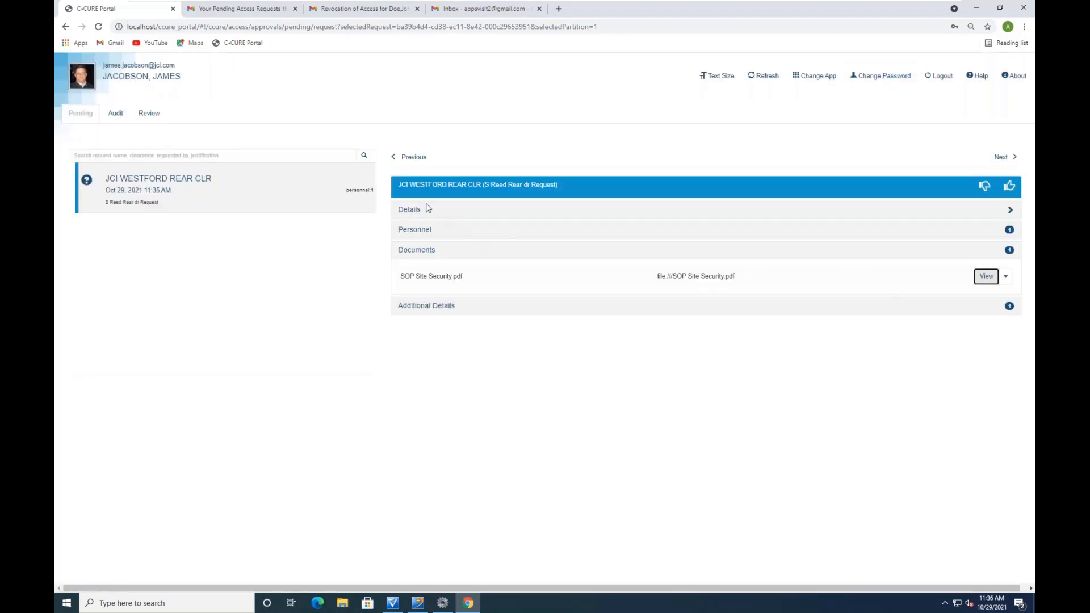
# Approve the JCI WESTFORD REAR CLR request with the comment 'All set'
pyautogui.click(410, 210)
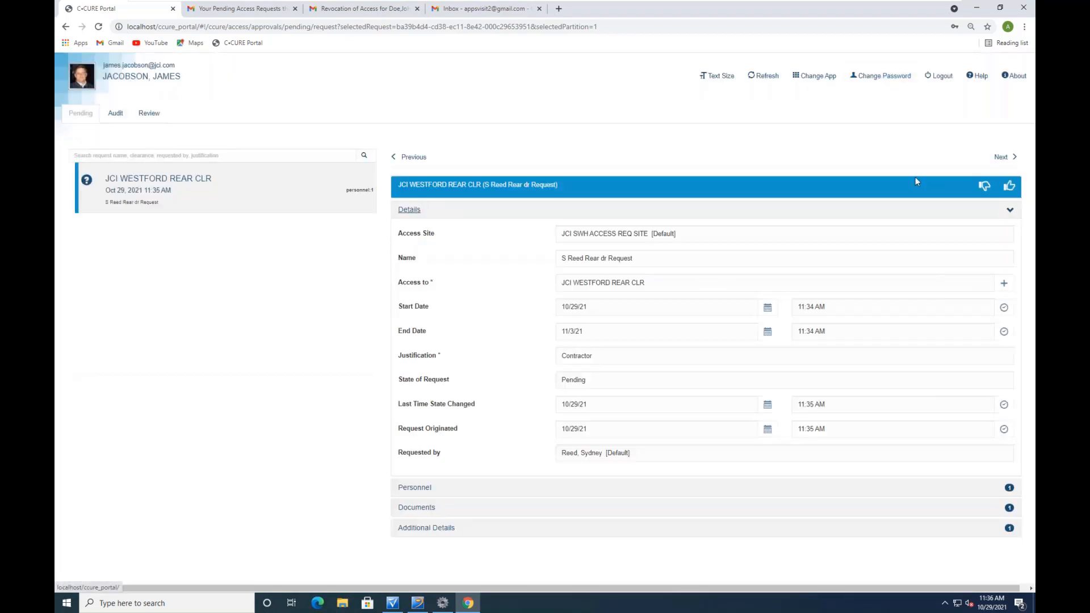
pyautogui.click(1010, 188)
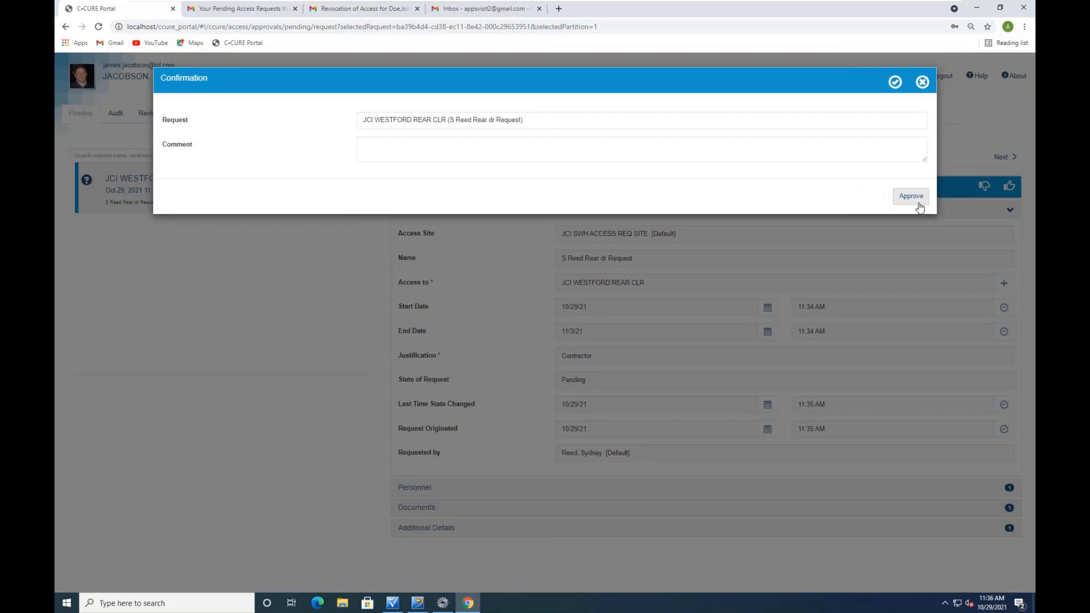
pyautogui.click(387, 142)
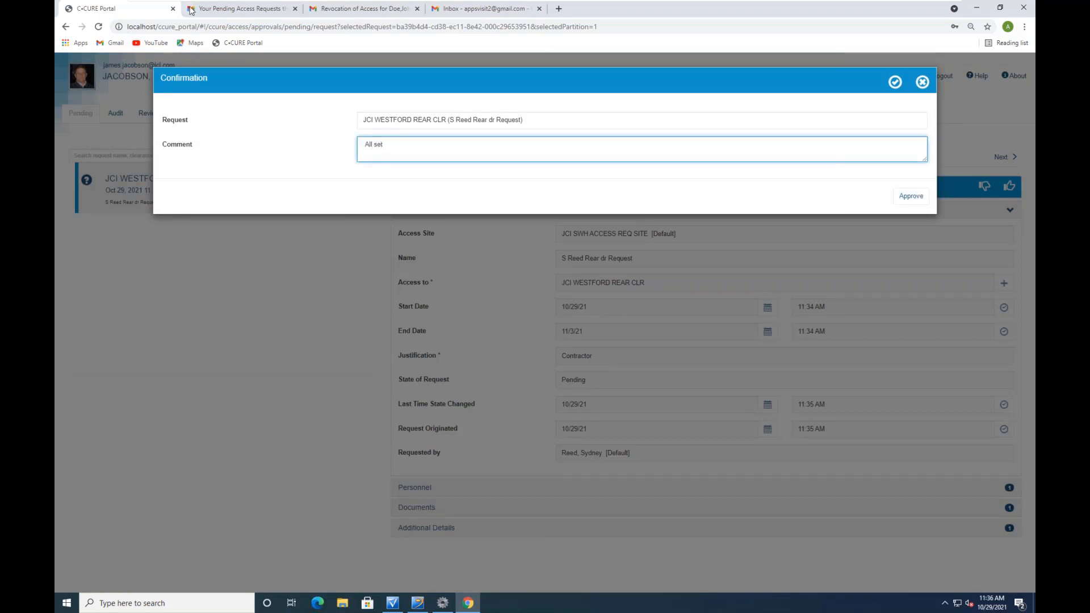
pyautogui.click(921, 196)
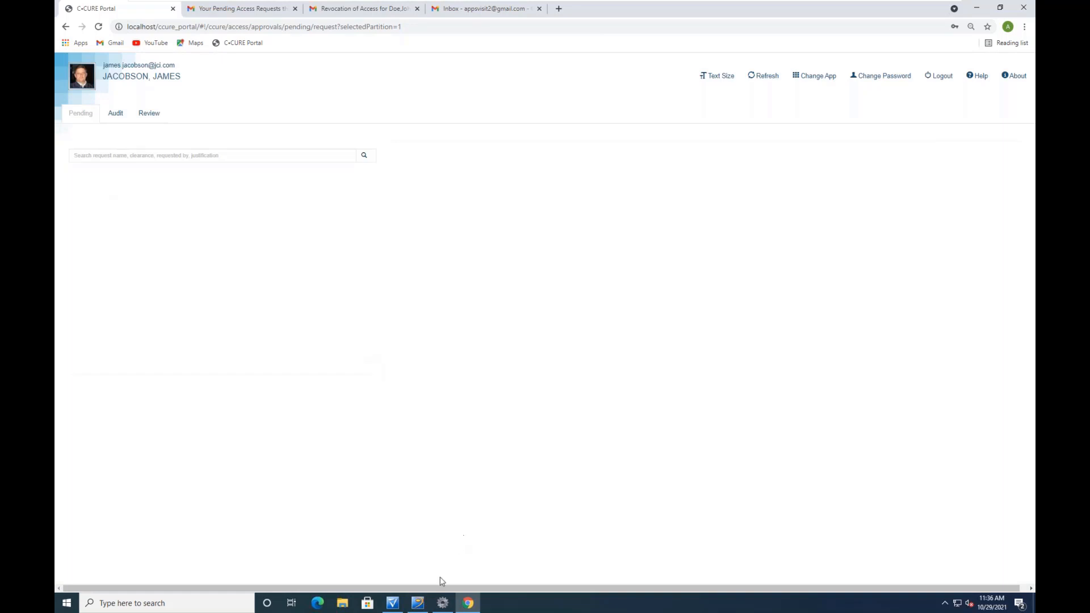
pyautogui.click(393, 603)
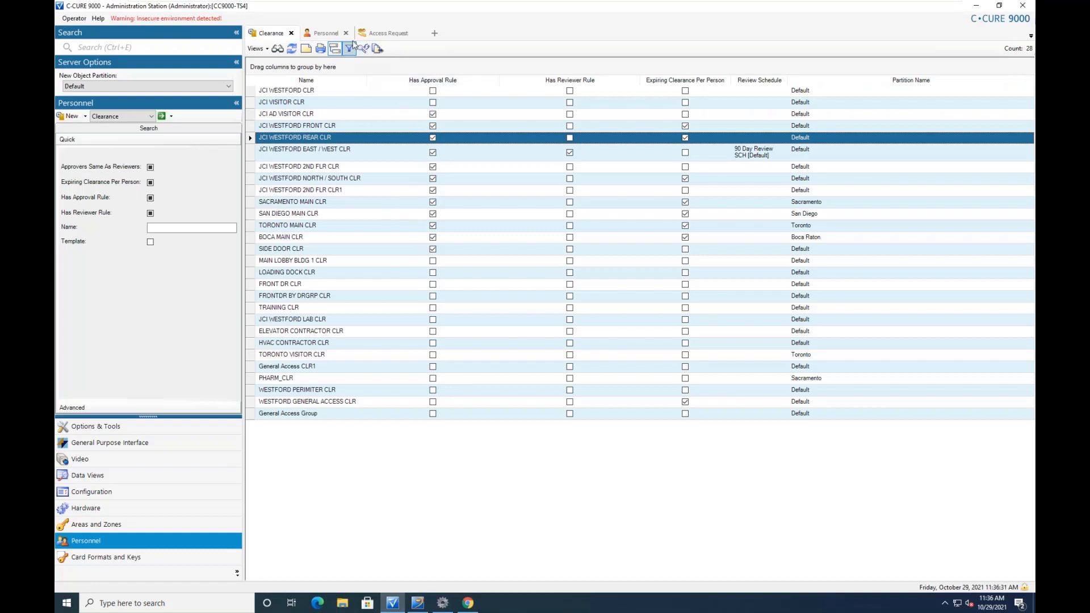
# Check the requester's personnel record shows JCI WESTFORD REAR CLR, then view the Monitoring Station activity log
pyautogui.click(326, 34)
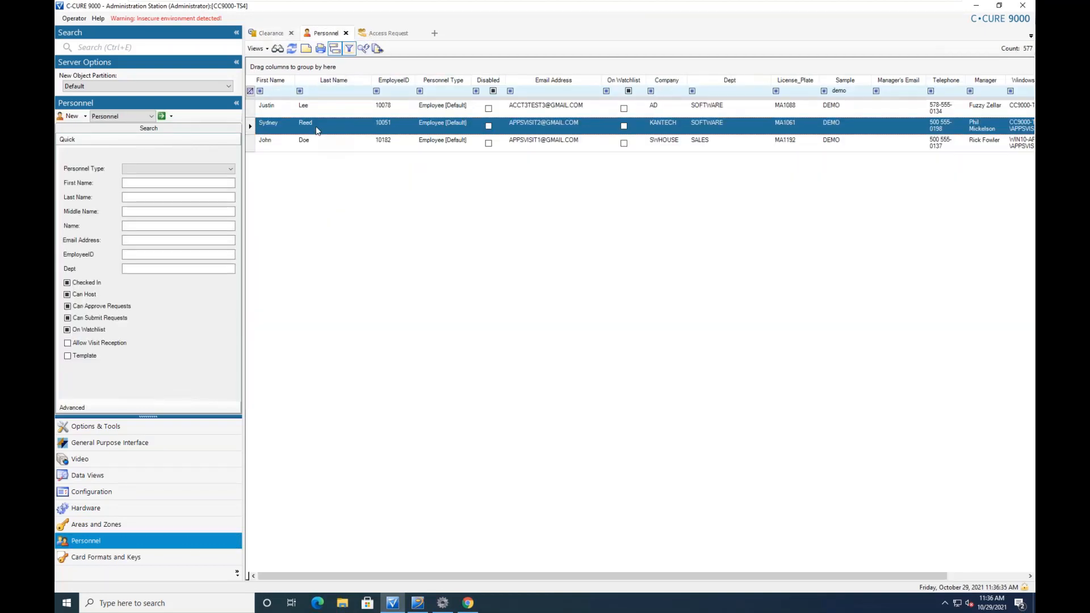
pyautogui.doubleClick(316, 130)
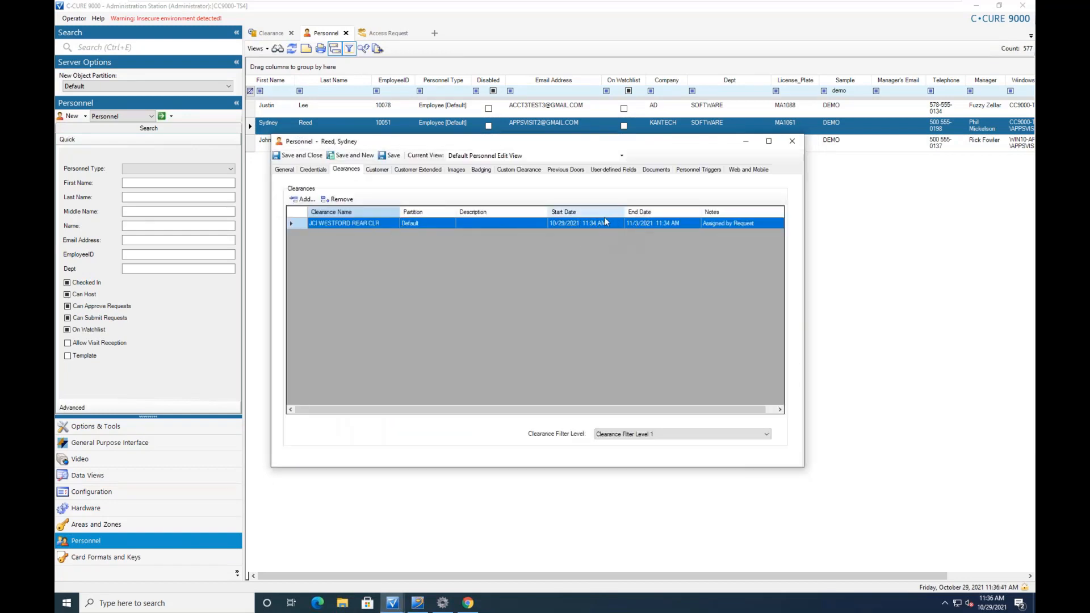
pyautogui.click(796, 143)
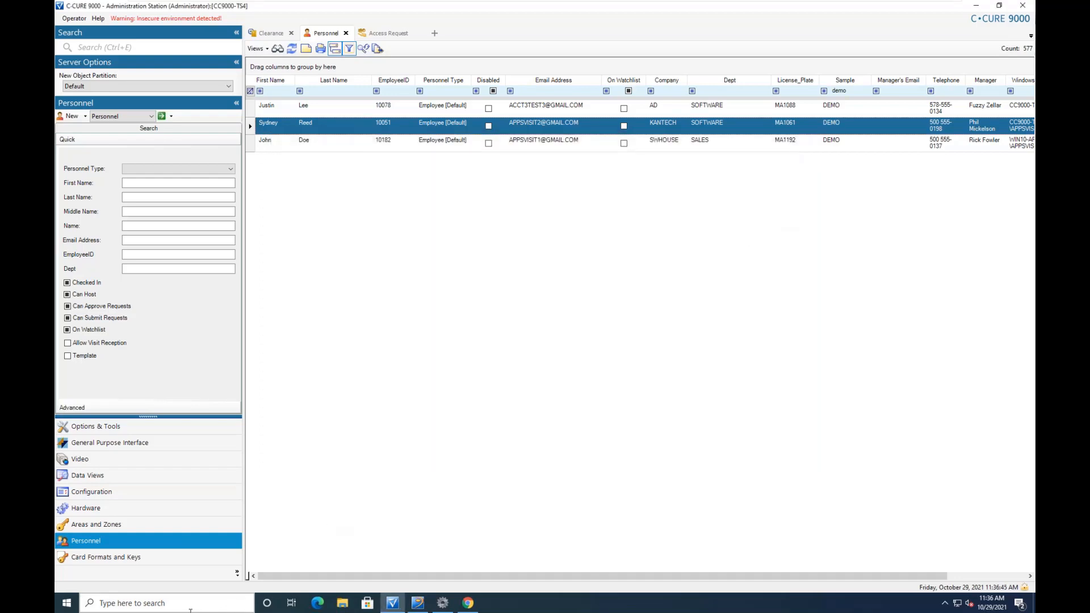
pyautogui.click(418, 604)
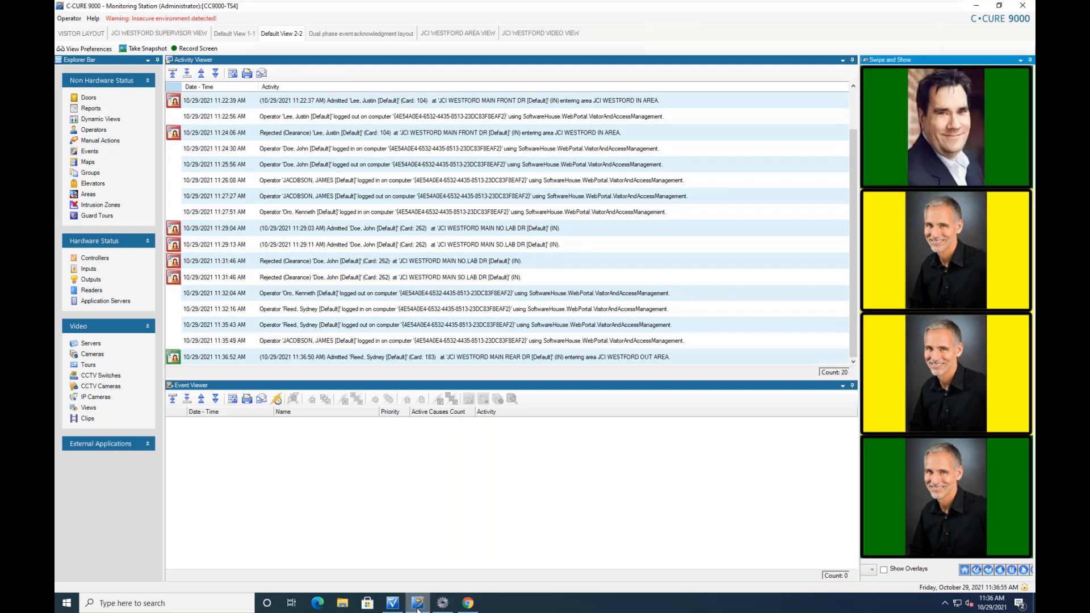
pyautogui.click(469, 604)
# Open the JCI WESTFORD REAR CLR audit, list approvals by Request, and view the 'All set' approval
pyautogui.click(114, 114)
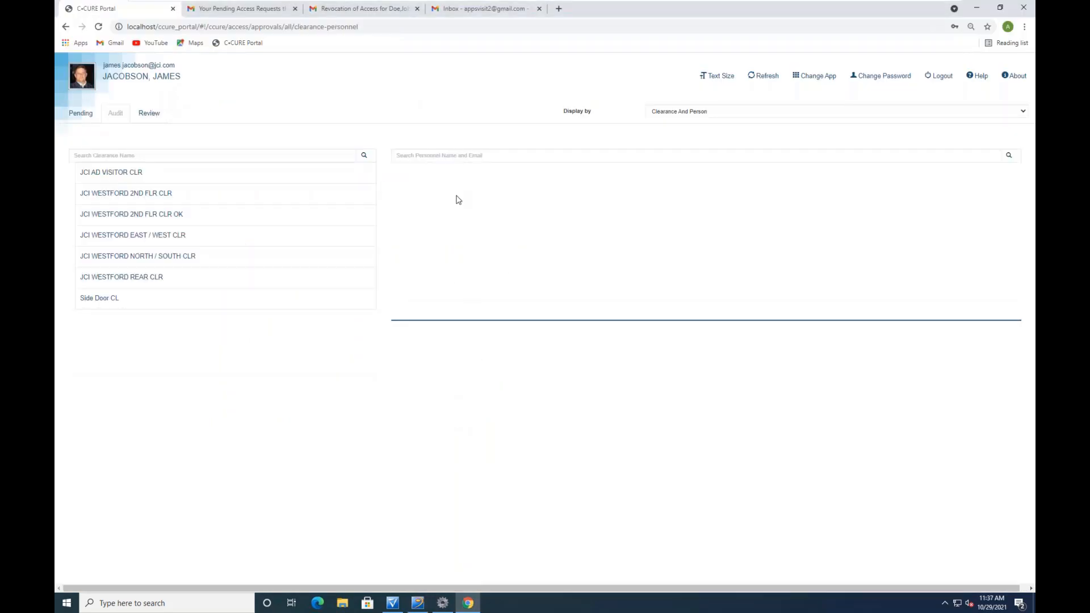
pyautogui.click(131, 278)
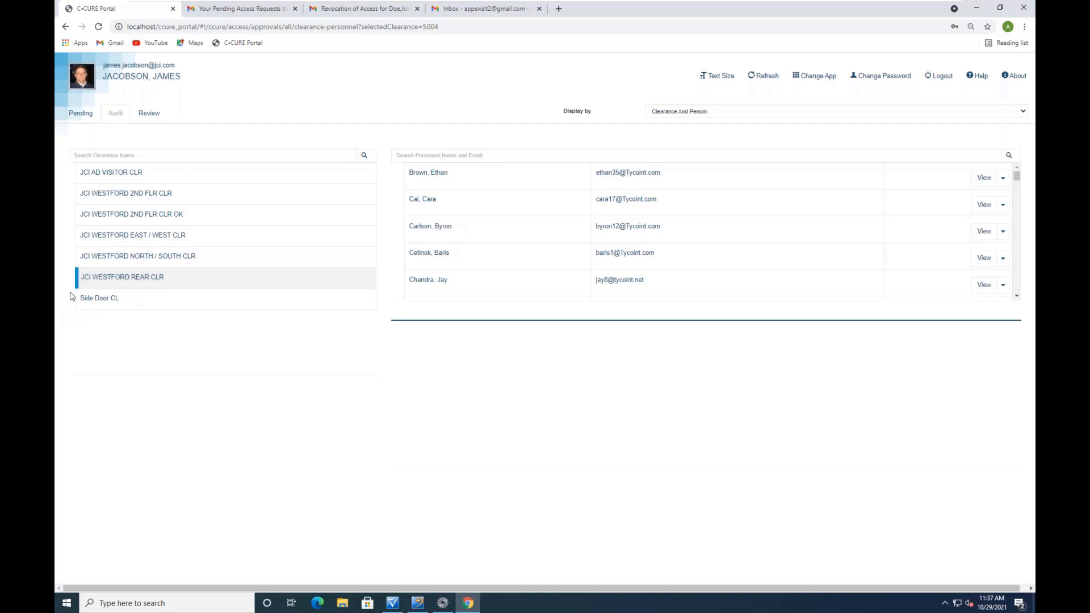
pyautogui.click(671, 111)
pyautogui.click(665, 122)
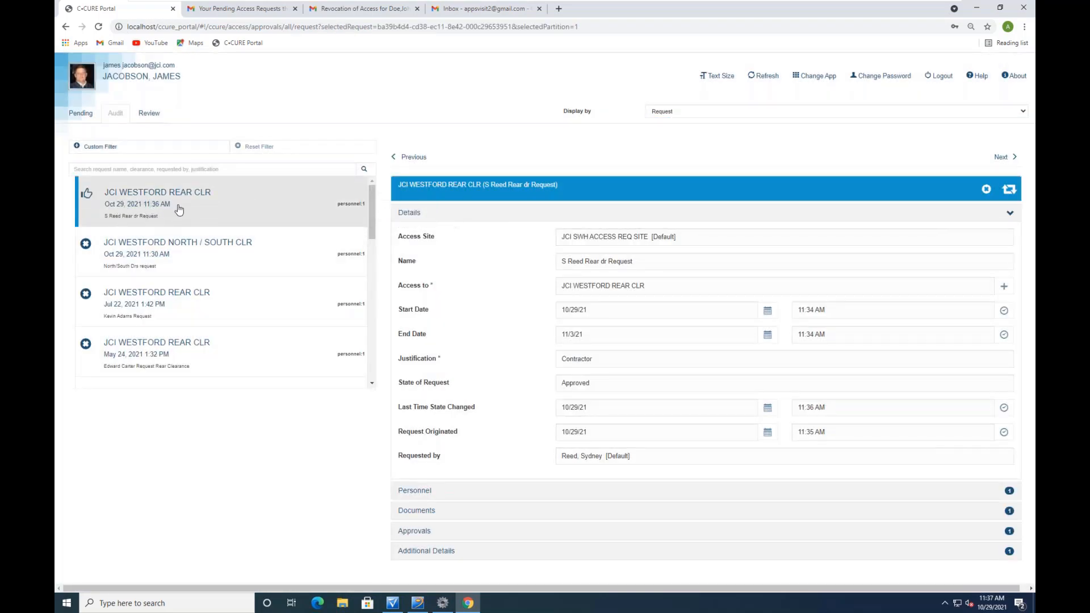
pyautogui.click(414, 531)
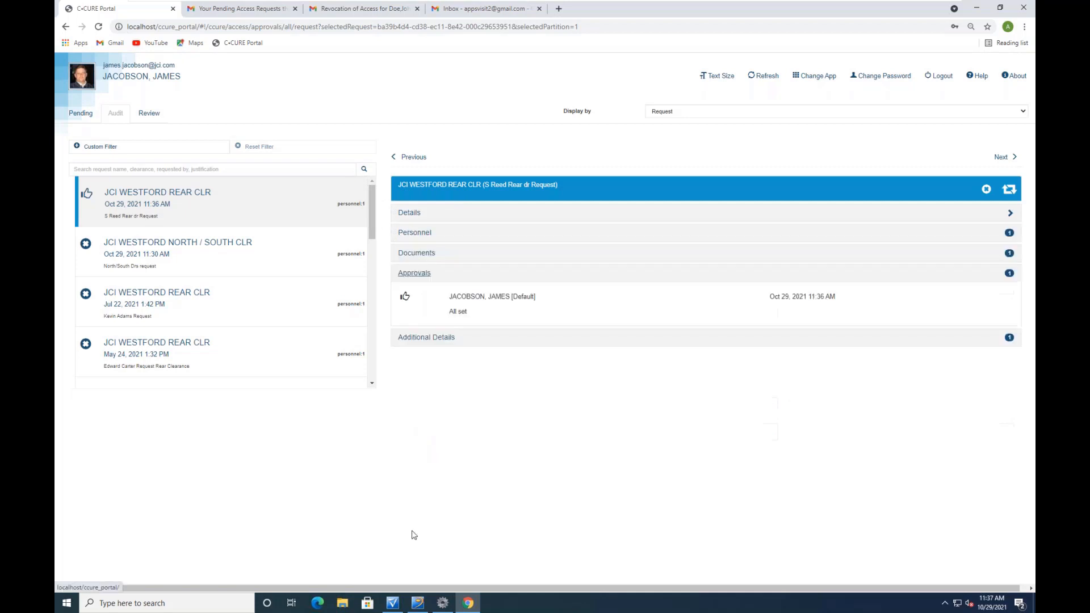
pyautogui.click(410, 213)
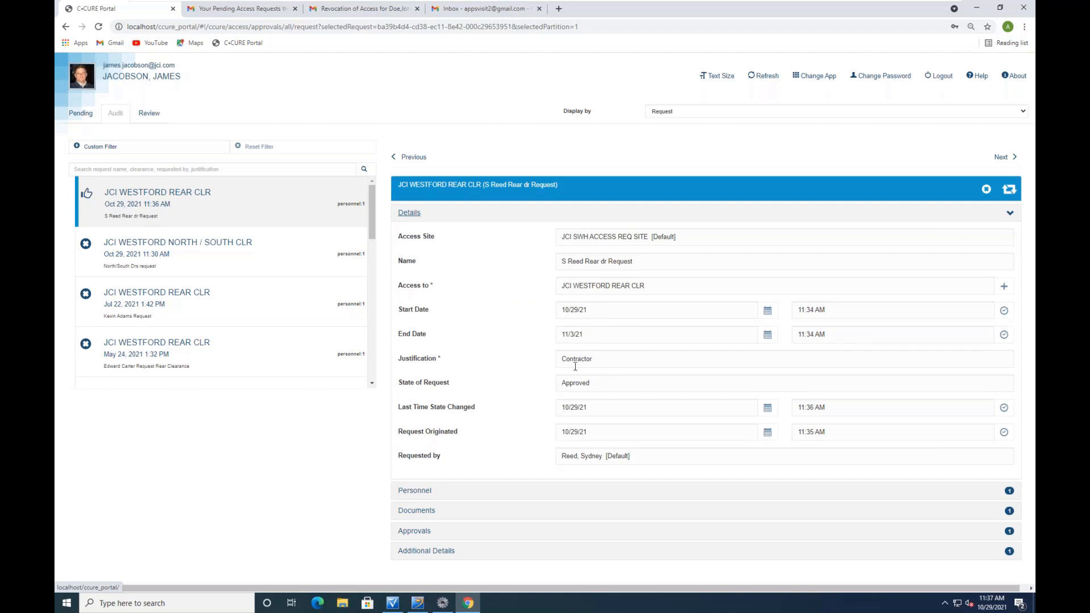
# Revoke the rear-door request with the comment 'Contract Complete' and check its state reads Revoked
pyautogui.click(986, 189)
pyautogui.click(373, 149)
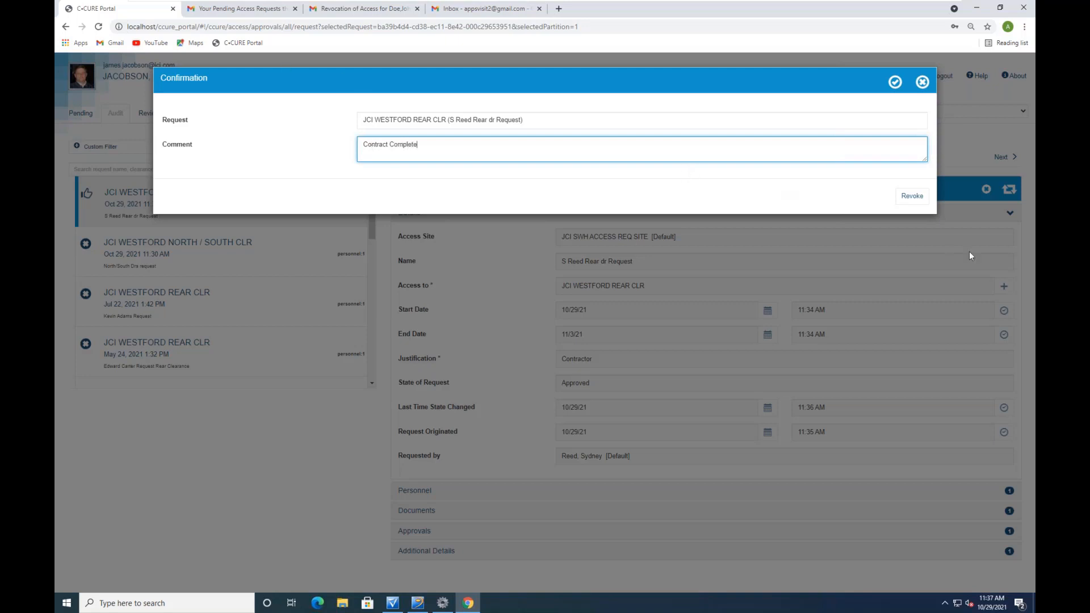
pyautogui.click(912, 196)
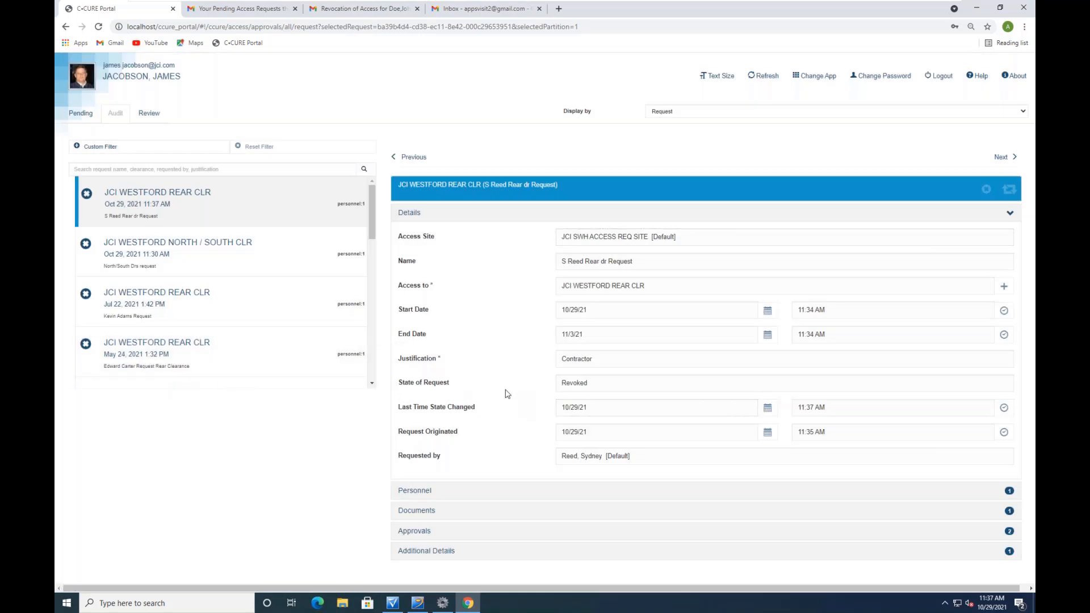
pyautogui.moveTo(594, 381); pyautogui.dragTo(549, 386)
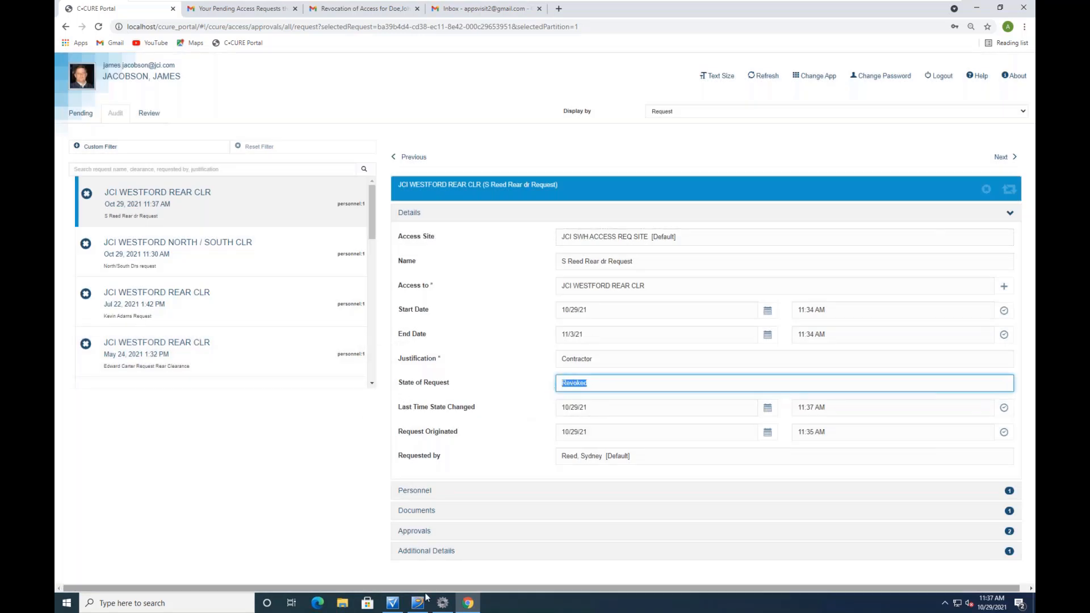
pyautogui.moveTo(417, 602)
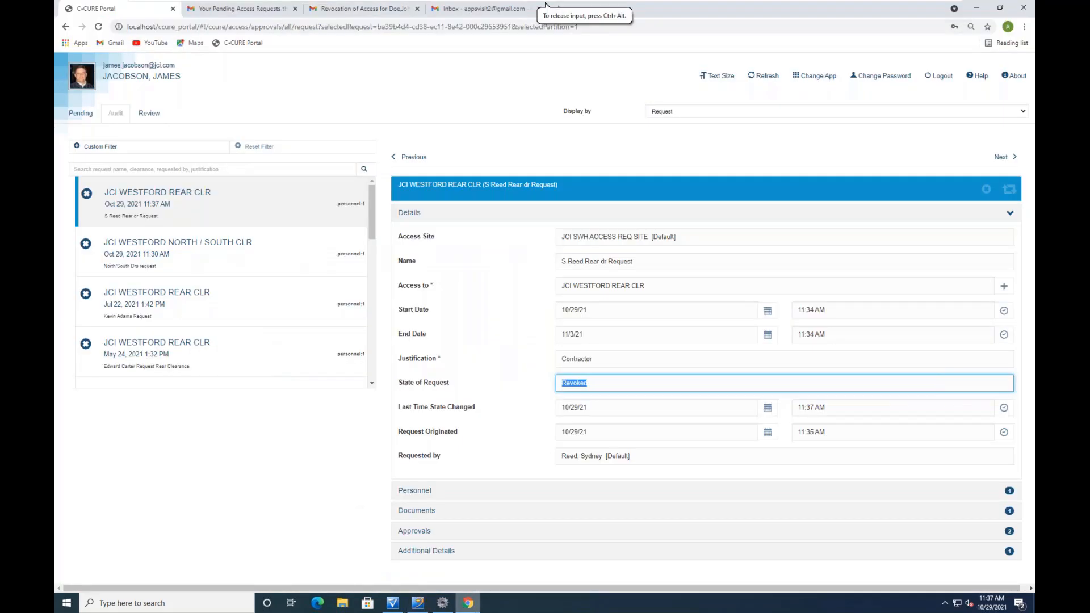
# Verify in C-CURE 9000 that the requester's personnel record lists no clearances, then return to the portal
pyautogui.click(393, 603)
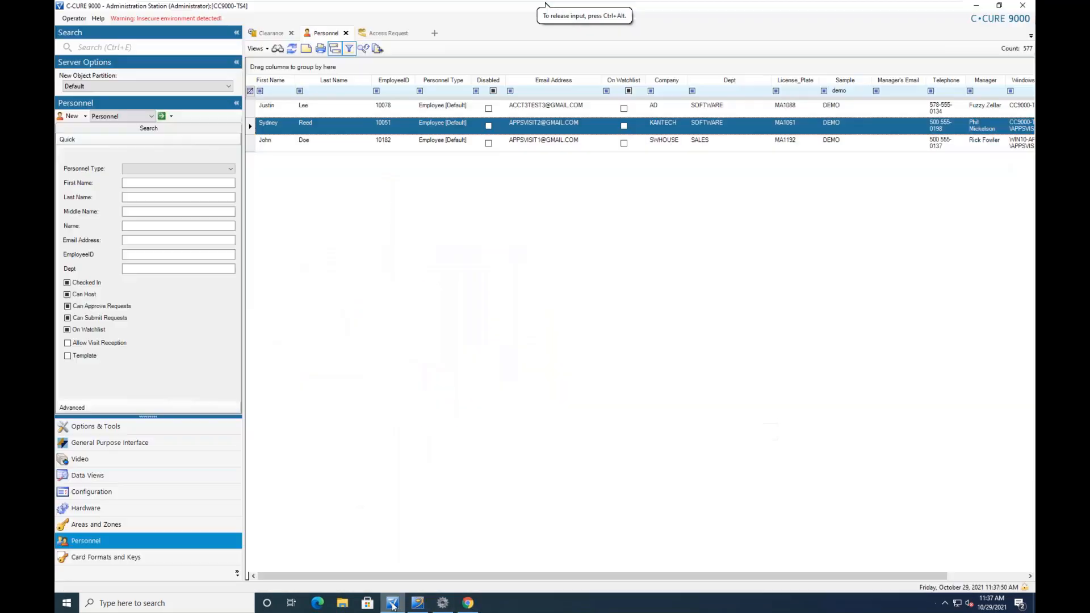
pyautogui.doubleClick(339, 121)
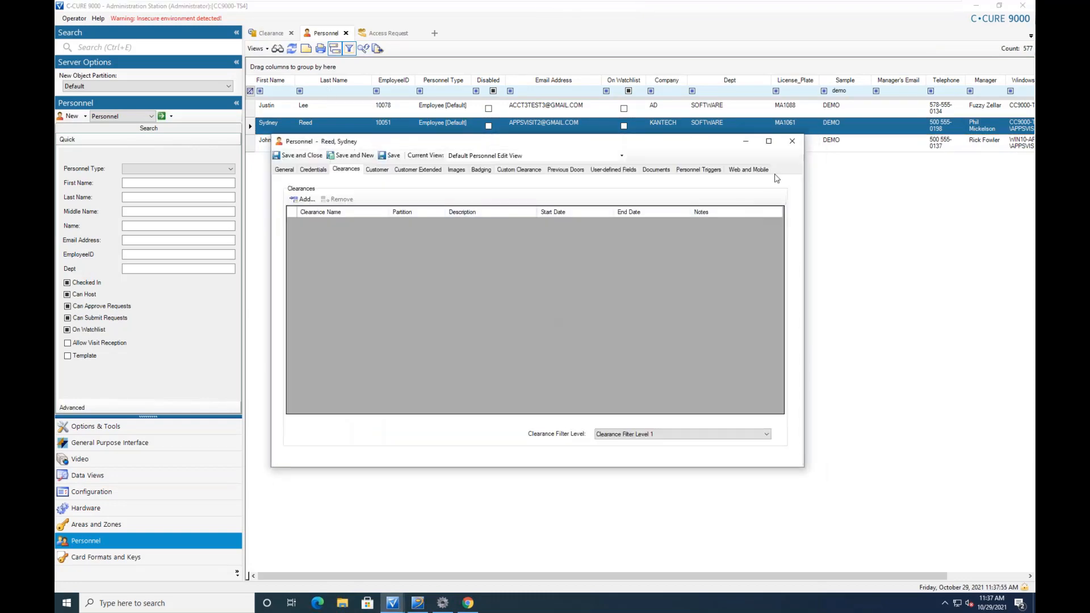
pyautogui.click(792, 140)
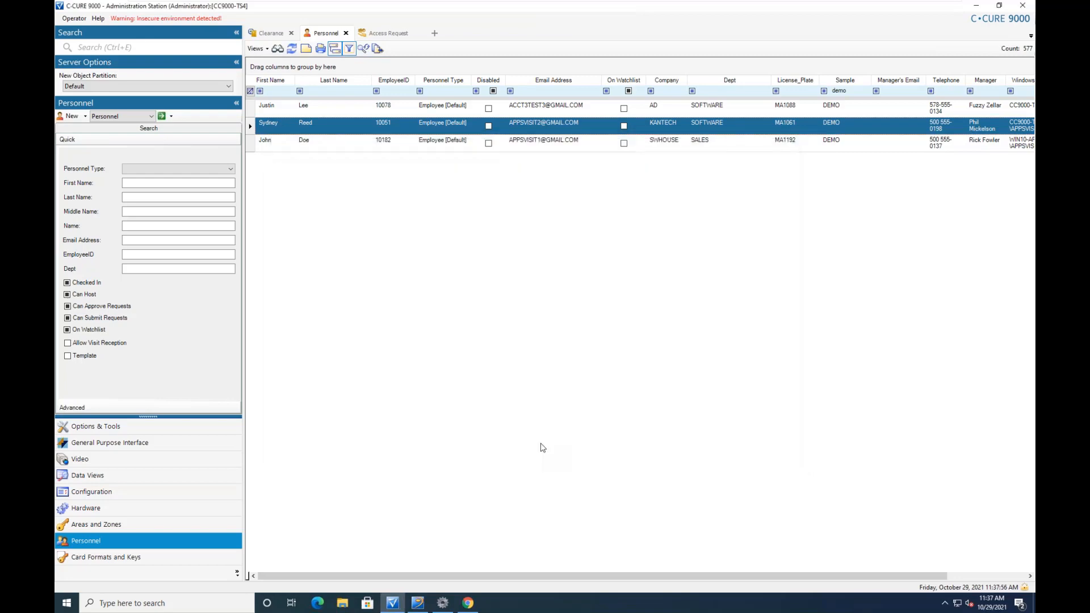
pyautogui.click(467, 604)
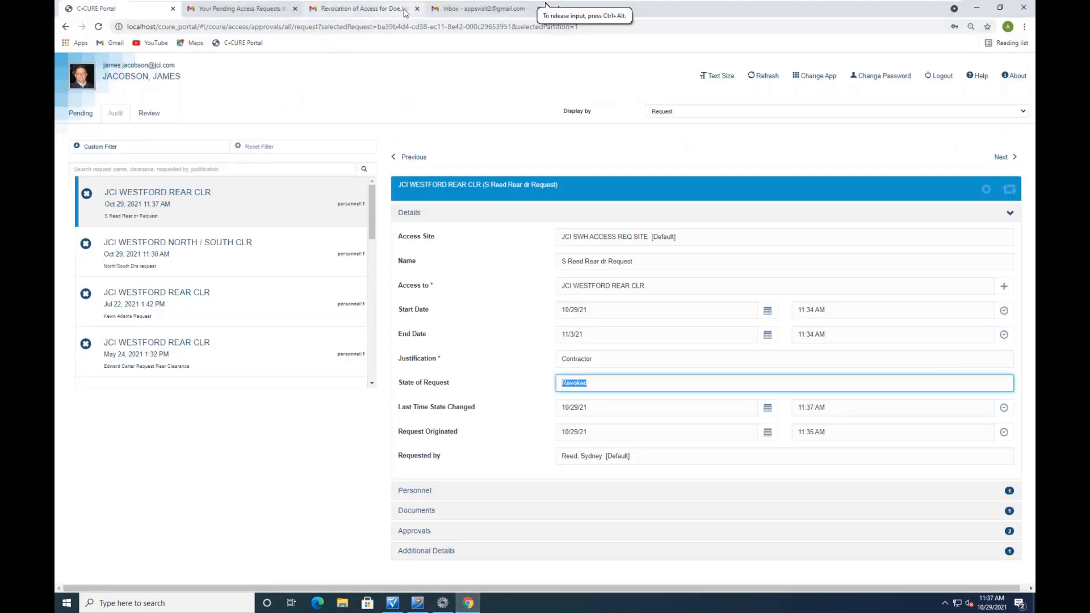
# Open the new JCI WESTFORD REAR CLR revocation email showing status Revoked and comment Contract Complete
pyautogui.click(487, 10)
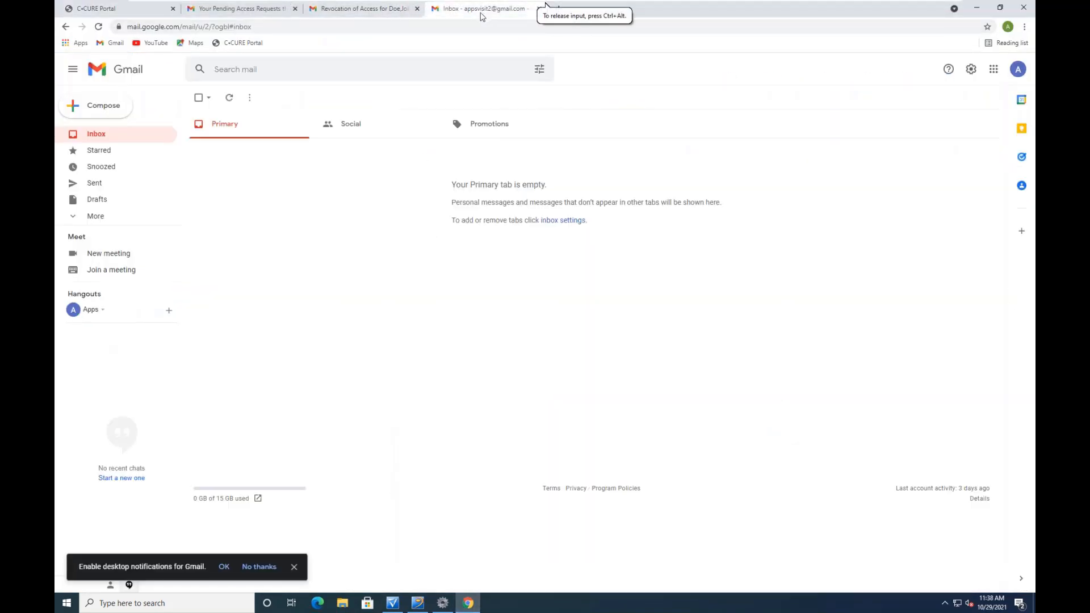
pyautogui.click(346, 9)
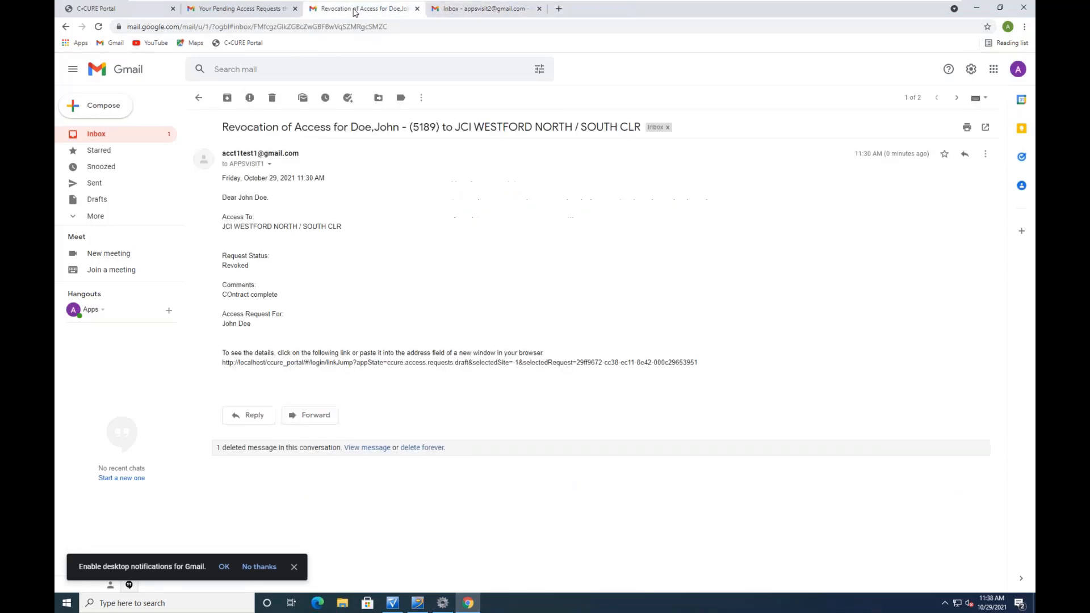
pyautogui.click(199, 98)
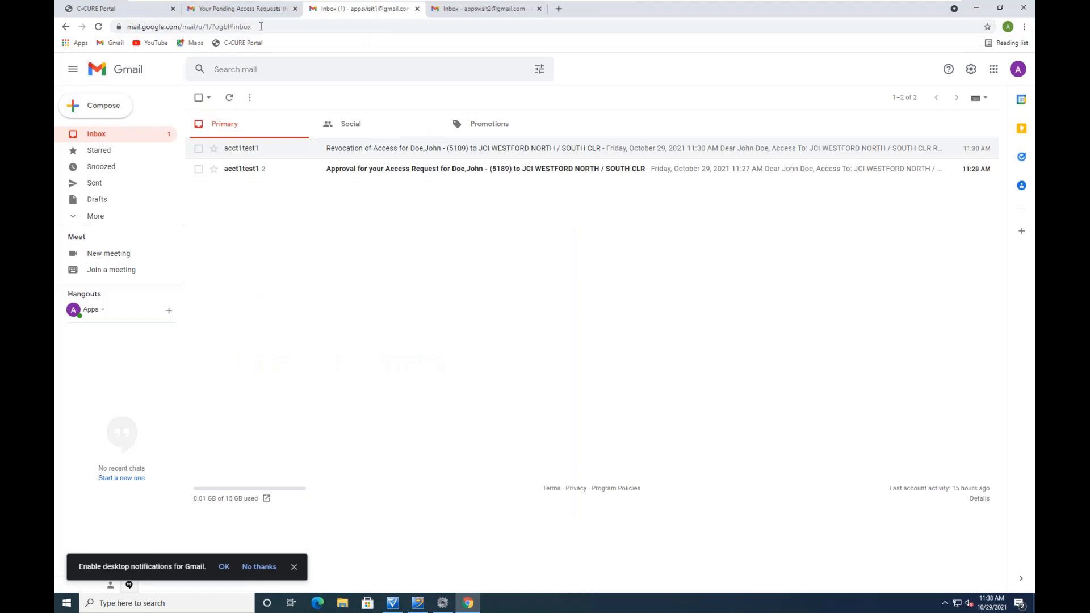
pyautogui.click(494, 9)
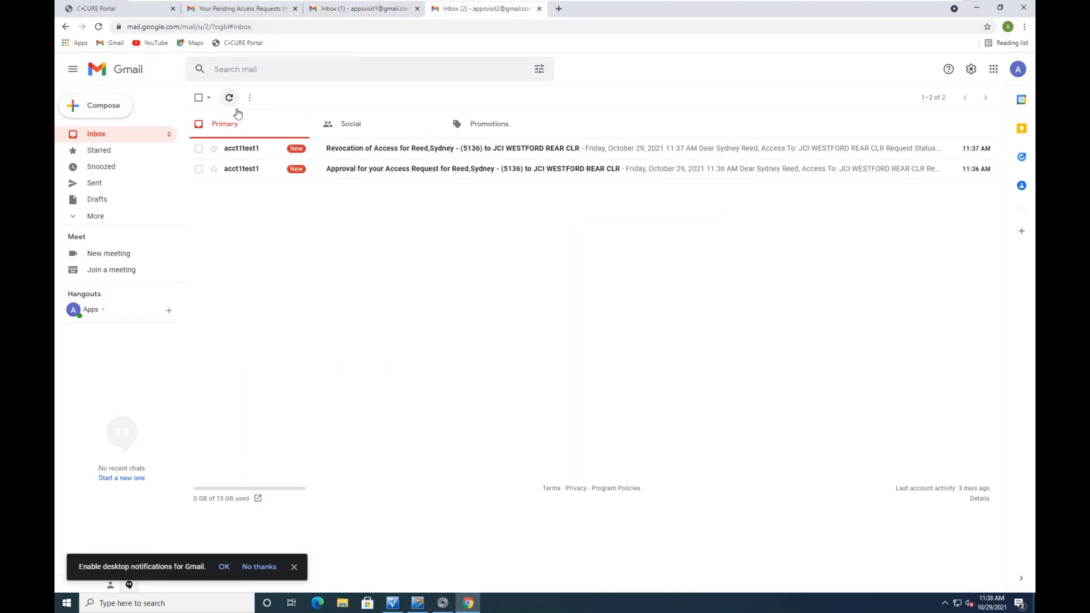
pyautogui.click(256, 150)
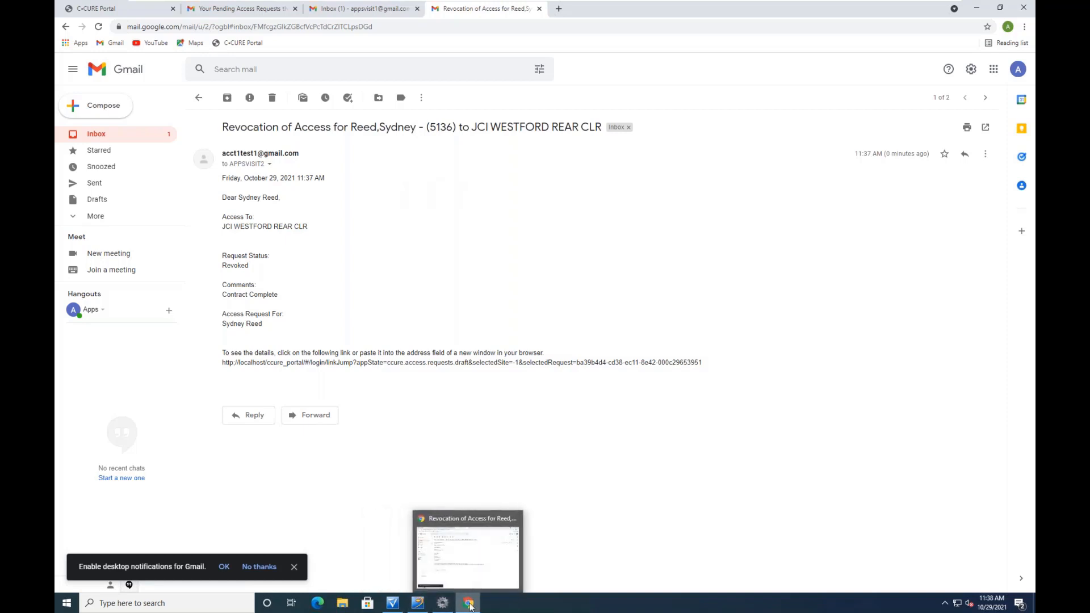
pyautogui.click(126, 10)
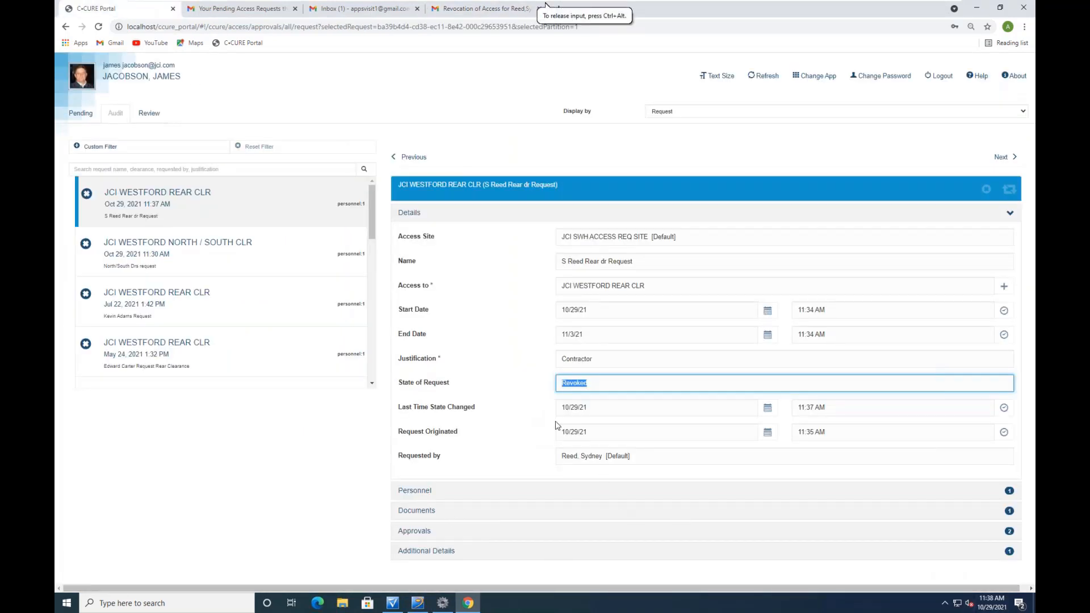
# Clear the Sample column filter in C-CURE 9000 so all personnel are listed
pyautogui.click(393, 603)
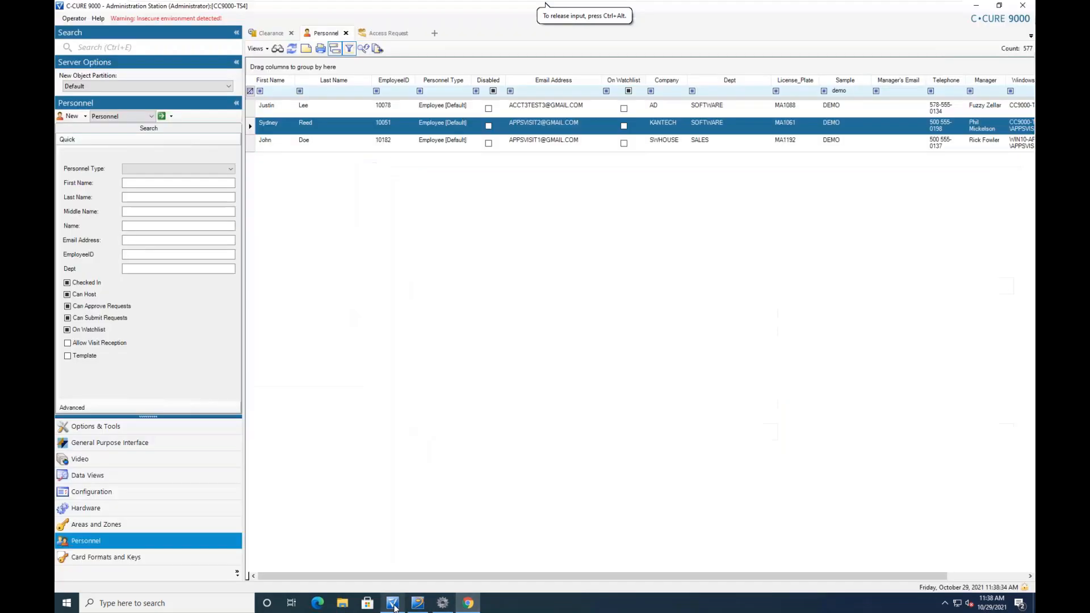
pyautogui.click(851, 91)
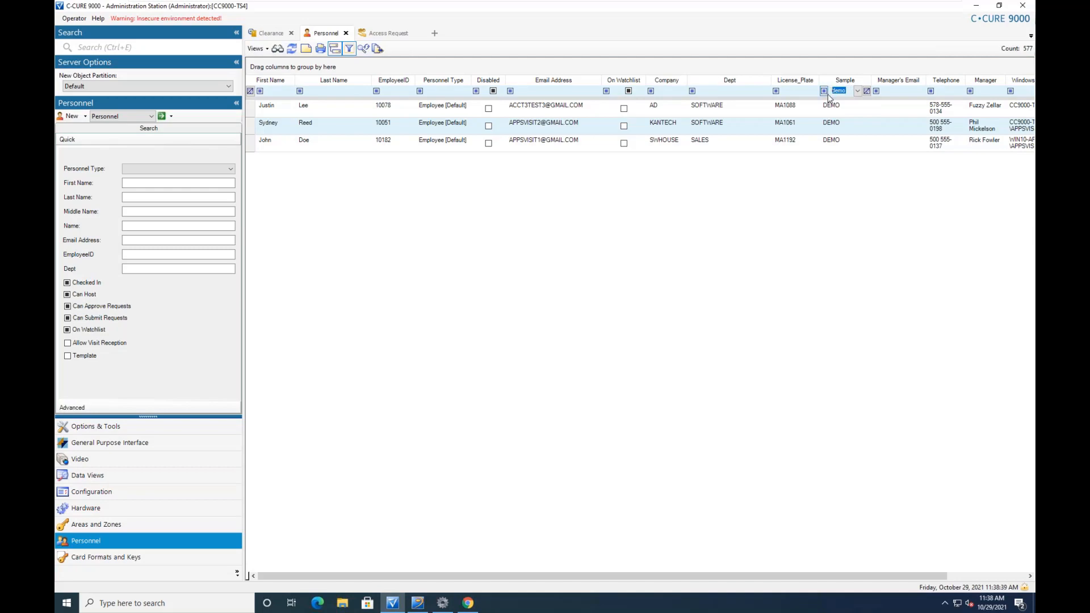
pyautogui.press('BackSpace')
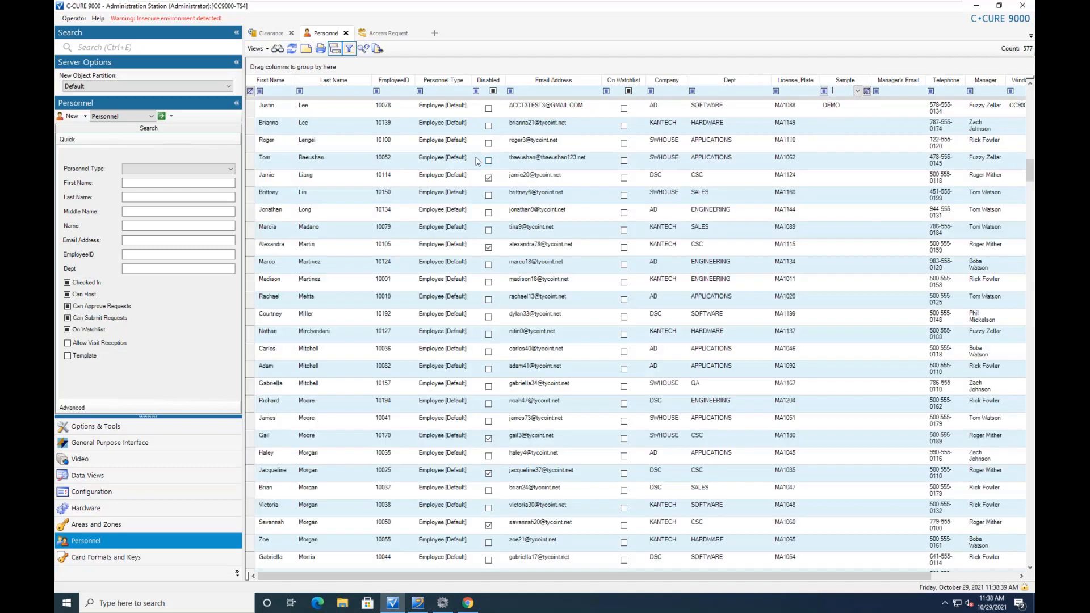
# Review another employee's Clearances, Credentials and General tabs, showing JCI WESTFORD CLR, then close the record
pyautogui.click(295, 233)
pyautogui.doubleClick(294, 232)
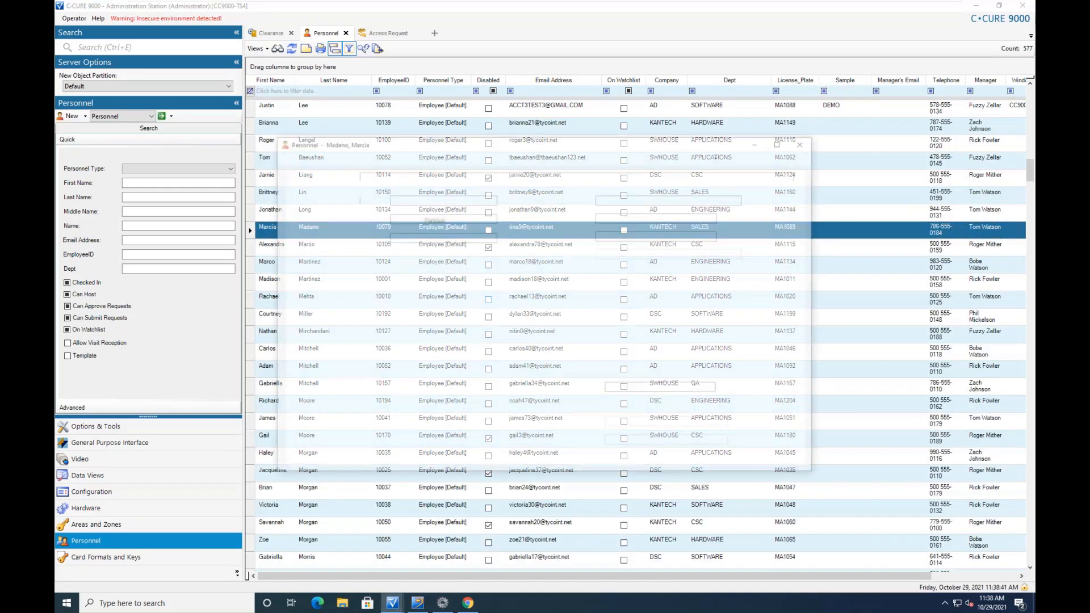
pyautogui.click(345, 170)
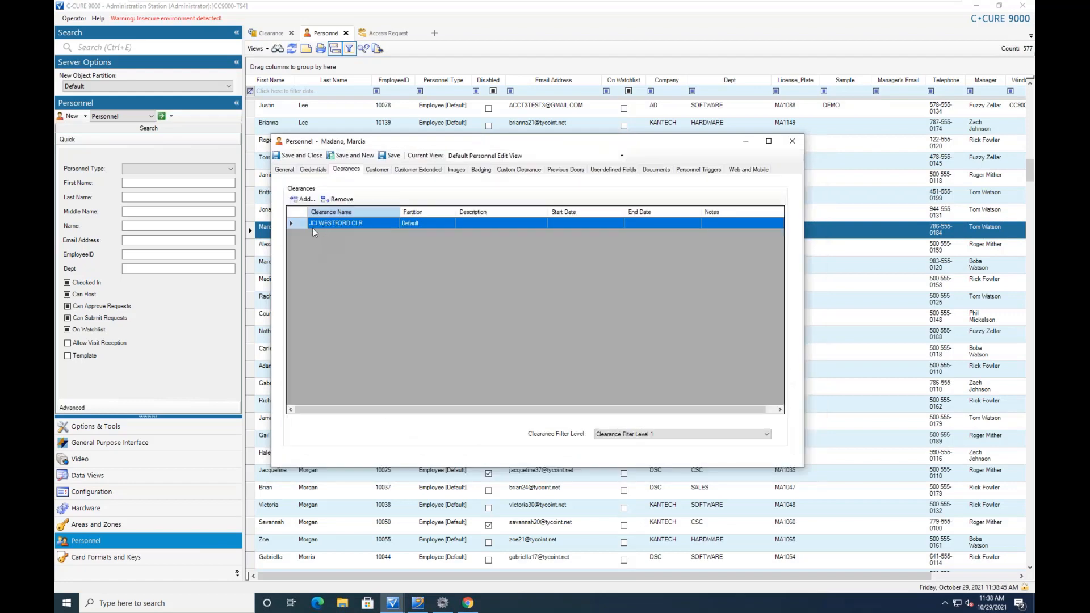
pyautogui.click(312, 170)
pyautogui.click(290, 170)
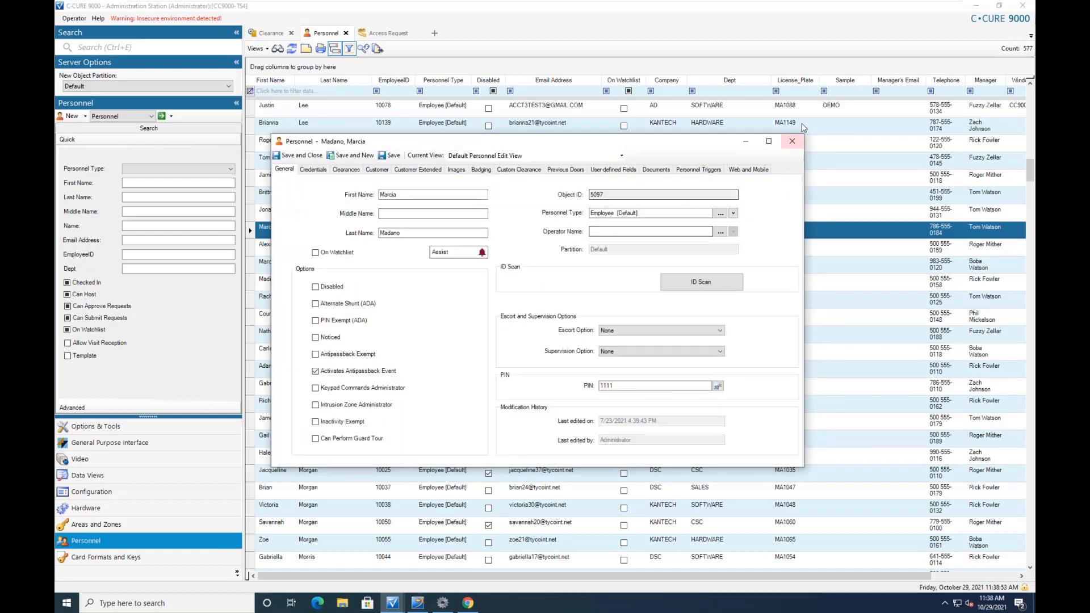
pyautogui.click(792, 142)
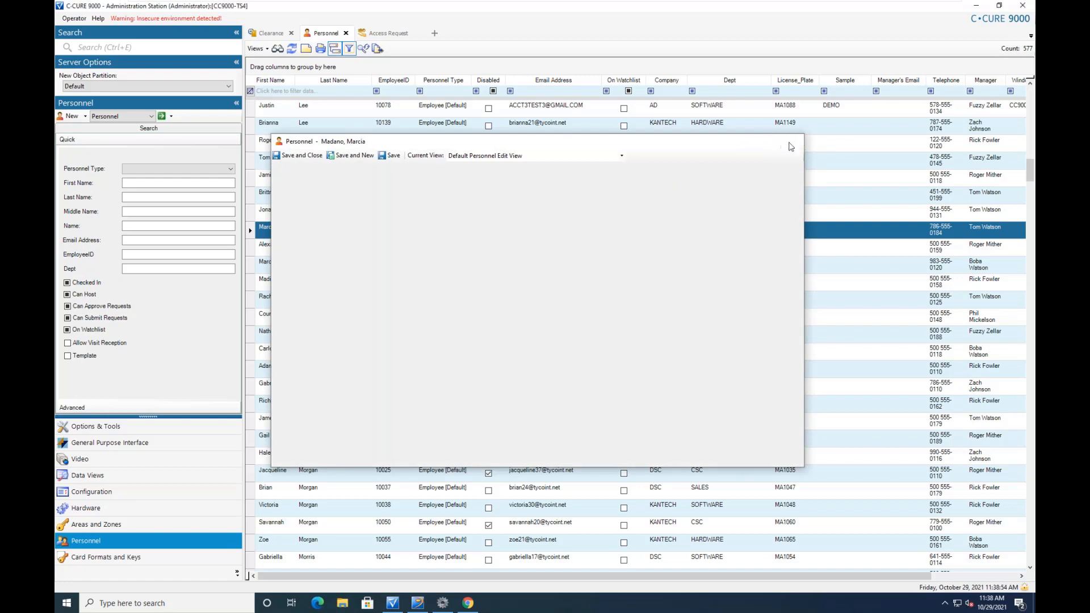
pyautogui.moveTo(462, 600)
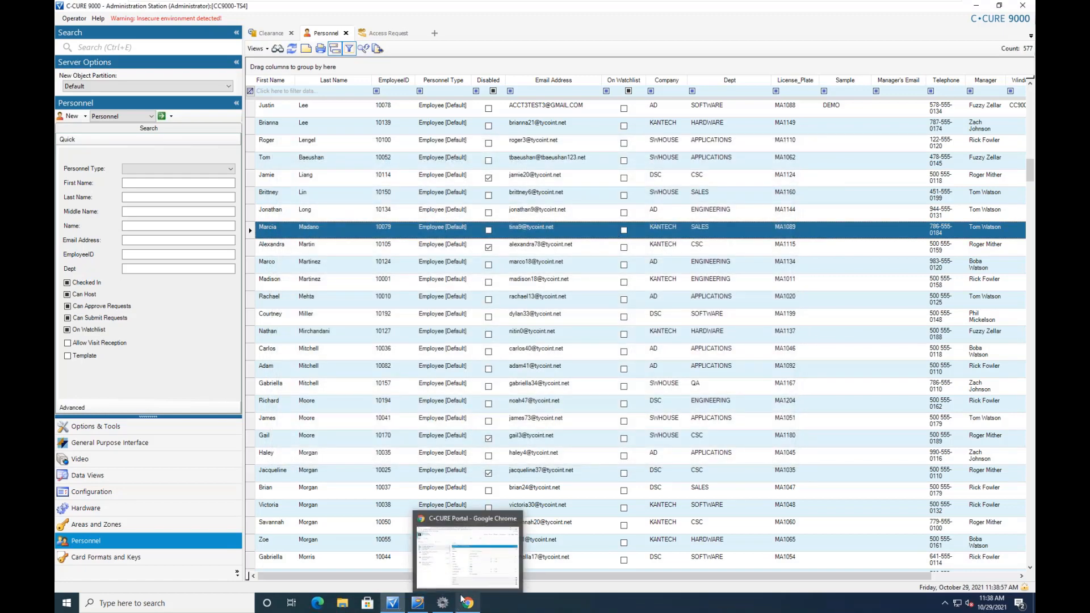
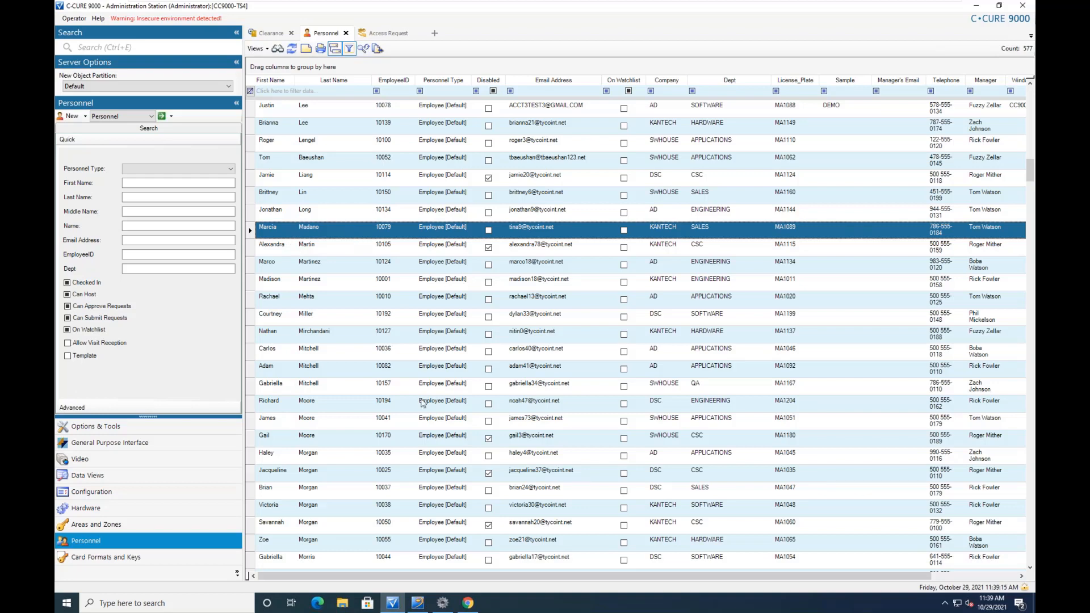
# Log out of the approver's C-CURE Portal account
pyautogui.click(469, 603)
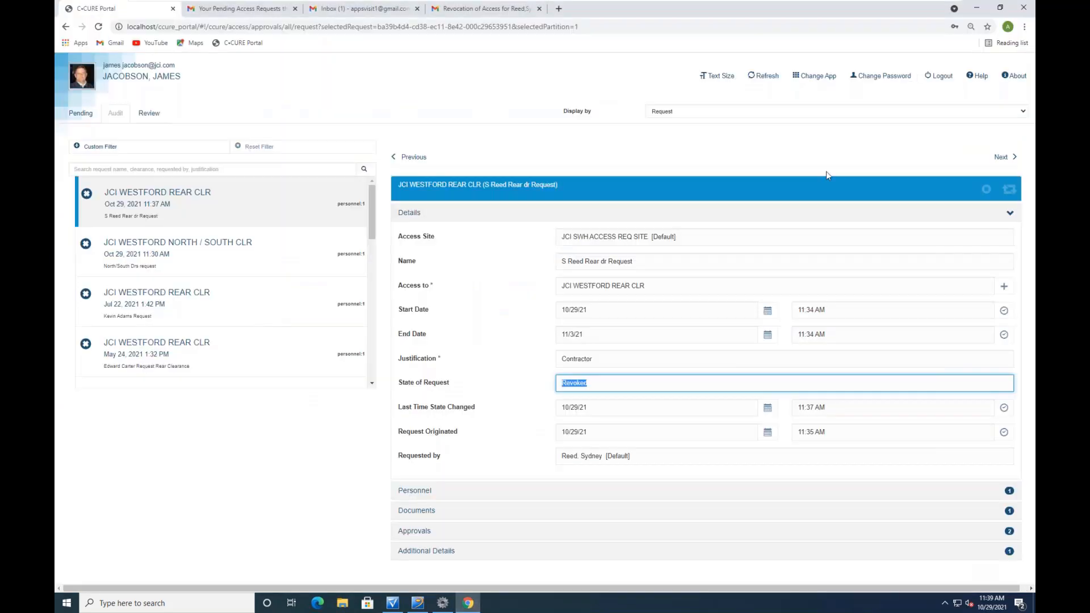
pyautogui.click(943, 76)
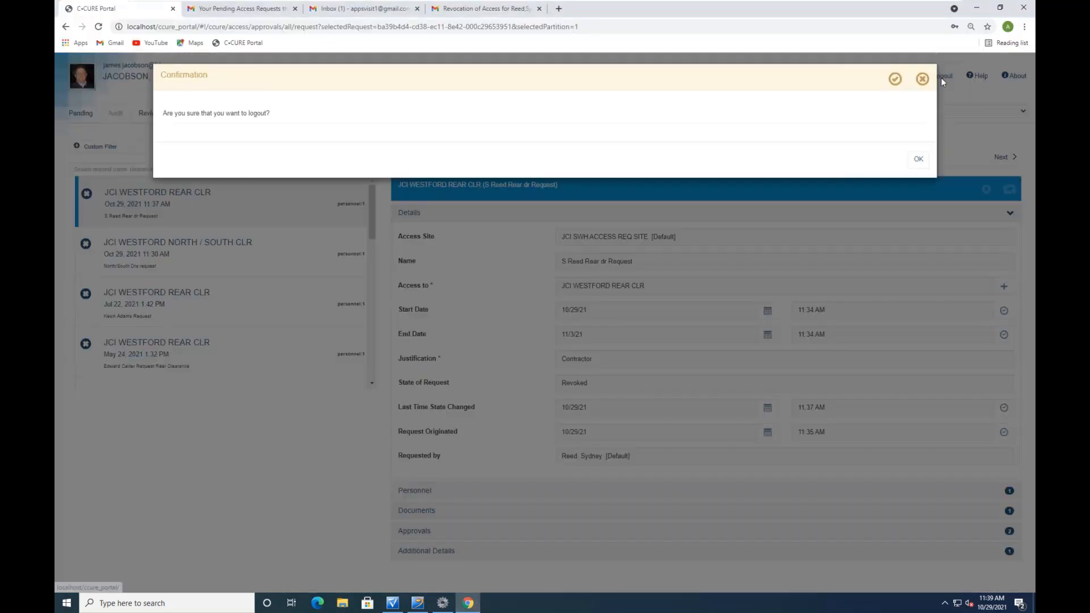
pyautogui.click(918, 163)
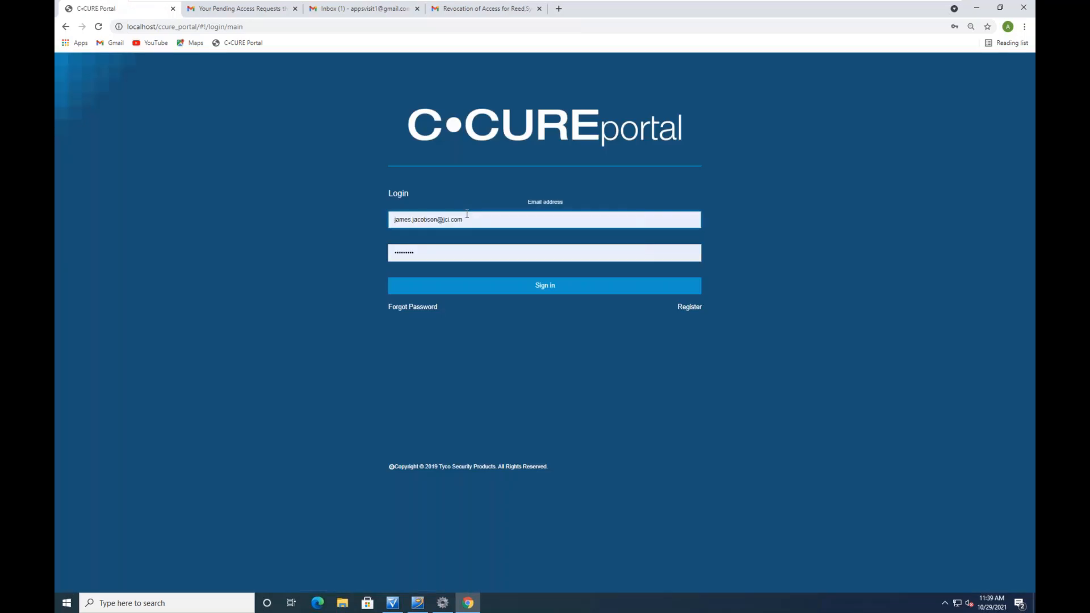
# Sign in with a different saved account to reach the Applications page
pyautogui.click(469, 217)
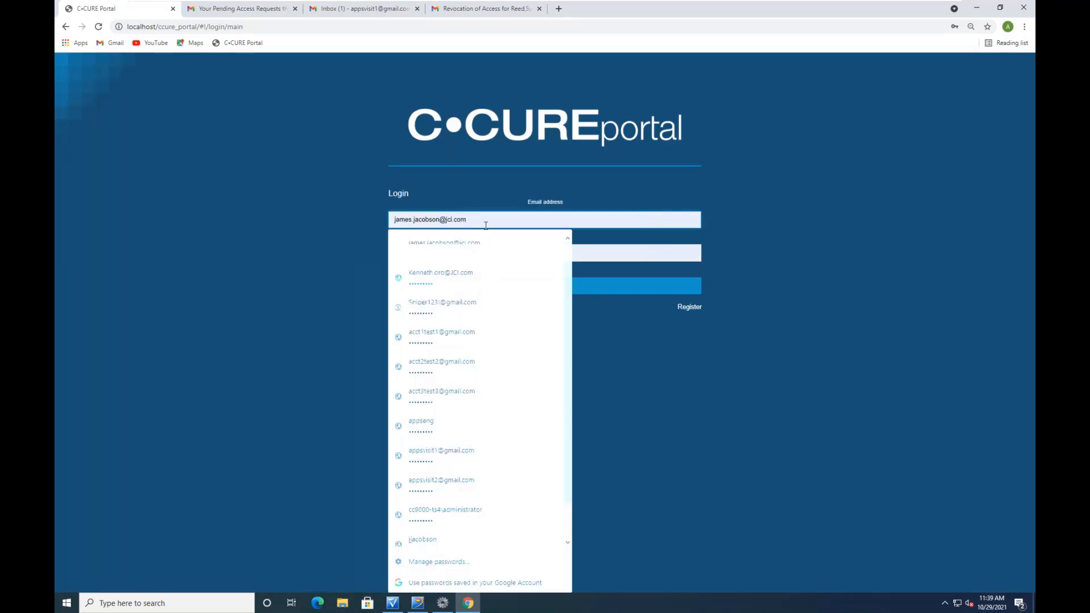
pyautogui.moveTo(468, 221); pyautogui.dragTo(395, 221)
pyautogui.click(421, 425)
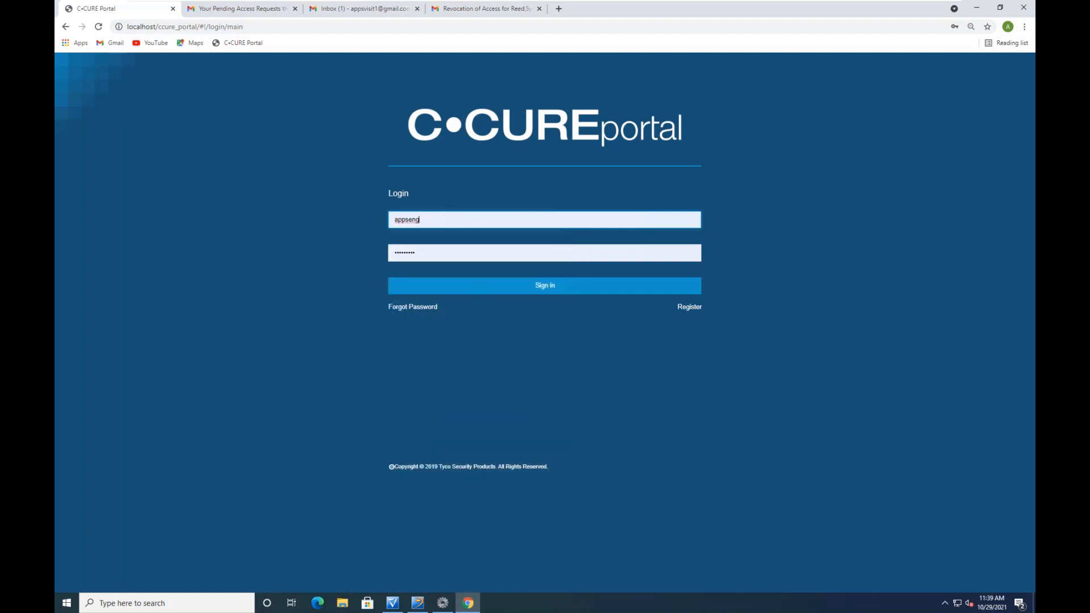
pyautogui.click(396, 218)
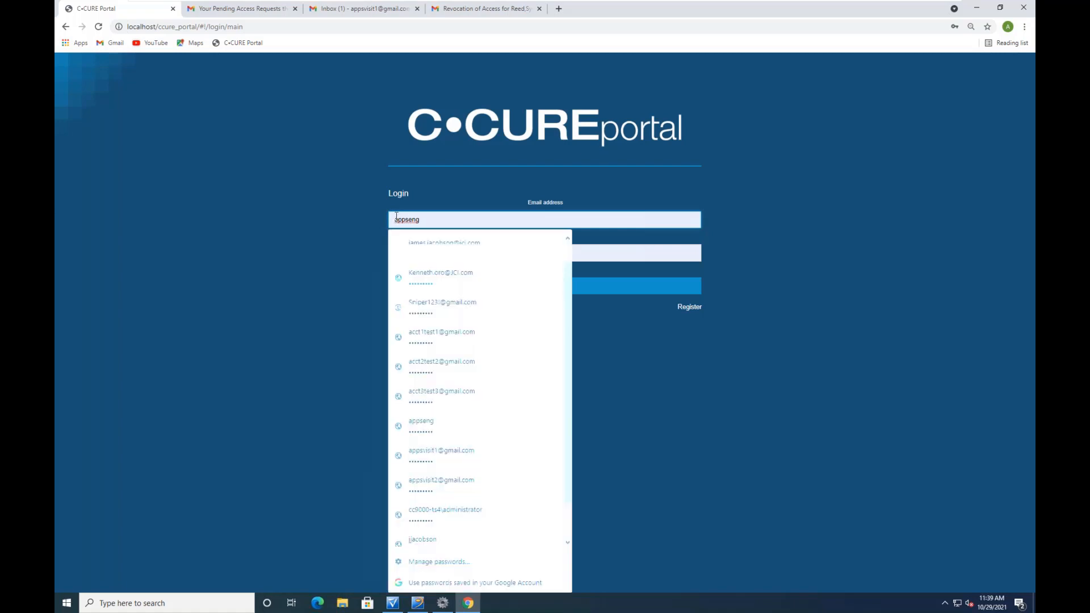
pyautogui.write('swh')
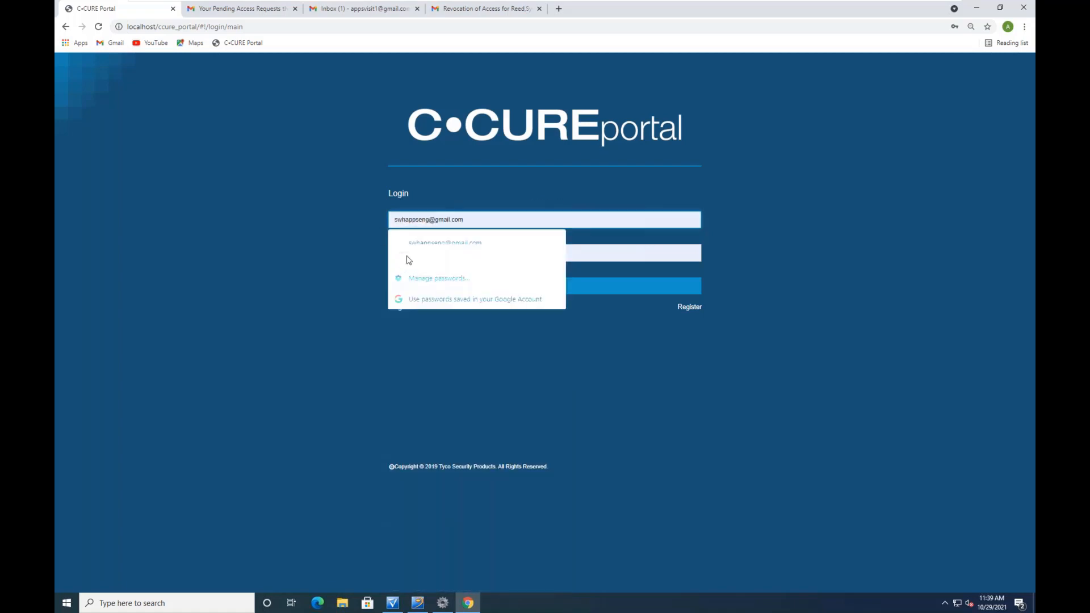
pyautogui.click(427, 243)
pyautogui.click(552, 289)
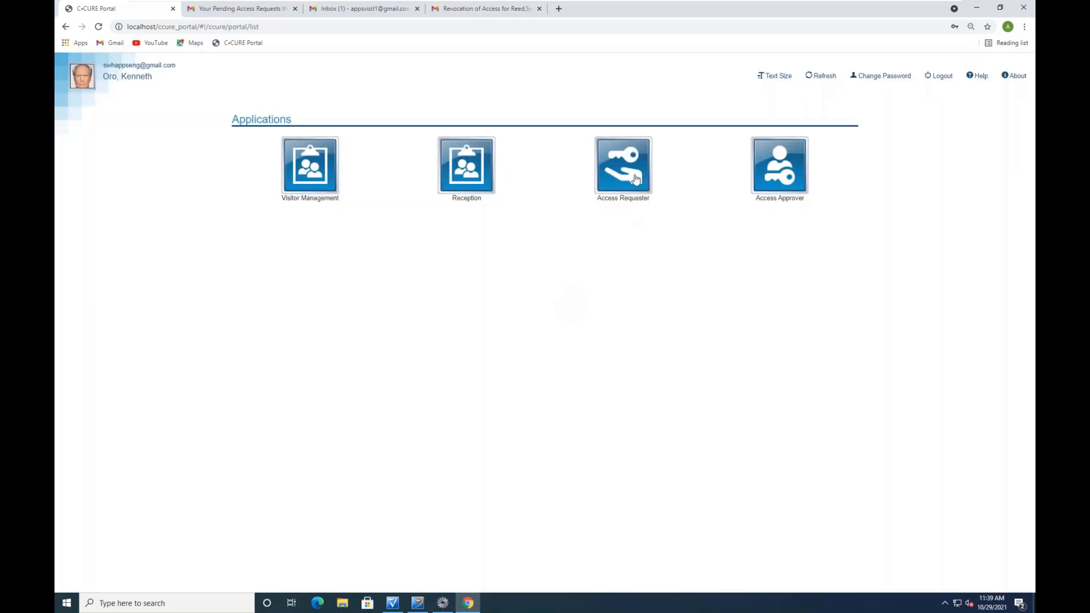
# Start a new access request at JCI SWH ACCESS REQ SITE and enter the requester's name
pyautogui.click(636, 179)
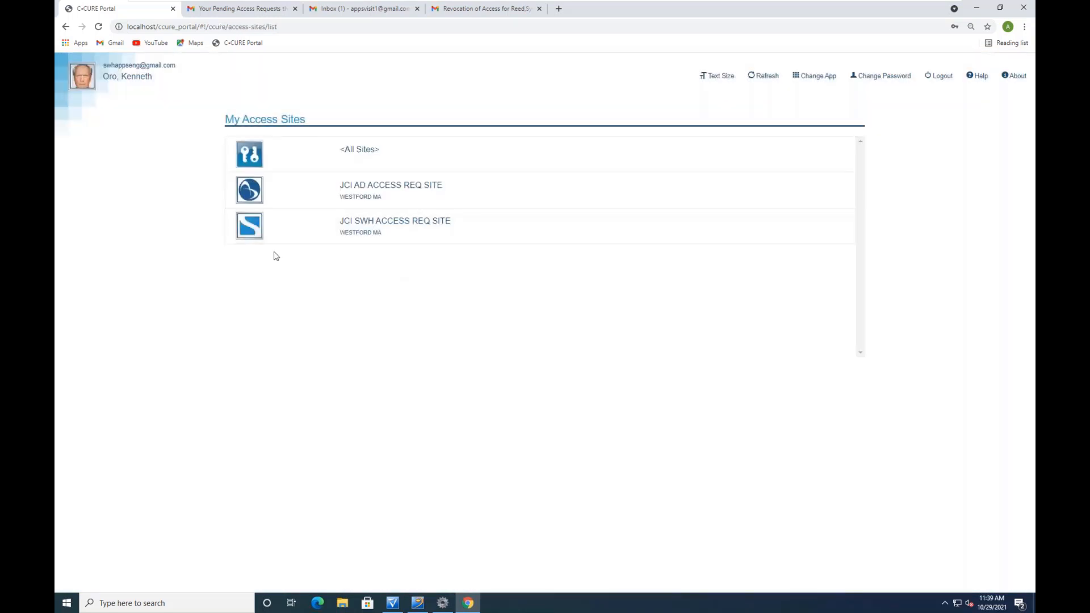
pyautogui.click(255, 231)
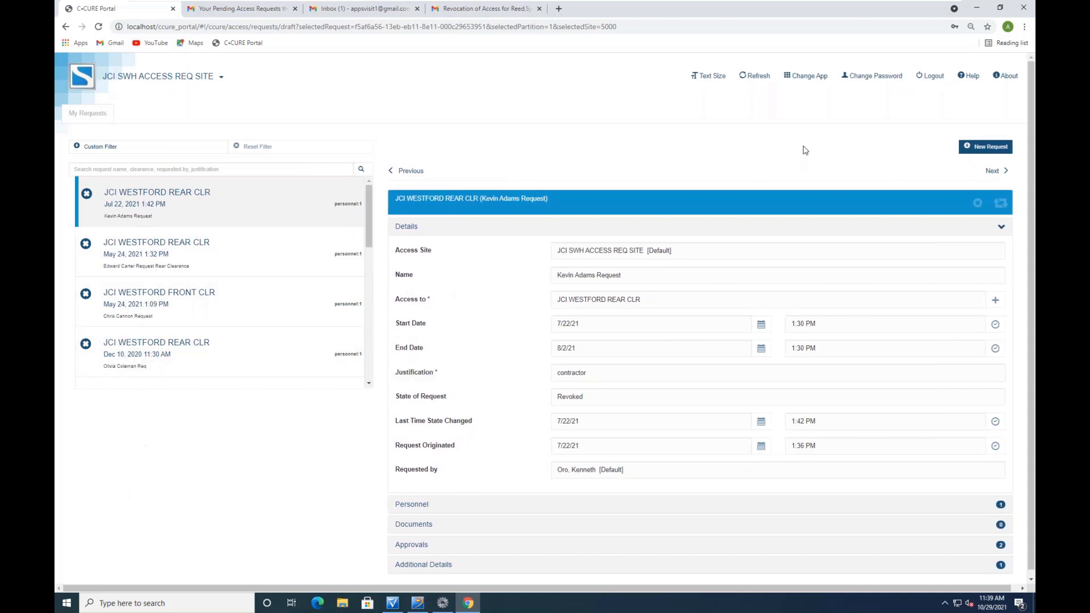
pyautogui.click(994, 148)
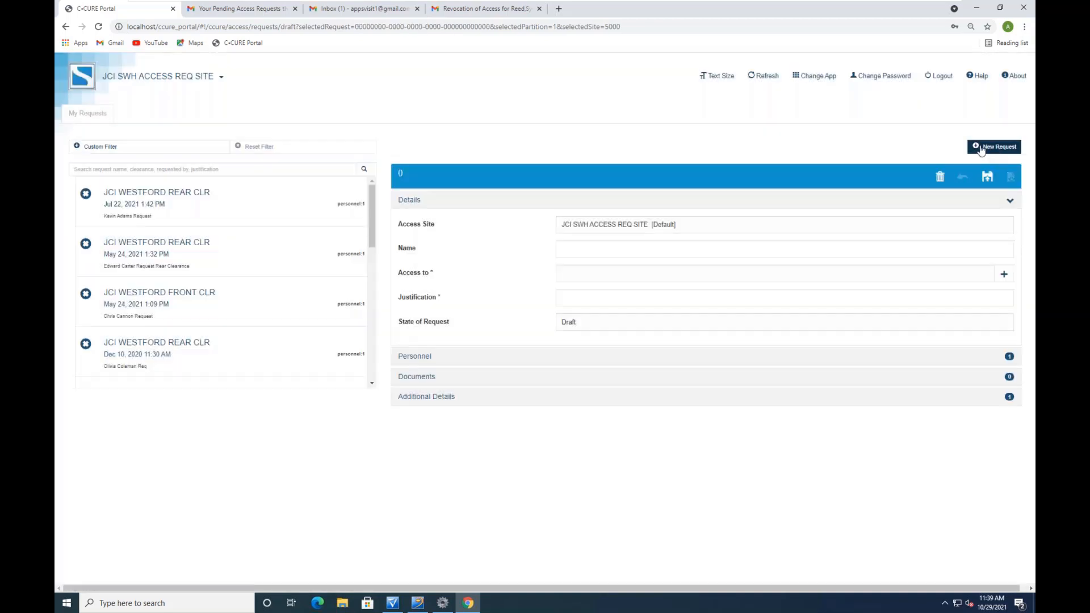
pyautogui.click(572, 249)
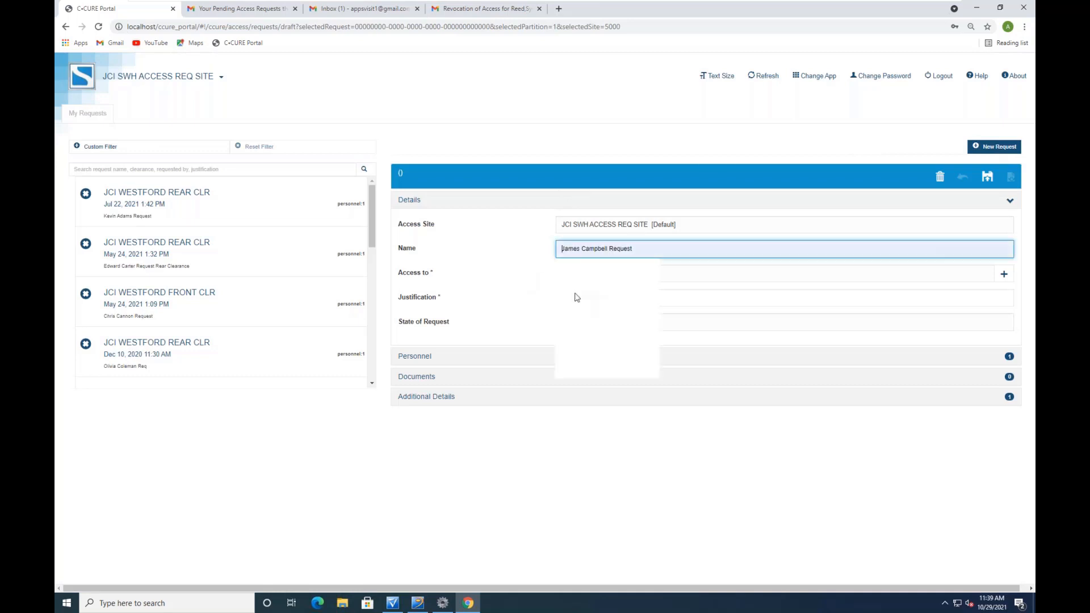
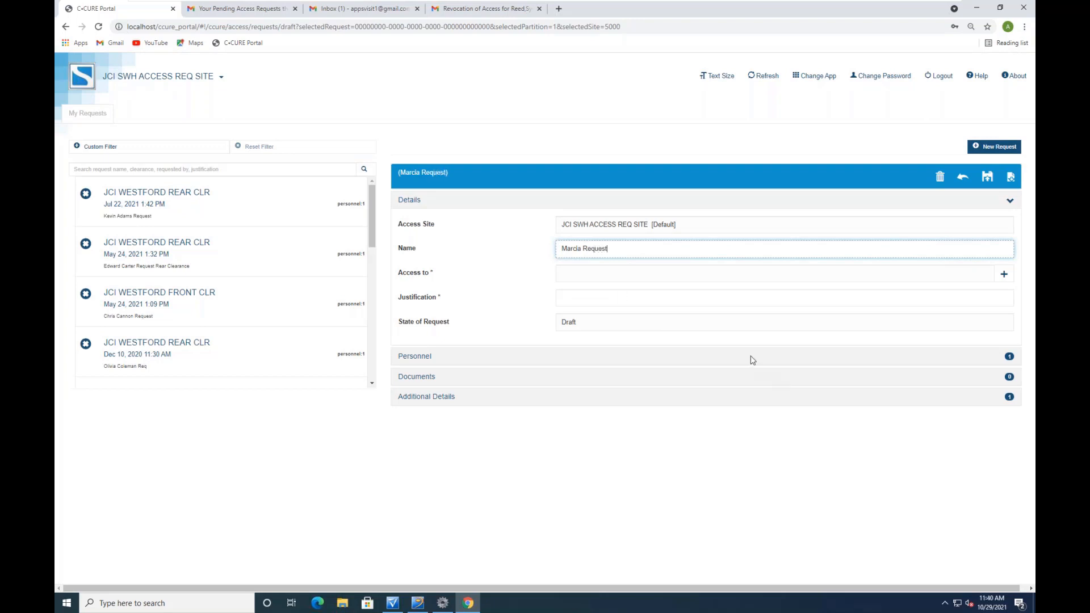
# Add the JCI WESTFORD REAR CLR clearance, choose Contractor justification and enter 'temp'
pyautogui.click(1004, 274)
pyautogui.click(421, 123)
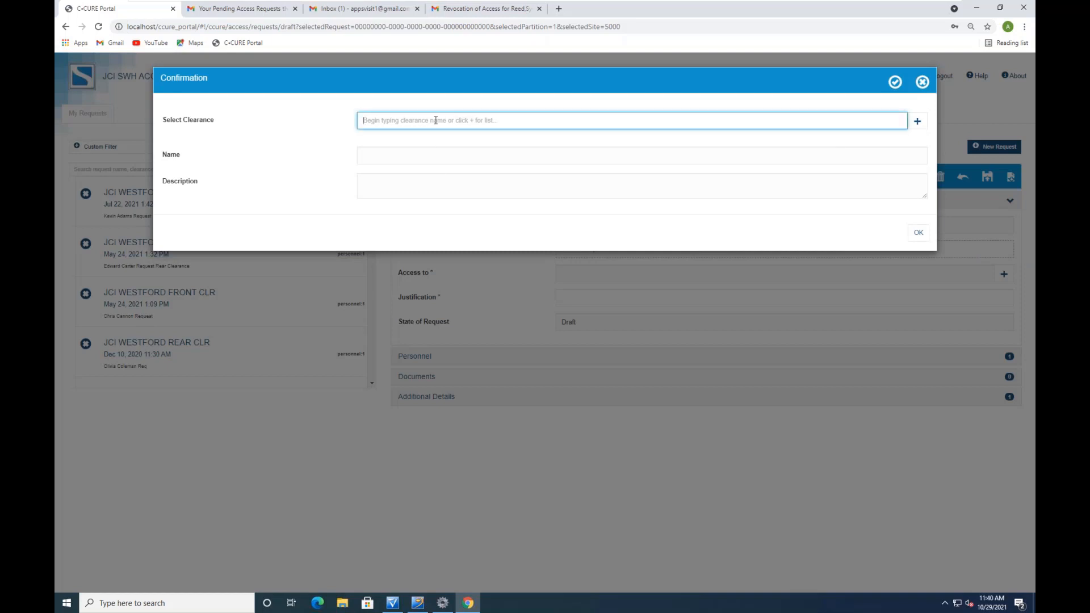
pyautogui.write('re')
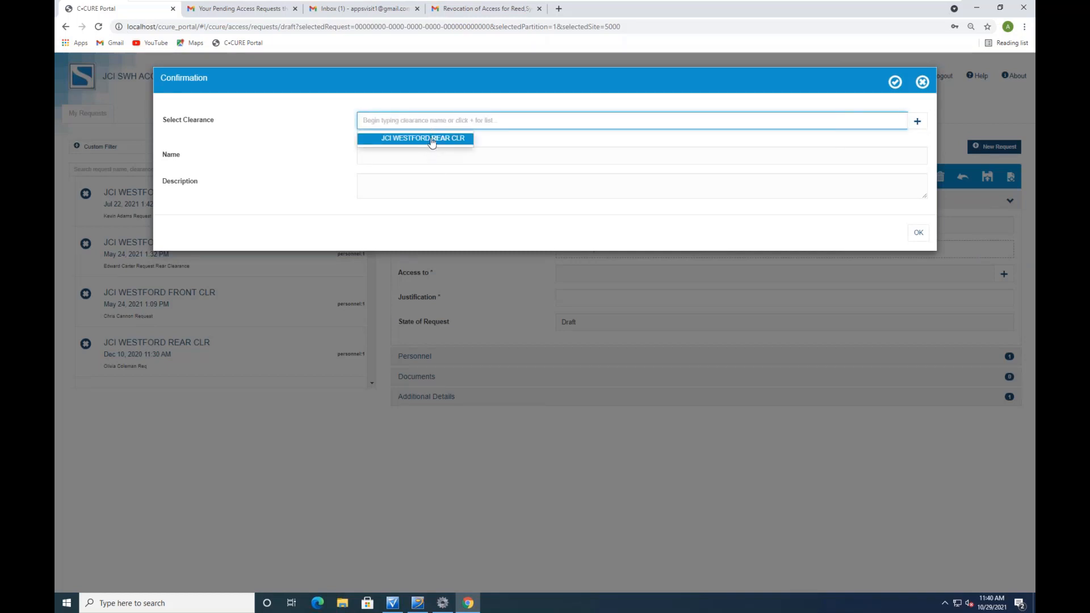
pyautogui.click(433, 140)
pyautogui.click(918, 233)
pyautogui.click(571, 348)
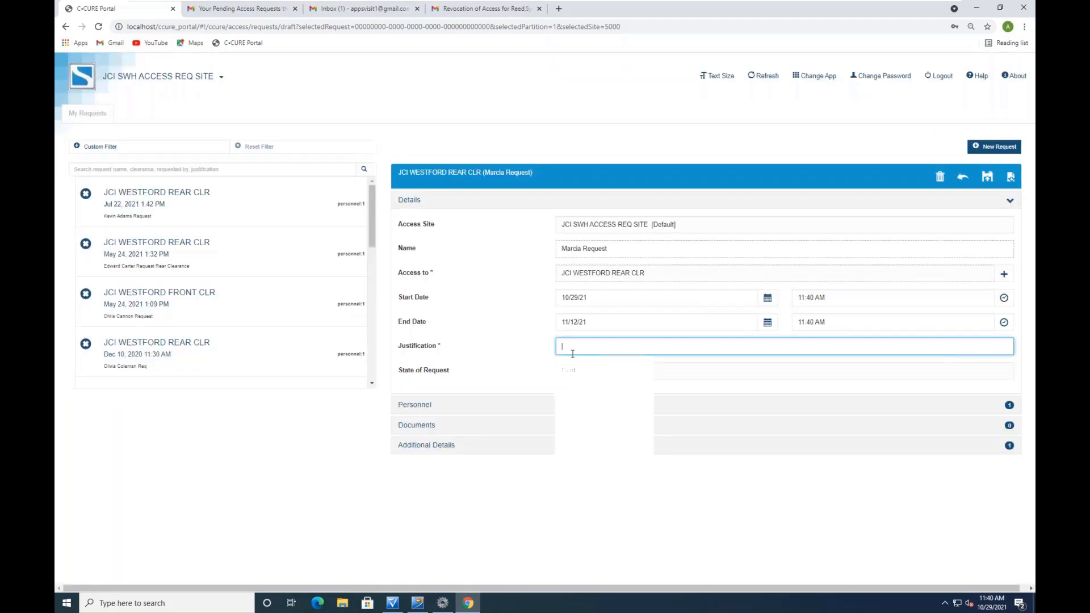
pyautogui.click(611, 367)
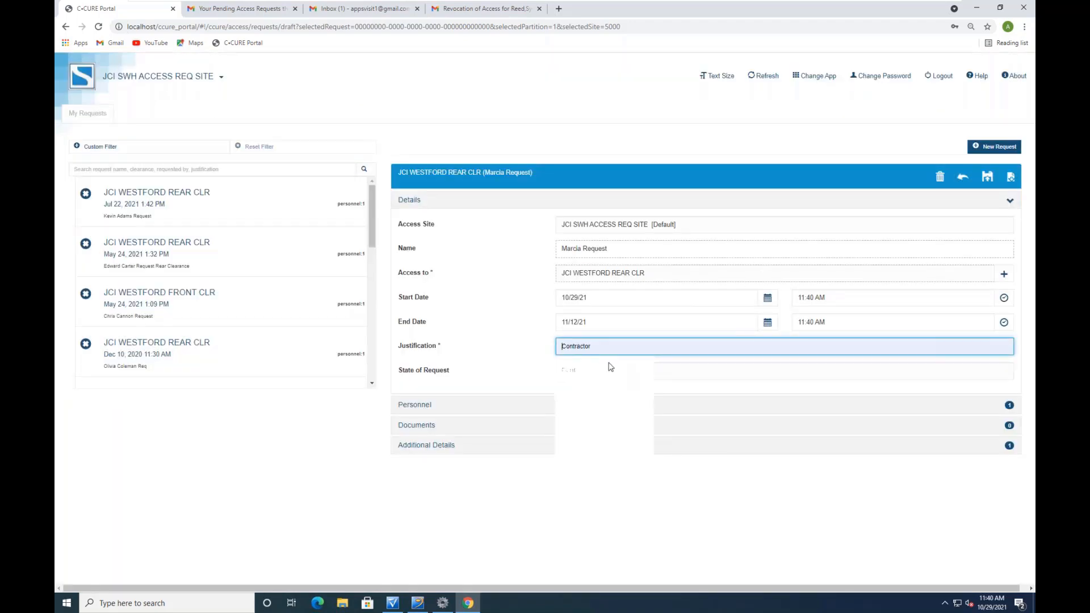
pyautogui.write('temp')
# Replace the default requester in the request's personnel with the searched person
pyautogui.click(419, 407)
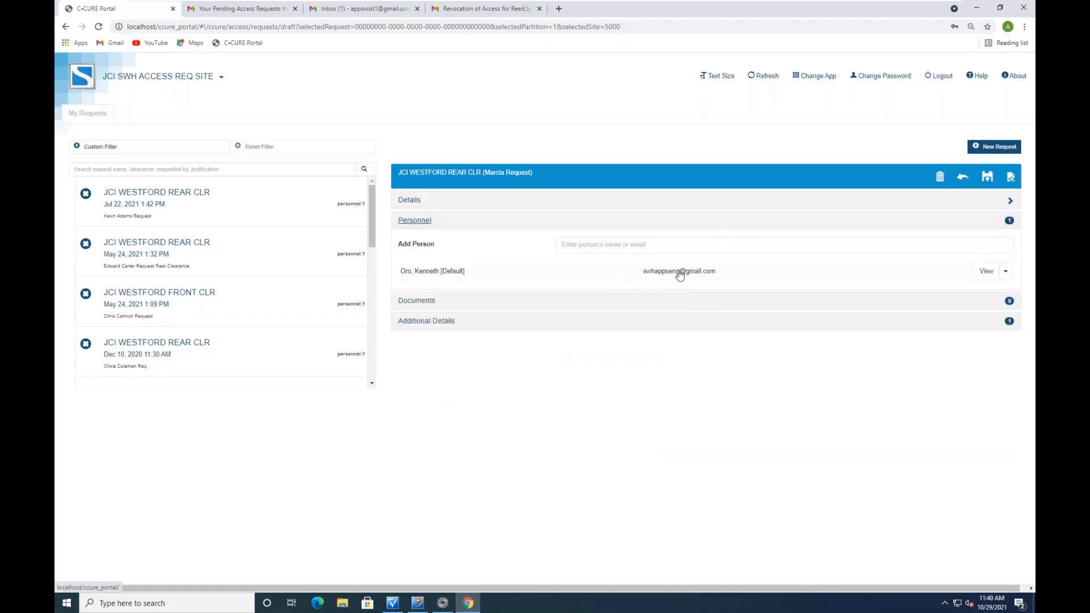
pyautogui.click(1011, 273)
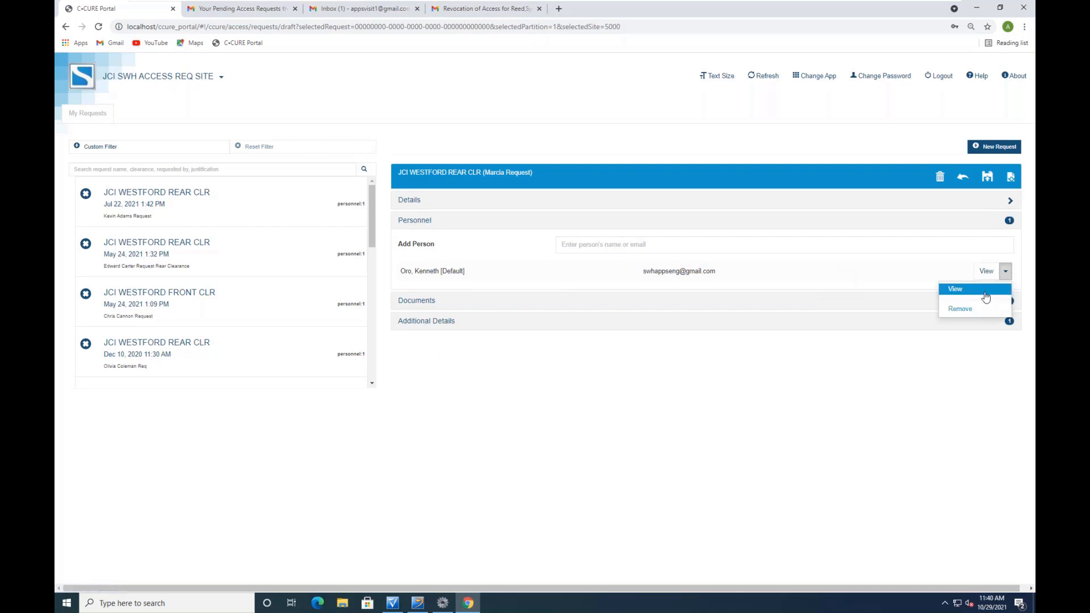
pyautogui.click(958, 309)
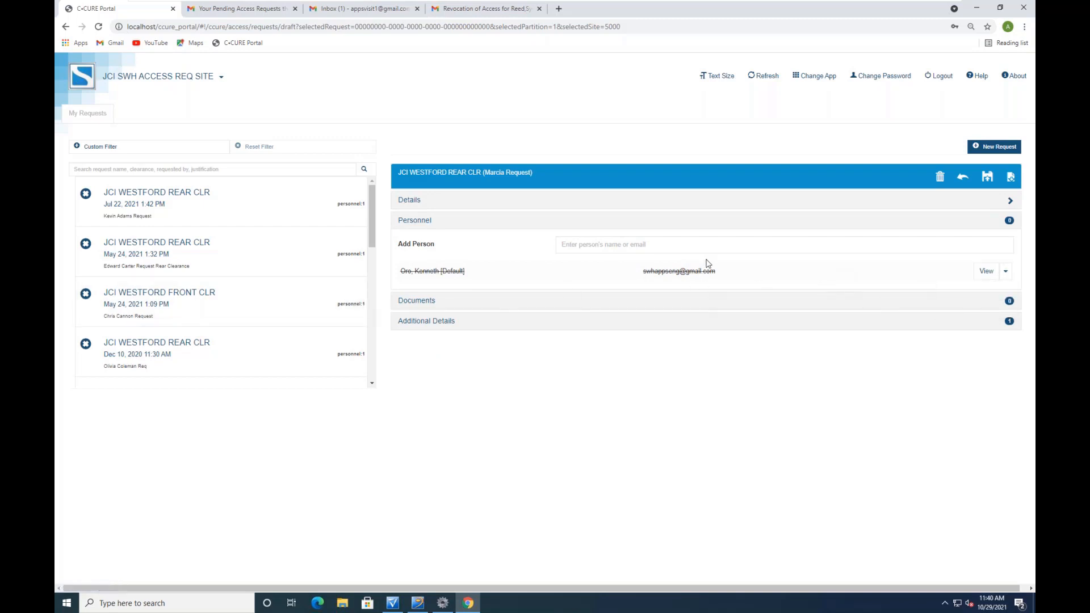
pyautogui.click(645, 245)
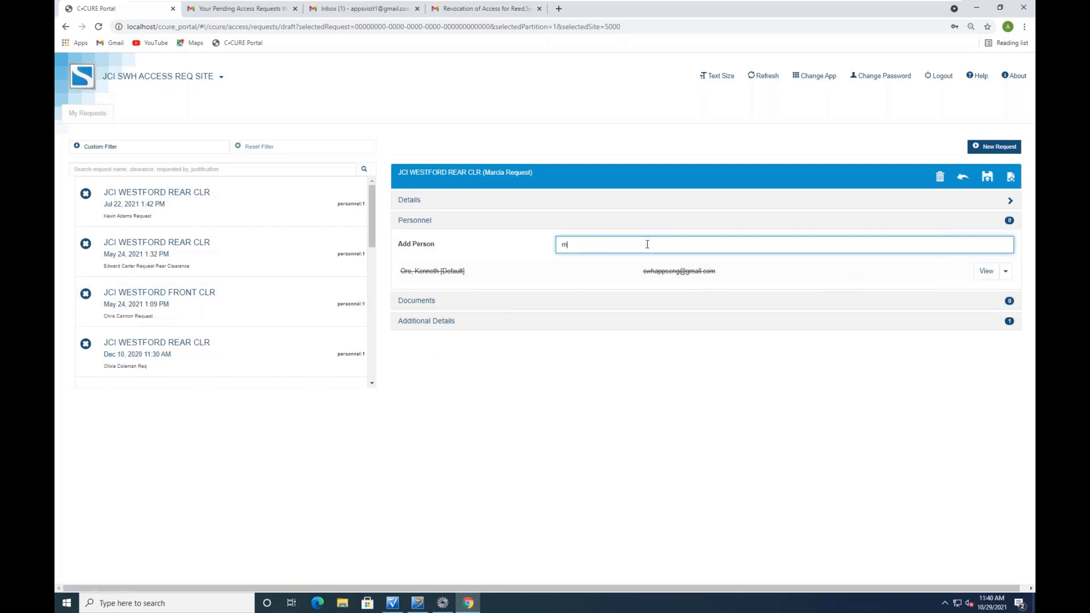
pyautogui.write('marcia')
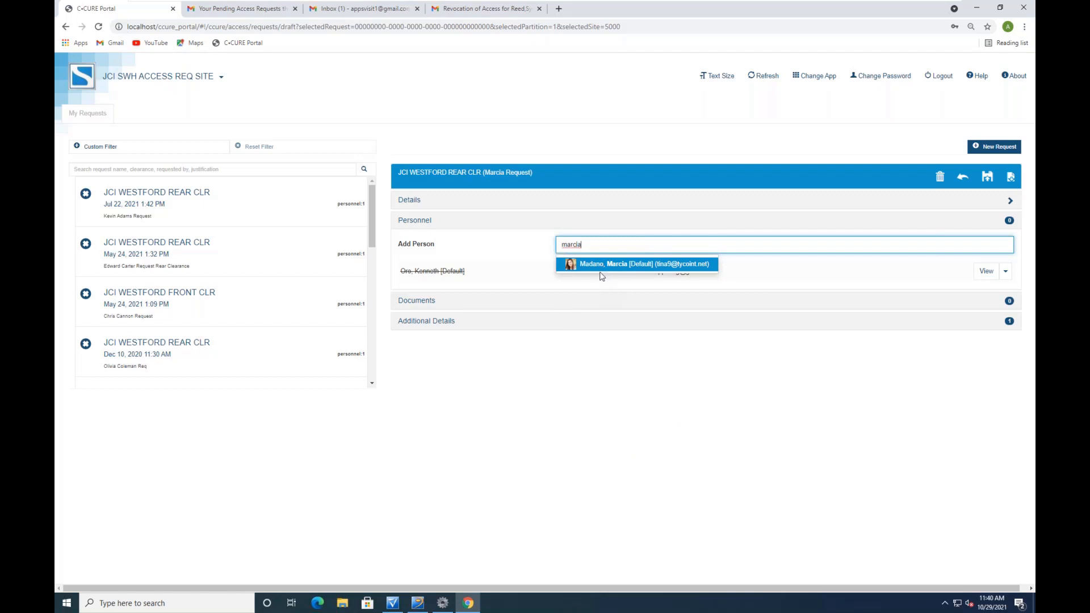
pyautogui.click(629, 267)
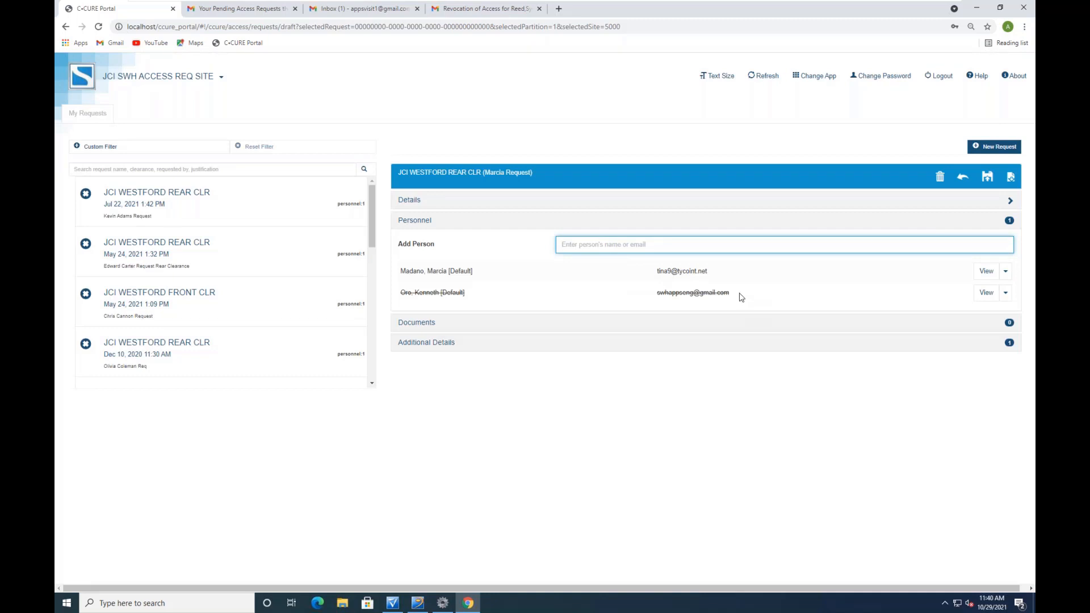
# Submit the draft request and check the pending-request notification email in Outlook
pyautogui.click(423, 325)
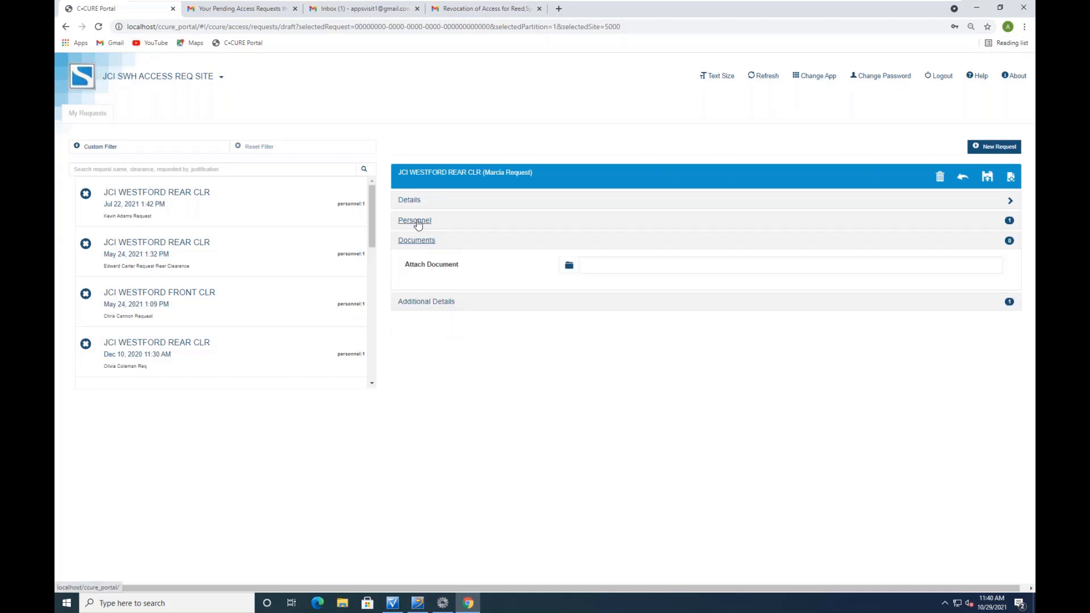
pyautogui.click(413, 203)
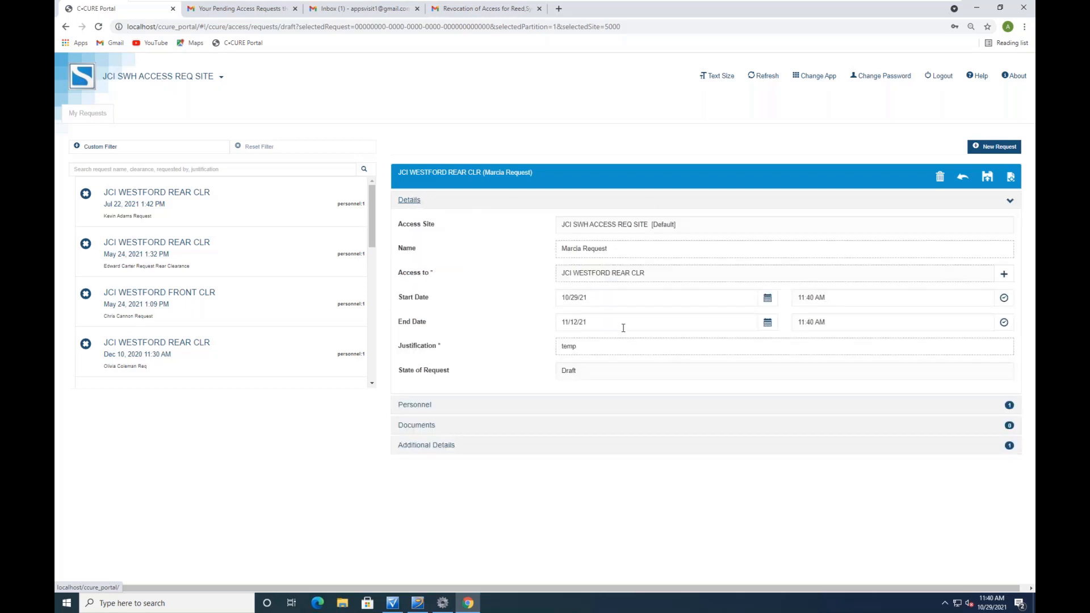
pyautogui.click(987, 179)
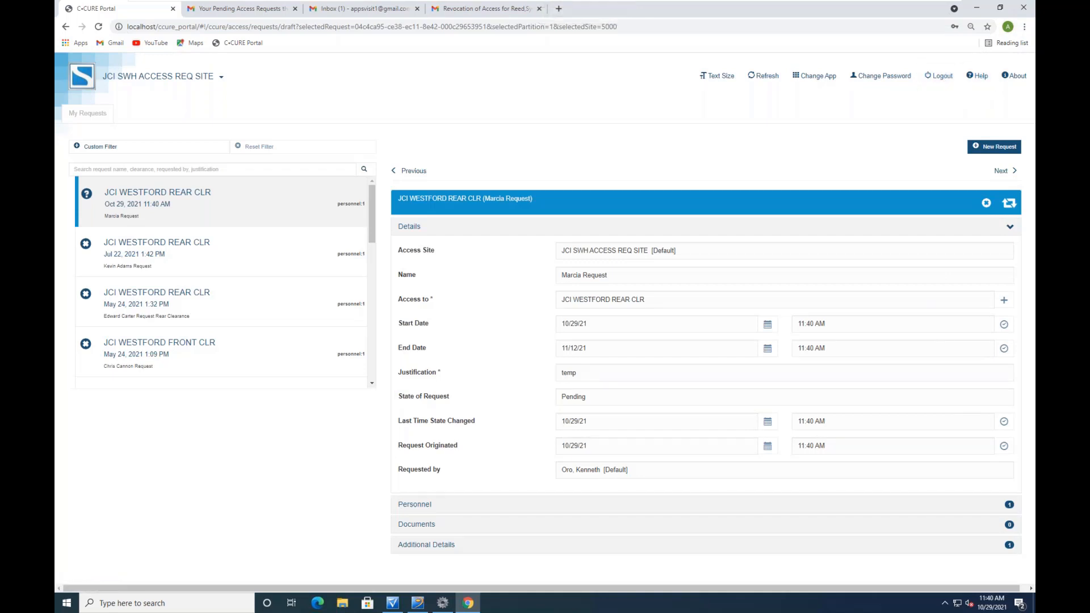
pyautogui.hotkey('alt', 'Tab')
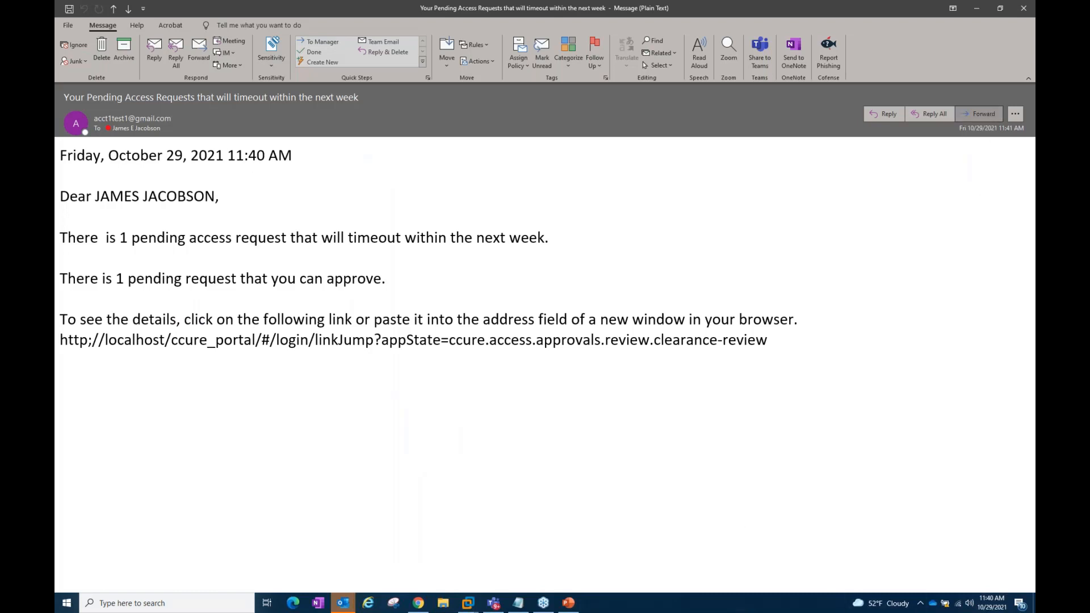
pyautogui.click(1025, 11)
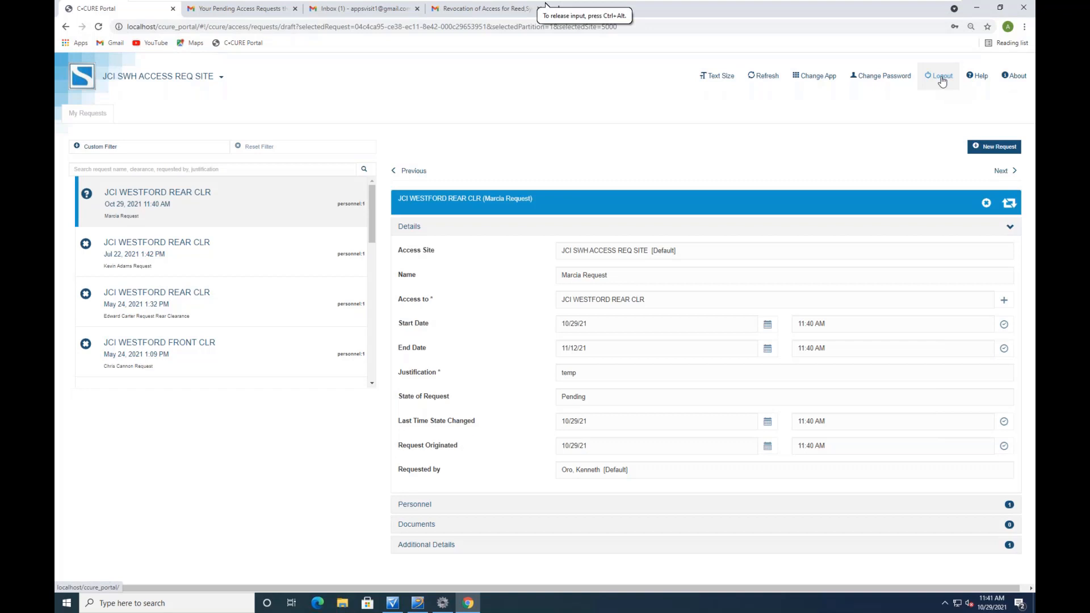
# Log out of the requester session and sign back in with the approver's saved login
pyautogui.click(942, 82)
pyautogui.click(919, 162)
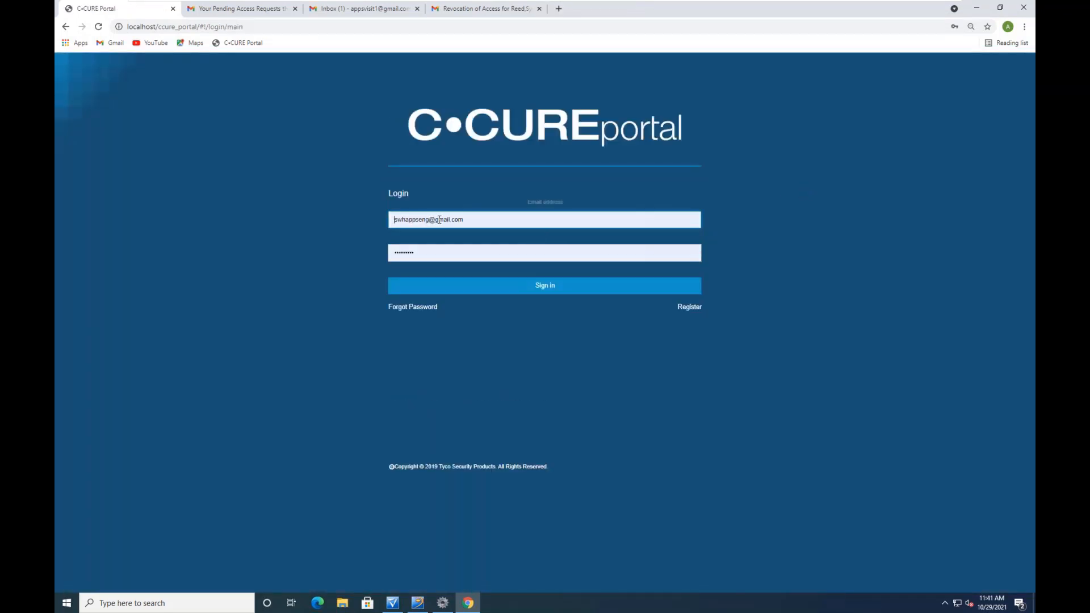
pyautogui.click(481, 219)
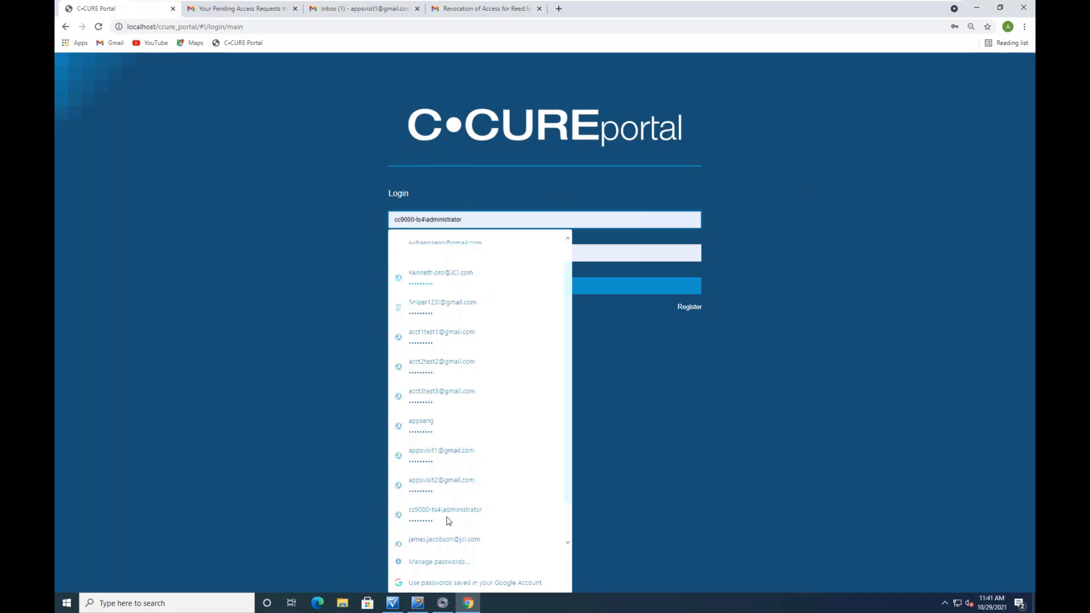
pyautogui.click(439, 544)
pyautogui.click(547, 288)
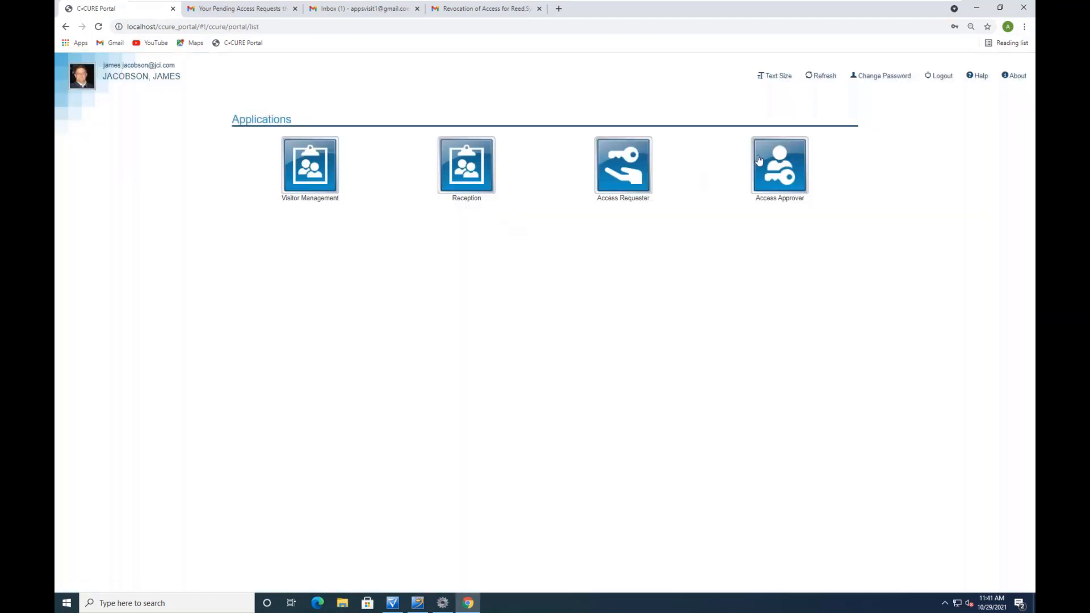
# Approve the pending JCI WESTFORD REAR CLR request in Access Approver
pyautogui.click(781, 169)
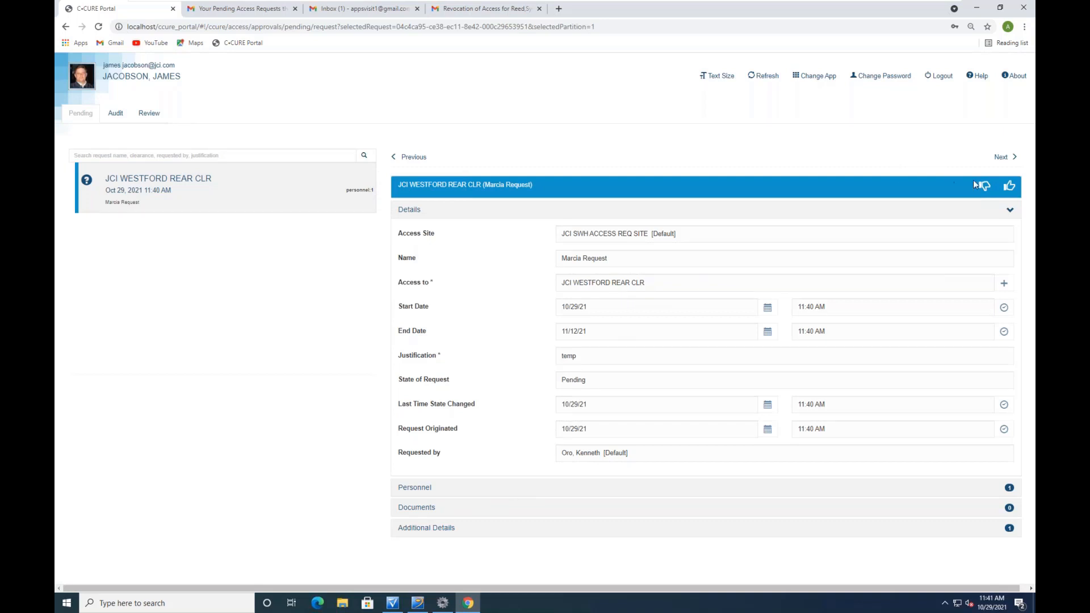
pyautogui.click(1011, 187)
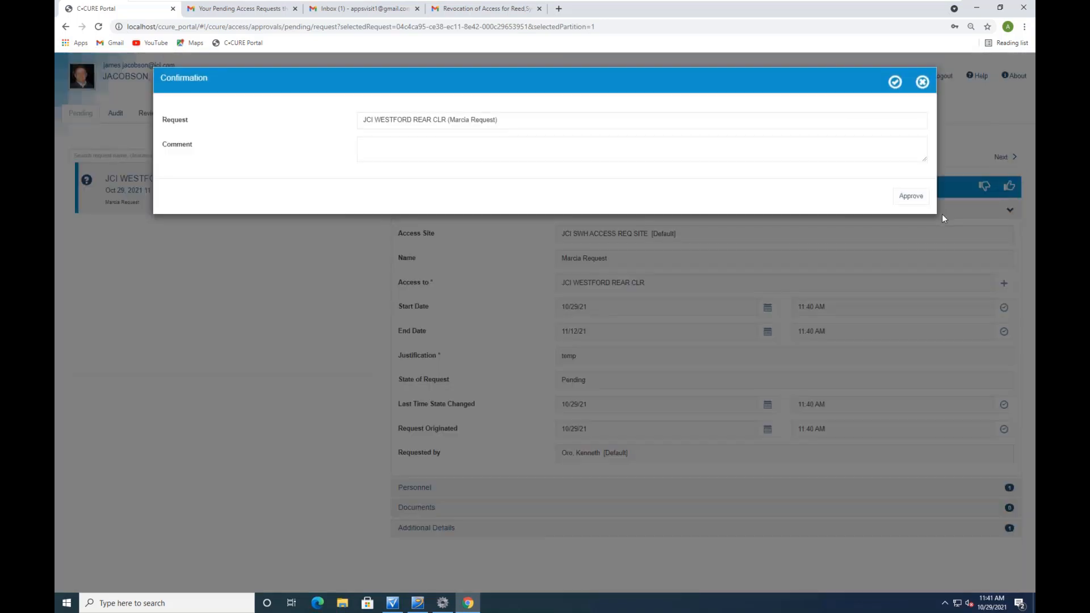
pyautogui.click(910, 196)
pyautogui.click(392, 603)
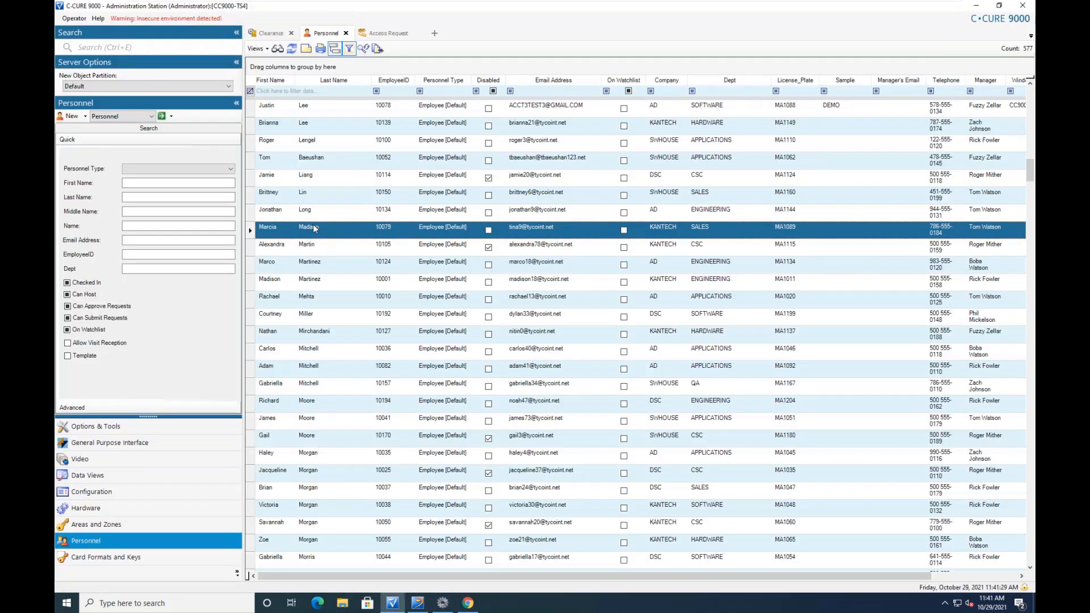
pyautogui.doubleClick(313, 231)
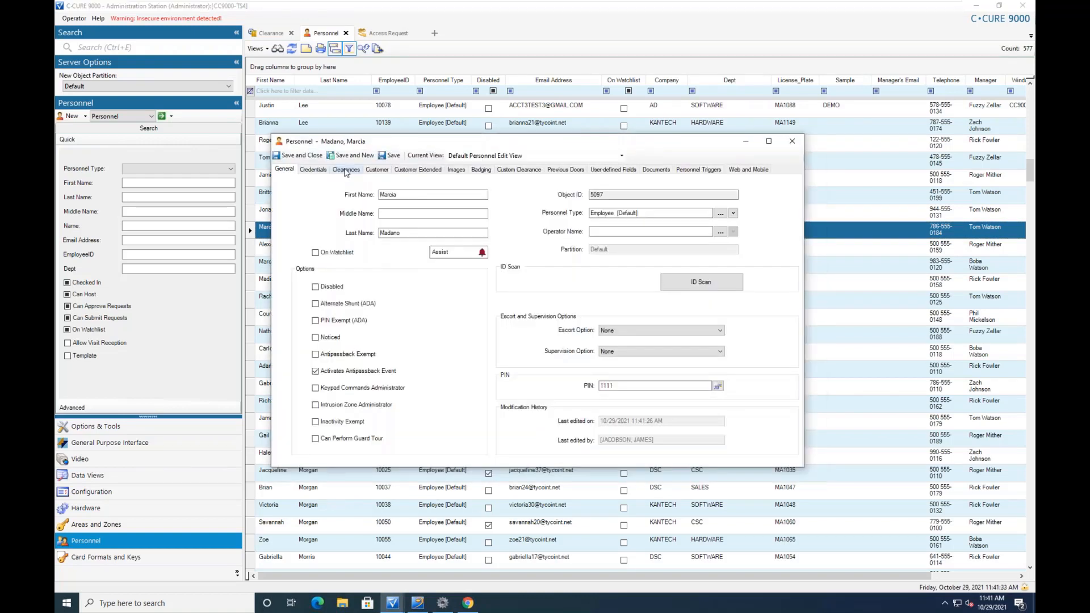
pyautogui.click(346, 170)
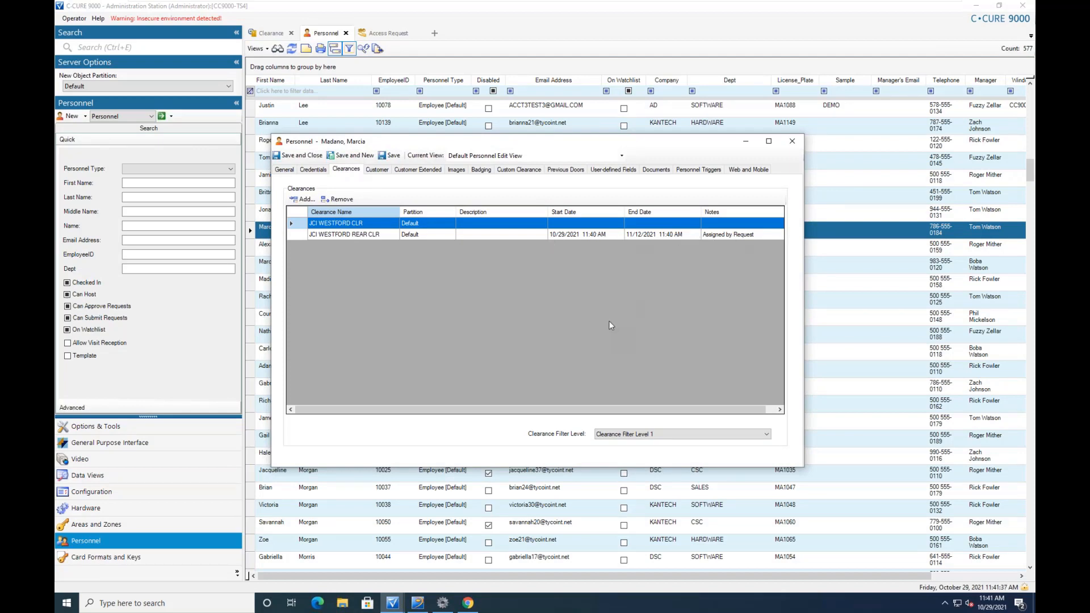
pyautogui.click(793, 142)
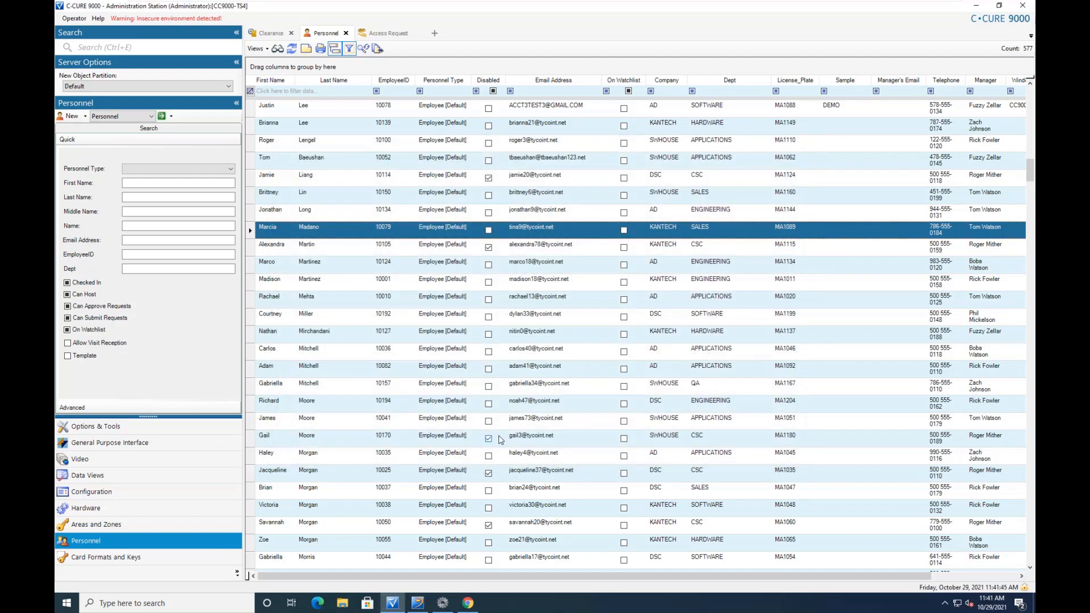
# List everyone holding JCI WESTFORD REAR CLR in the approver's Audit view
pyautogui.click(467, 603)
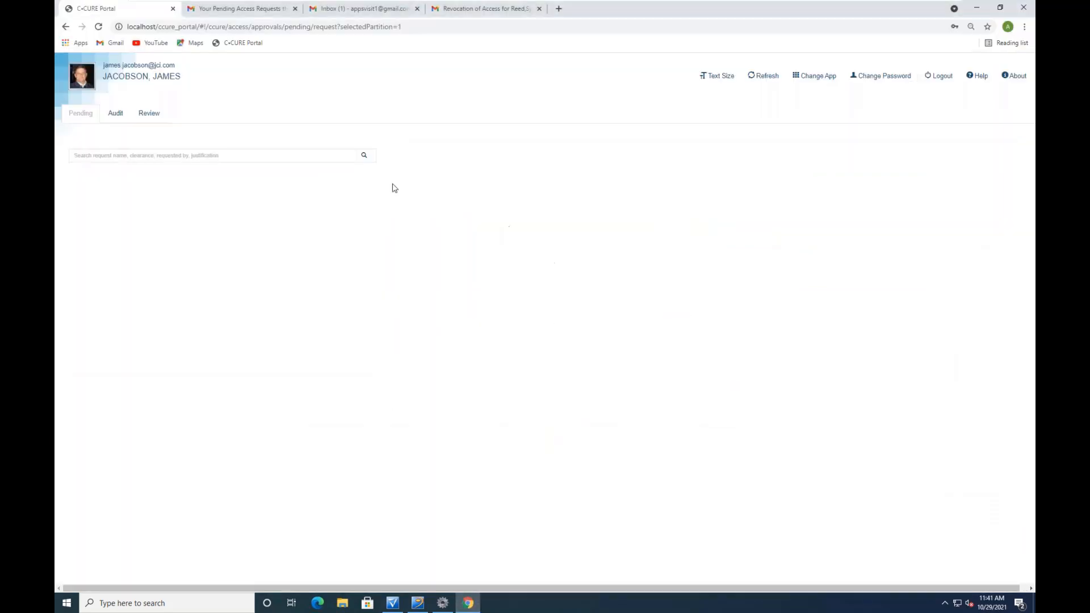
pyautogui.click(116, 113)
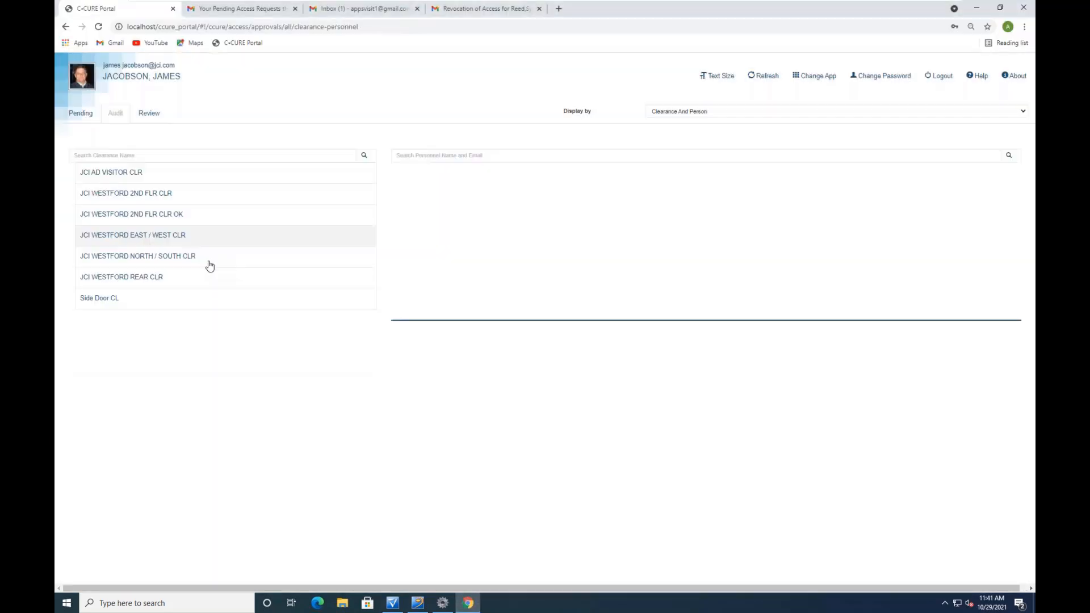
pyautogui.click(151, 279)
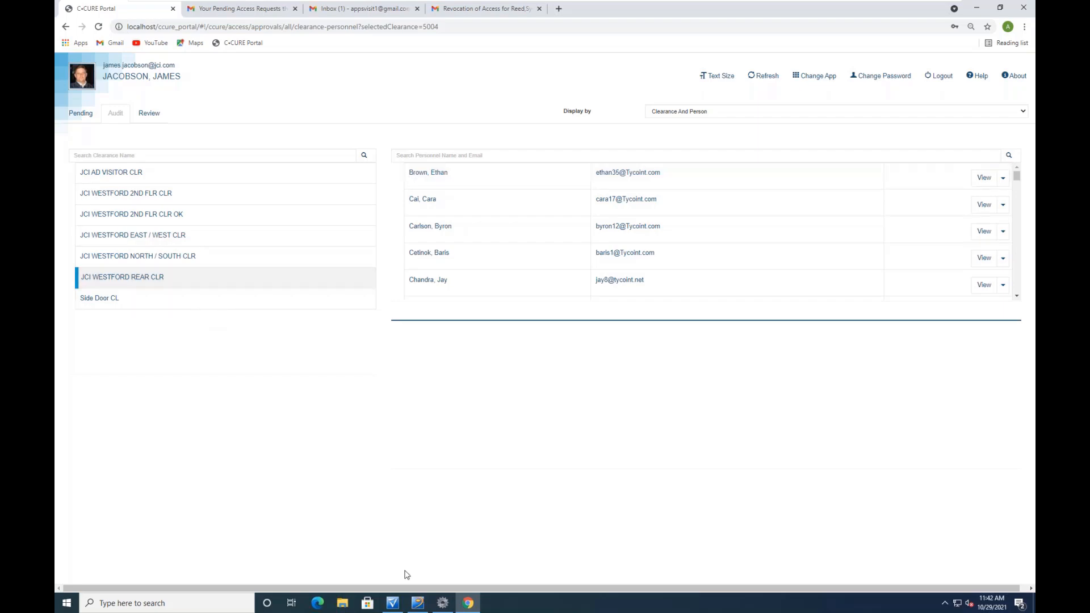
pyautogui.click(392, 604)
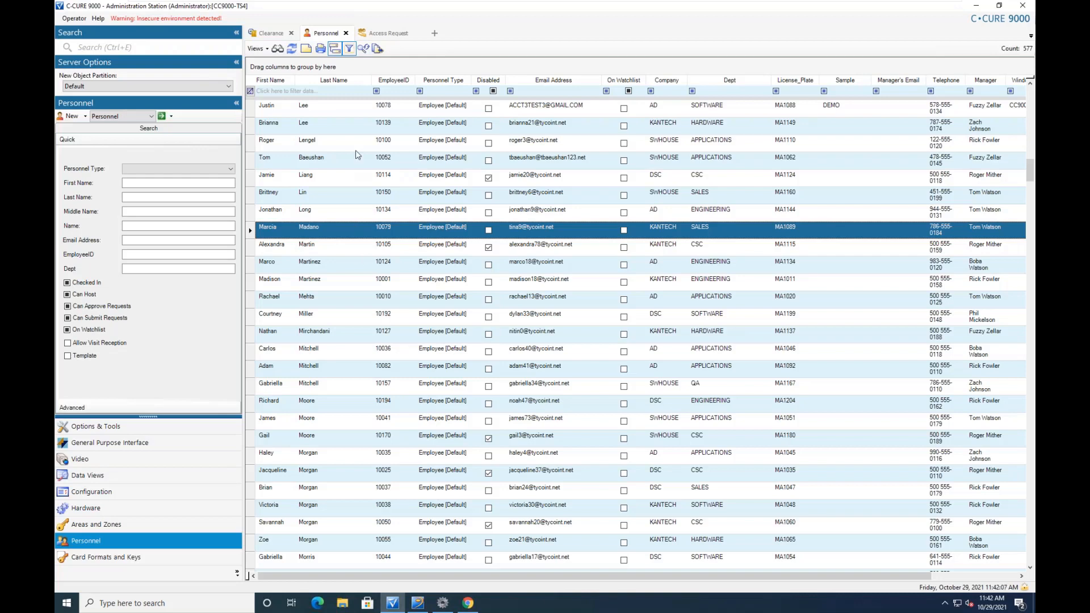
# Filter personnel by the shared last name and review one person's six clearances
pyautogui.write('b')
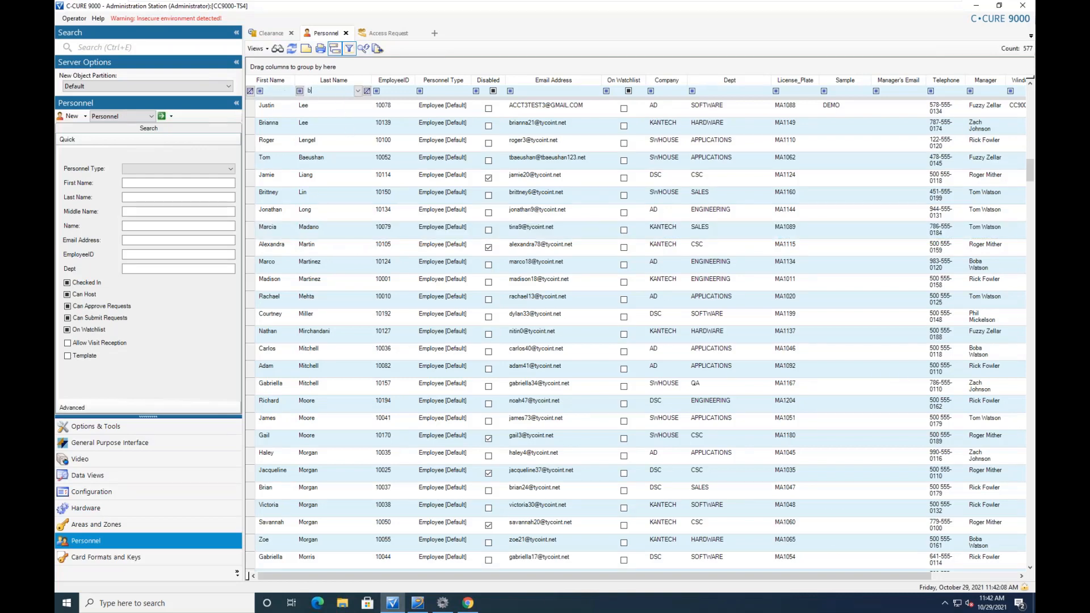
pyautogui.write('rown')
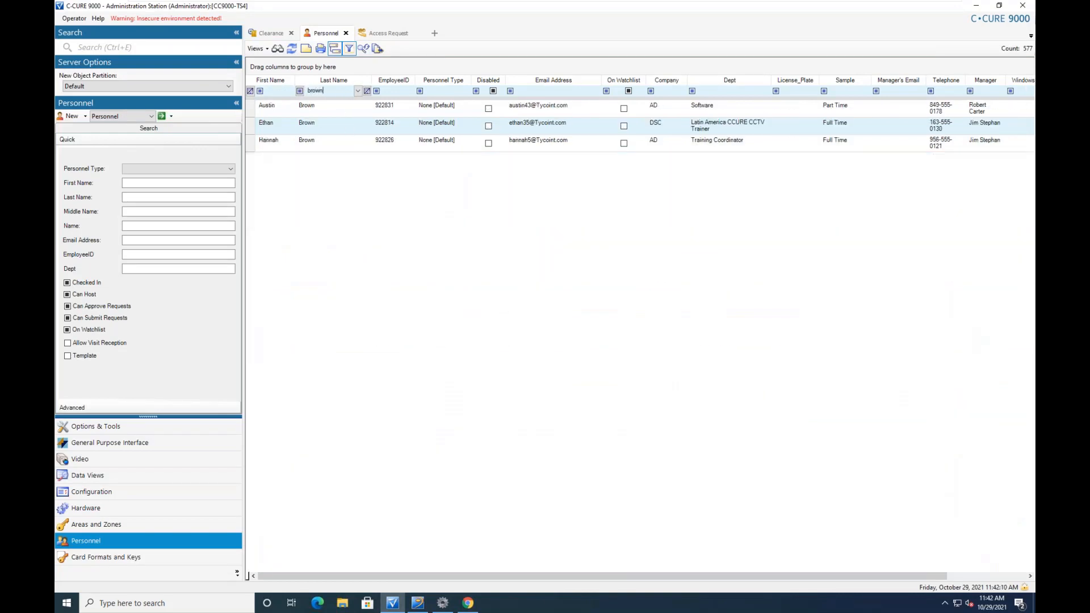
pyautogui.click(320, 124)
pyautogui.doubleClick(320, 124)
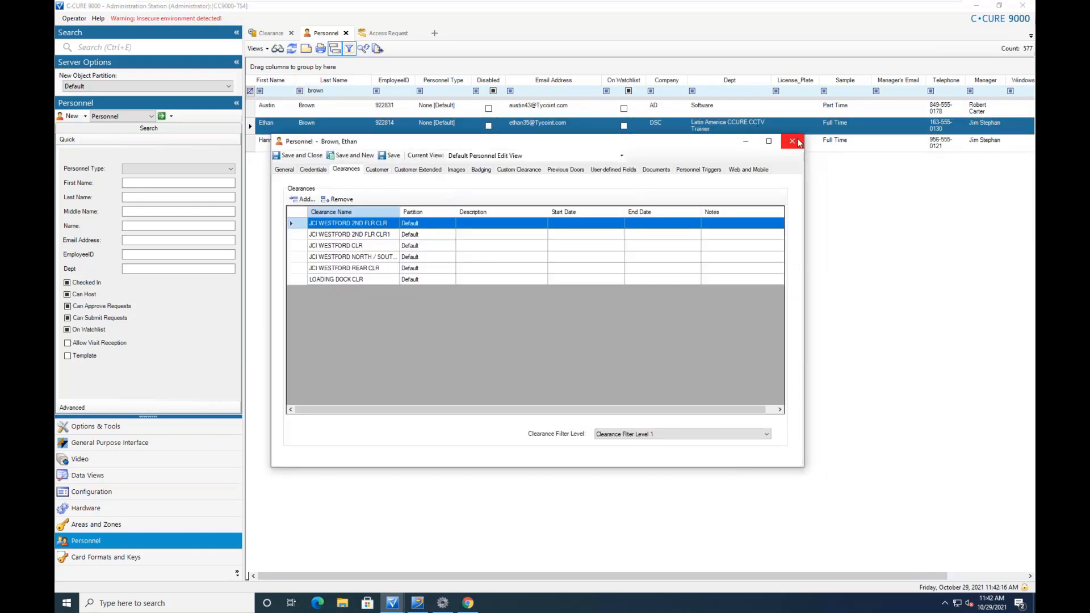
pyautogui.click(793, 141)
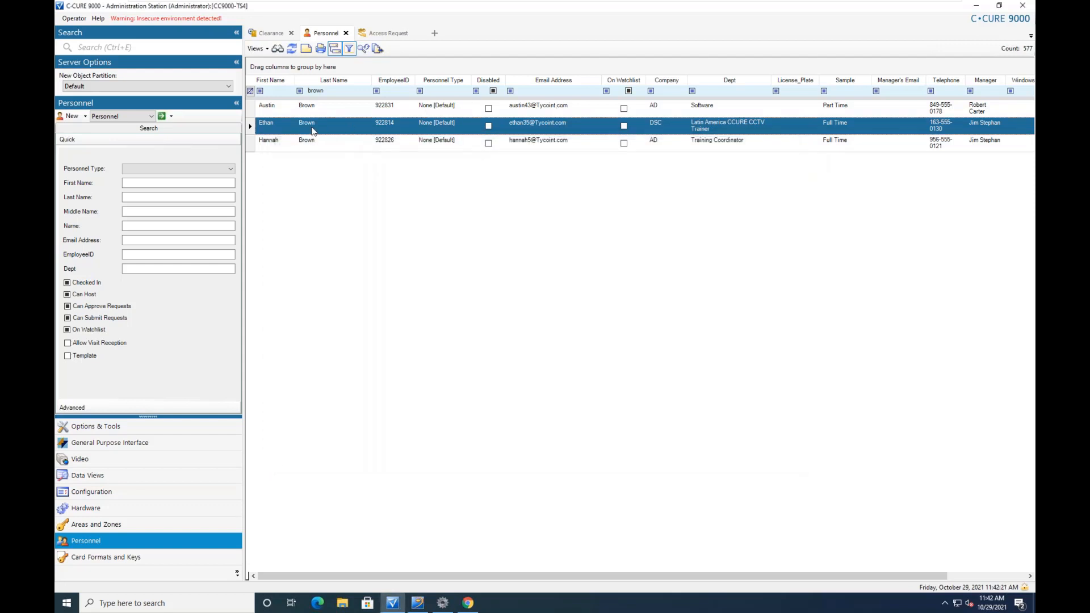
pyautogui.click(468, 603)
# Remove JCI WESTFORD REAR CLR from the first listed person in the Audit view
pyautogui.click(494, 179)
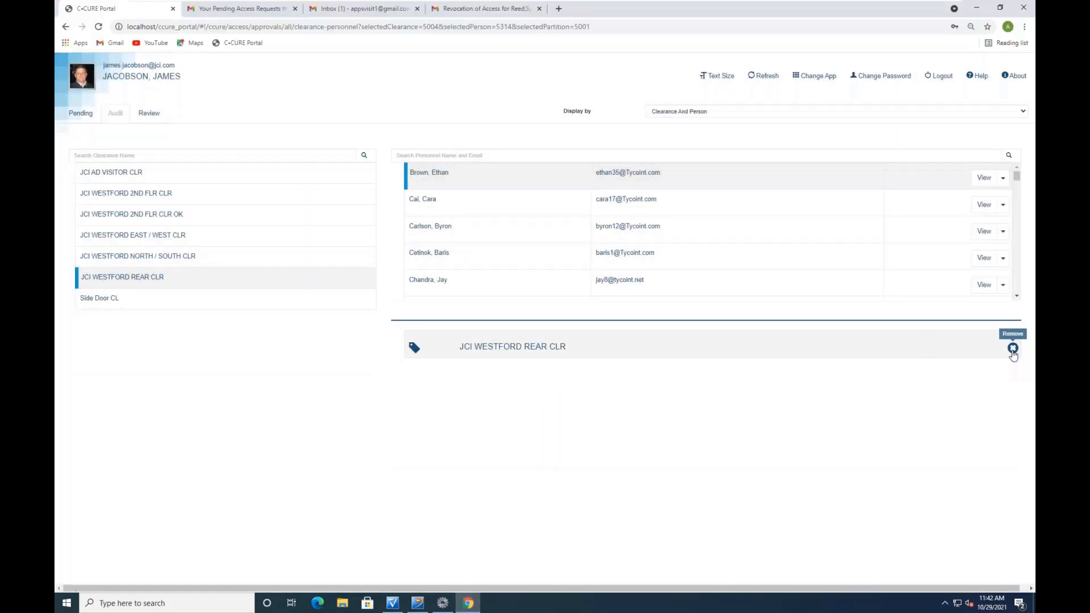
pyautogui.click(1013, 350)
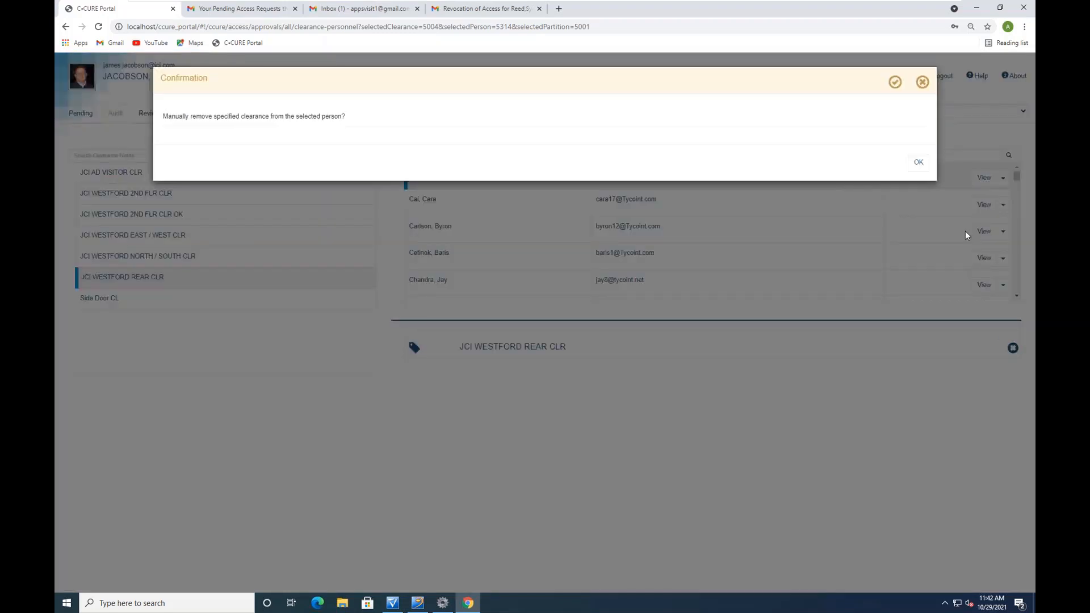
pyautogui.click(918, 163)
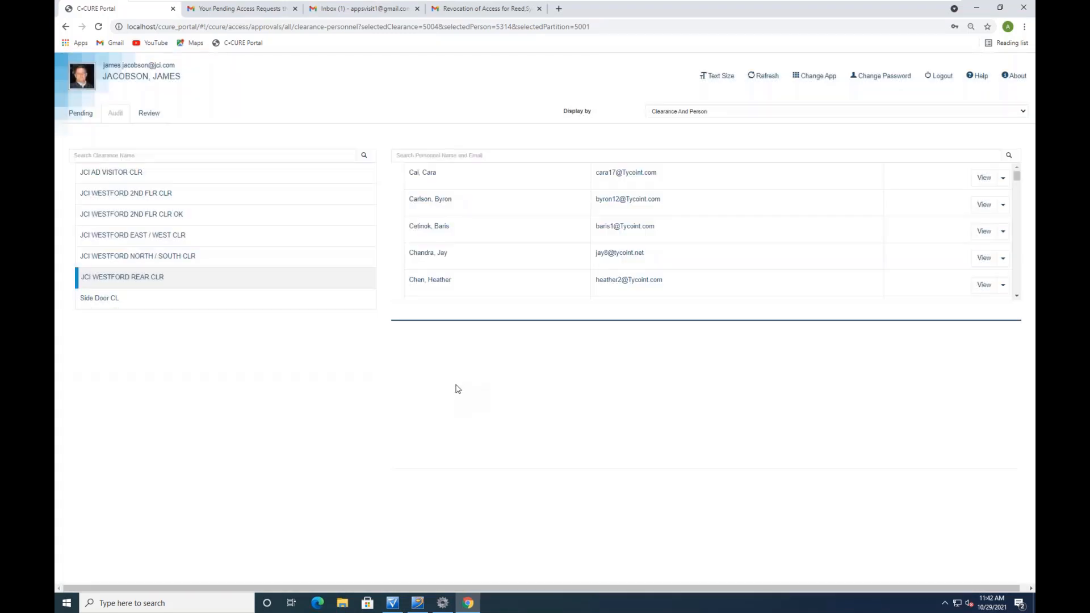
pyautogui.click(392, 603)
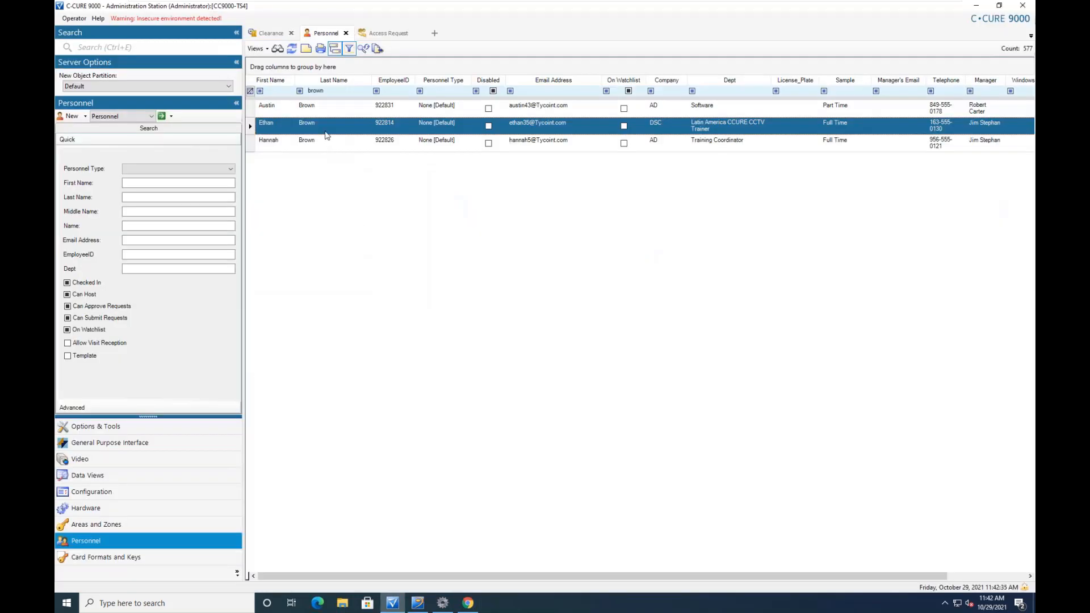
# Reopen the person's record to confirm five clearances remain without JCI WESTFORD REAR CLR
pyautogui.doubleClick(327, 132)
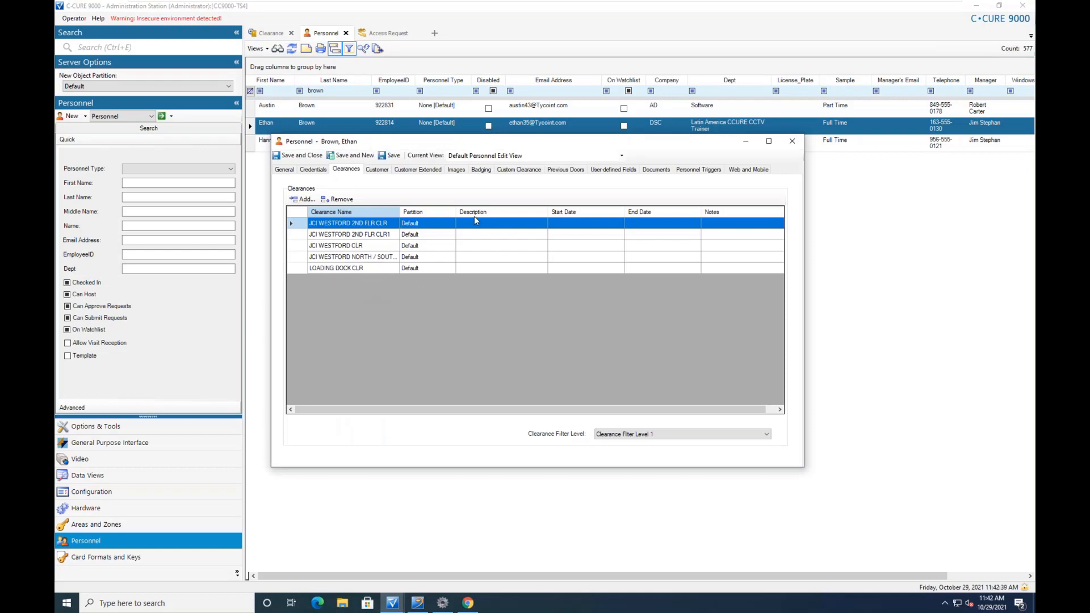
pyautogui.click(792, 142)
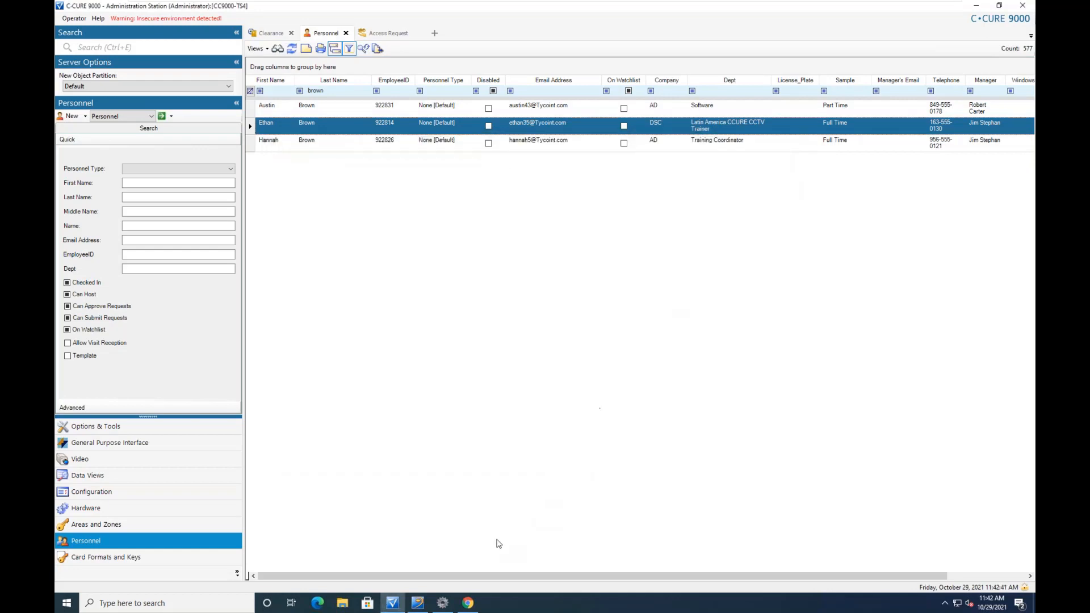
pyautogui.click(467, 603)
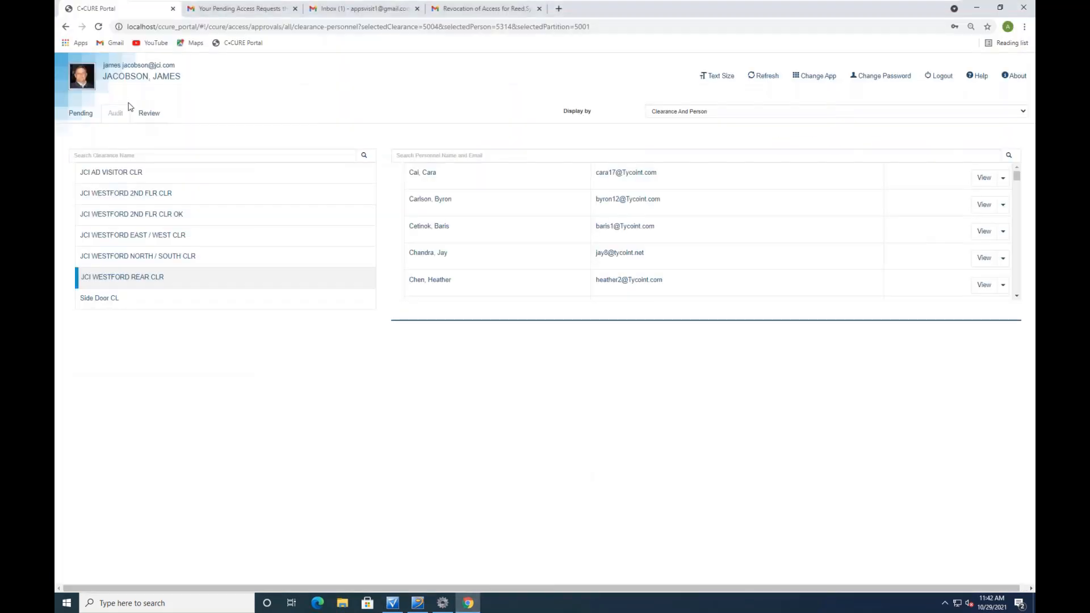
# Open the Review list and inspect the JCI WESTFORD EAST / WEST CLR clearance
pyautogui.click(151, 114)
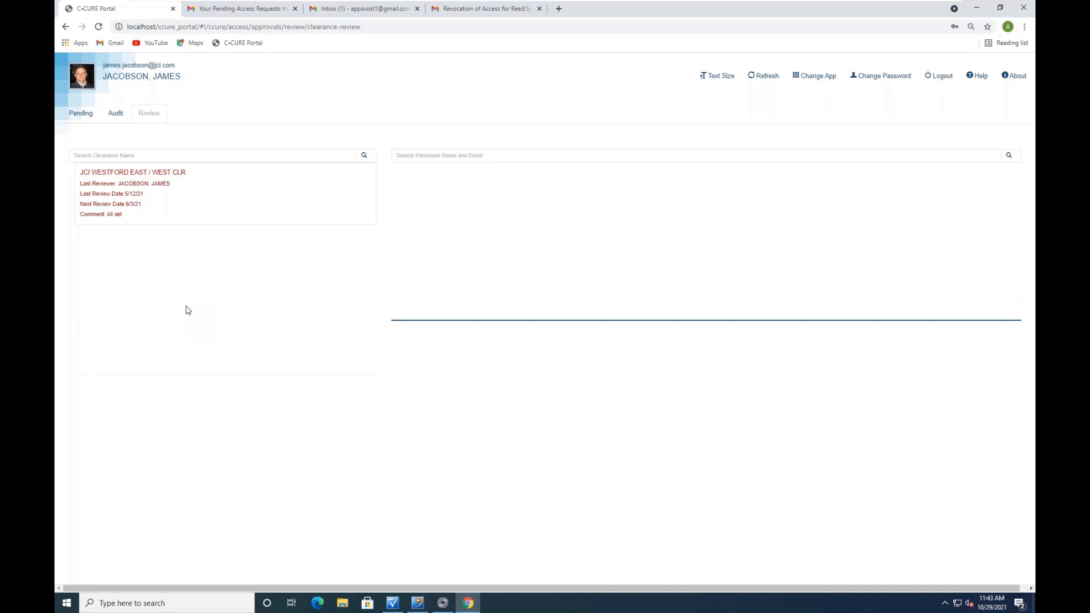
pyautogui.click(140, 193)
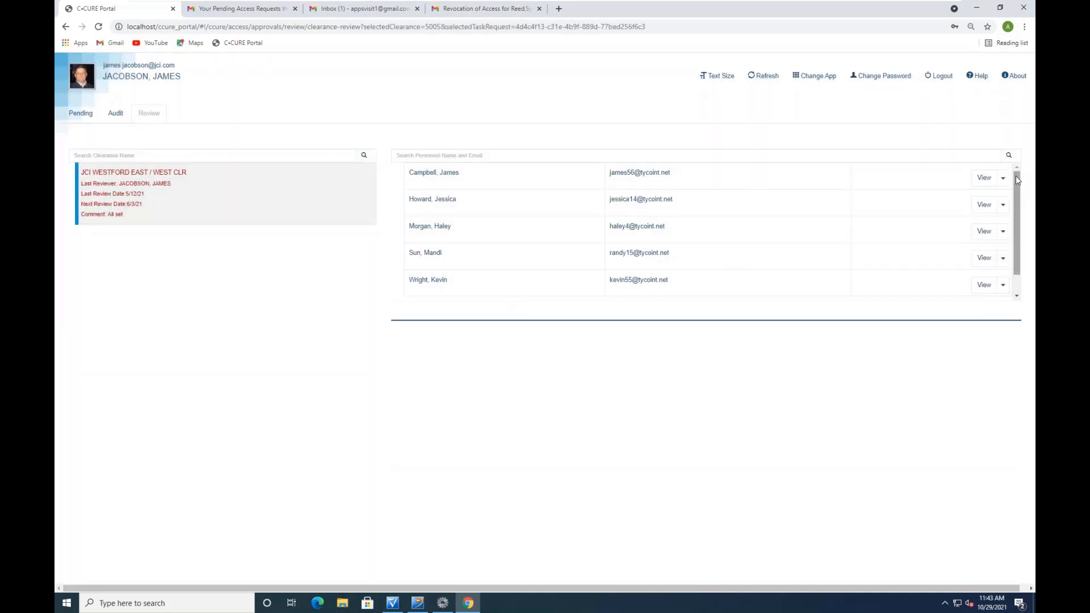
pyautogui.scroll(-1, 1019, 187)
pyautogui.scroll(1, 1020, 176)
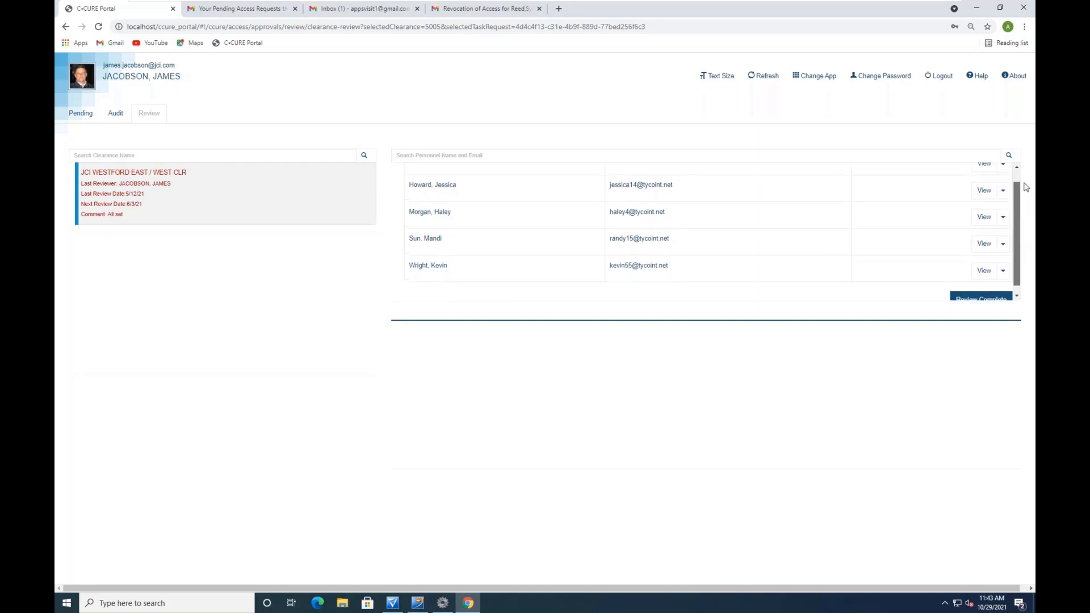
pyautogui.scroll(-1, 1020, 187)
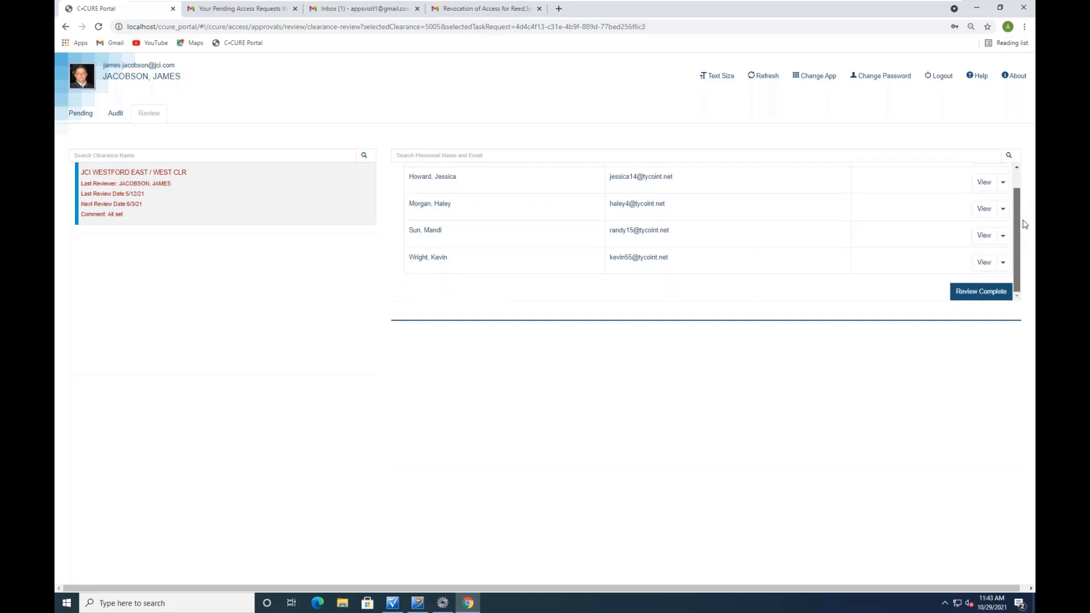
pyautogui.scroll(1, 1015, 188)
pyautogui.scroll(-1, 1015, 190)
# Mark the clearance review complete with the comment 'All set'
pyautogui.click(982, 293)
pyautogui.click(379, 145)
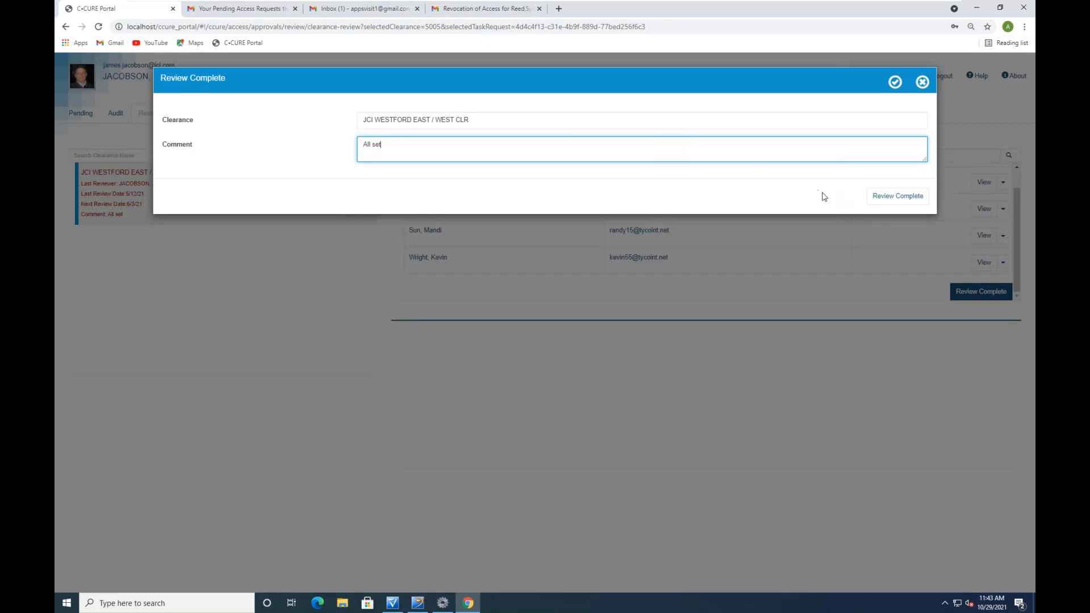
pyautogui.click(897, 198)
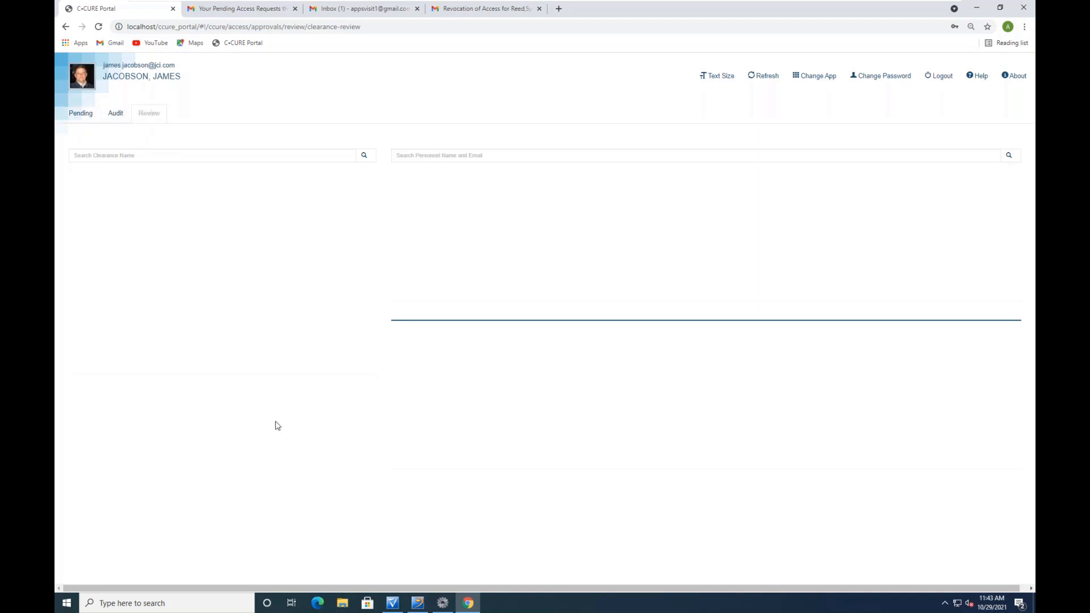
# Log out of C-CURE Portal, then show the Options & Tools list in C-CURE 9000
pyautogui.click(943, 80)
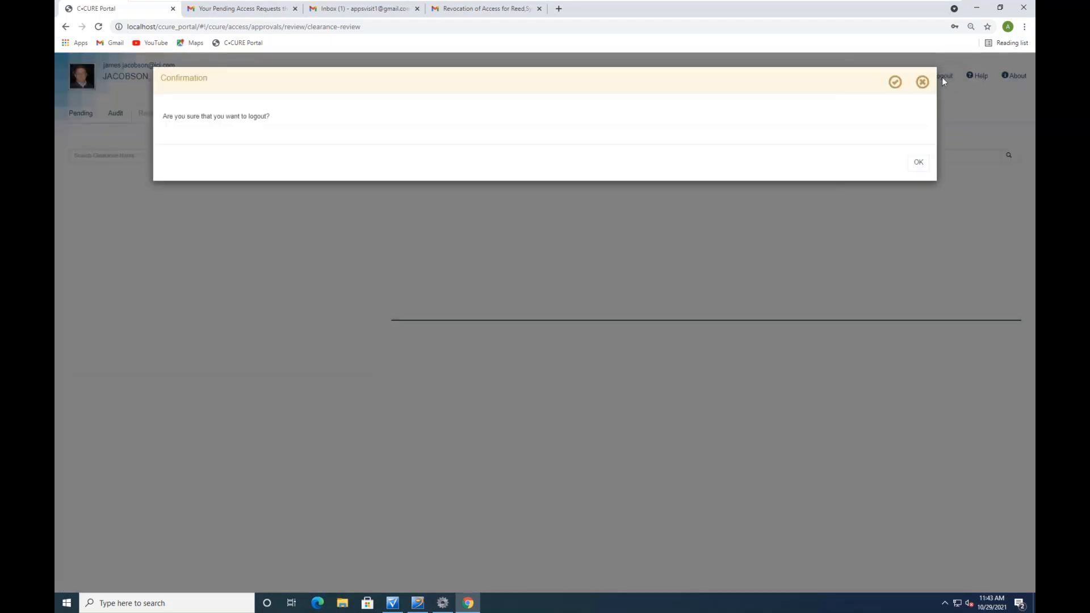
pyautogui.click(918, 161)
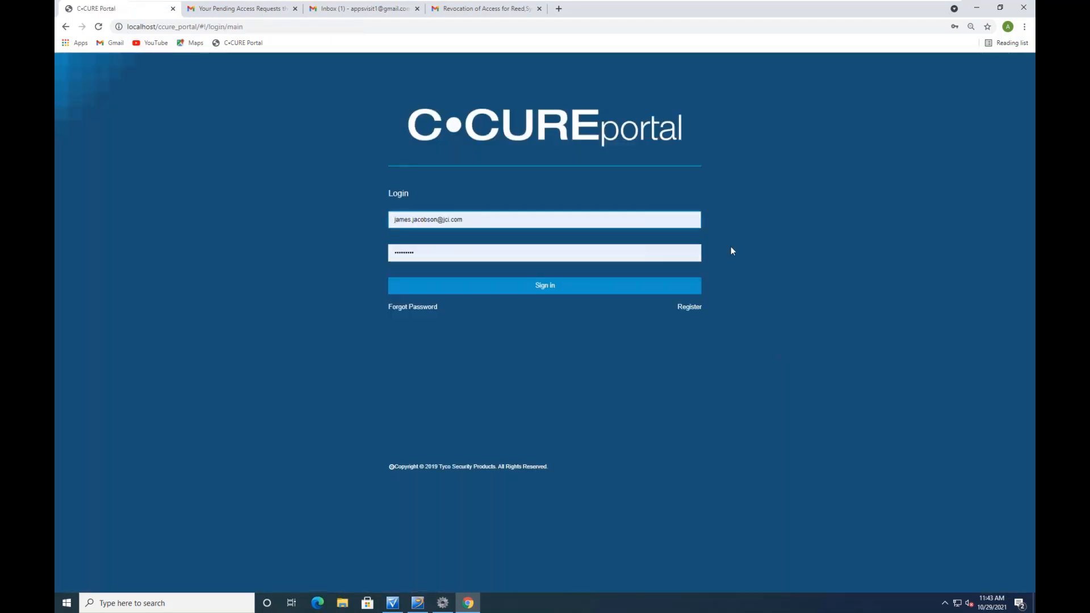
pyautogui.click(393, 603)
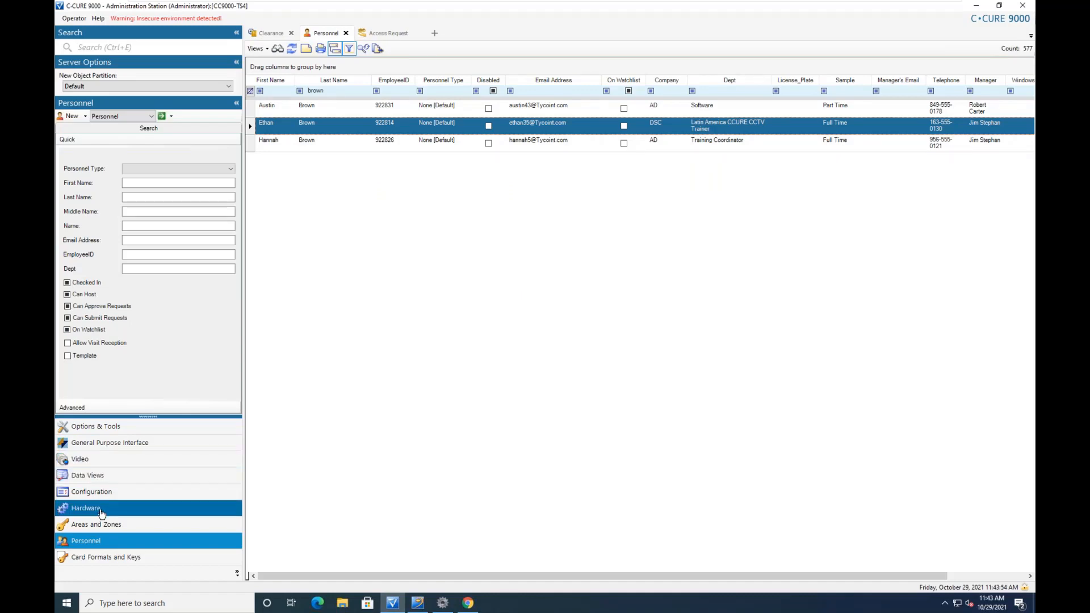
pyautogui.click(125, 427)
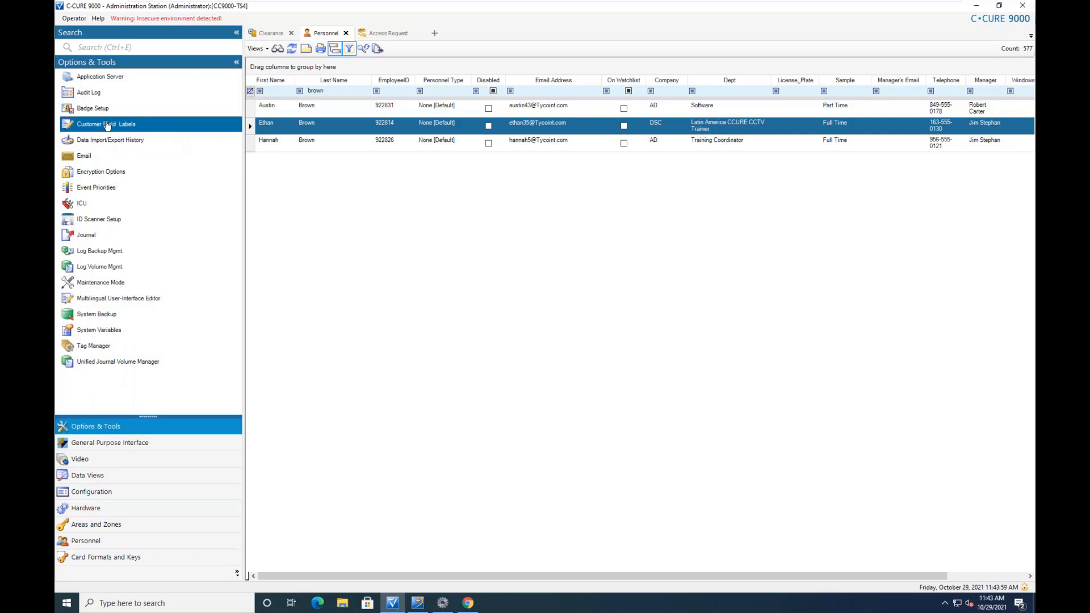
pyautogui.doubleClick(97, 95)
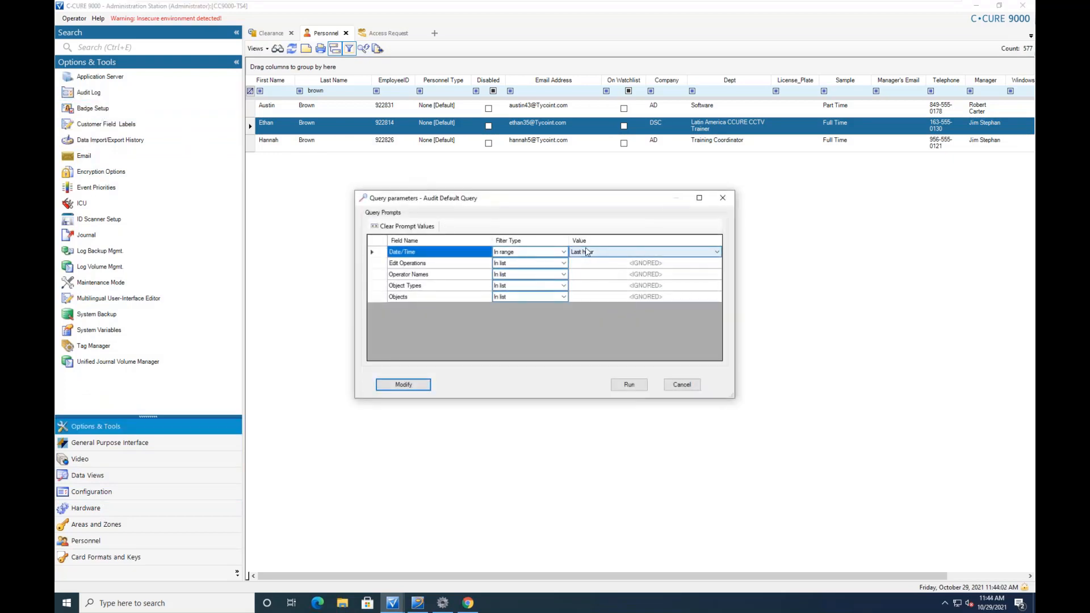
pyautogui.click(634, 388)
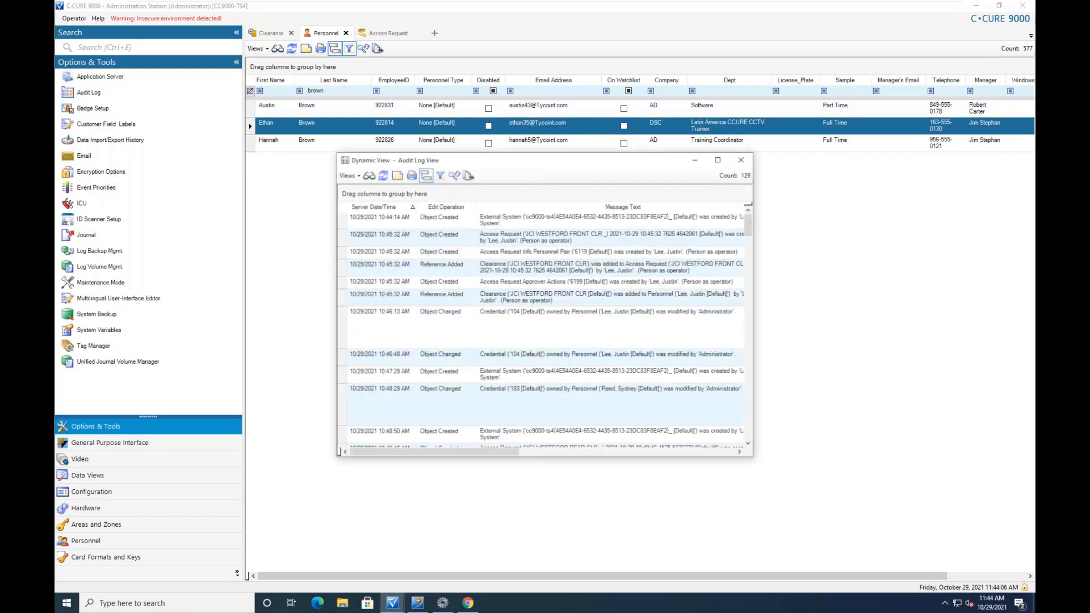
pyautogui.click(718, 160)
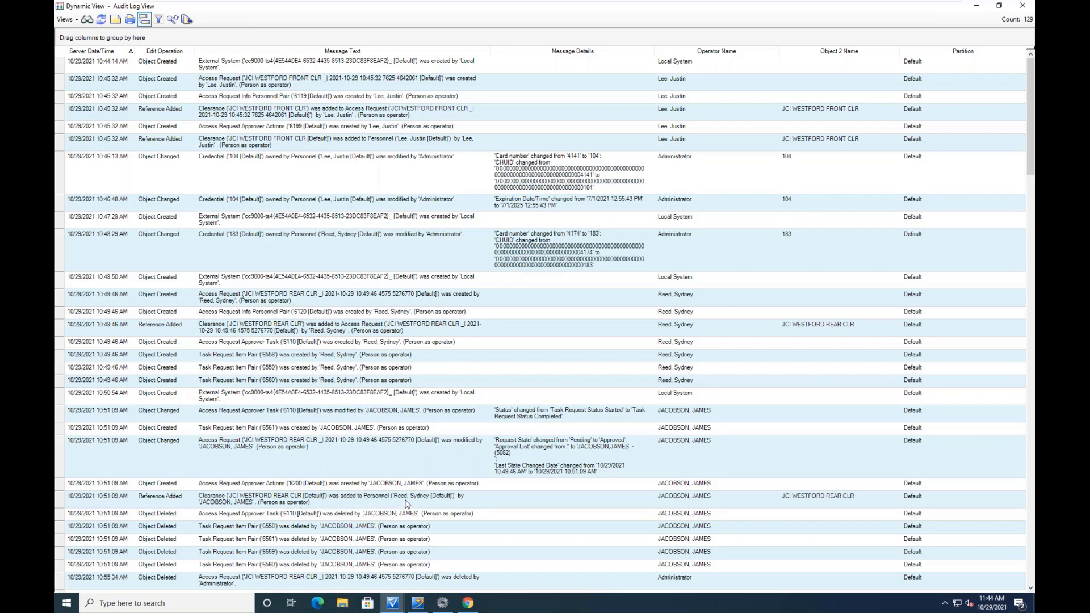
pyautogui.scroll(-9, 399, 499)
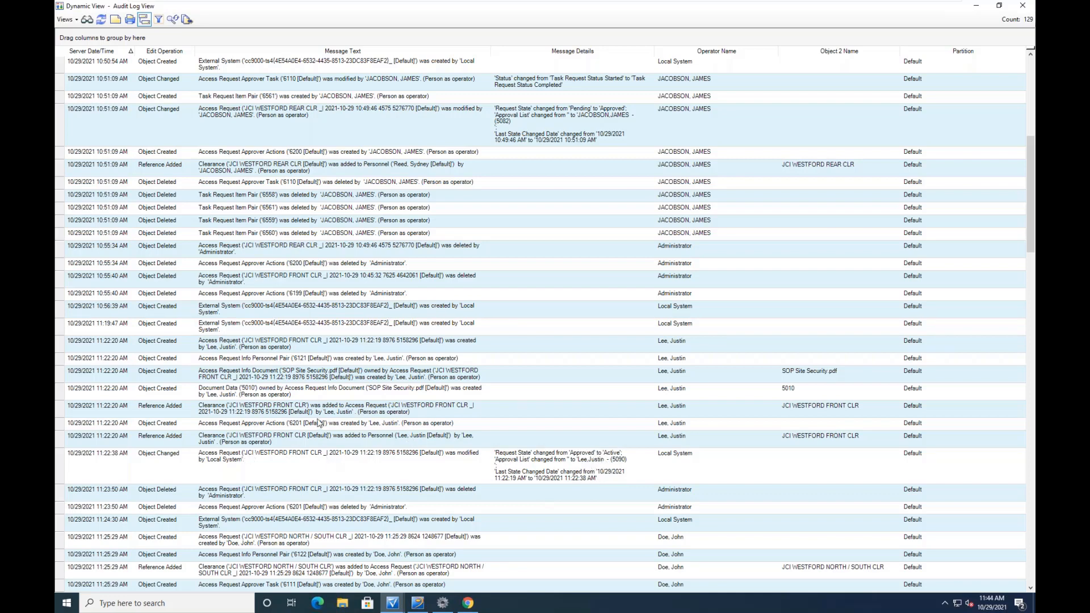
pyautogui.scroll(-7, 320, 423)
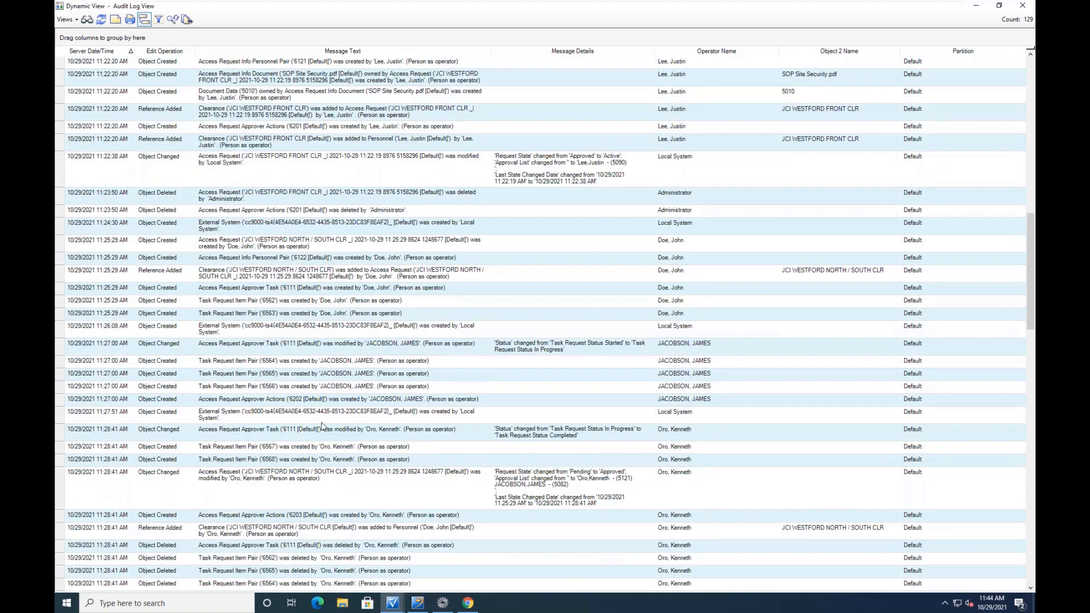
pyautogui.scroll(-7, 322, 425)
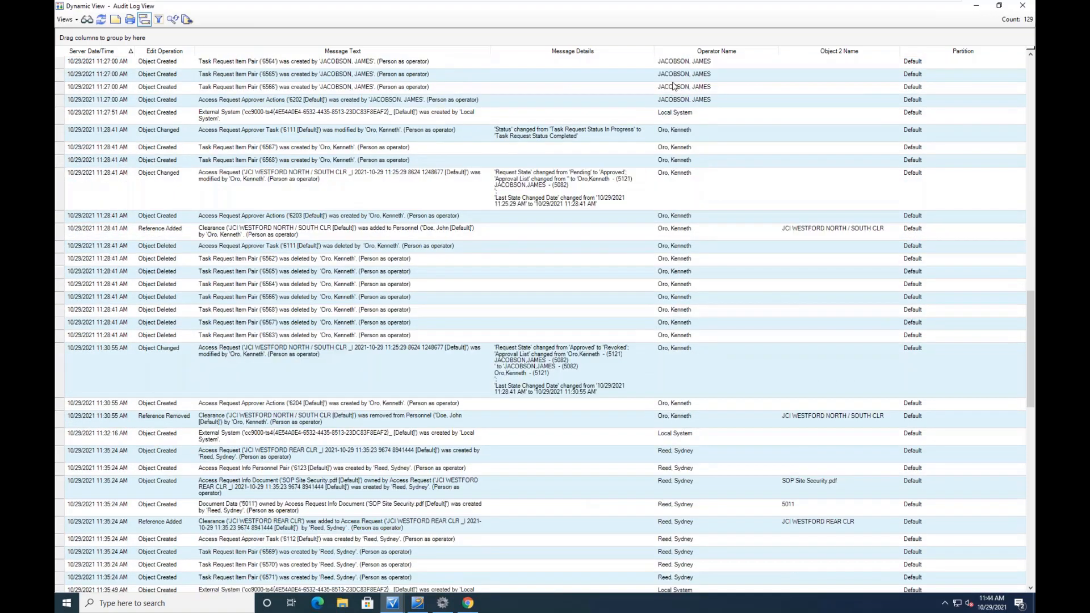
pyautogui.click(1022, 7)
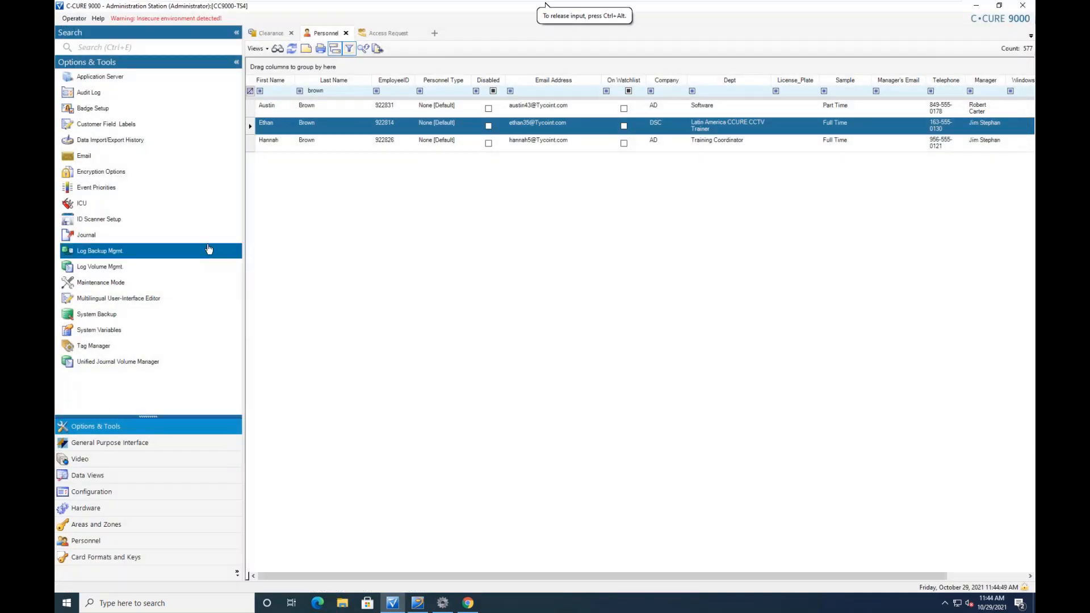
# Select the Access Request by Date RPT report from the saved Reports in Data Views
pyautogui.click(98, 480)
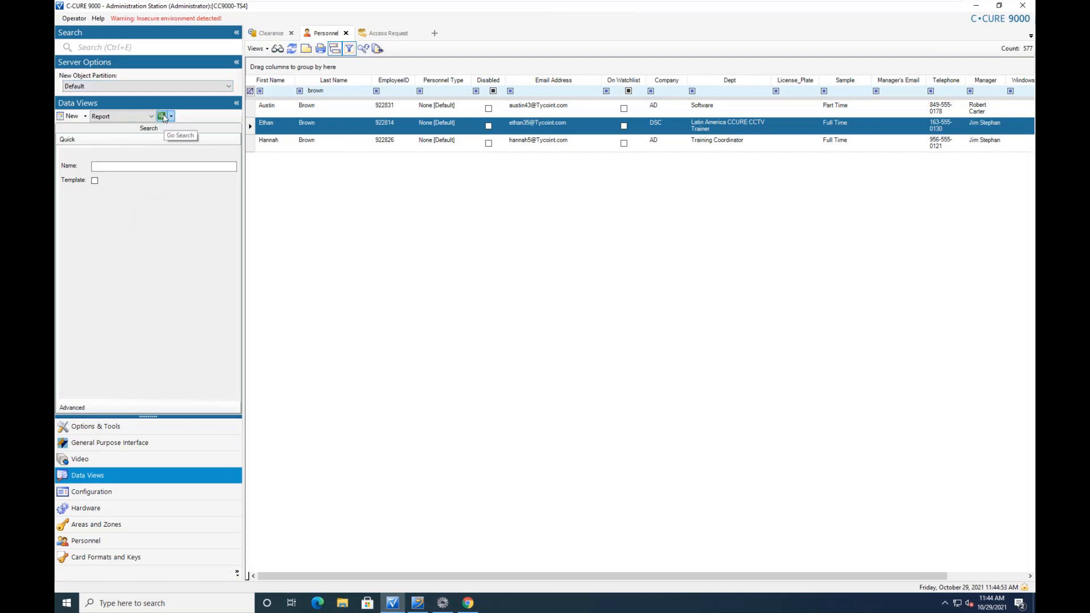
pyautogui.click(162, 116)
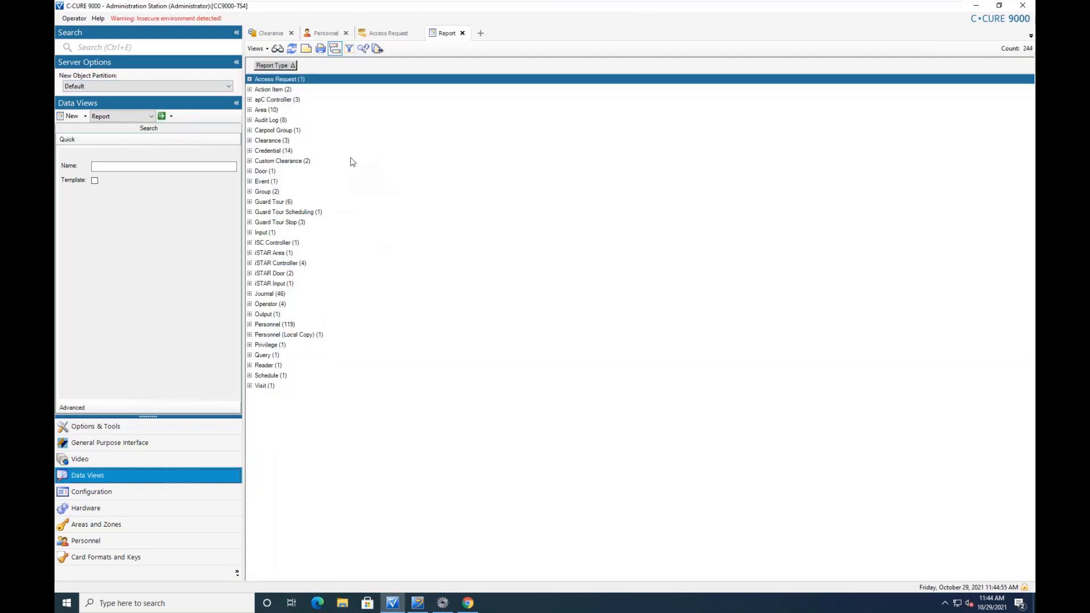
pyautogui.click(249, 80)
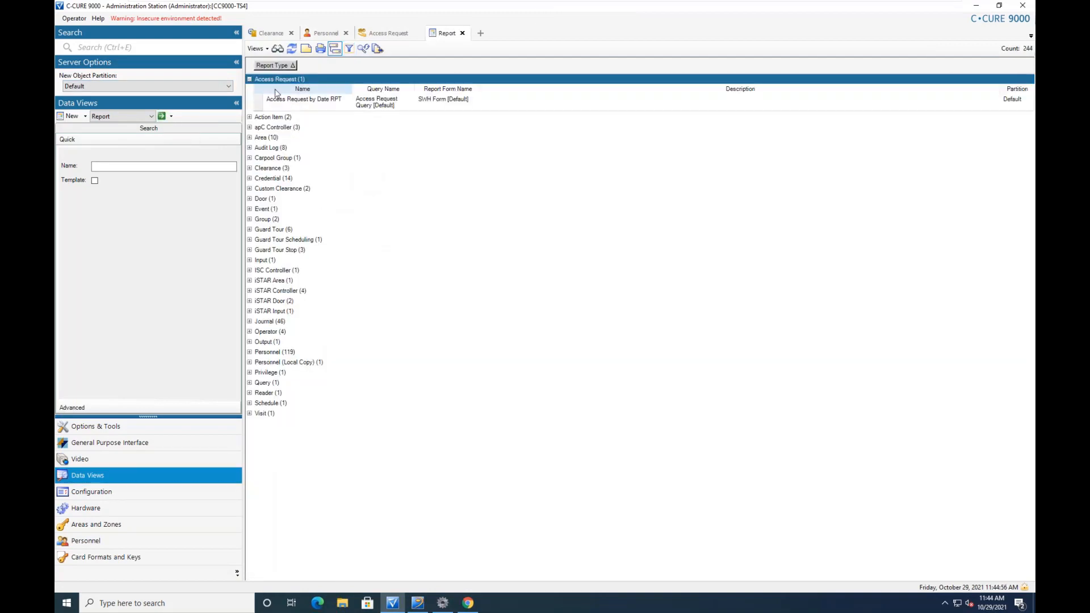
pyautogui.click(321, 105)
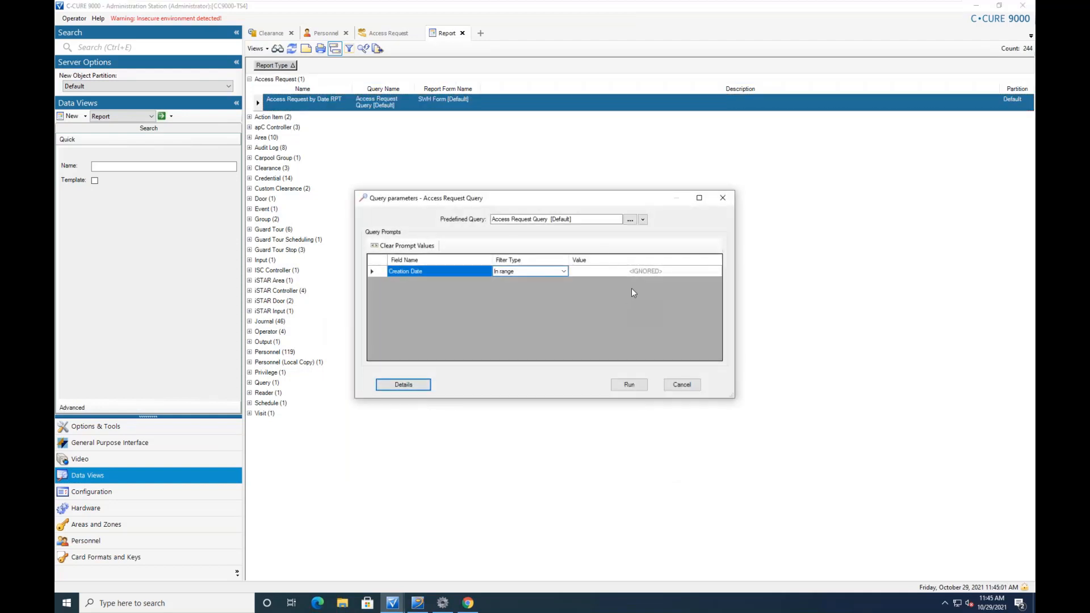
# Run the report with the Creation Date limited to 'Last hour'
pyautogui.click(628, 275)
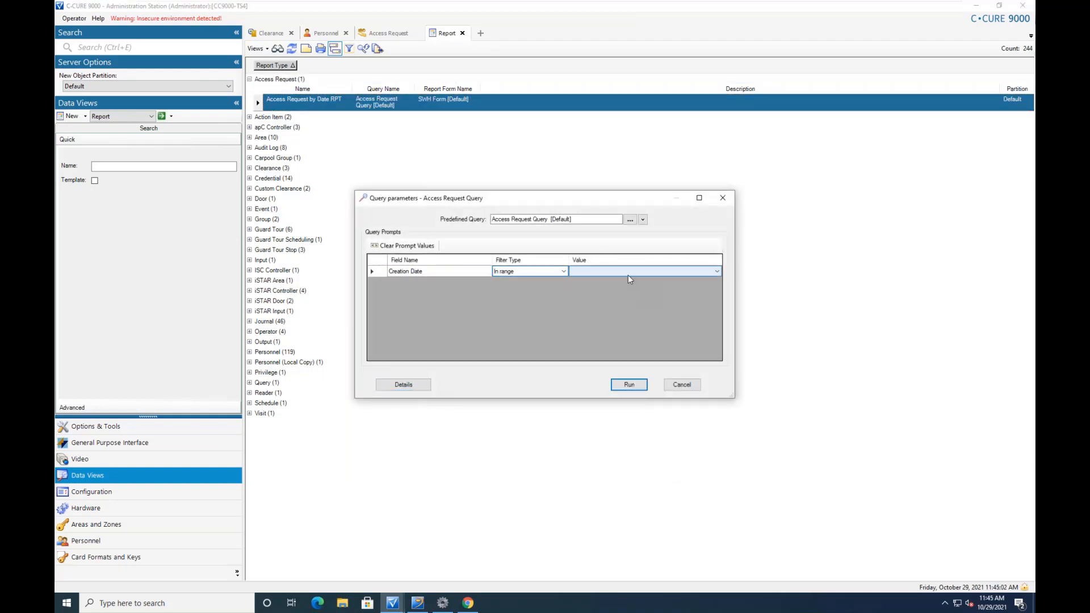
pyautogui.click(717, 272)
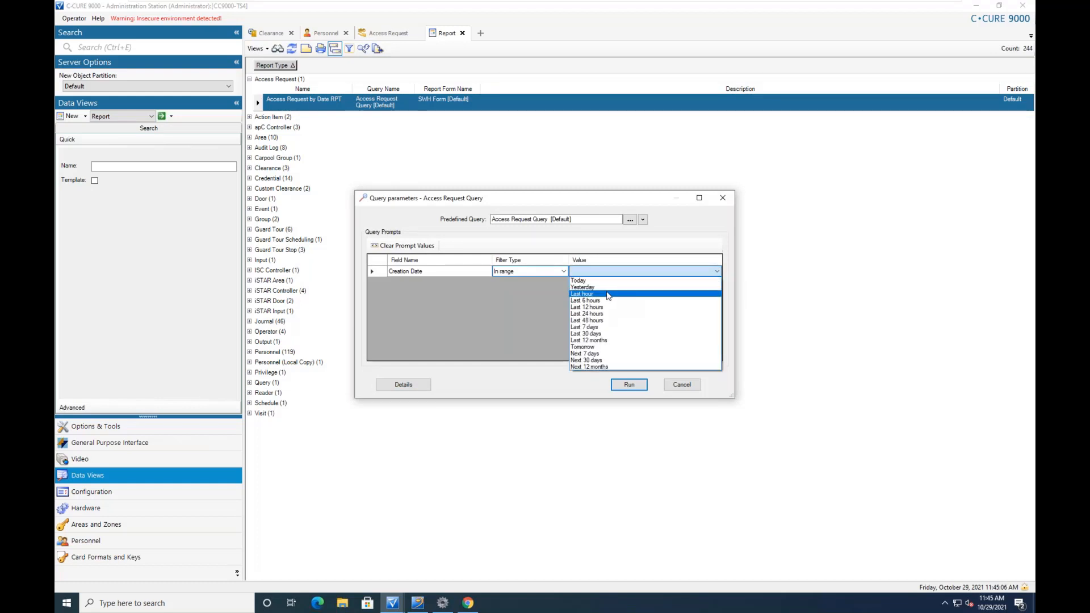
pyautogui.click(615, 294)
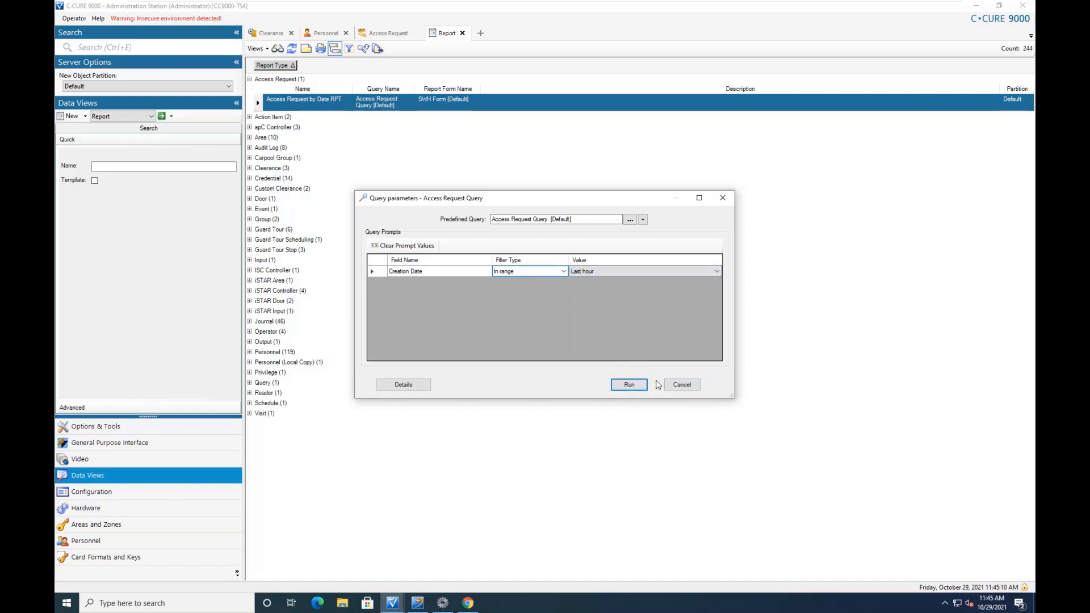
pyautogui.click(630, 386)
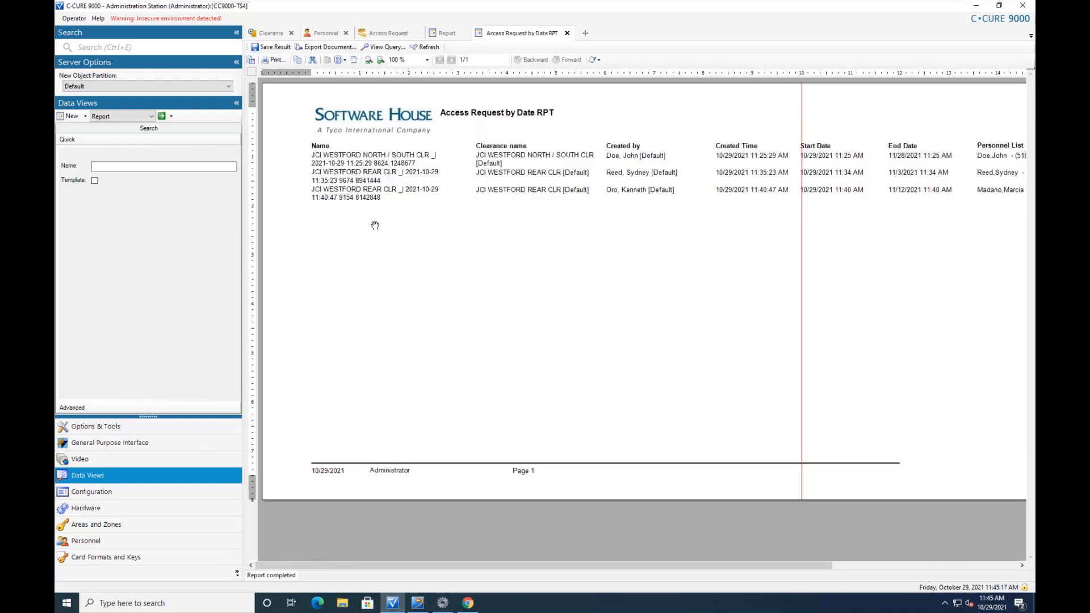
# Scroll the report to view Personnel List and Request State, then close the results tab
pyautogui.moveTo(435, 568); pyautogui.dragTo(445, 369)
pyautogui.click(567, 33)
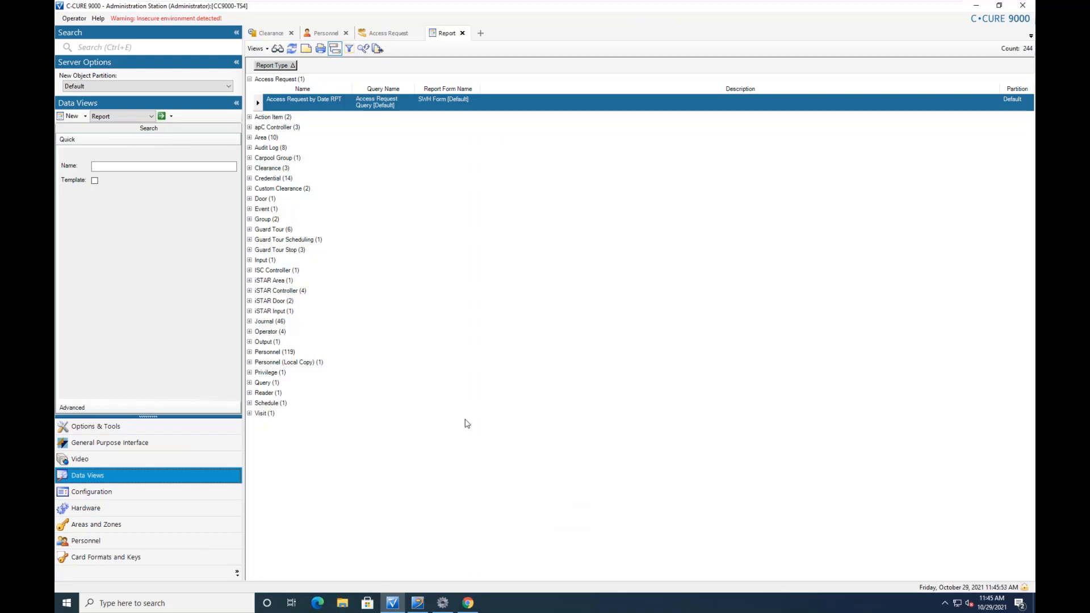
# Bring up the open C-CURE 9000 windows from the taskbar
pyautogui.moveTo(467, 607)
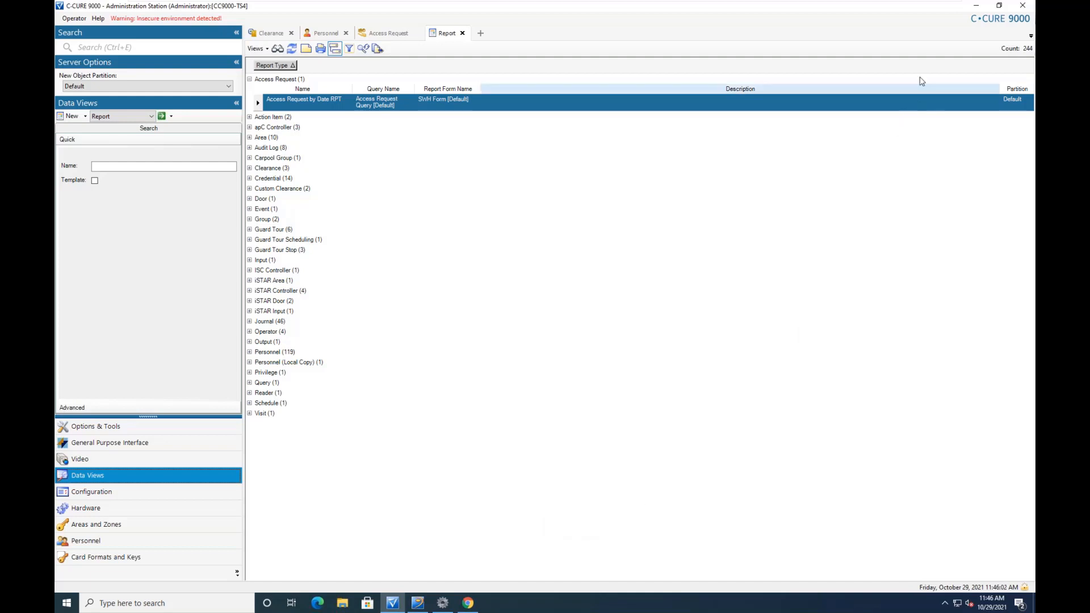
pyautogui.moveTo(928, 3)
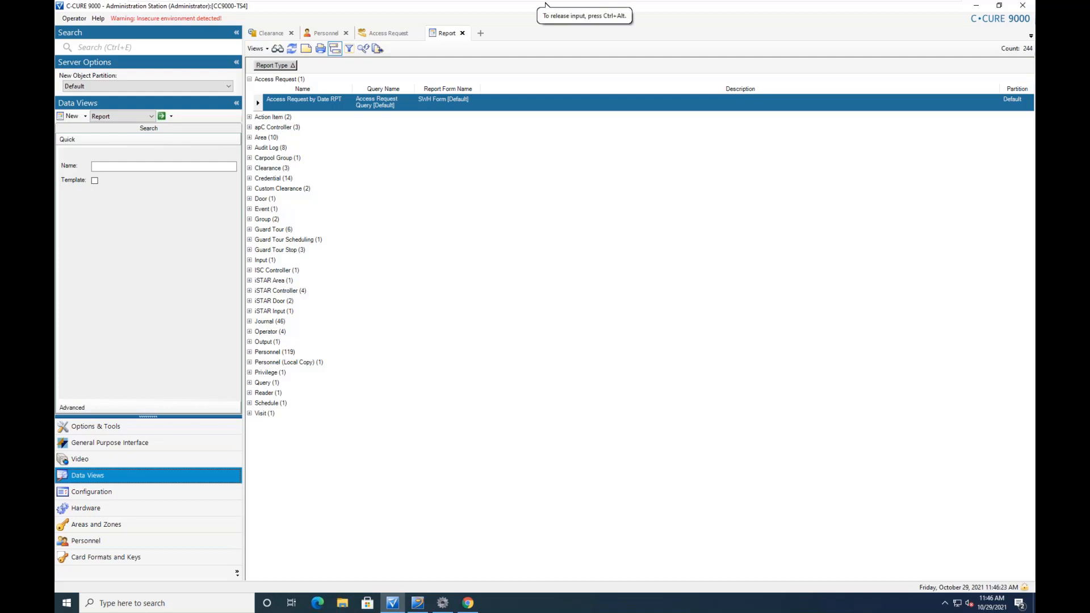
pyautogui.moveTo(835, 4)
pyautogui.moveTo(391, 610)
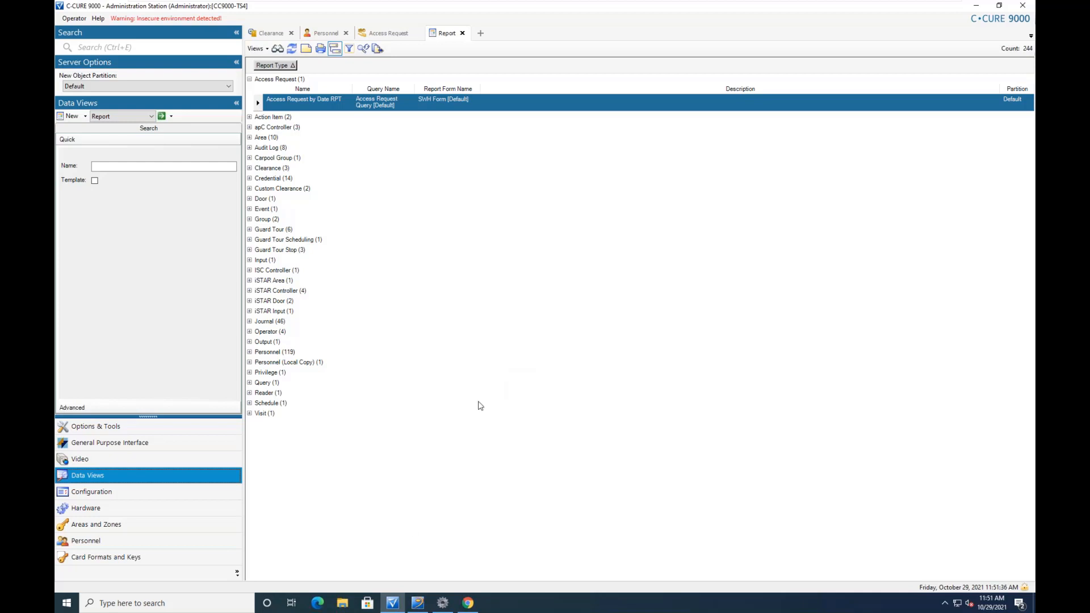
pyautogui.click(395, 607)
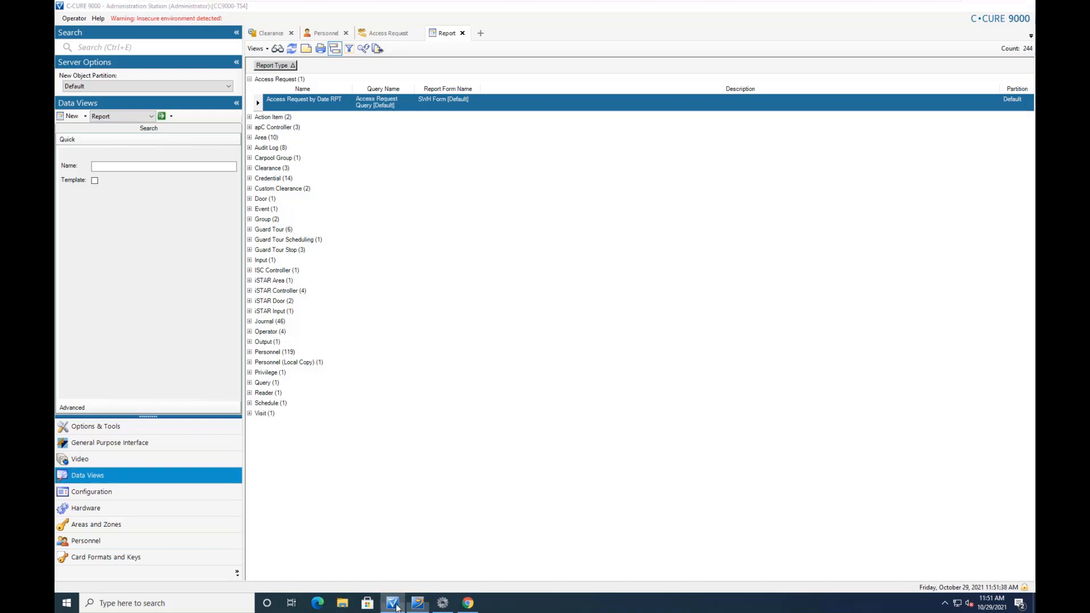
# Review the JCI WESTFORD REAR CLR clearance's approvers on its Approval tab, then close it unchanged
pyautogui.click(394, 605)
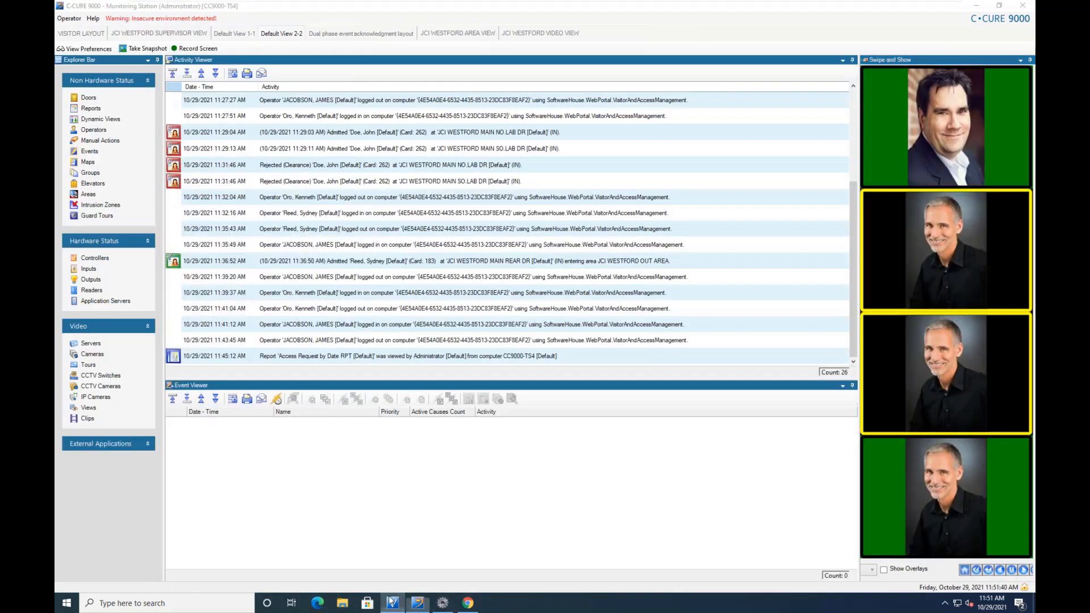
pyautogui.click(391, 602)
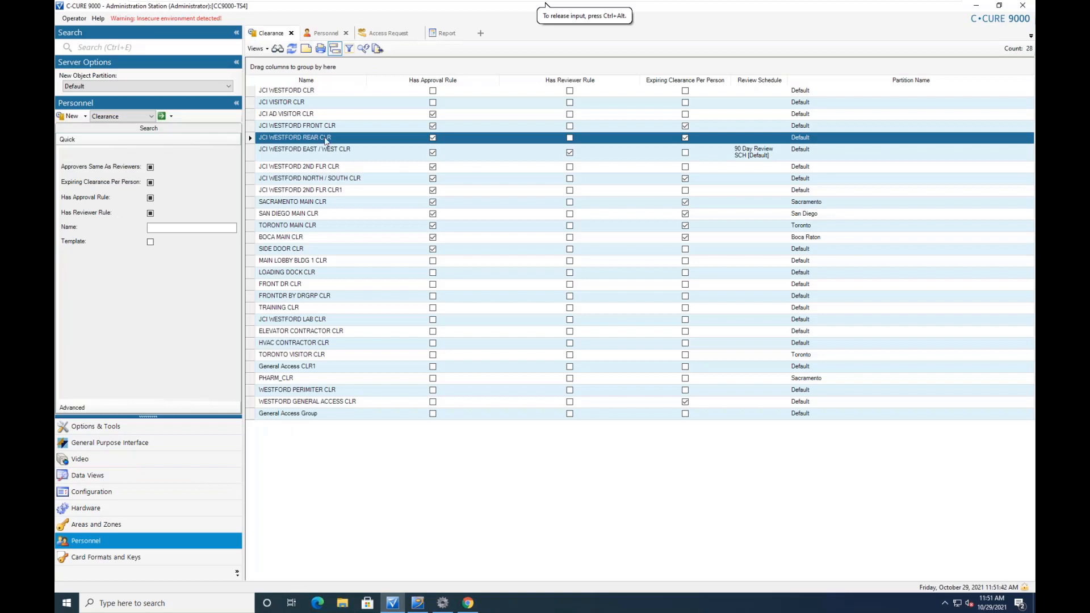
pyautogui.doubleClick(324, 139)
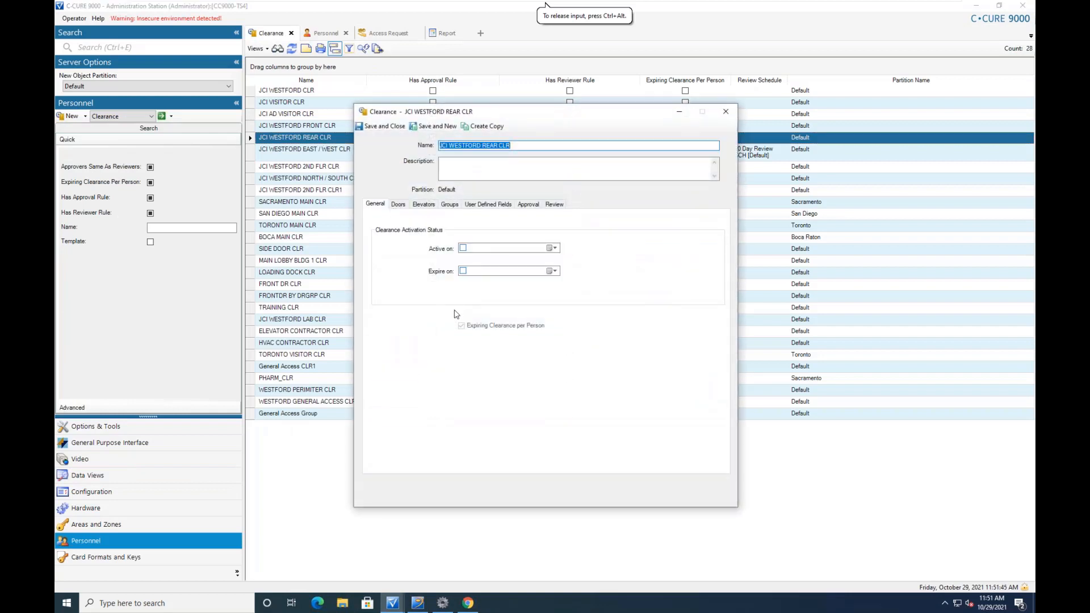
pyautogui.click(531, 206)
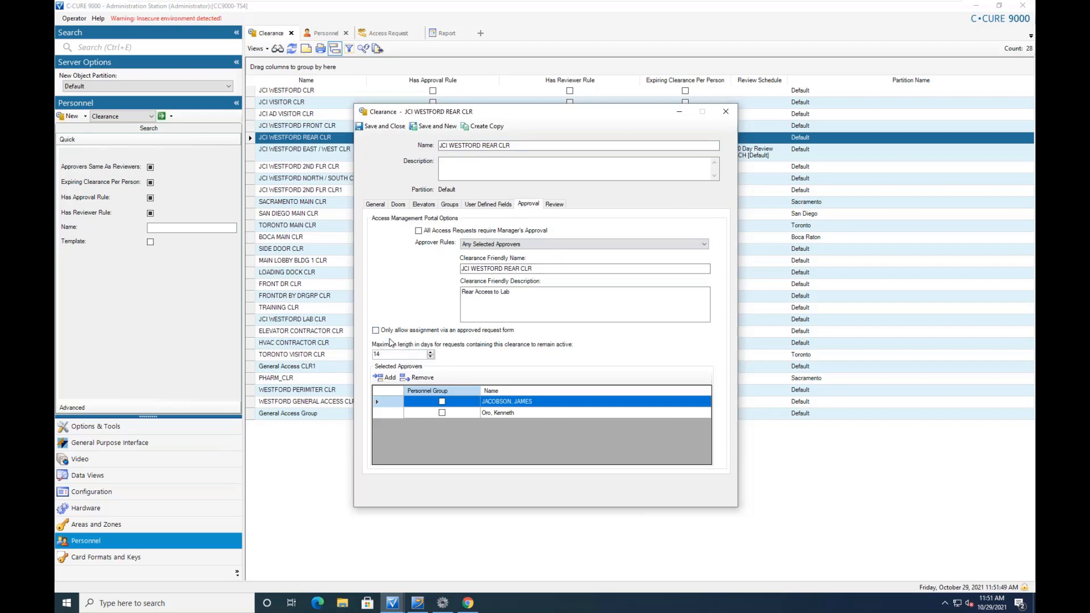
pyautogui.click(725, 111)
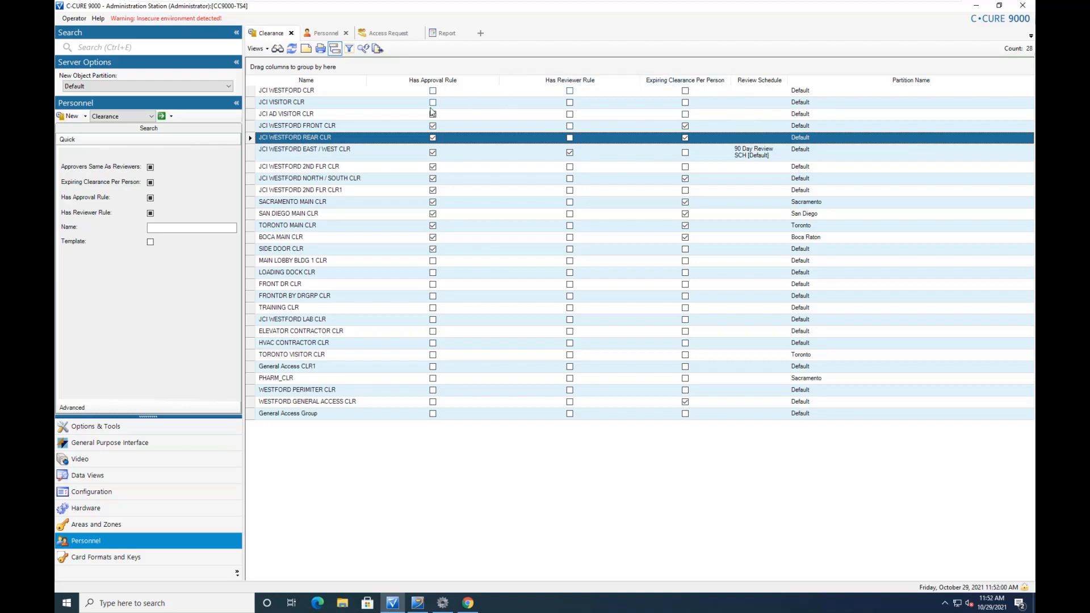
pyautogui.doubleClick(317, 142)
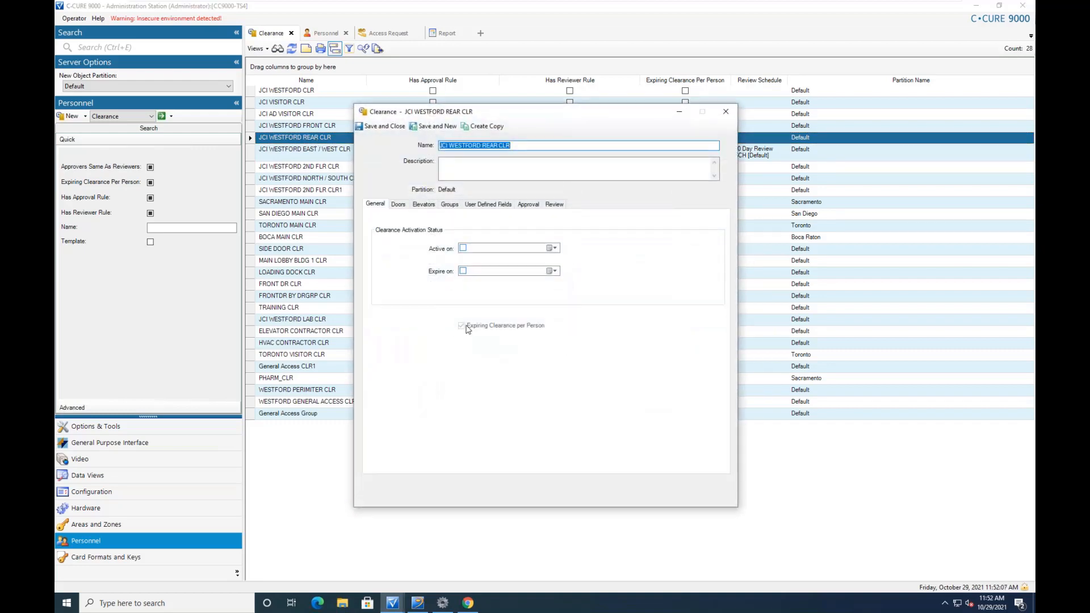
pyautogui.click(726, 111)
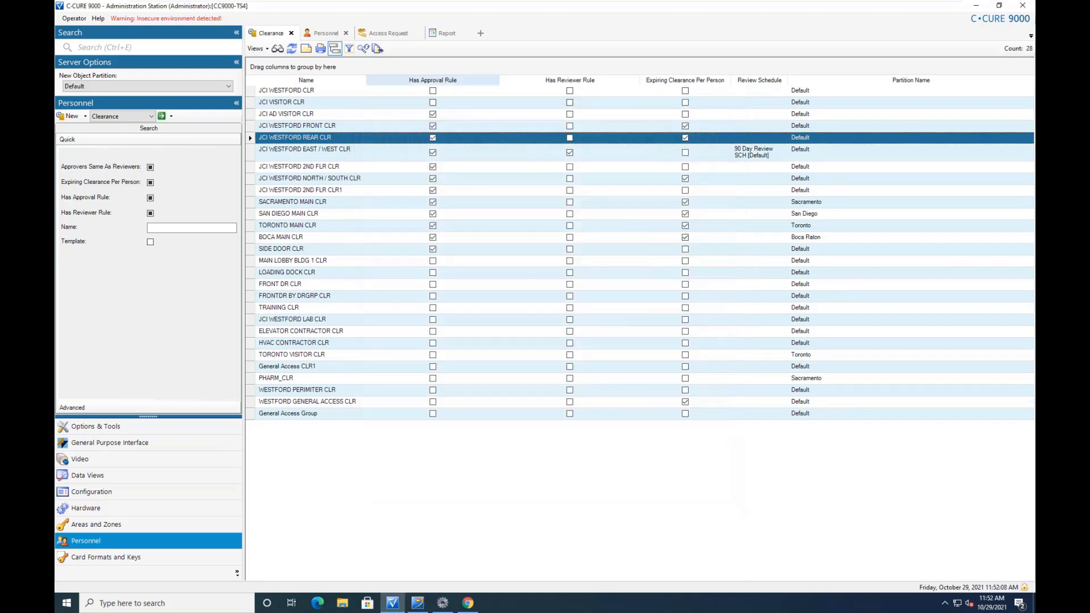
pyautogui.doubleClick(301, 113)
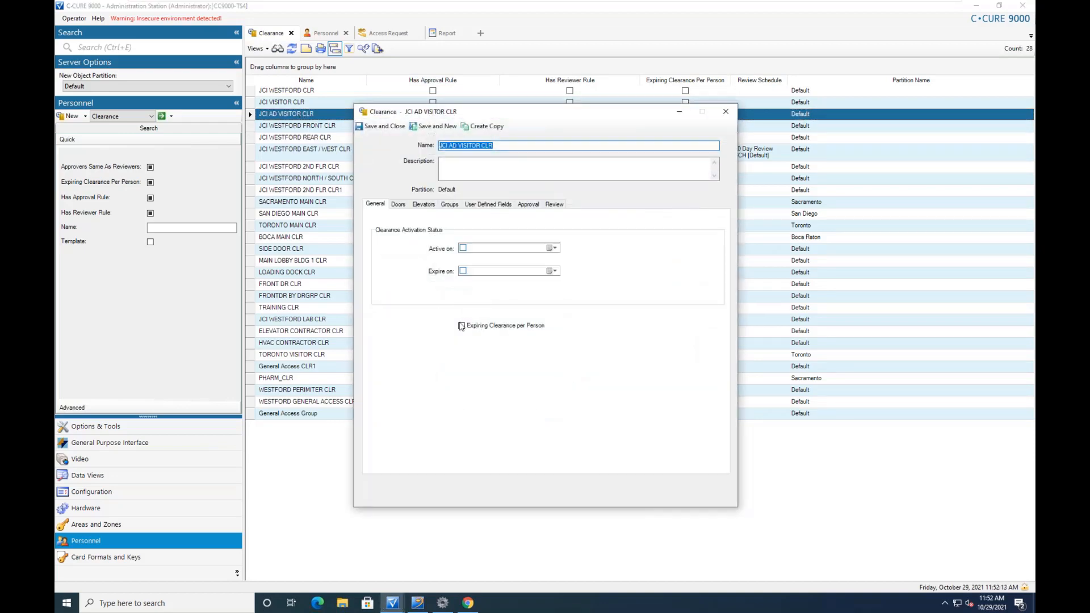
pyautogui.click(528, 204)
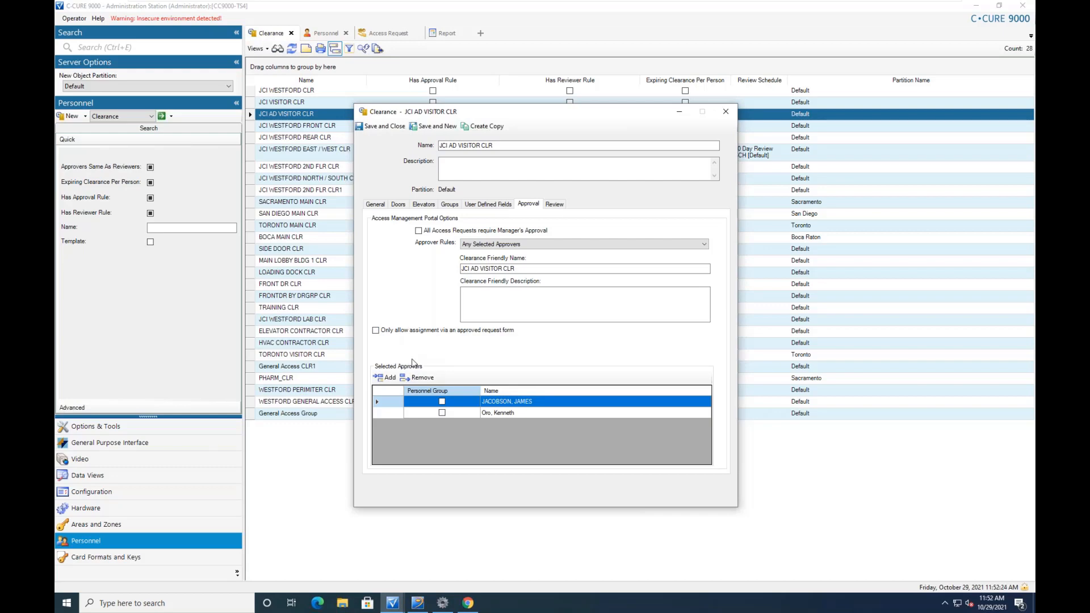
pyautogui.click(727, 116)
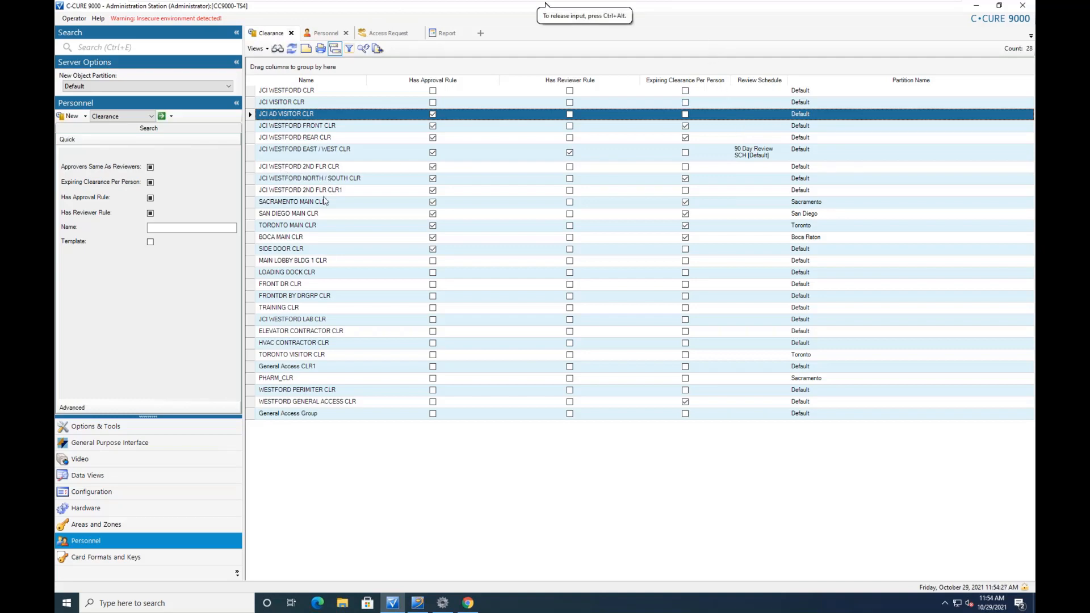
# Reopen JCI WESTFORD REAR CLR on its Approval tab: two approvers, 14-day maximum
pyautogui.doubleClick(332, 138)
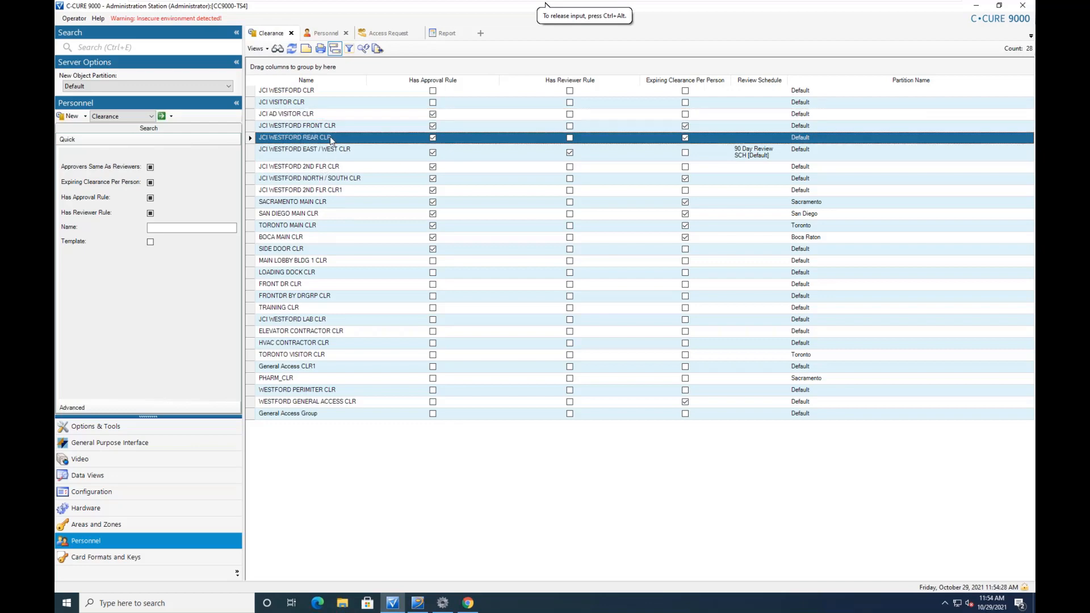
pyautogui.click(528, 204)
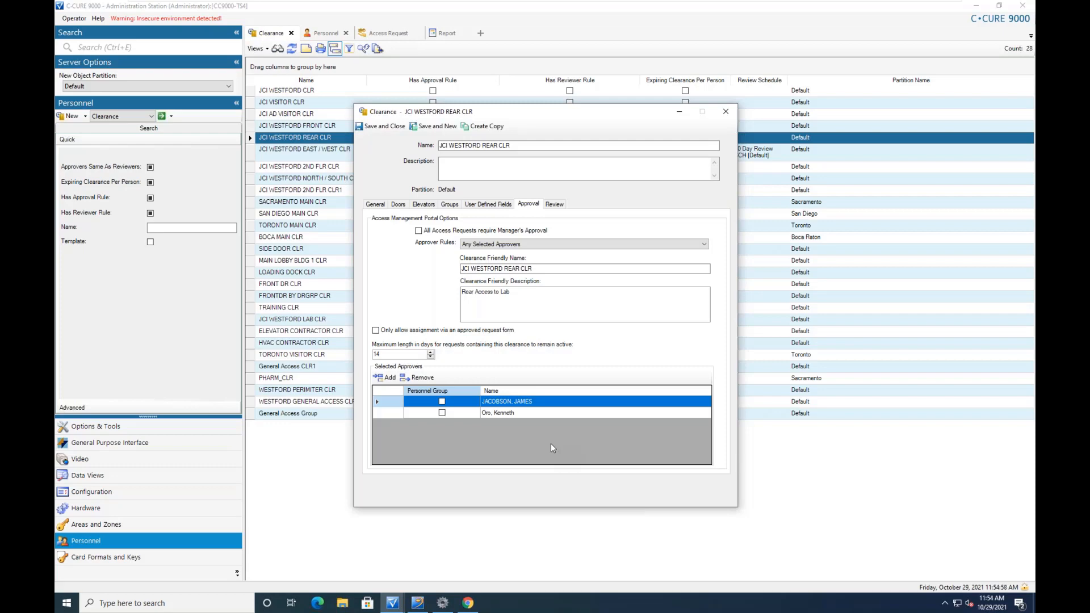
# Close the JCI WESTFORD REAR CLR clearance editor
pyautogui.click(727, 113)
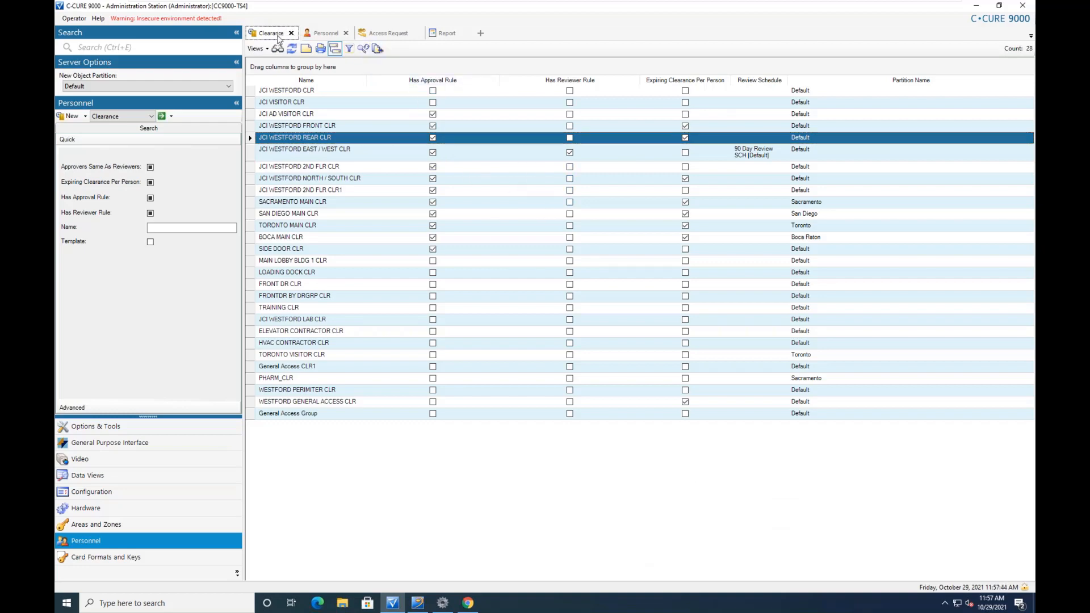
# Add Personnel Group as a third approver to JCI WESTFORD REAR CLR, then close the editor
pyautogui.doubleClick(336, 139)
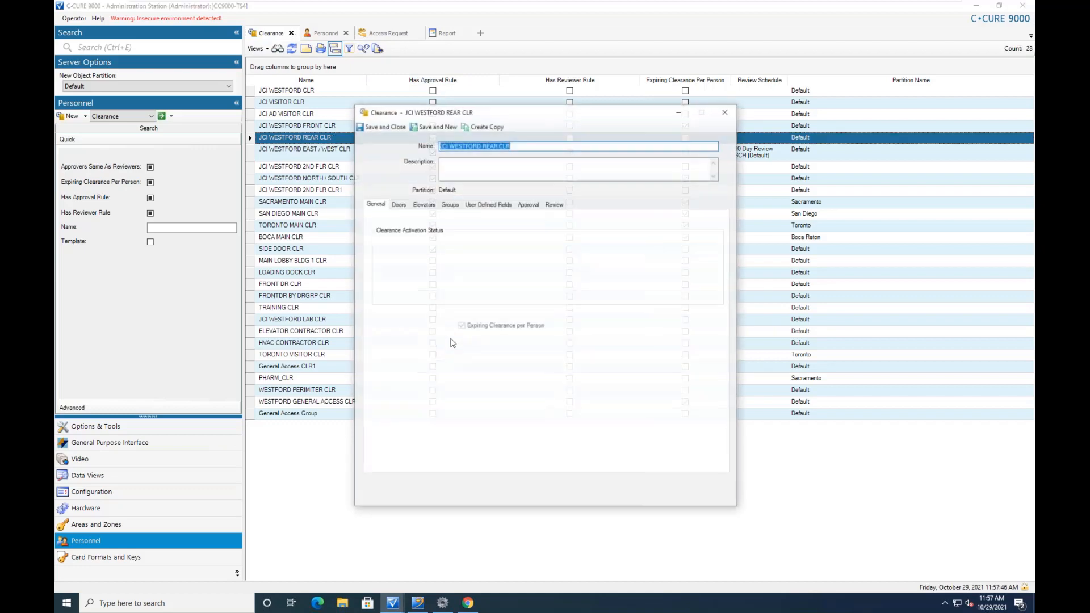
pyautogui.click(528, 205)
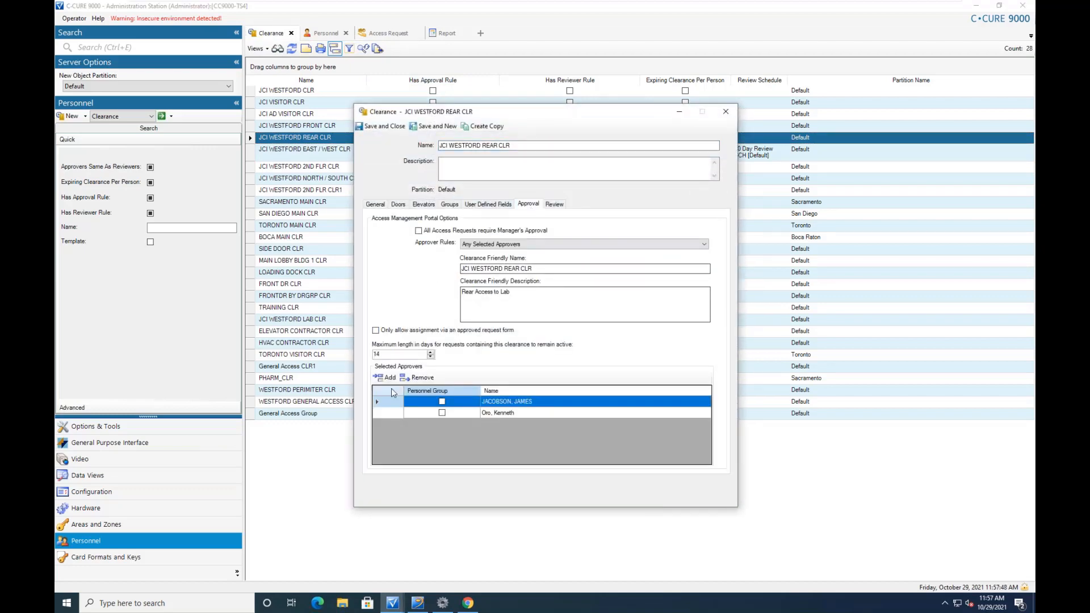
pyautogui.click(387, 378)
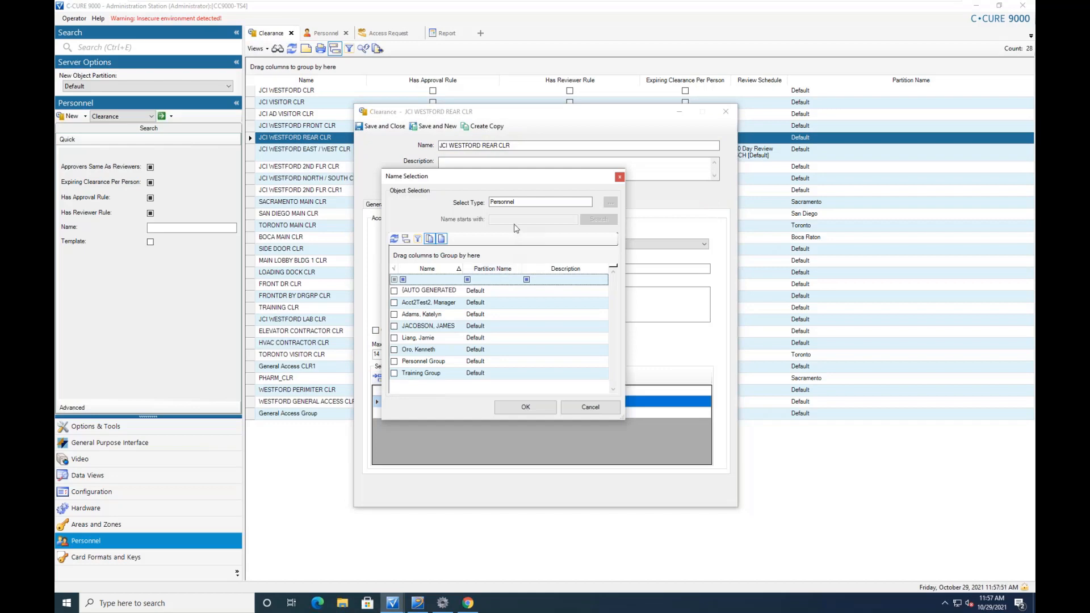
pyautogui.click(442, 239)
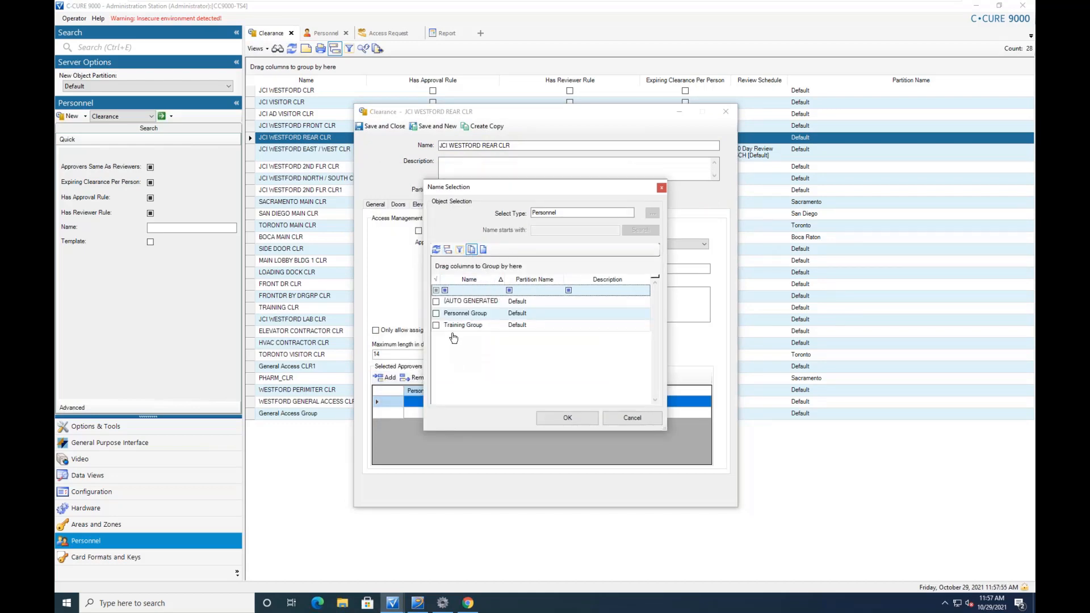
pyautogui.click(436, 314)
pyautogui.click(559, 422)
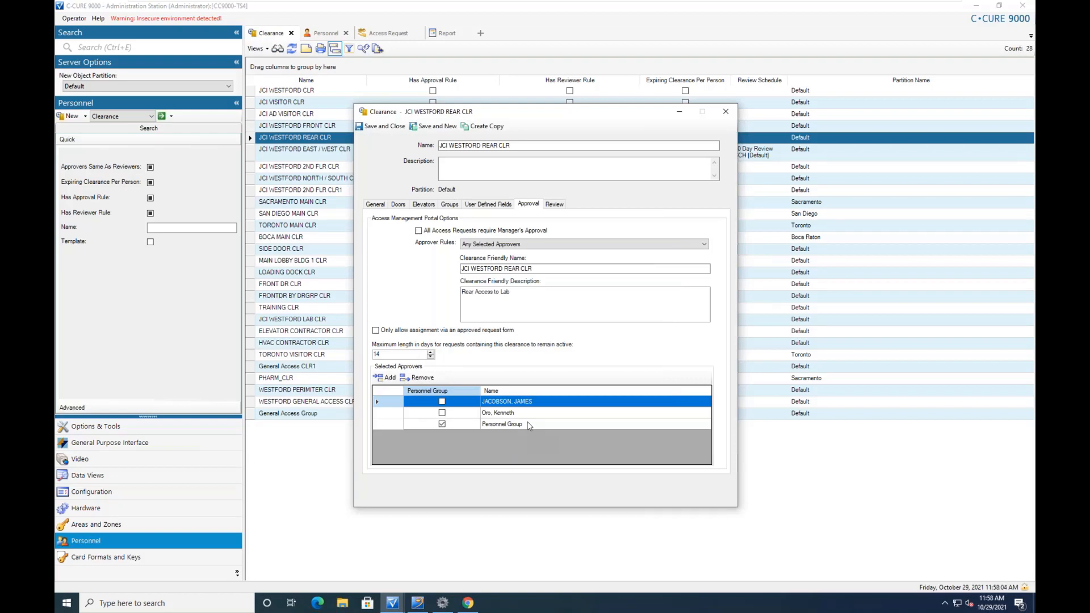
pyautogui.click(726, 112)
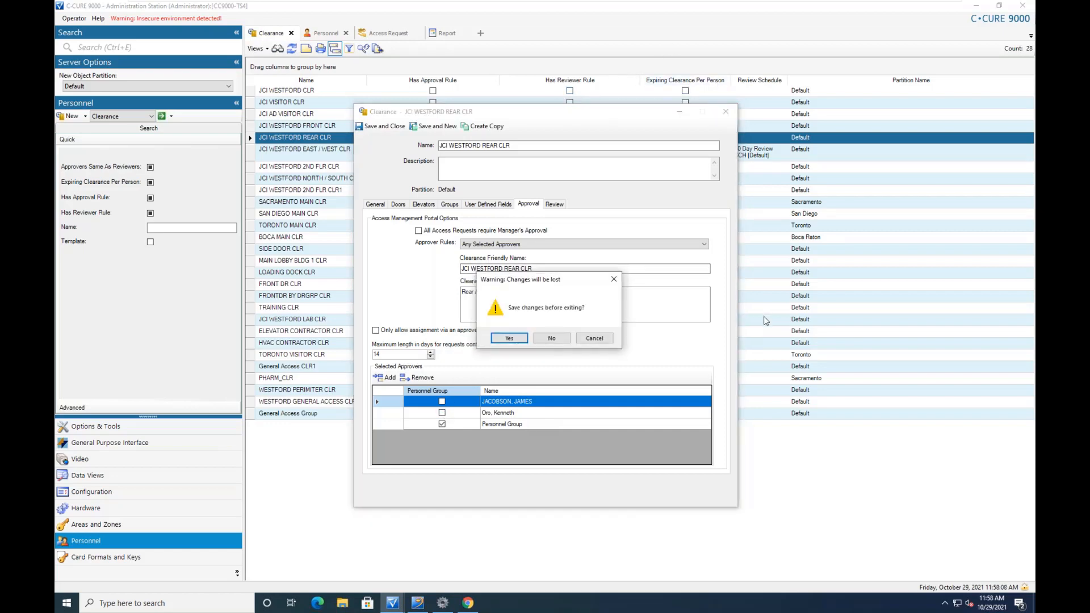
# Answer No to discard the Personnel Group approver change
pyautogui.click(560, 339)
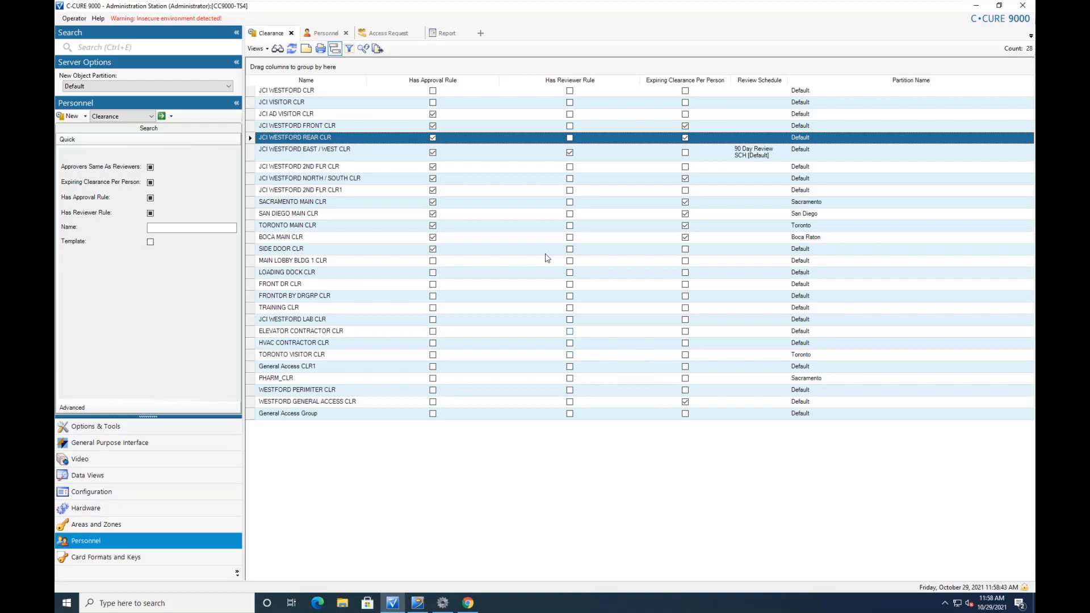
pyautogui.click(69, 116)
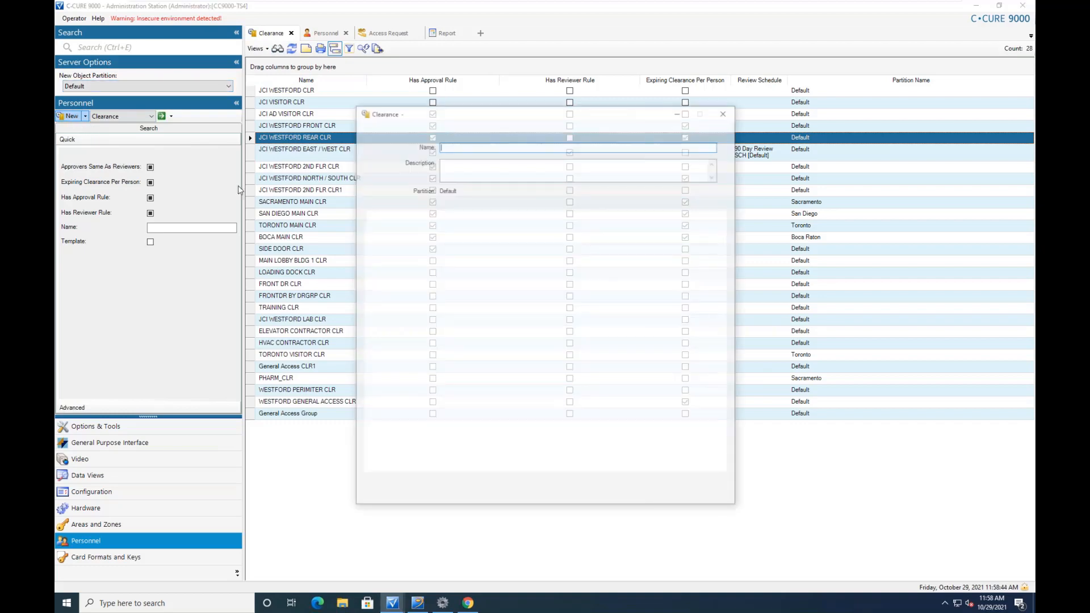
pyautogui.click(398, 204)
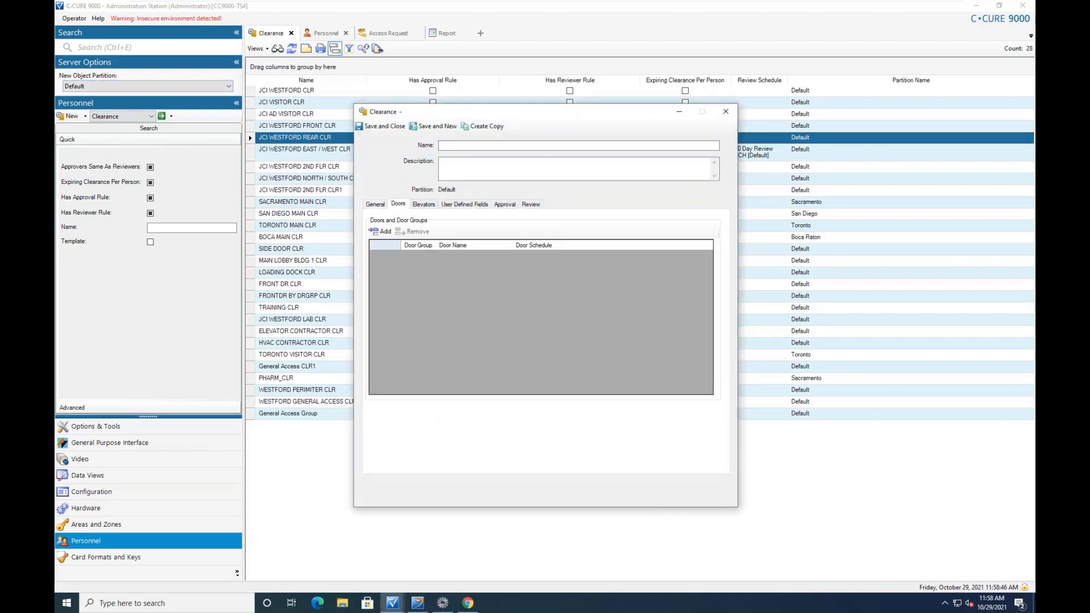
pyautogui.click(380, 231)
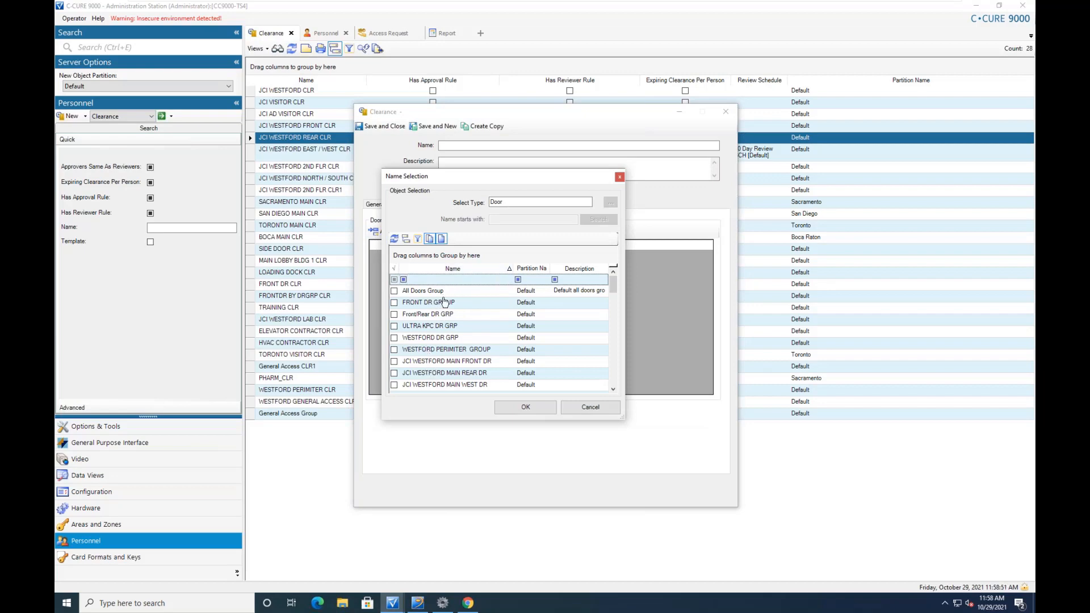
pyautogui.click(441, 239)
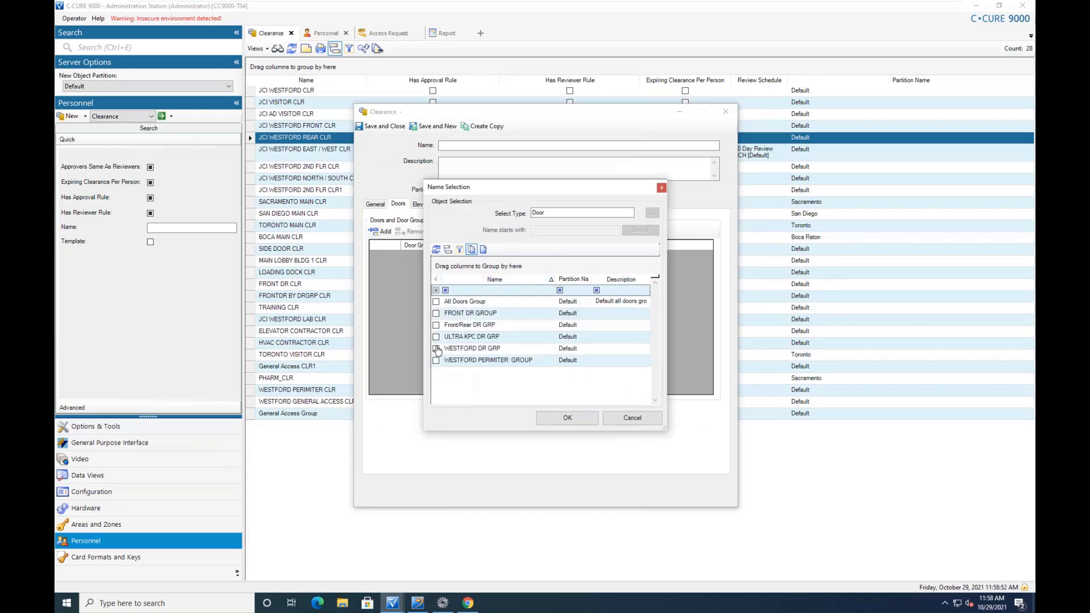
pyautogui.click(436, 313)
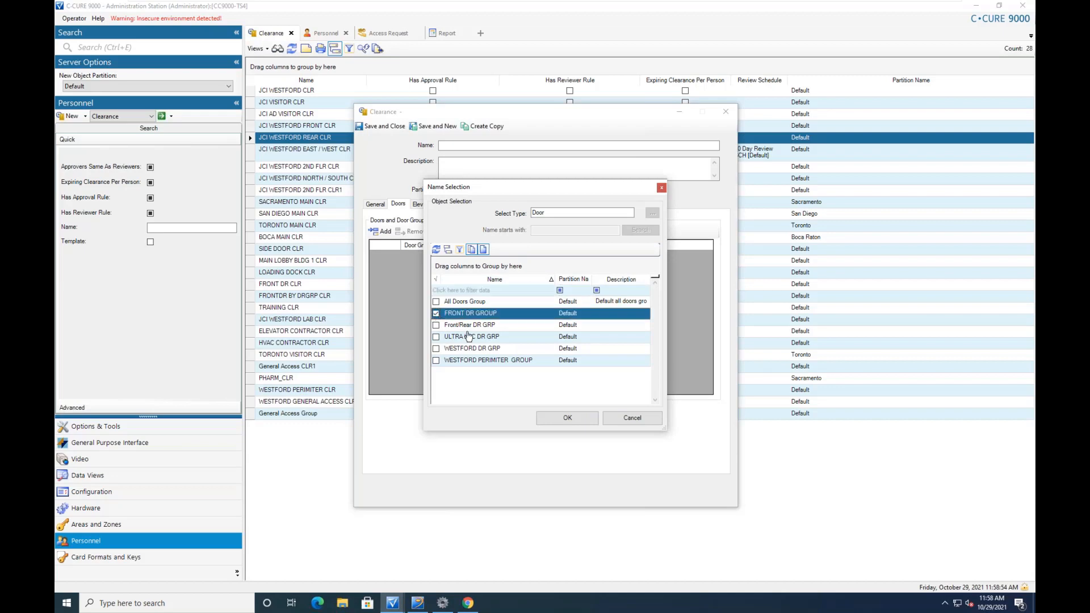
pyautogui.click(567, 418)
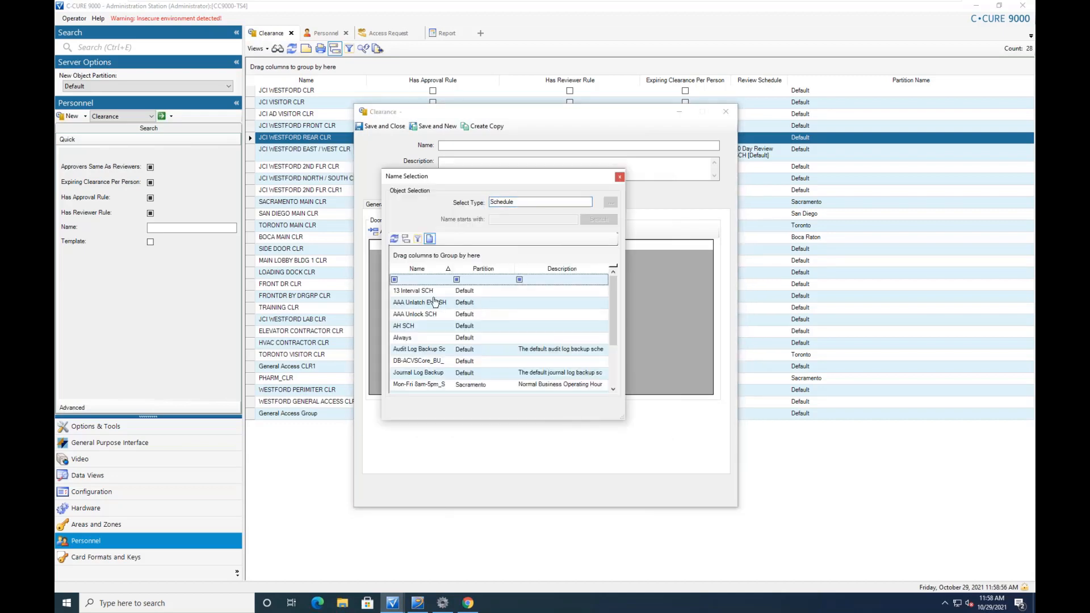
pyautogui.click(415, 339)
pyautogui.doubleClick(415, 339)
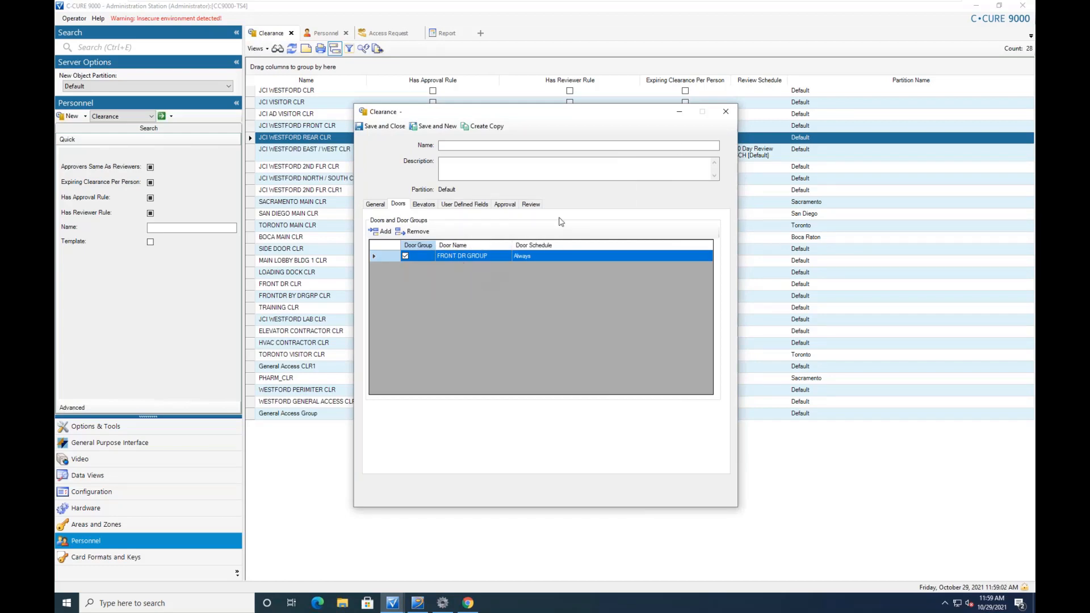
pyautogui.click(725, 111)
pyautogui.click(551, 337)
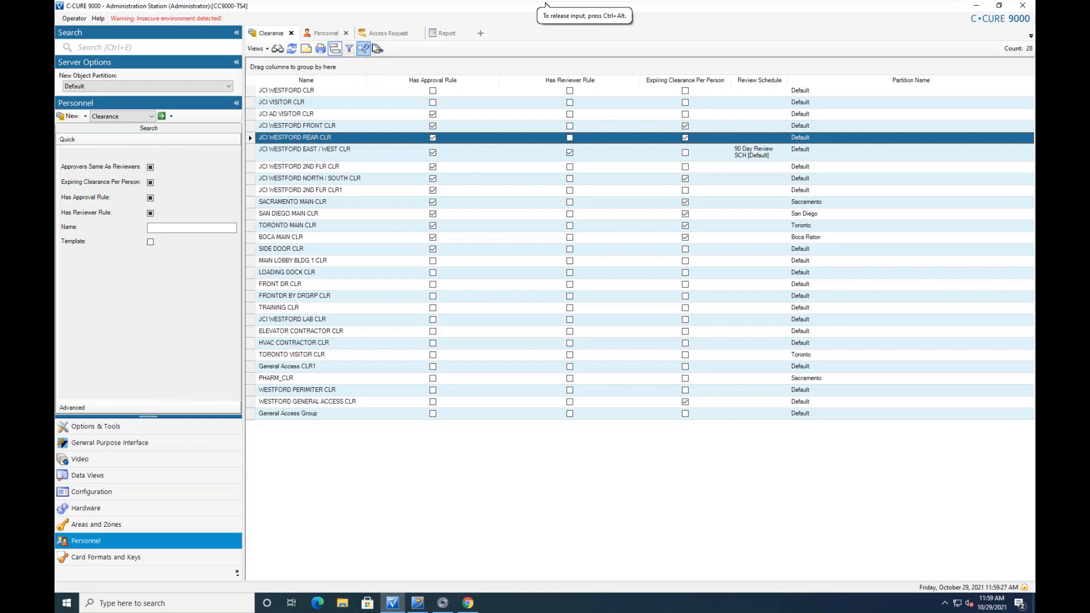
# Search for Access Request Site records on the Access Request tab
pyautogui.click(388, 33)
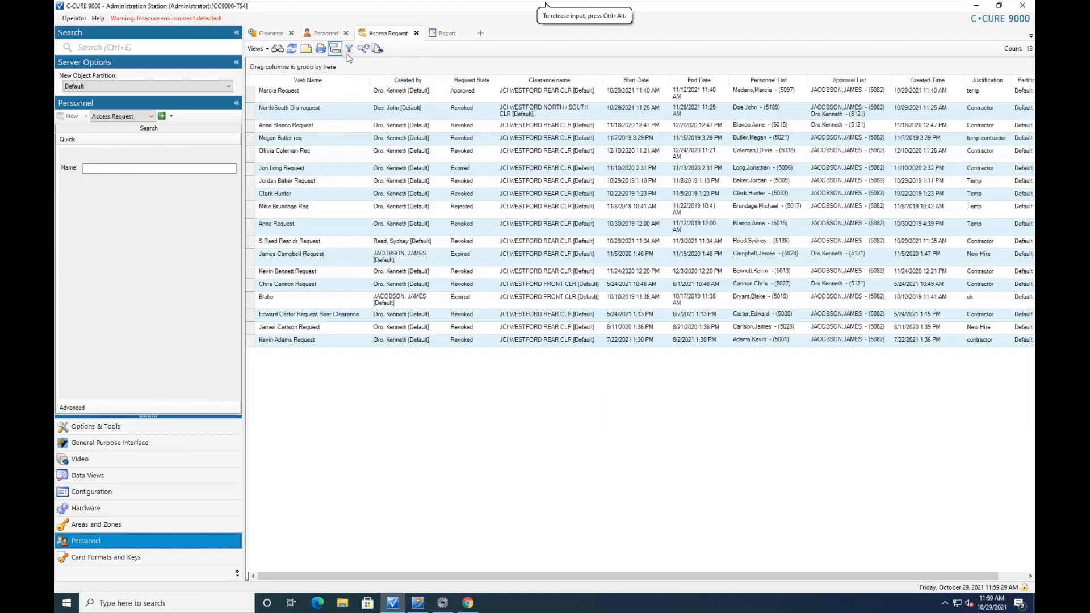
pyautogui.click(147, 117)
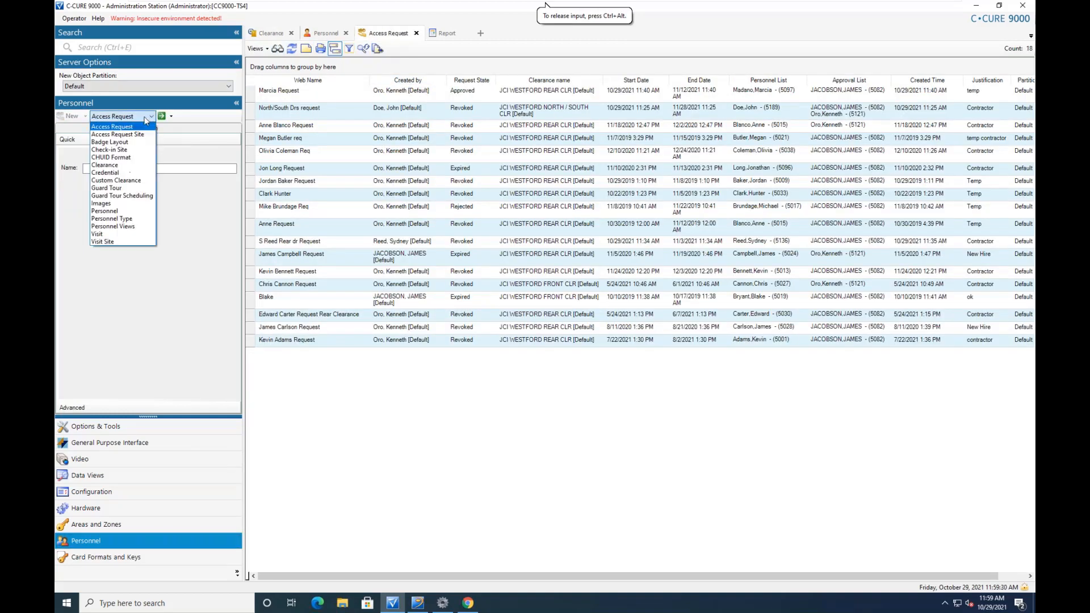
pyautogui.click(141, 136)
pyautogui.click(162, 117)
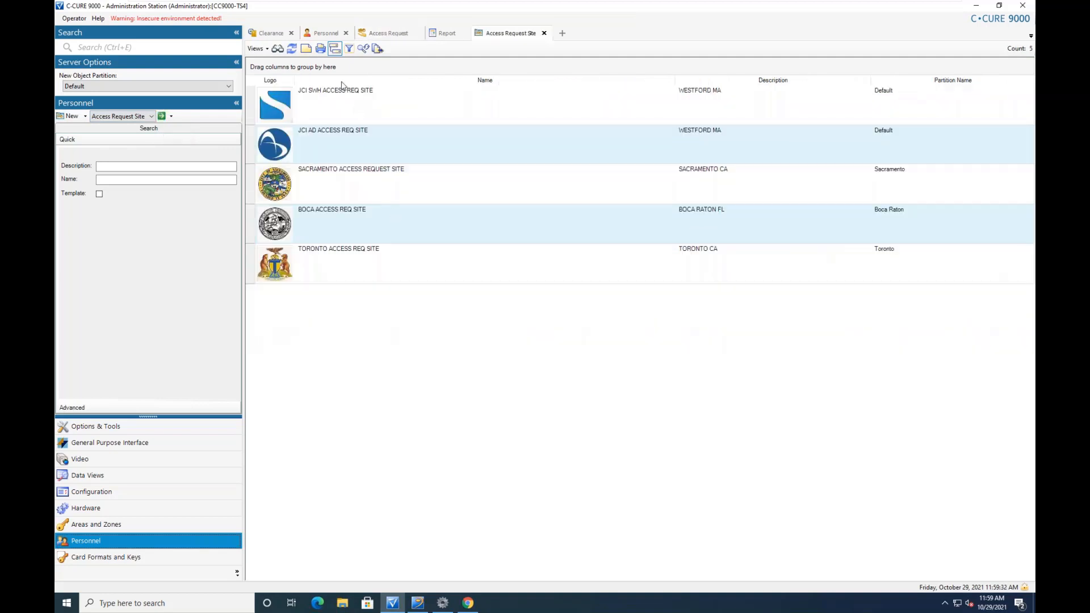
# Review JCI SWH ACCESS REQ SITE's requesters and clearance list, then close it
pyautogui.doubleClick(322, 107)
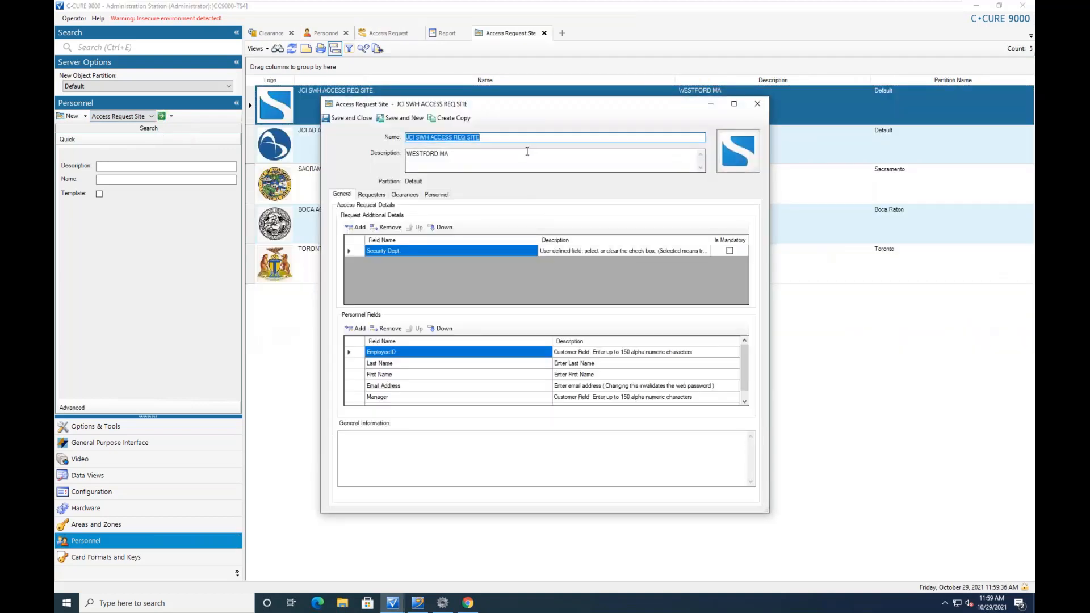
pyautogui.click(376, 196)
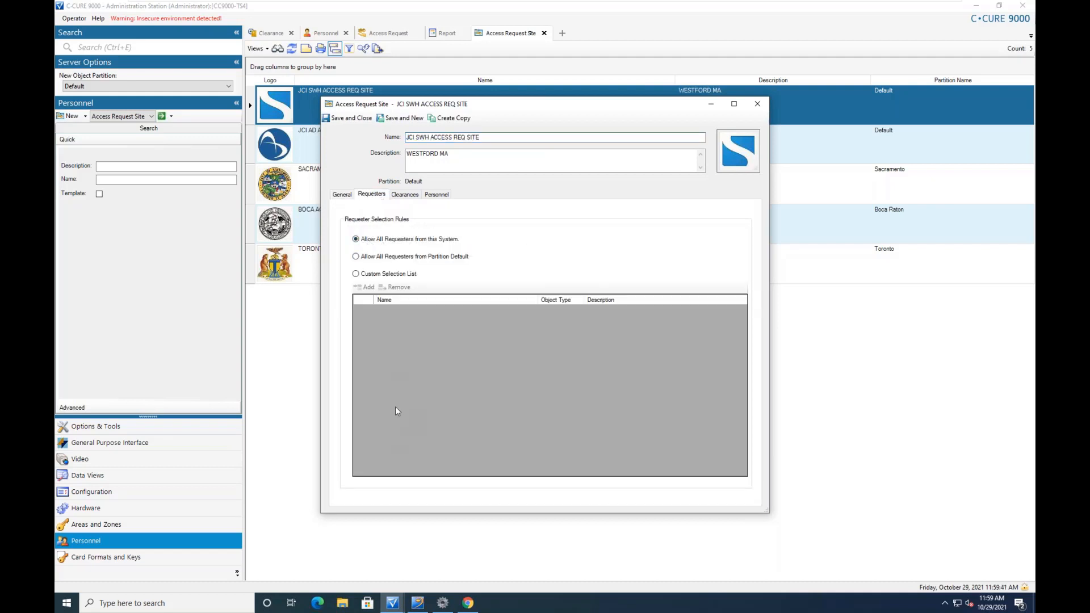
pyautogui.click(405, 194)
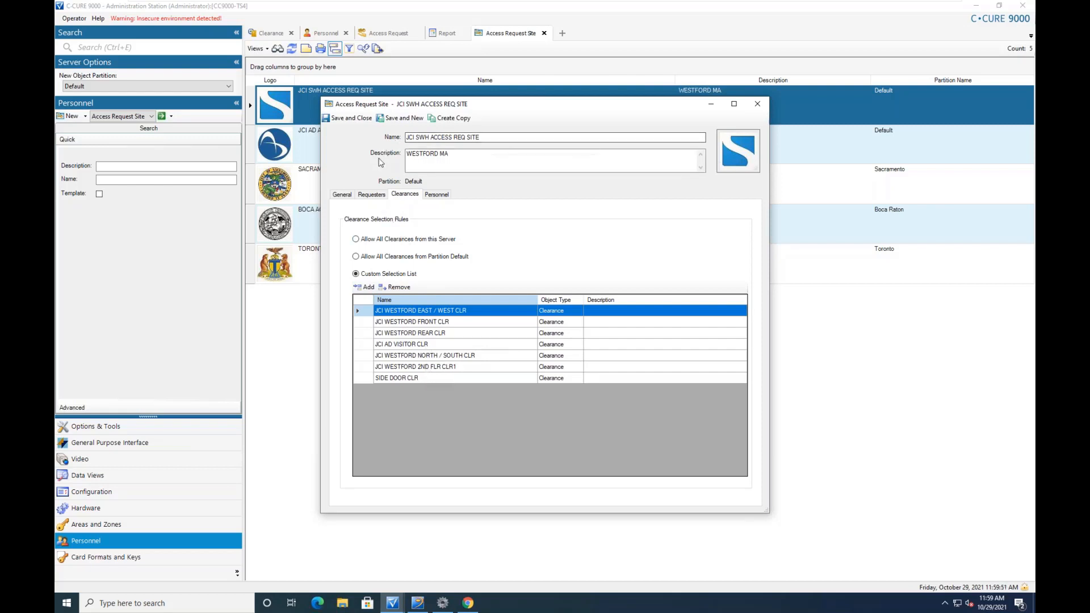
pyautogui.click(367, 196)
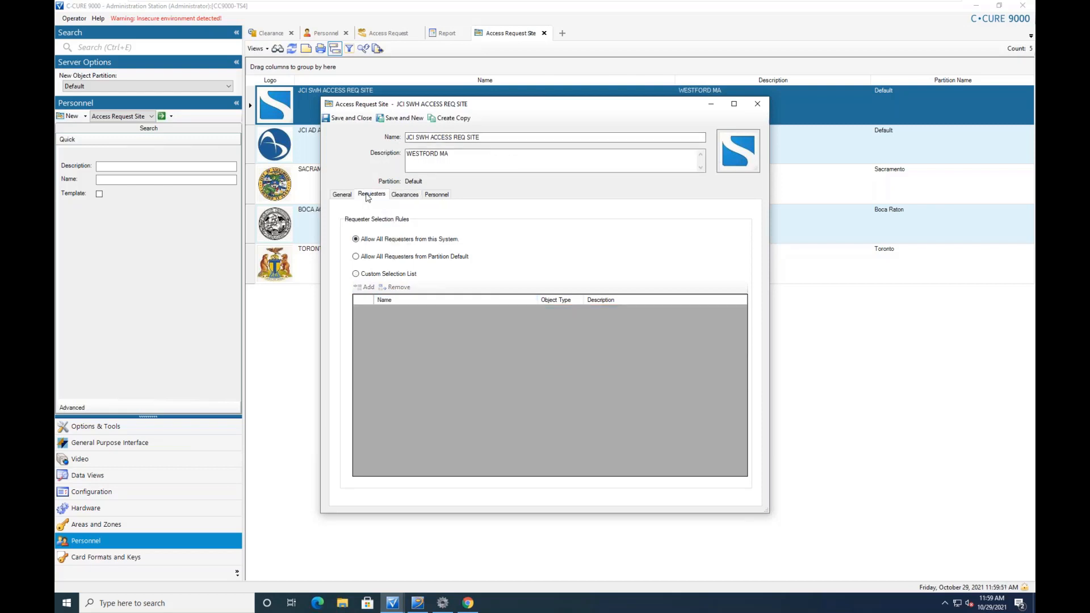
pyautogui.click(406, 196)
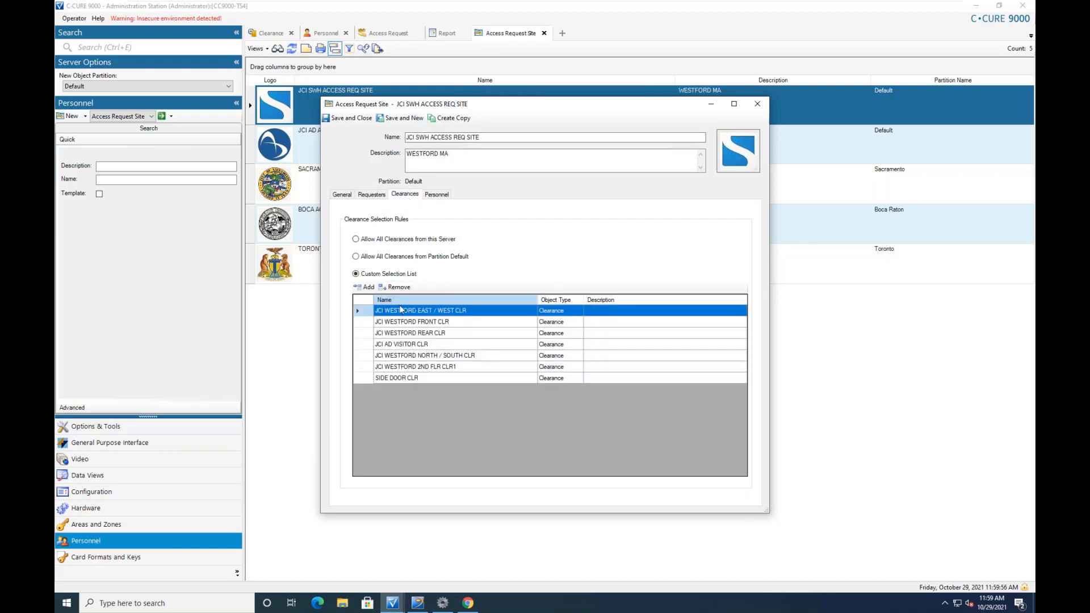
pyautogui.click(759, 104)
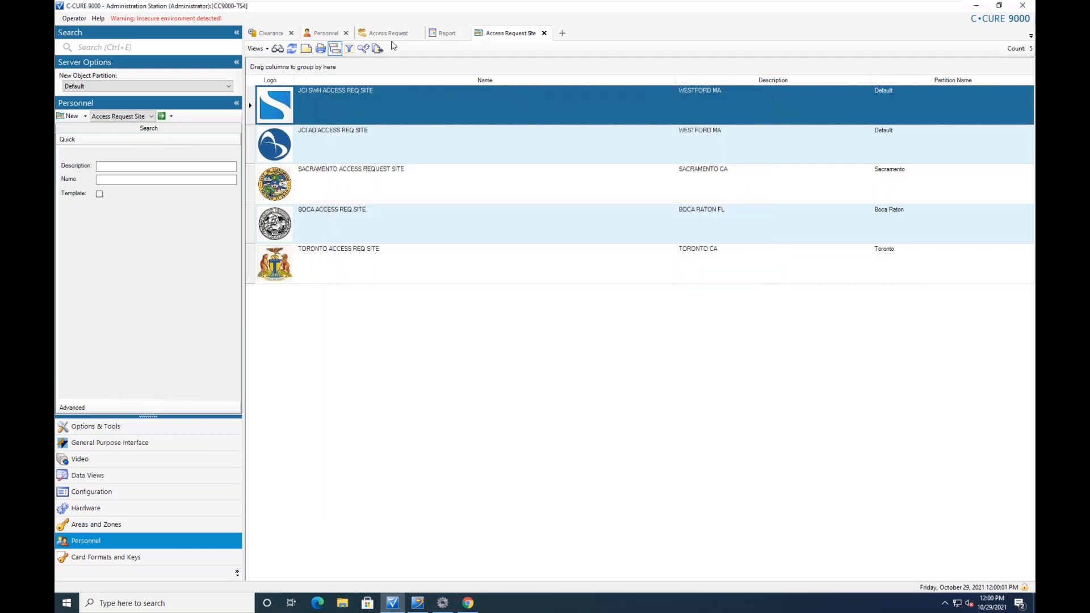
pyautogui.click(267, 34)
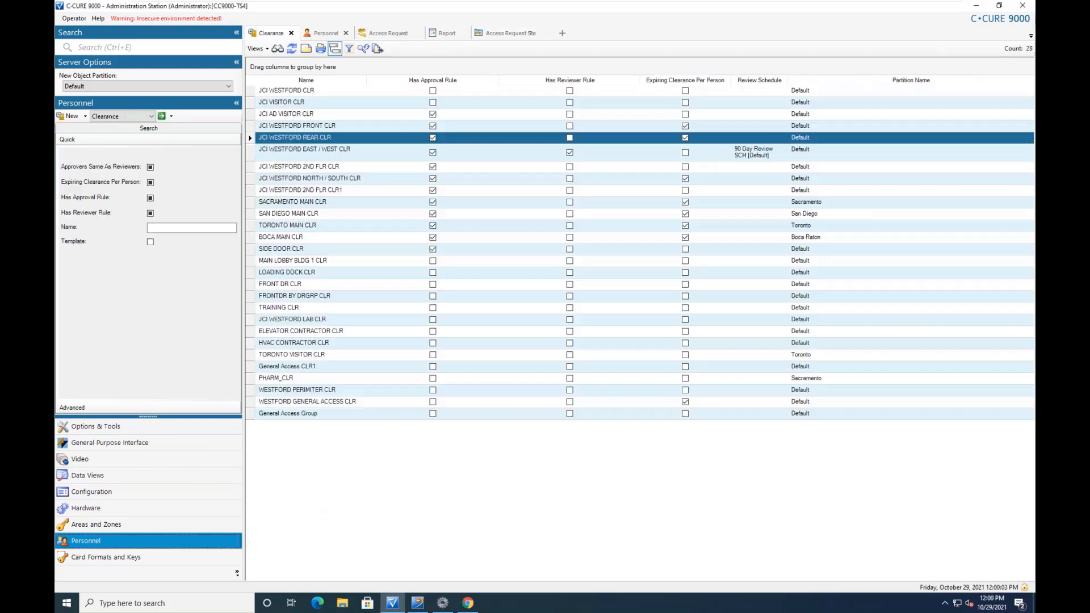
pyautogui.doubleClick(334, 139)
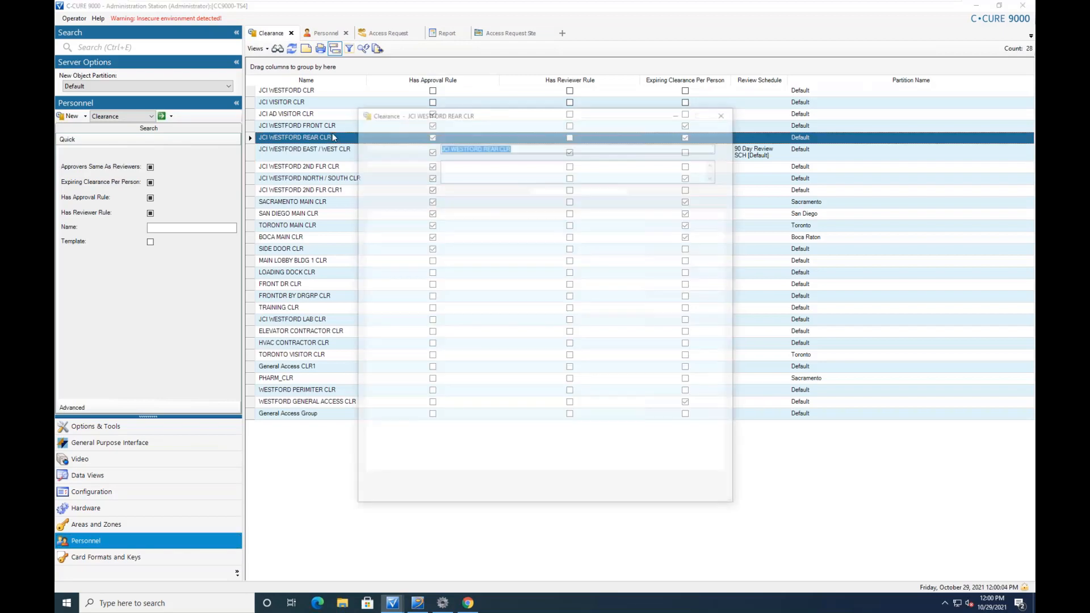
pyautogui.click(528, 204)
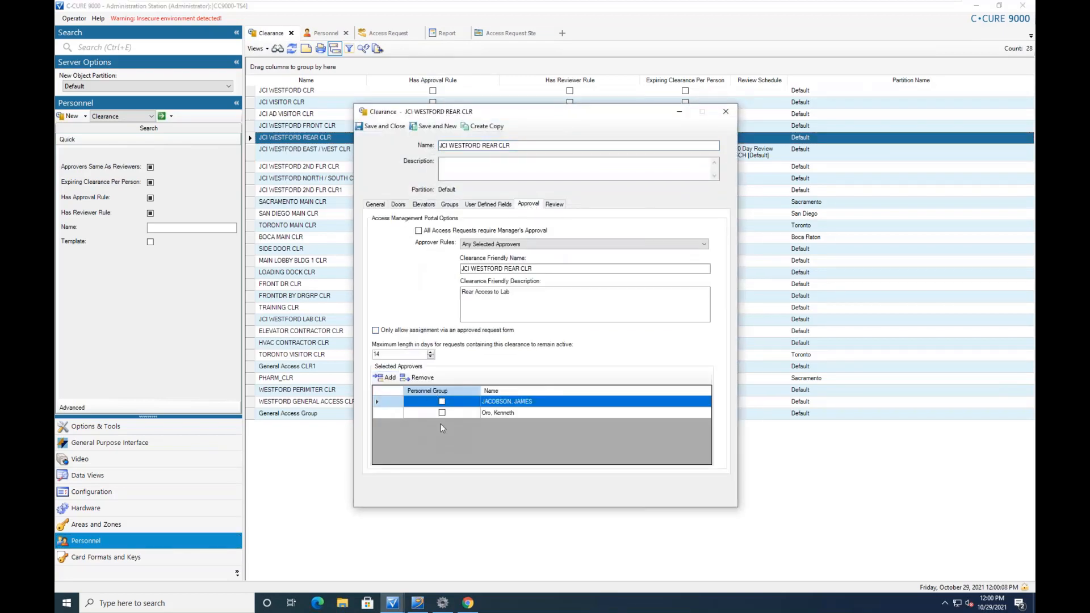
pyautogui.click(727, 110)
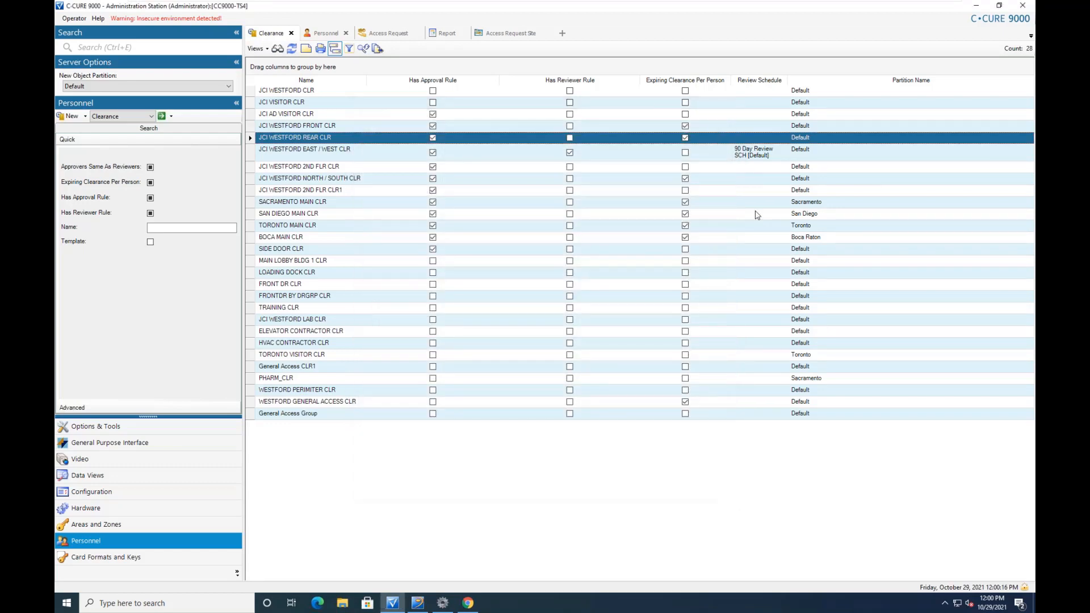